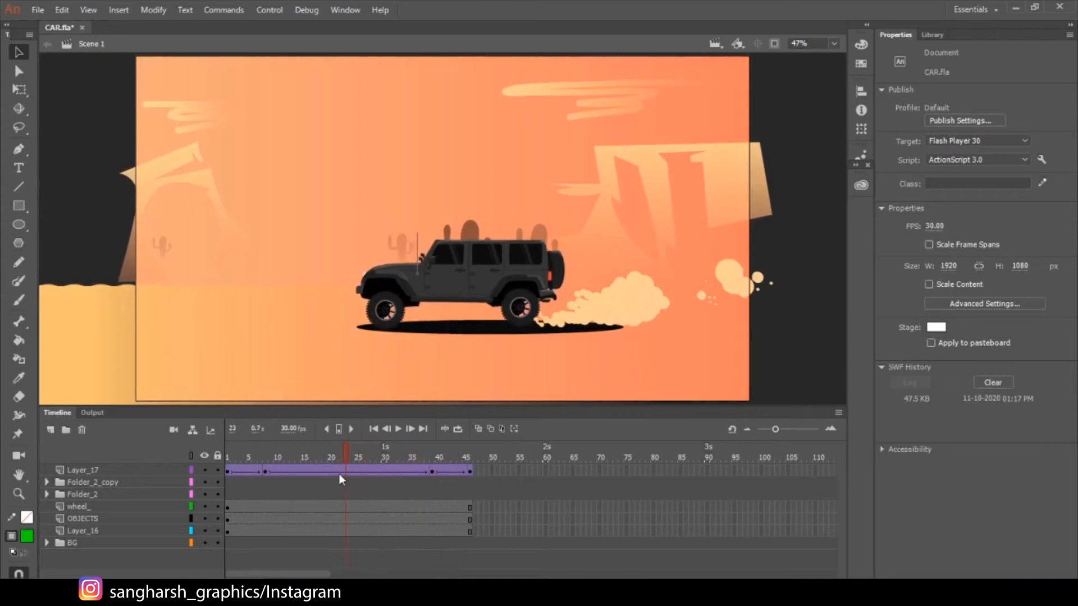
Step: Scrub through the car animation's frames on the timeline to examine the motion of the scene
{"action": "left_click_drag", "start_coordinate": [339, 474], "coordinate": [370, 470]}
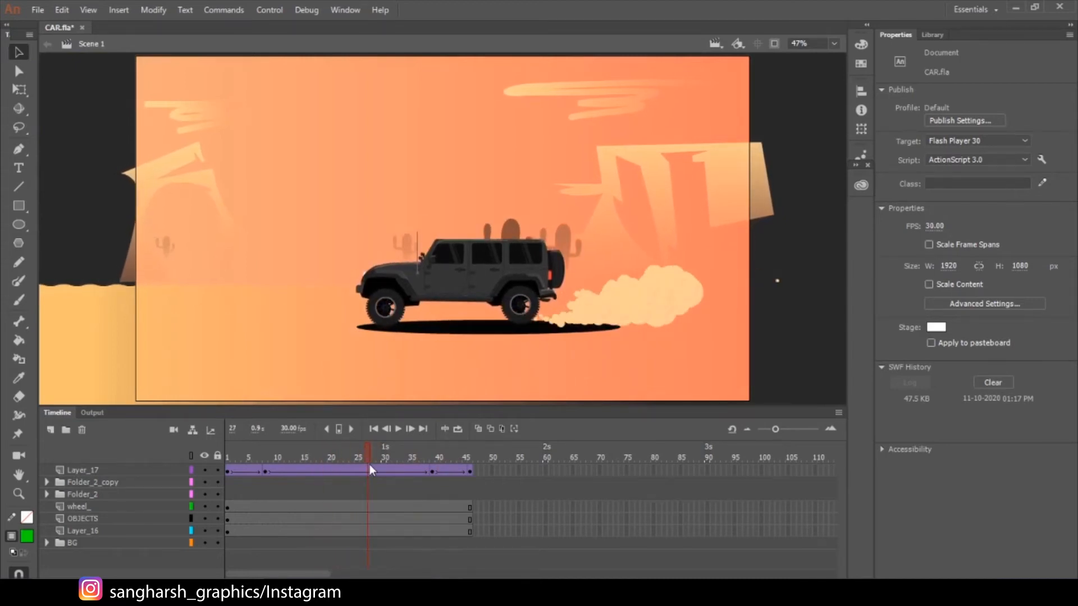
{"action": "left_click_drag", "start_coordinate": [370, 464], "coordinate": [417, 504]}
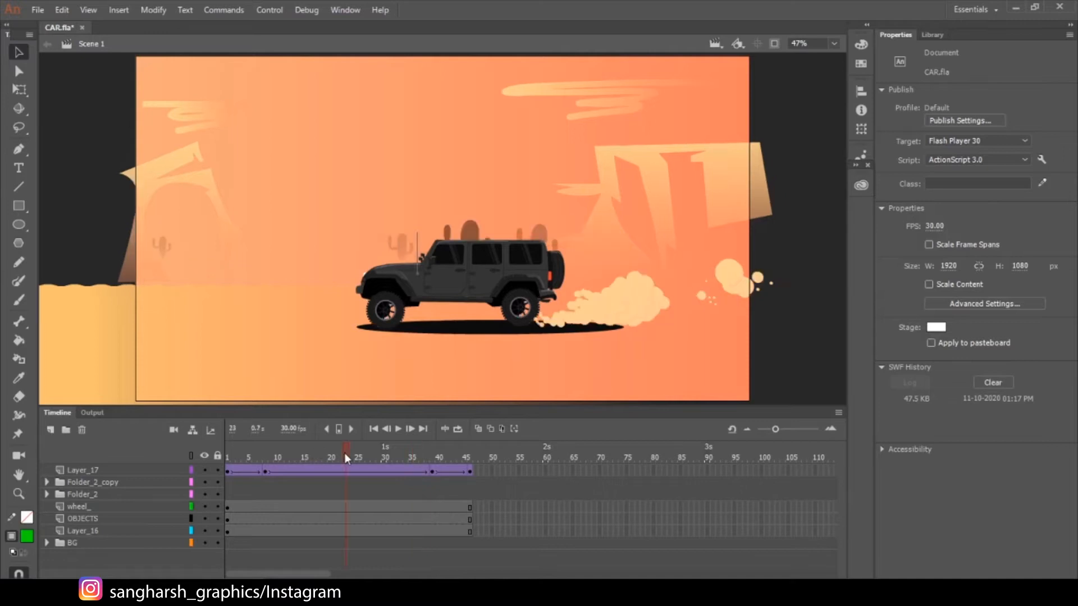
{"action": "left_click_drag", "start_coordinate": [419, 467], "coordinate": [315, 481]}
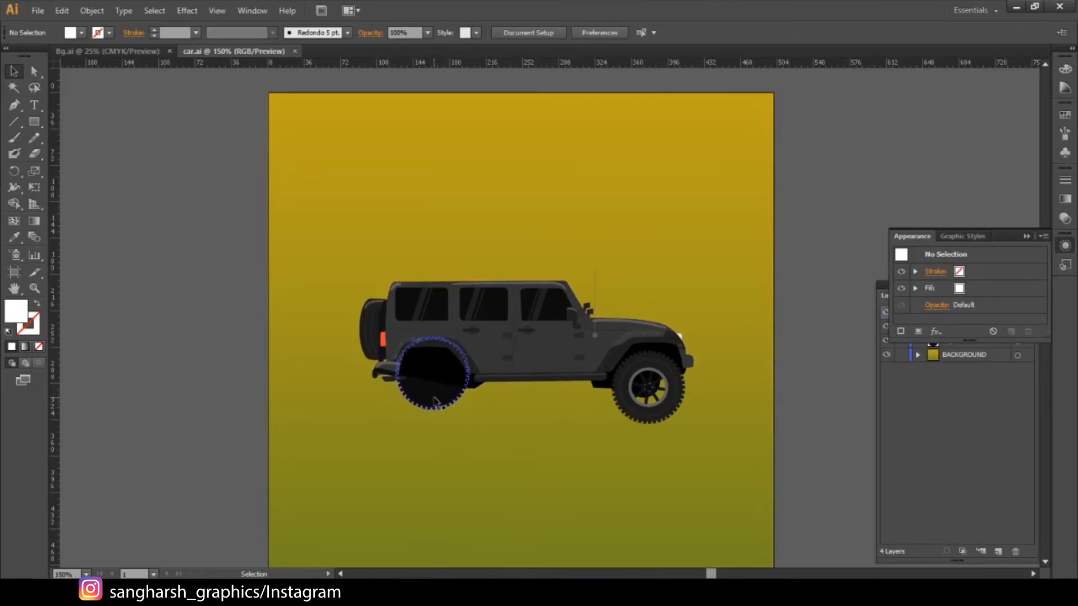
Step: Switch to car.ai in Illustrator, check the car's shapes, and move the Appearance panel clear of the Layers panel
{"action": "left_click", "coordinate": [436, 415]}
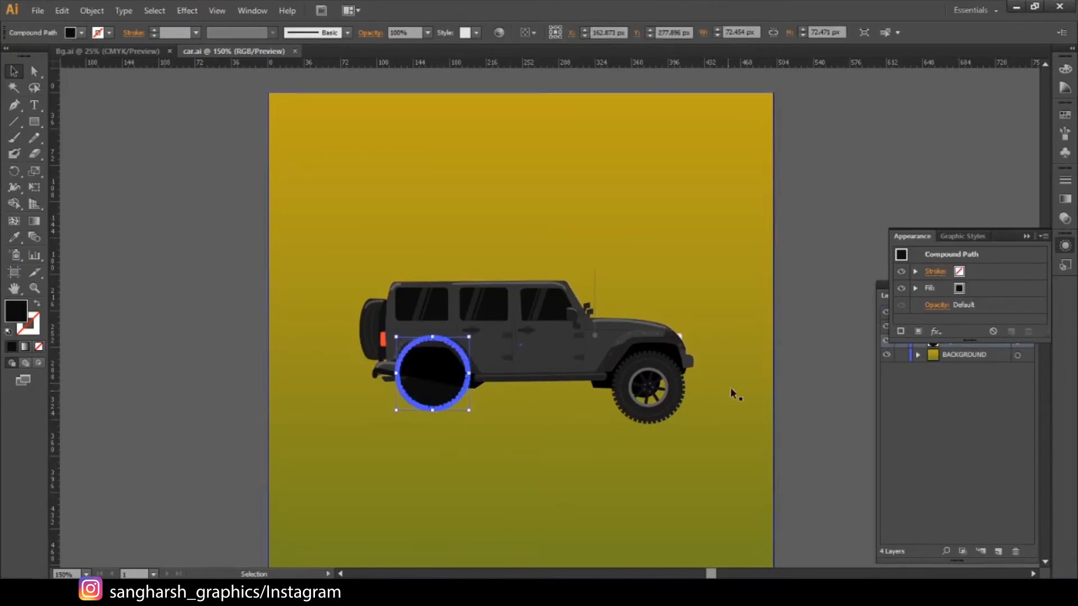
{"action": "left_click", "coordinate": [781, 374]}
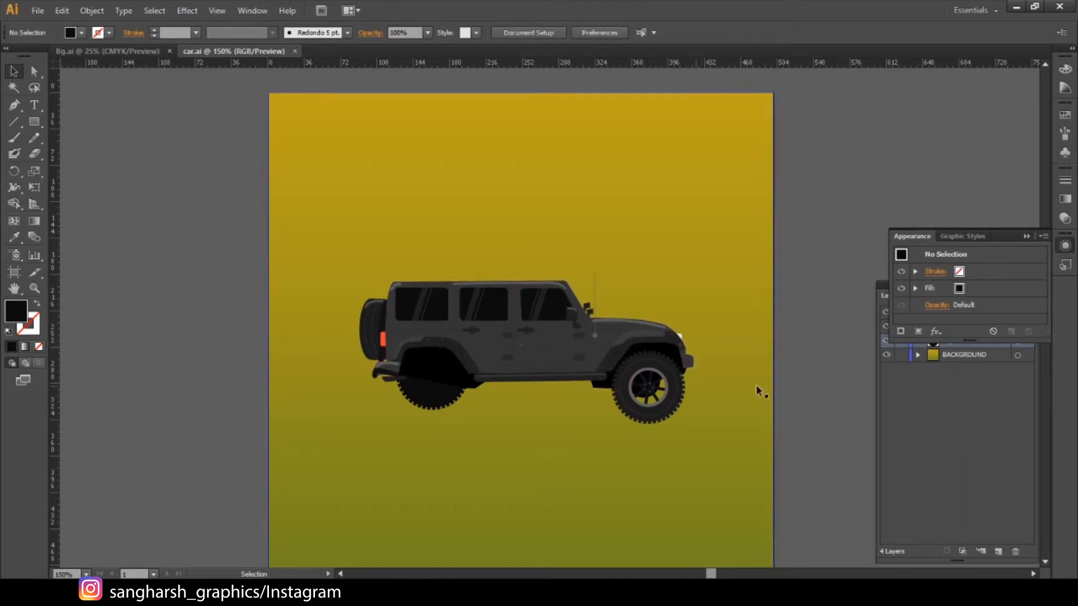
{"action": "left_click_drag", "start_coordinate": [1002, 235], "coordinate": [992, 150]}
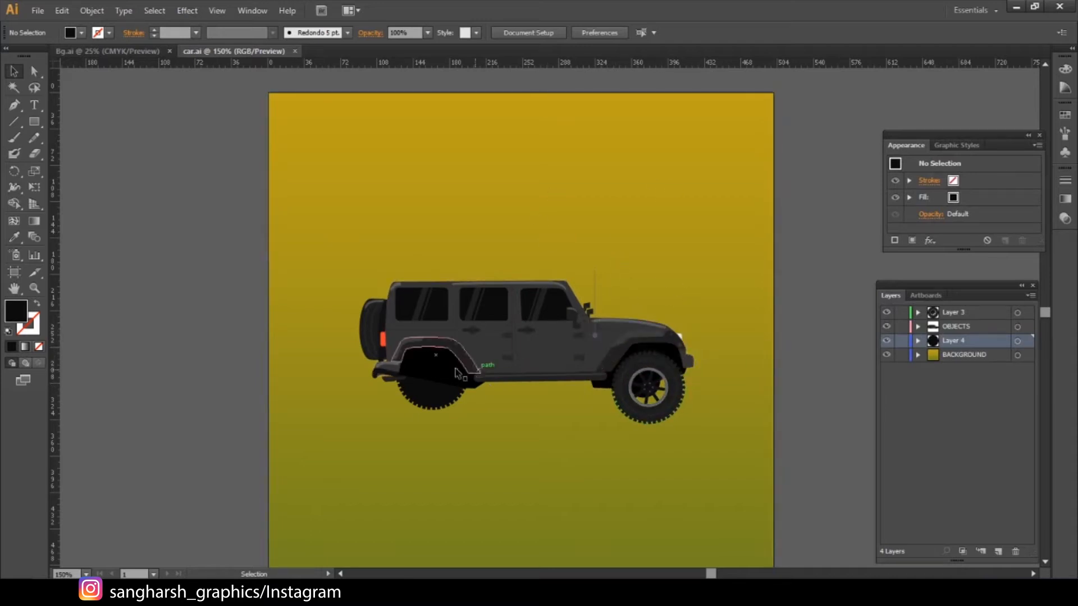
{"action": "key", "text": "ctrl+a"}
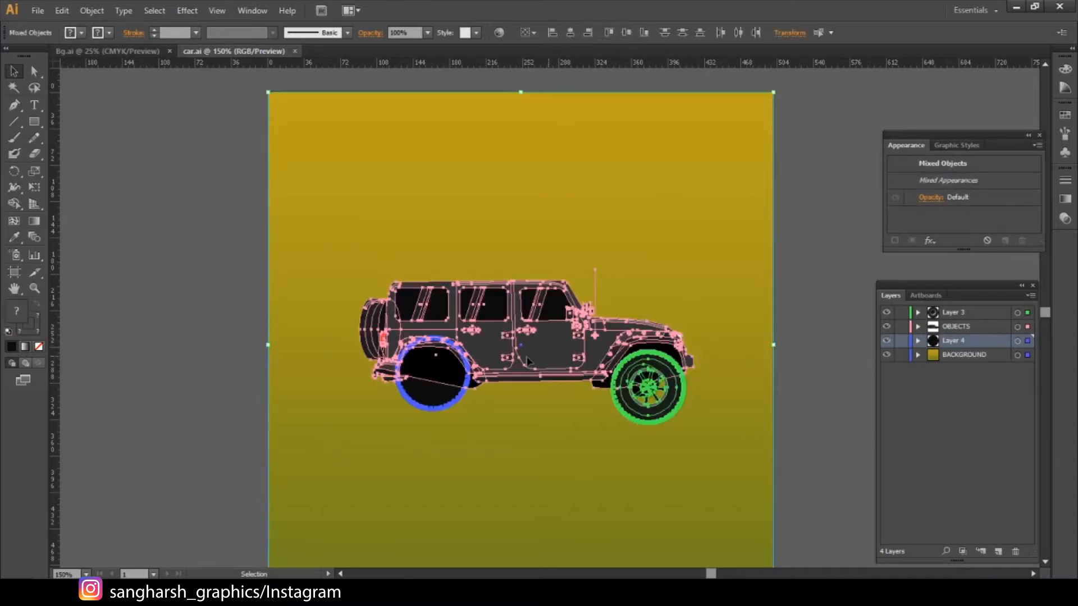
{"action": "left_click", "coordinate": [848, 358]}
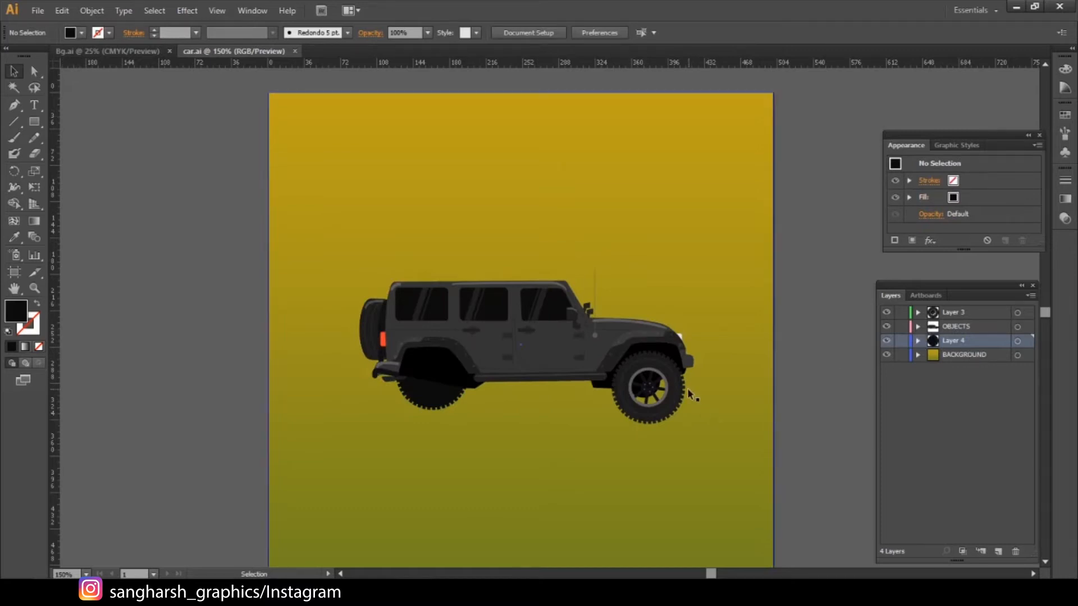
Step: Inspect the front wheel's group and paths, and select all the artwork on Layer 3
{"action": "left_click", "coordinate": [665, 399]}
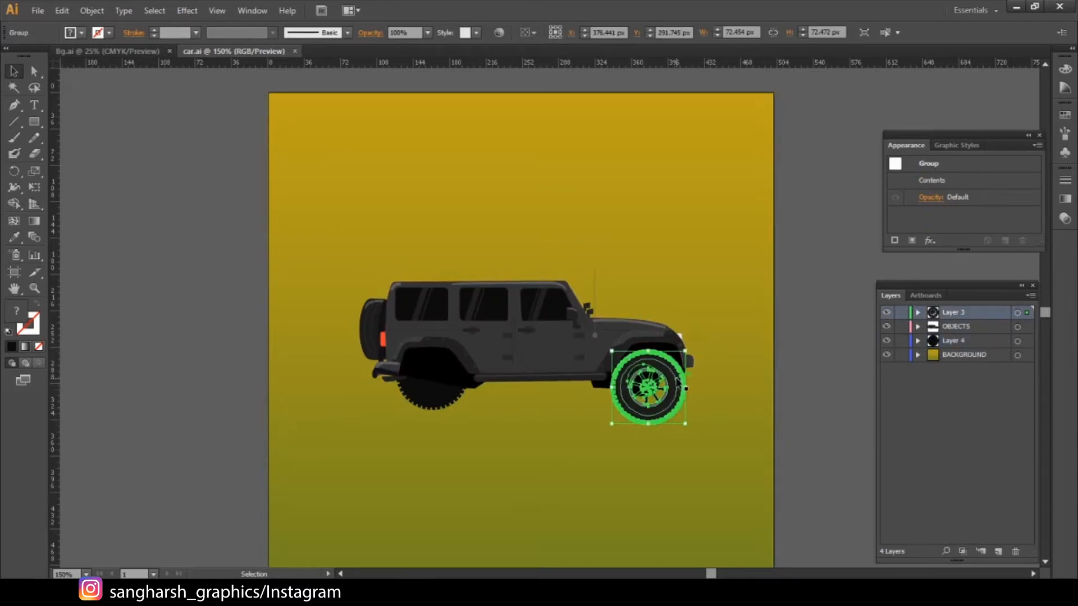
{"action": "key", "text": "ctrl+shift+g"}
{"action": "left_click", "coordinate": [677, 387]}
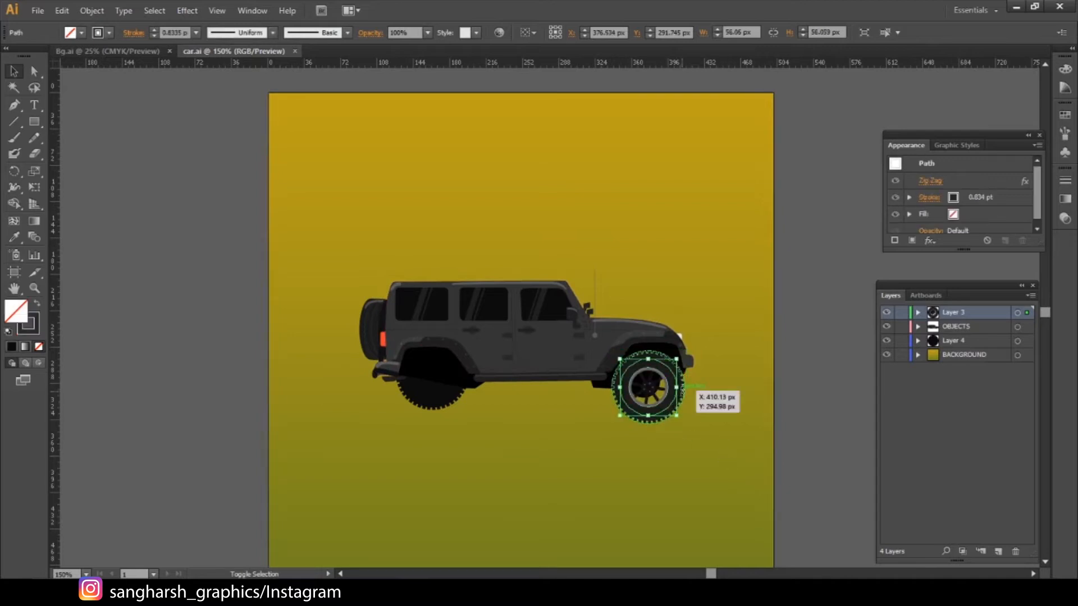
{"action": "left_click", "coordinate": [682, 406]}
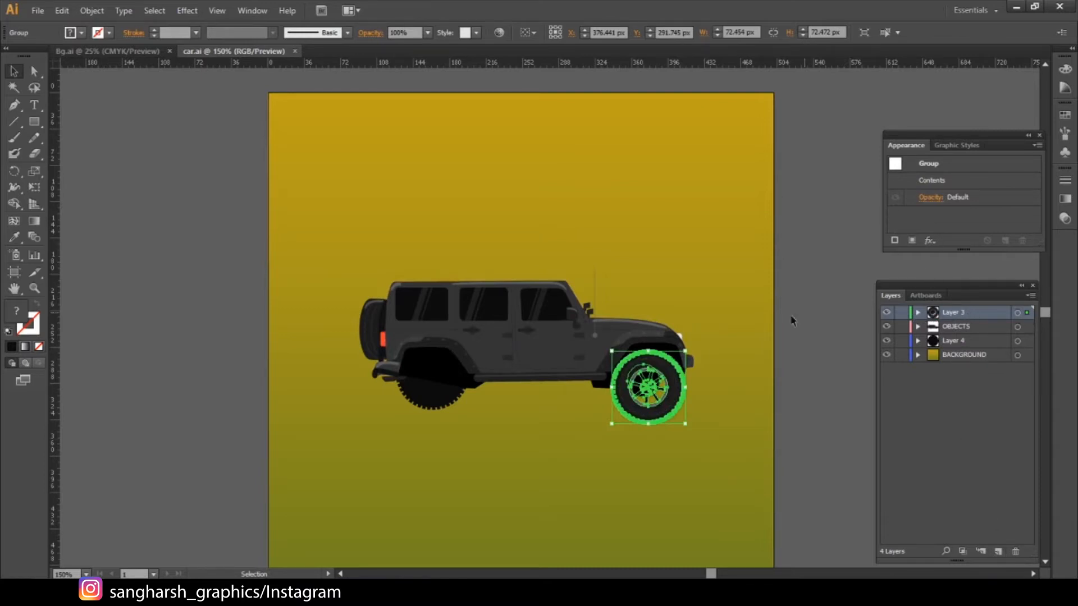
{"action": "left_click", "coordinate": [1026, 313]}
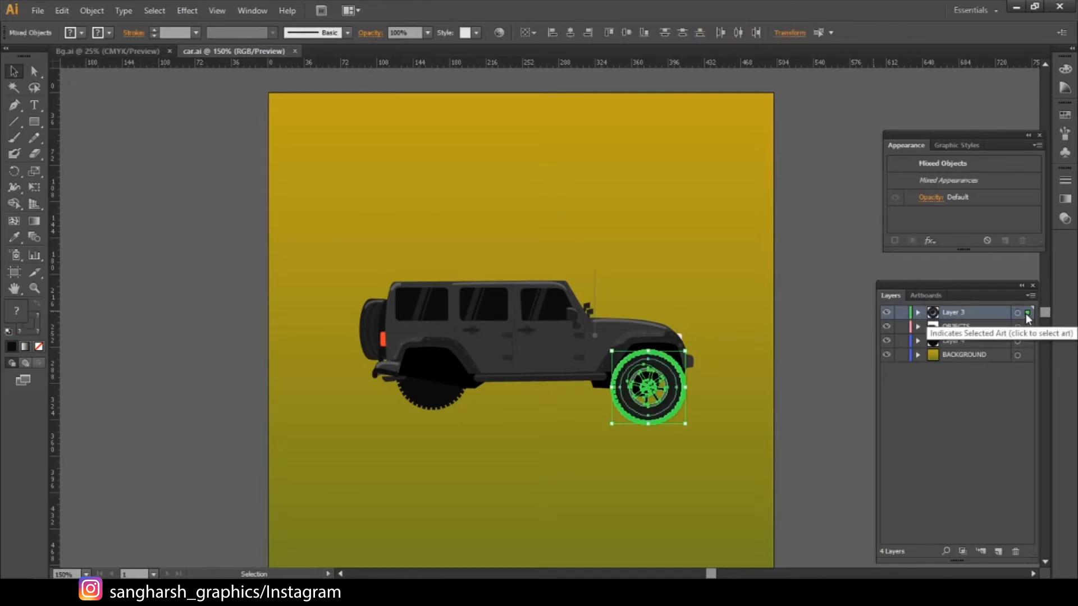
Step: Hide and show Layer 3, OBJECTS and Layer 4 to check which car parts each holds, leaving all three visible
{"action": "left_click", "coordinate": [886, 313]}
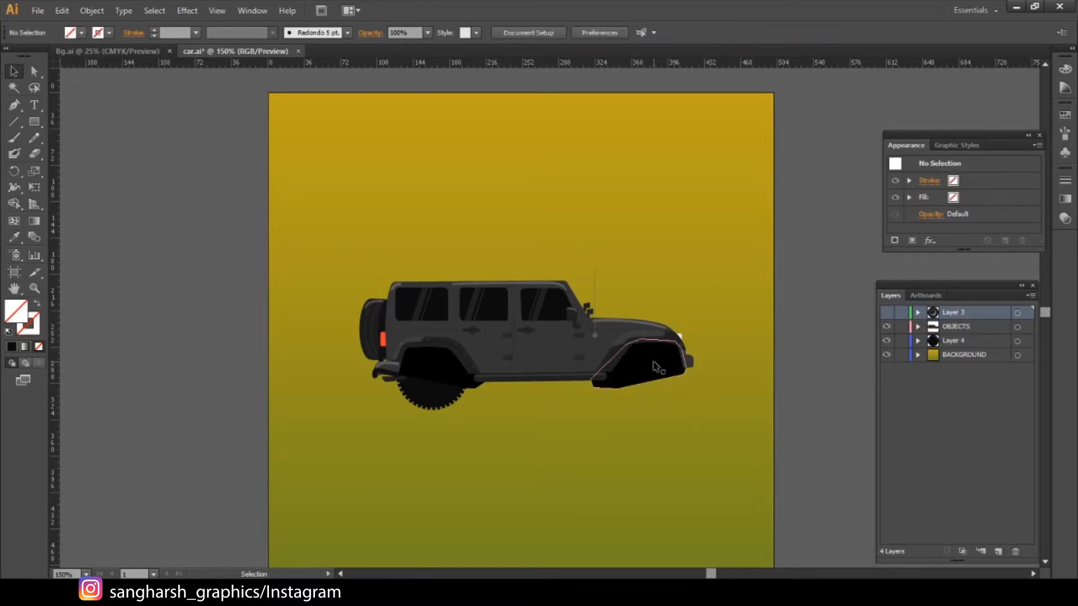
{"action": "left_click", "coordinate": [886, 313]}
{"action": "left_click", "coordinate": [887, 327]}
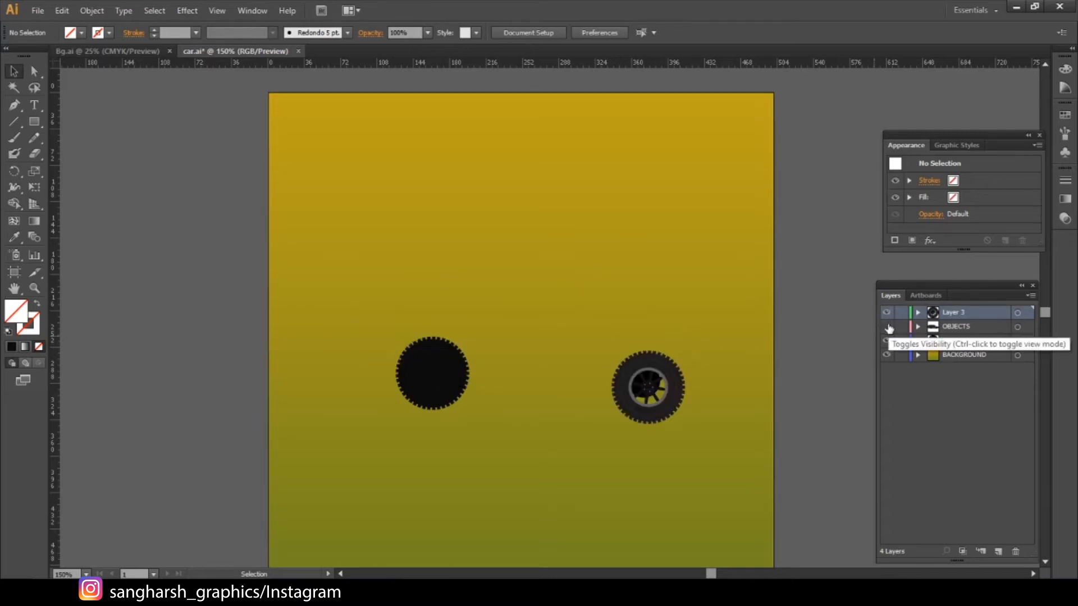
{"action": "left_click", "coordinate": [886, 327]}
{"action": "left_click", "coordinate": [886, 341]}
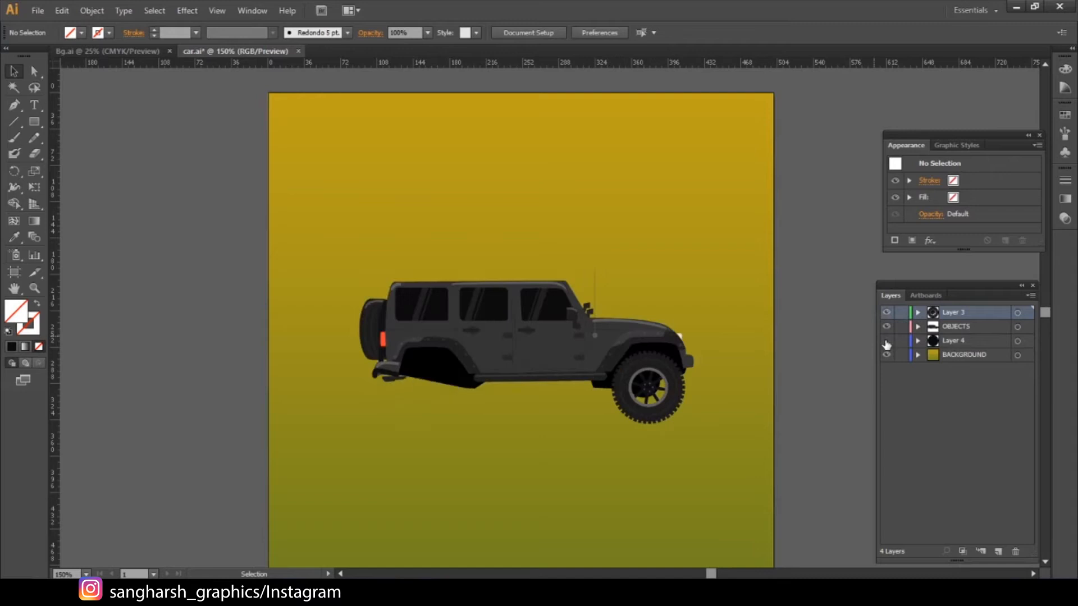
{"action": "left_click", "coordinate": [886, 341]}
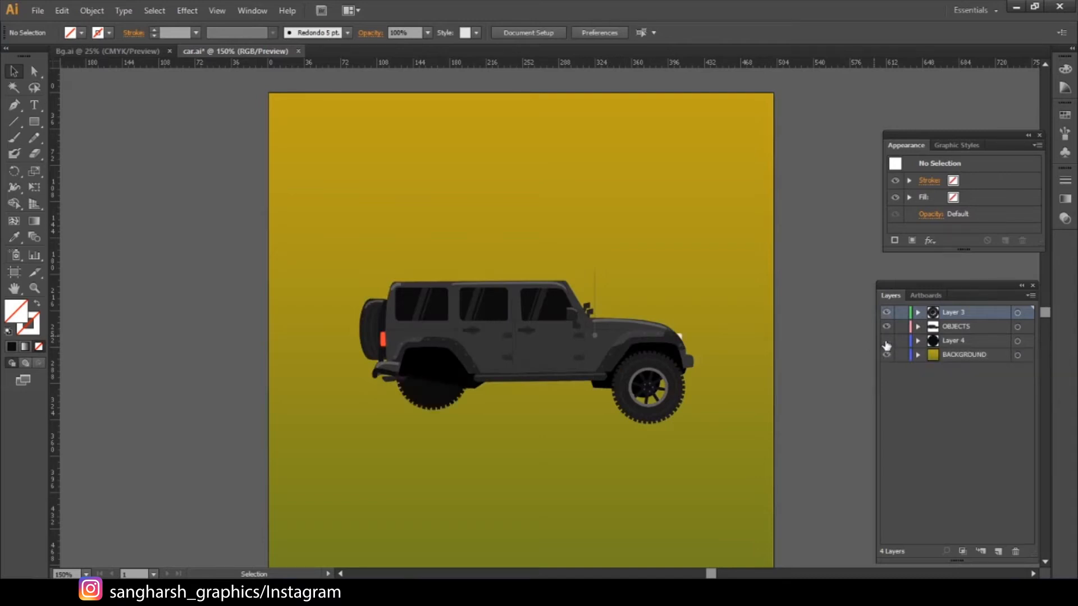
{"action": "left_click", "coordinate": [886, 341]}
{"action": "left_click", "coordinate": [887, 327]}
{"action": "left_click", "coordinate": [887, 313]}
{"action": "left_click", "coordinate": [886, 327]}
{"action": "left_click", "coordinate": [887, 341]}
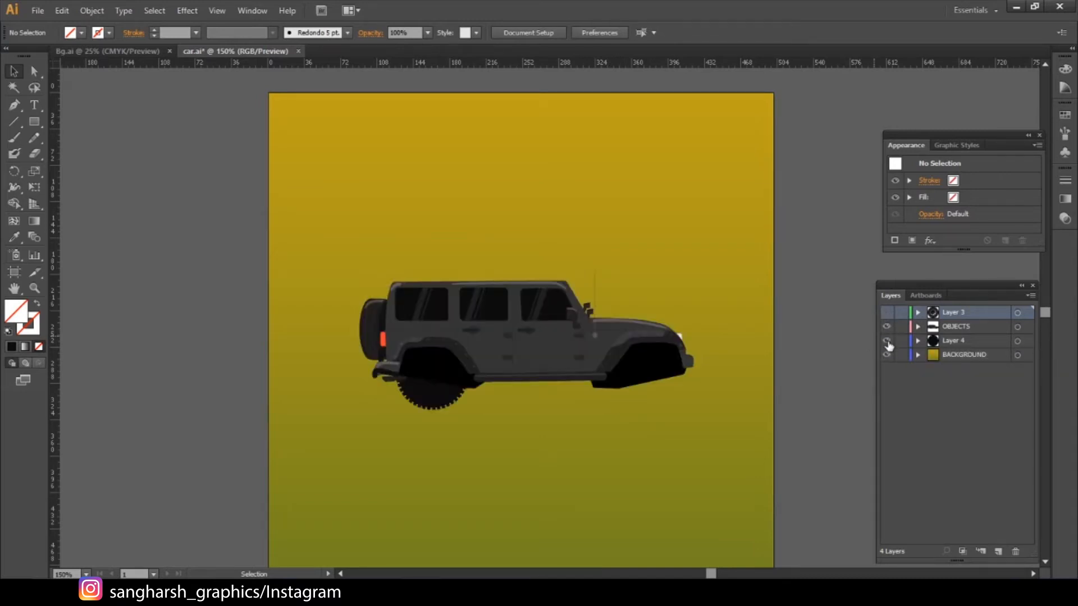
{"action": "left_click", "coordinate": [887, 312]}
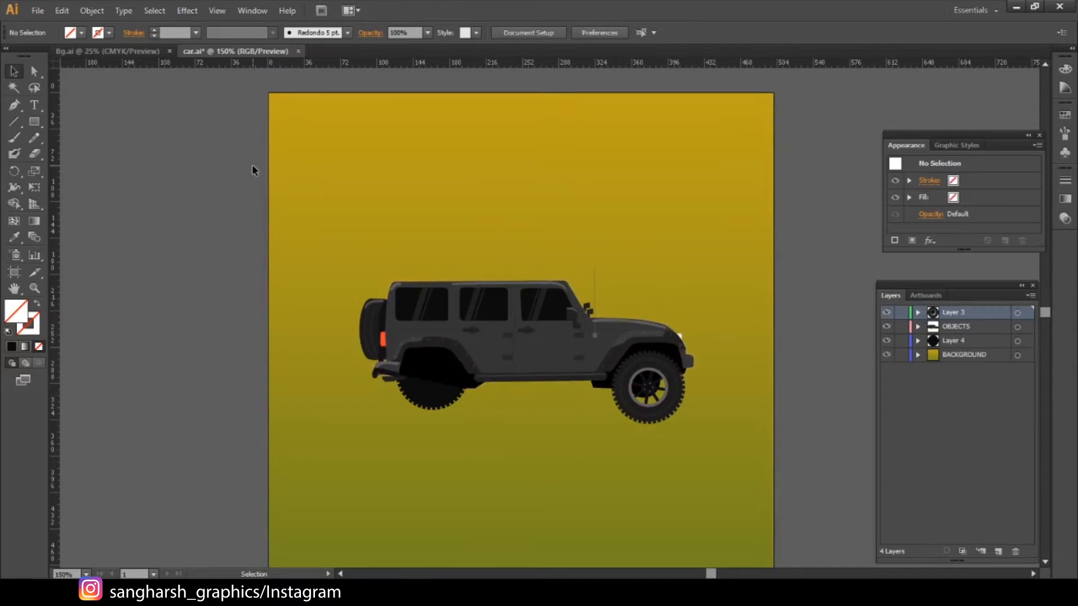
Step: Examine the desert background artwork in Bg.ai and compare it with the car.ai document, ending in Bg.ai
{"action": "left_click", "coordinate": [100, 49]}
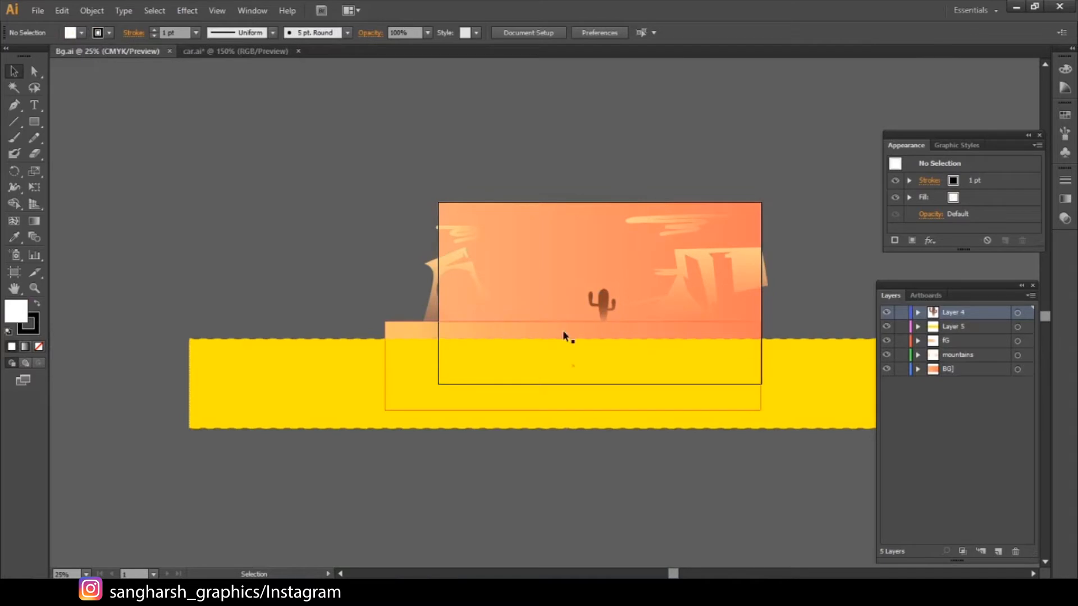
{"action": "key", "text": "ctrl+plus"}
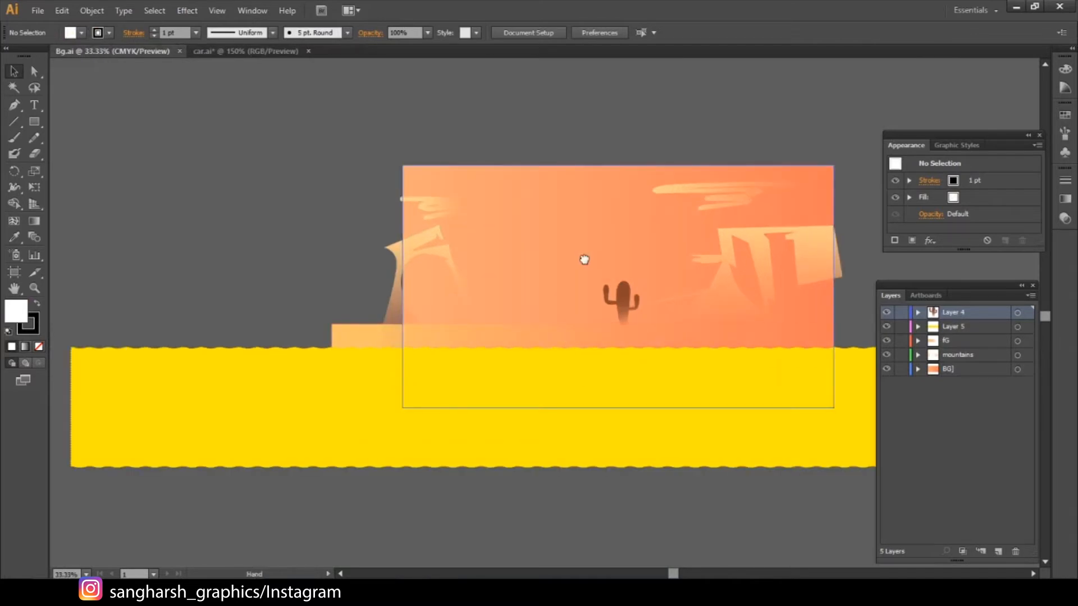
{"action": "left_click_drag", "start_coordinate": [585, 258], "coordinate": [445, 258]}
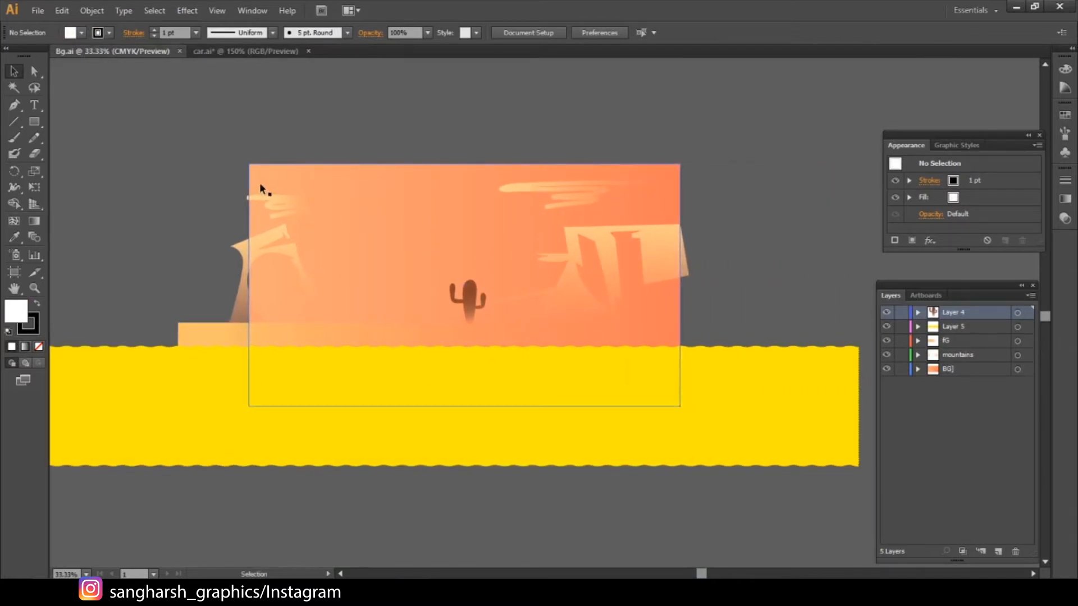
{"action": "left_click_drag", "start_coordinate": [181, 159], "coordinate": [747, 500]}
{"action": "left_click", "coordinate": [755, 312]}
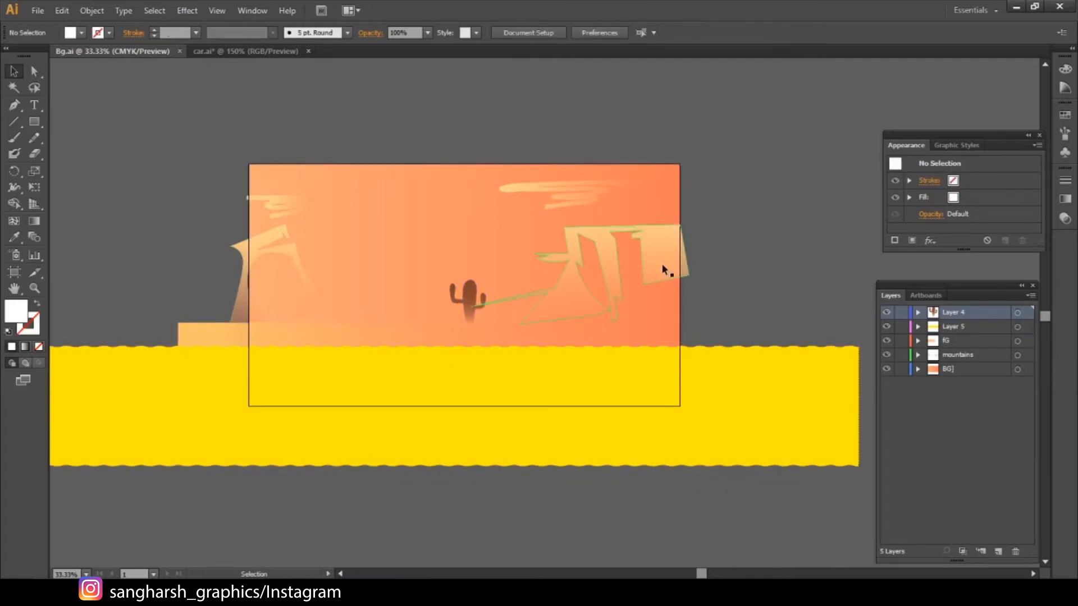
{"action": "left_click", "coordinate": [241, 51]}
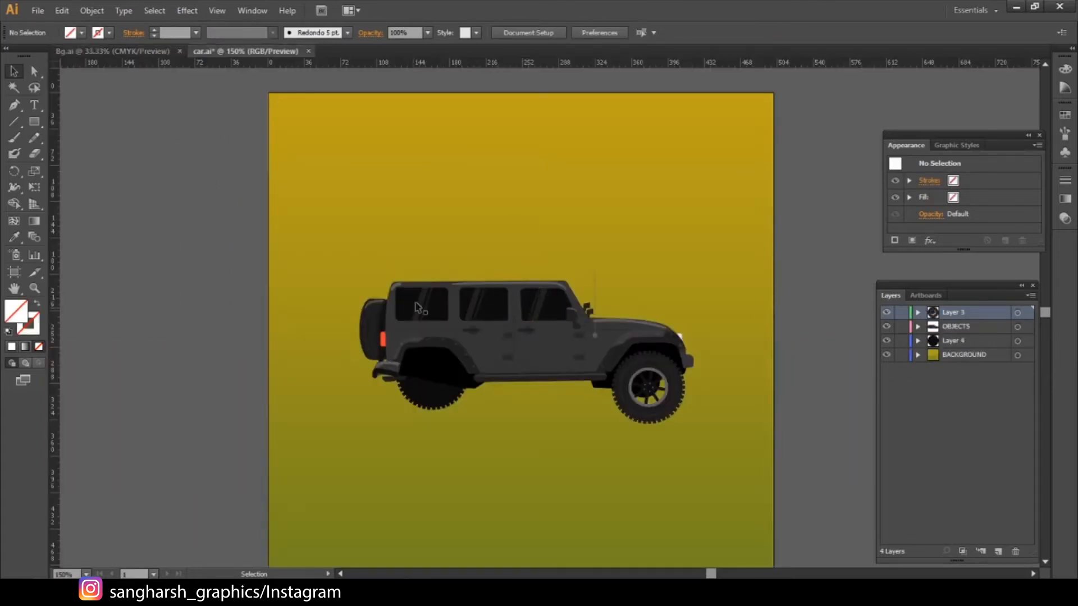
{"action": "left_click", "coordinate": [143, 50]}
Step: Examine which rocks and clouds belong to the mountains layer, and point out the Blob Brush tool
{"action": "left_click", "coordinate": [564, 257]}
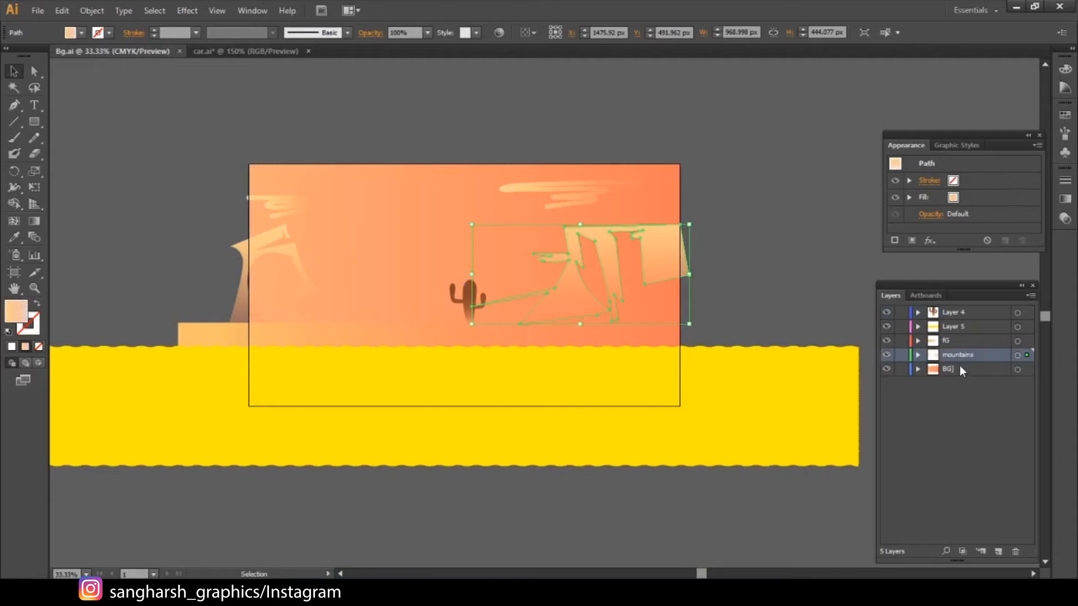
{"action": "left_click", "coordinate": [1026, 356]}
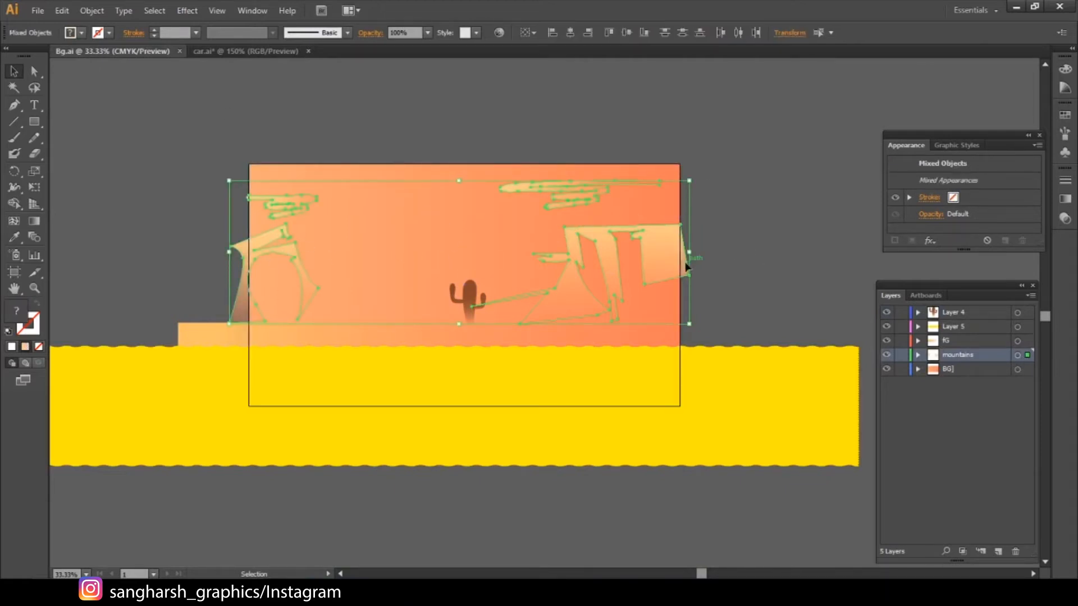
{"action": "left_click", "coordinate": [645, 197]}
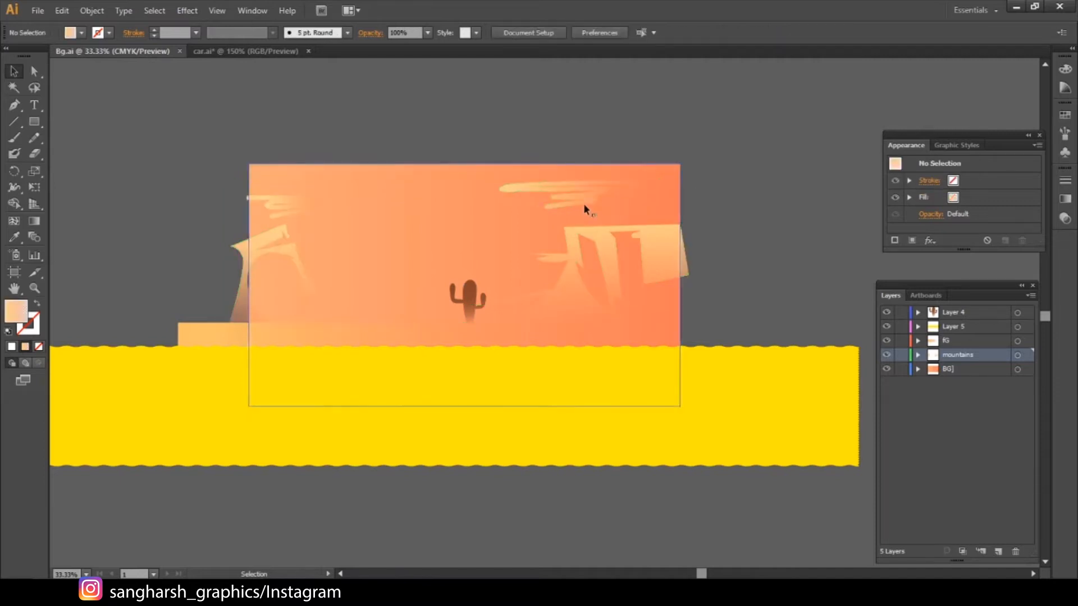
{"action": "left_click", "coordinate": [18, 158]}
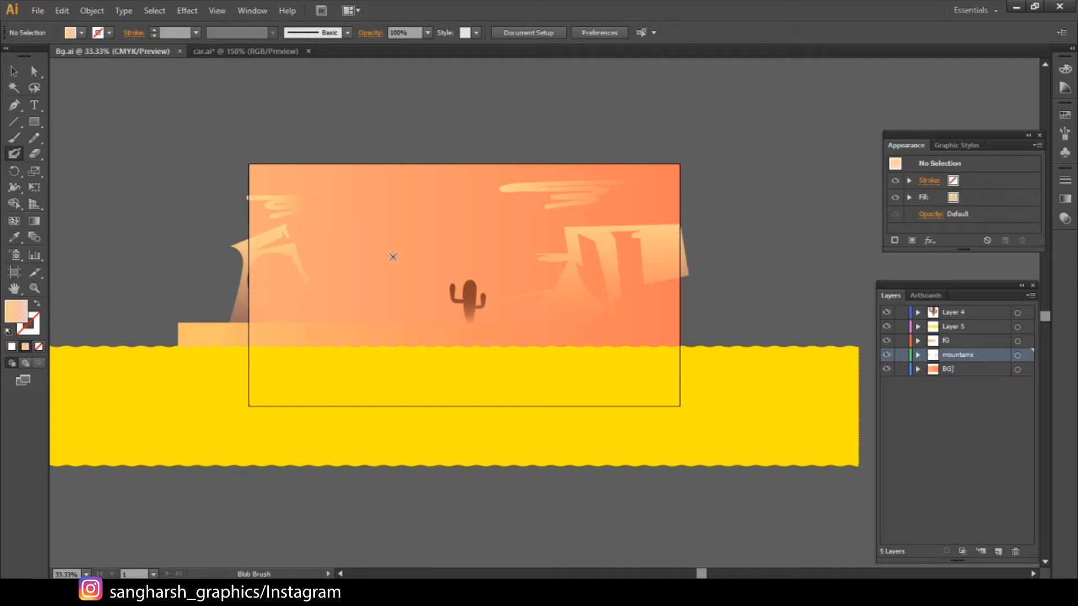
{"action": "key", "text": "v"}
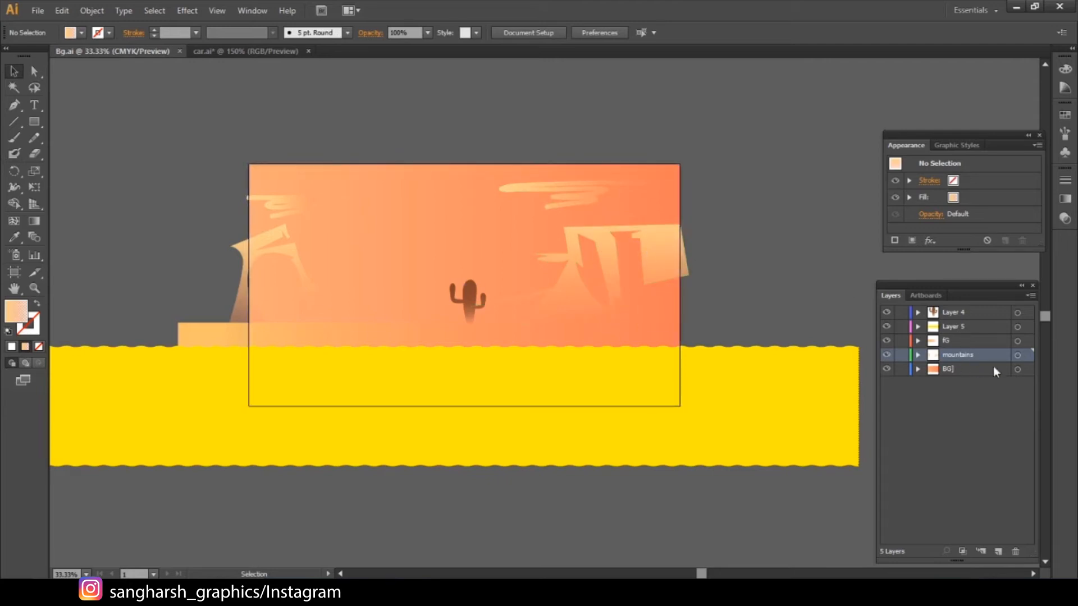
{"action": "left_click", "coordinate": [1026, 355]}
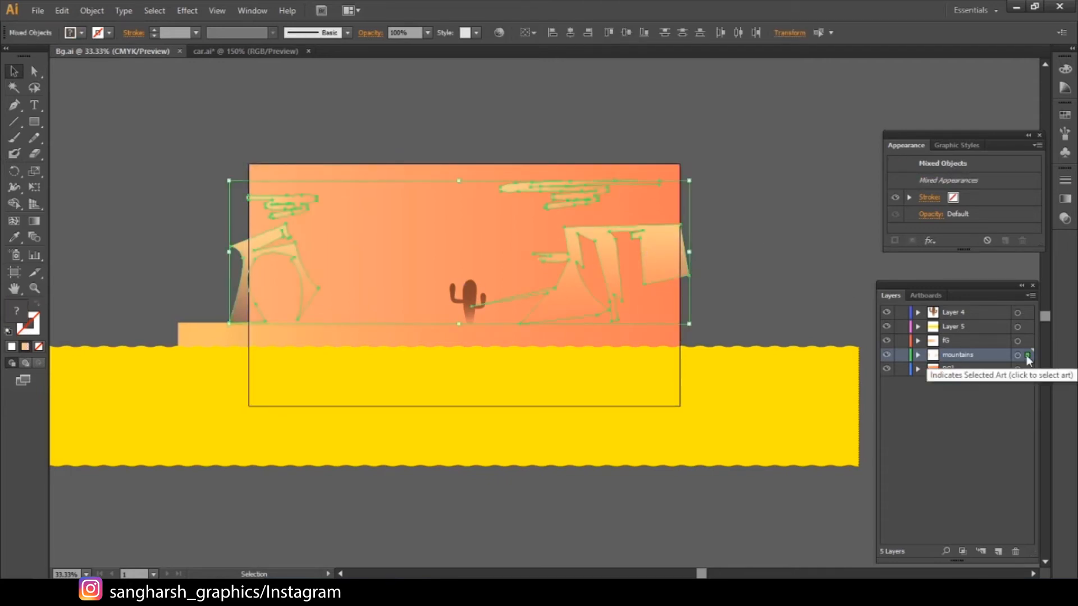
{"action": "left_click_drag", "start_coordinate": [180, 127], "coordinate": [689, 436]}
{"action": "left_click", "coordinate": [690, 210]}
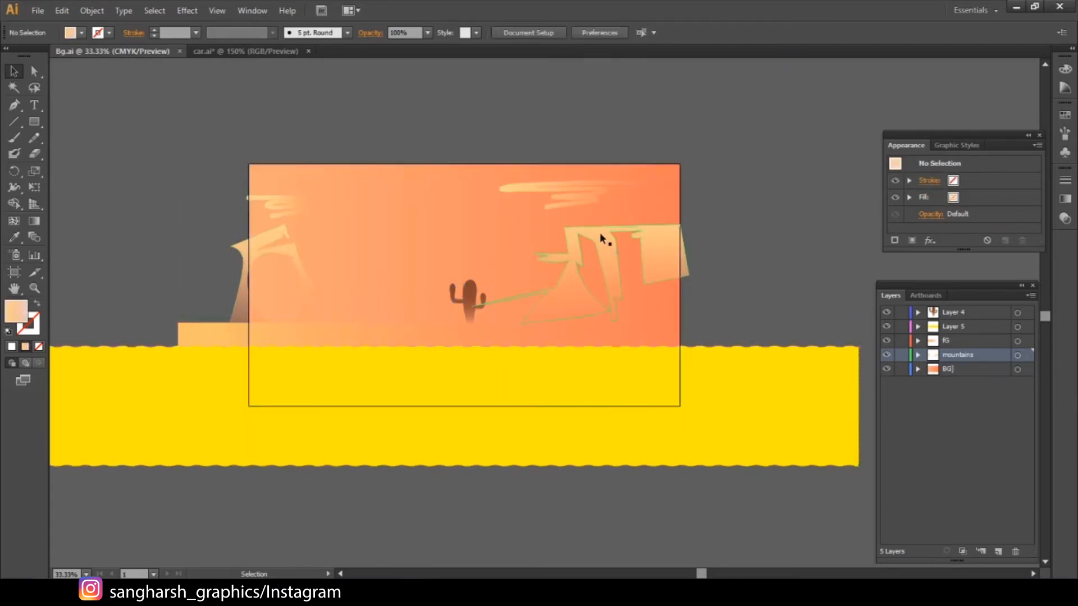
Step: Move the yellow ground strip down below the artboard and select the gradient ground shape behind it
{"action": "left_click", "coordinate": [1027, 341]}
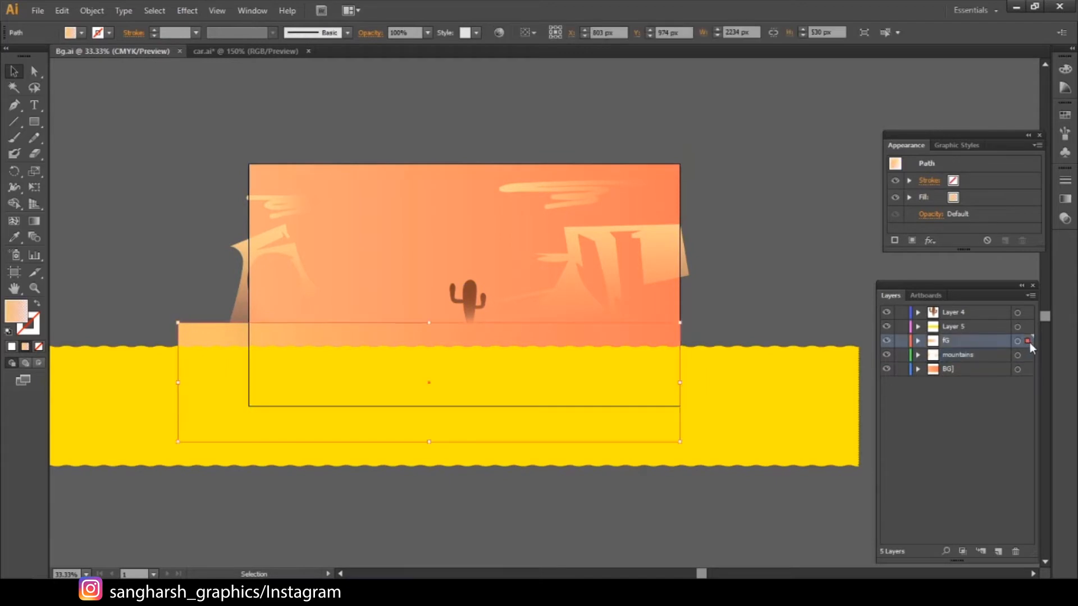
{"action": "left_click", "coordinate": [143, 314]}
{"action": "left_click_drag", "start_coordinate": [140, 397], "coordinate": [141, 524]}
{"action": "left_click", "coordinate": [238, 375]}
{"action": "left_click_drag", "start_coordinate": [133, 302], "coordinate": [196, 338]}
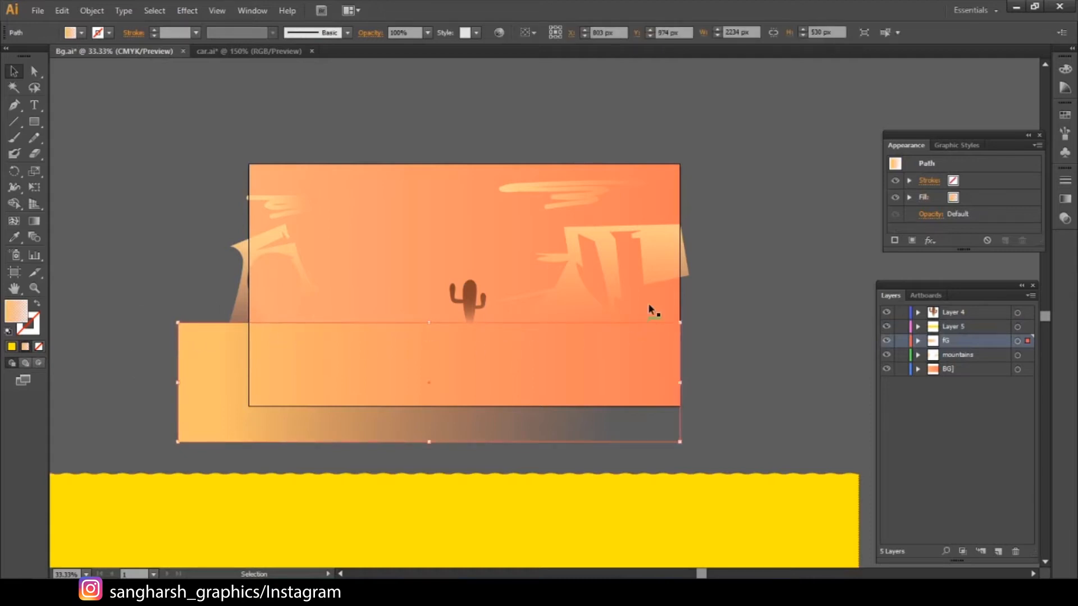
Step: Move the yellow ground strip on Layer 5 back up over the lower part of the gradient ground
{"action": "left_click", "coordinate": [1029, 329]}
{"action": "left_click_drag", "start_coordinate": [562, 517], "coordinate": [607, 408]}
{"action": "left_click", "coordinate": [730, 259]}
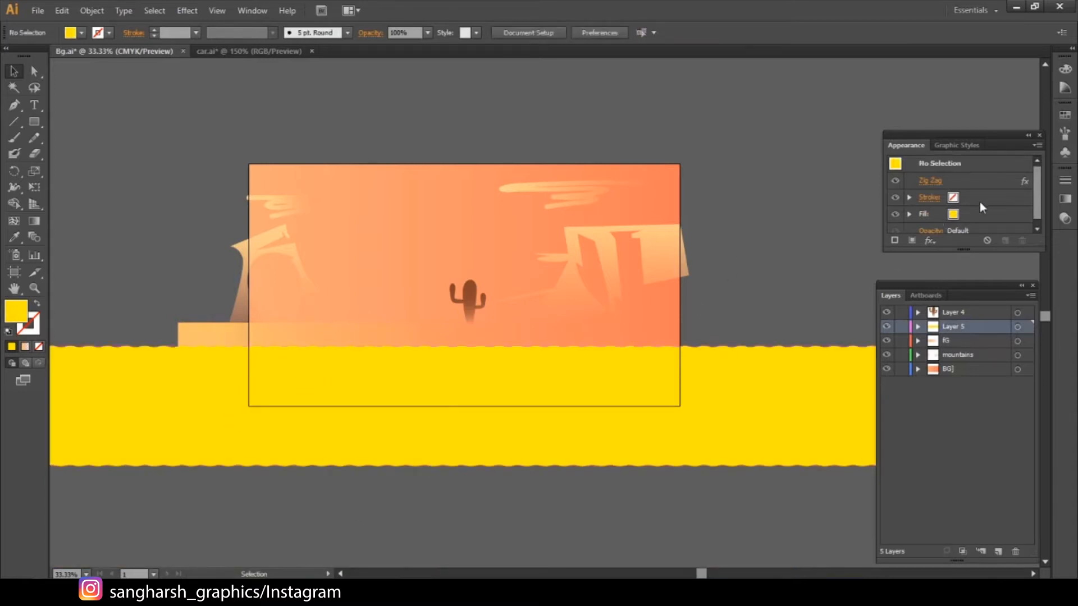
Step: Check the options of the yellow strip's Zig Zag effect and accept them
{"action": "left_click", "coordinate": [936, 185]}
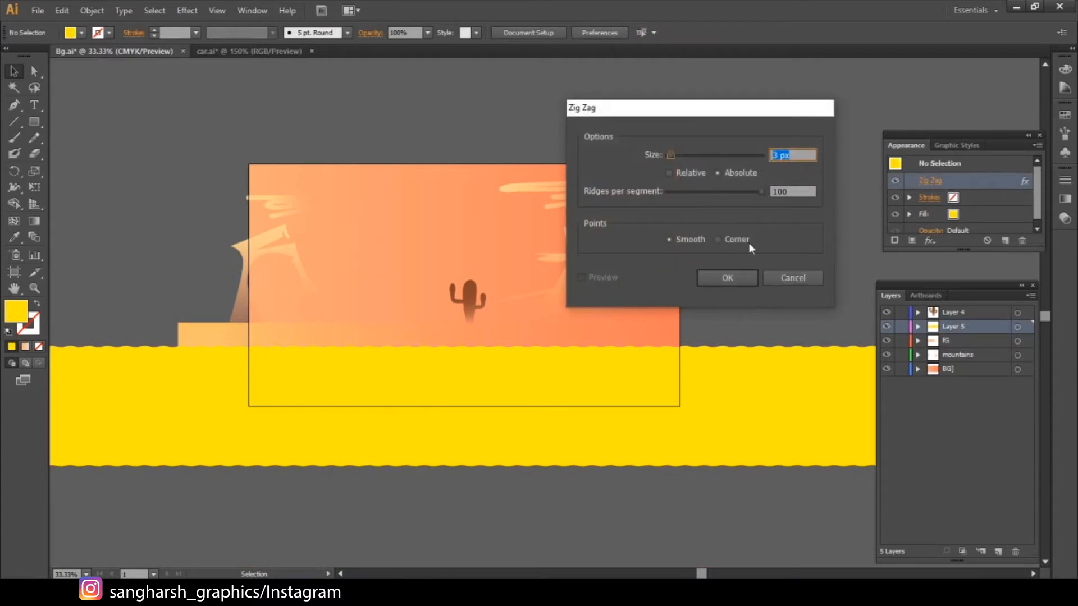
{"action": "left_click", "coordinate": [742, 279]}
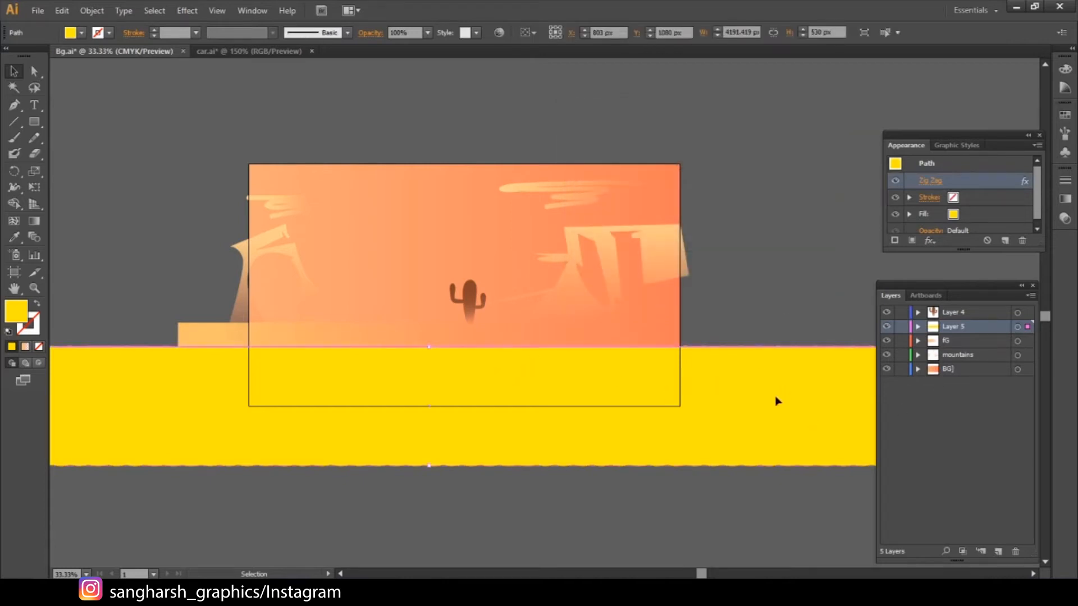
Step: Move the yellow strip on Layer 5 up to the top edge of the gradient ground and deselect it
{"action": "left_click_drag", "start_coordinate": [775, 407], "coordinate": [714, 359]}
{"action": "key", "text": "ctrl+shift+a"}
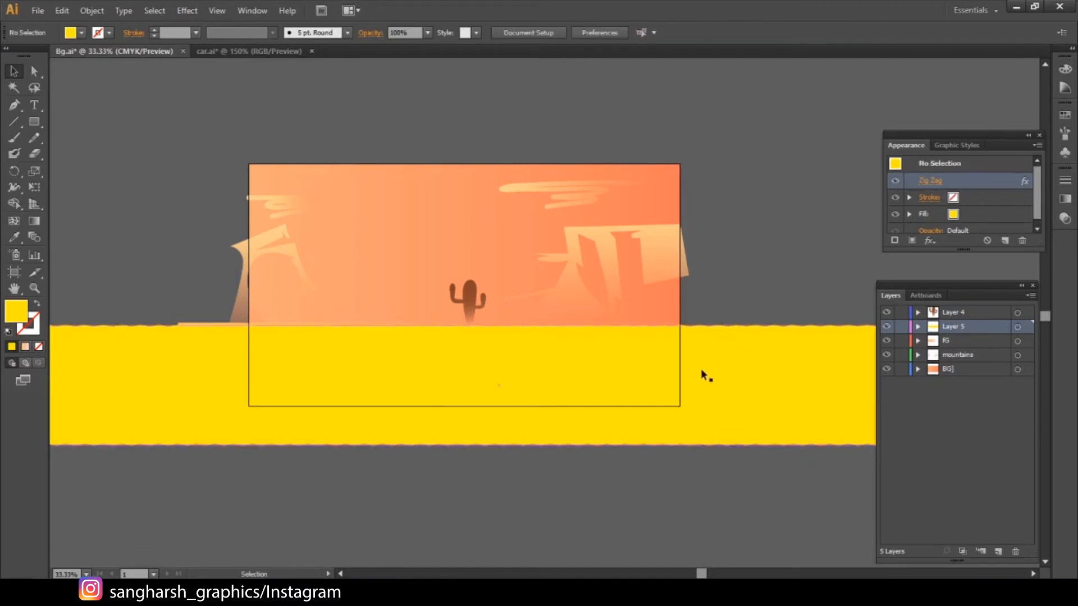
Step: Check which artwork belongs to Layer 4 and to the BG layer, leaving nothing selected
{"action": "left_click", "coordinate": [1017, 313]}
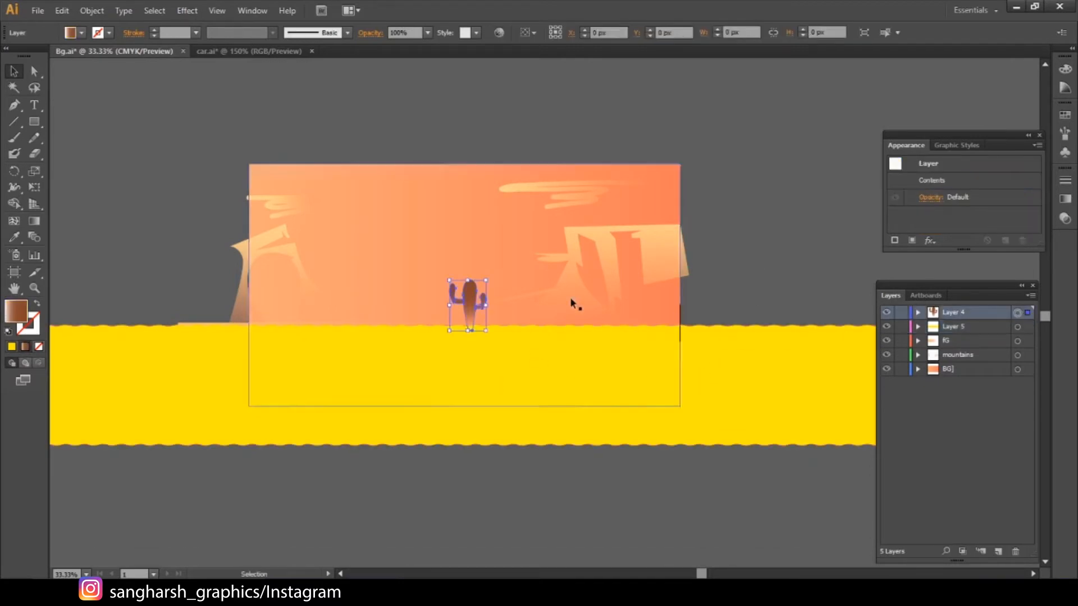
{"action": "left_click", "coordinate": [1027, 369]}
{"action": "left_click", "coordinate": [695, 224]}
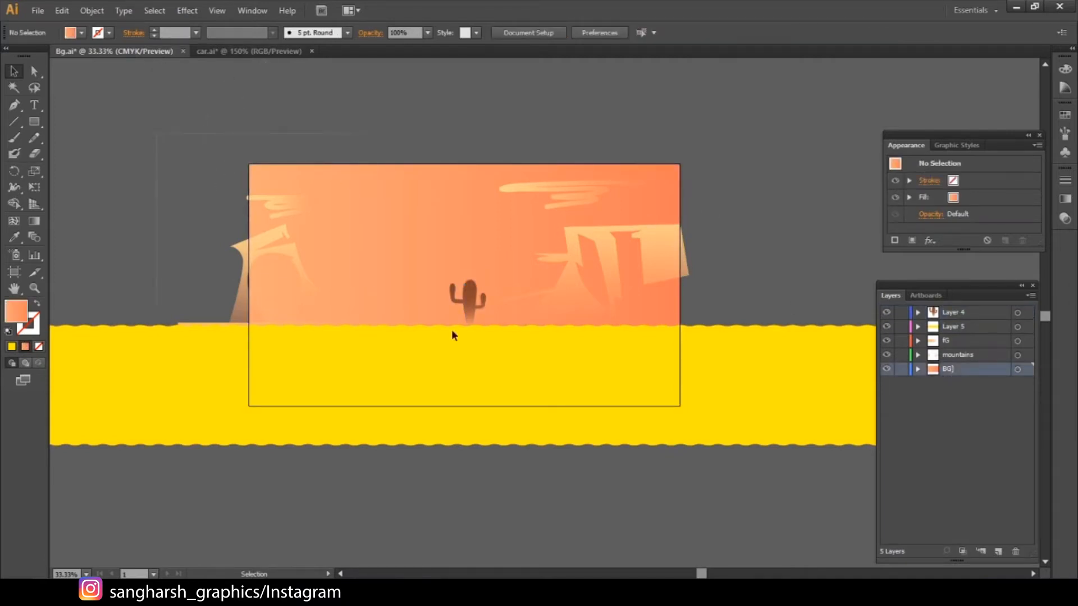
{"action": "left_click_drag", "start_coordinate": [452, 330], "coordinate": [665, 460]}
{"action": "left_click", "coordinate": [774, 252]}
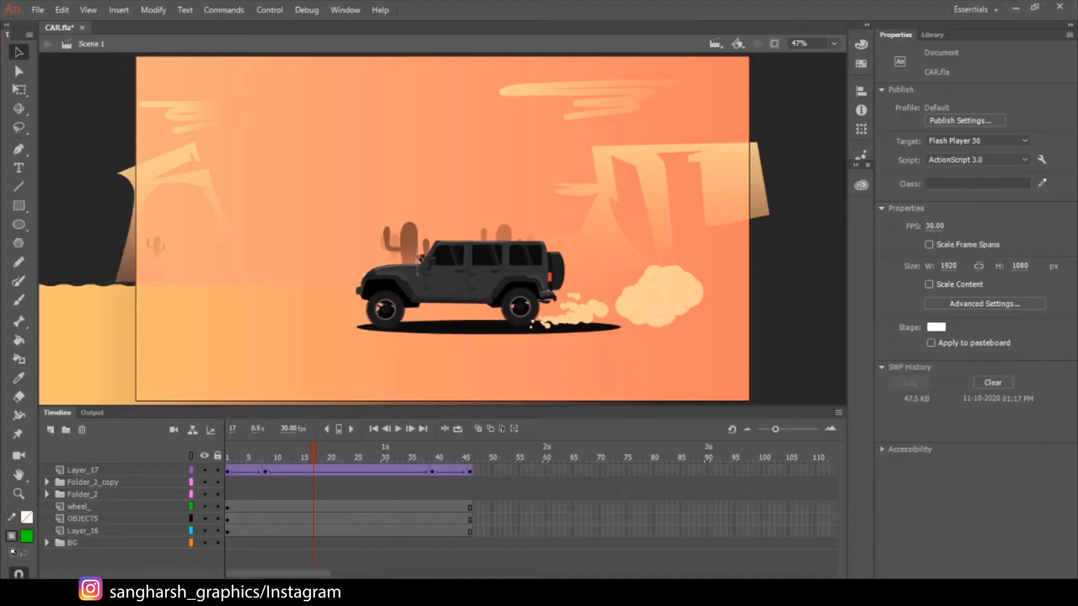
Step: In the CAR.fla document in Adobe Animate, show the library and collapse its car.ai folder
{"action": "left_click", "coordinate": [31, 12]}
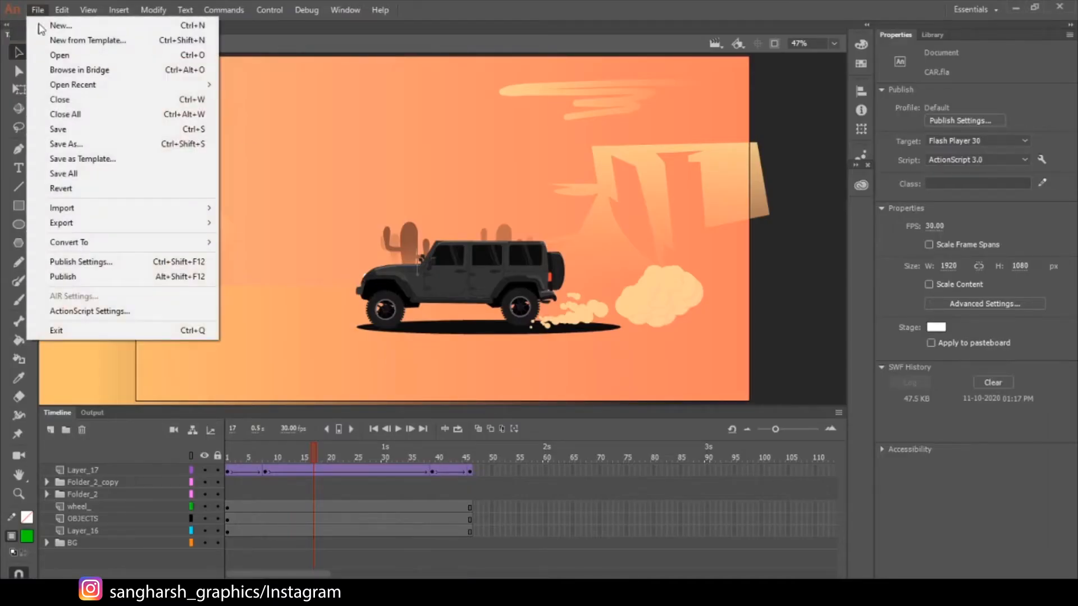
{"action": "mouse_move", "coordinate": [103, 211]}
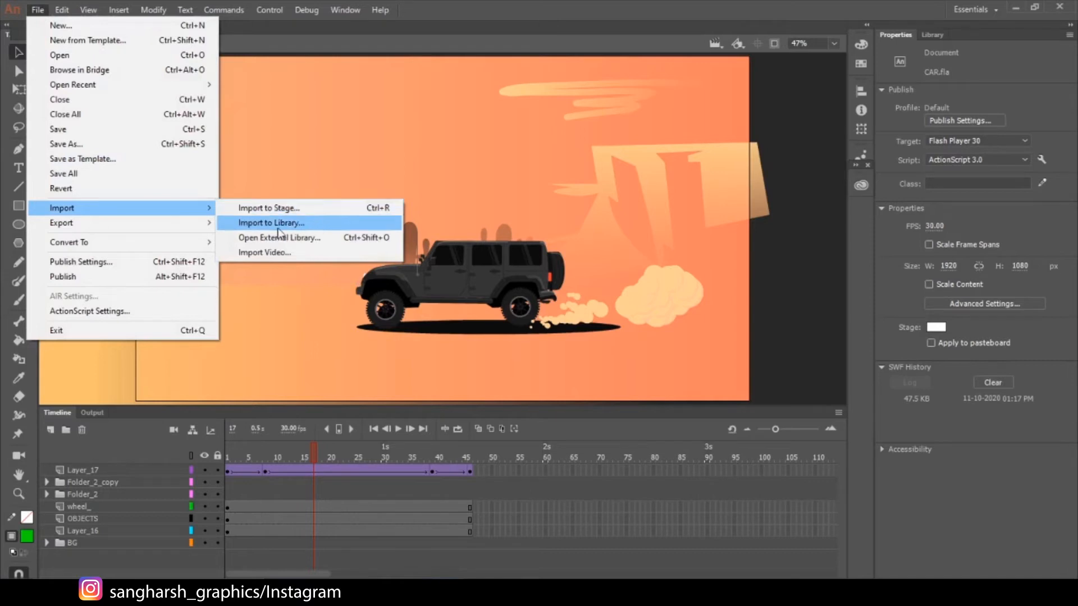
{"action": "left_click", "coordinate": [933, 35]}
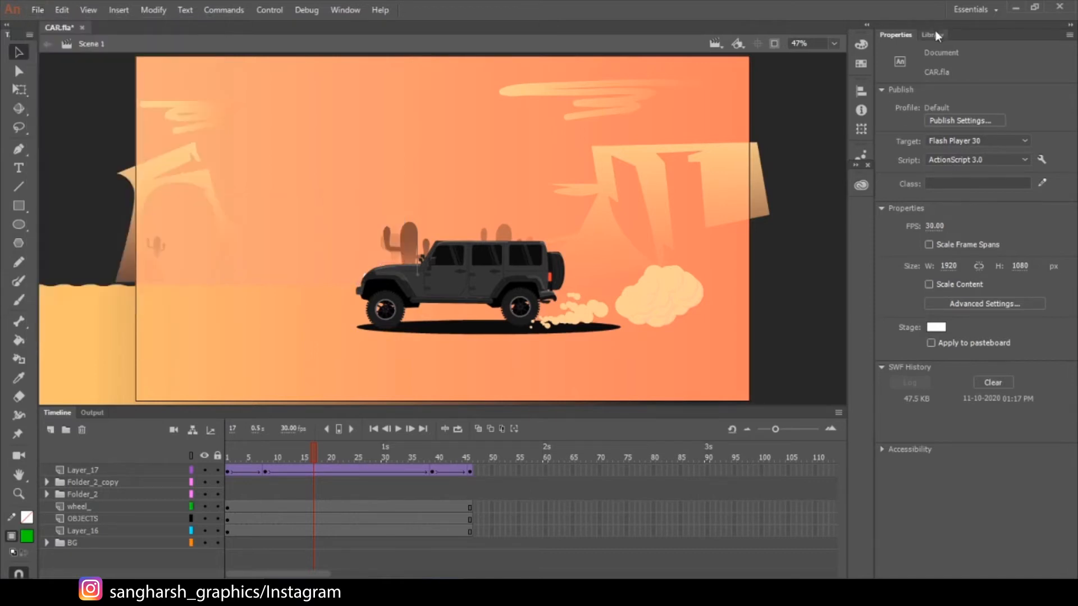
{"action": "left_click", "coordinate": [933, 35]}
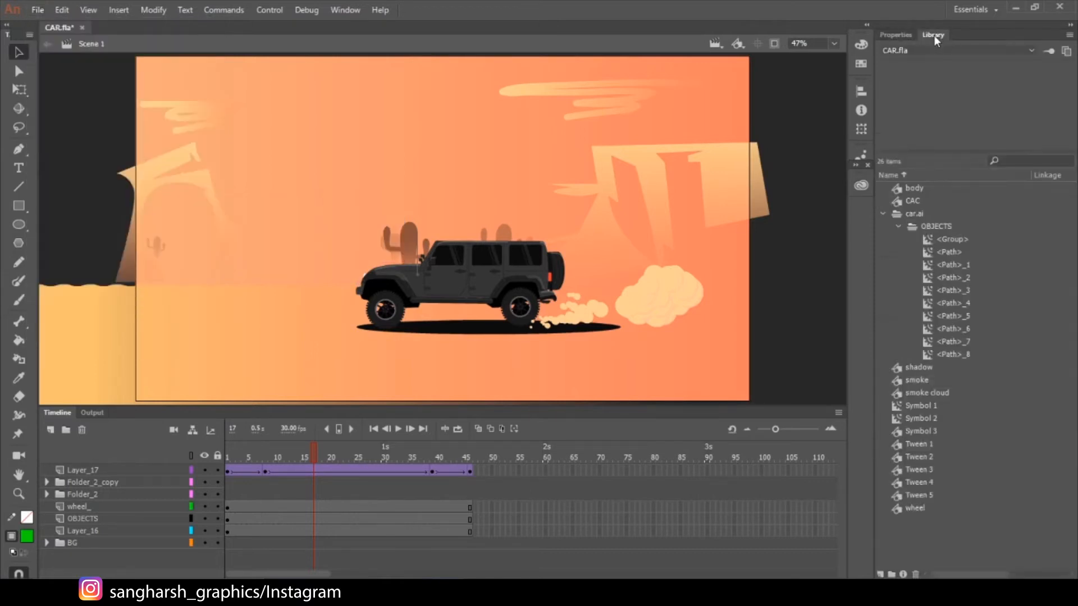
{"action": "left_click", "coordinate": [884, 214]}
{"action": "left_click", "coordinate": [924, 215]}
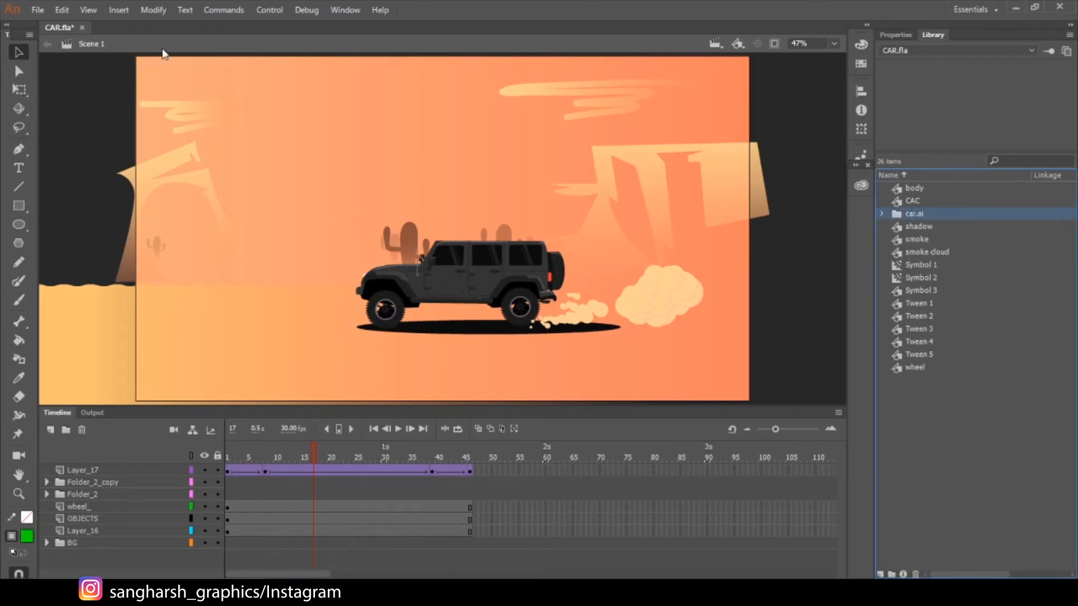
Step: Open the Bg Illustrator file for importing to the stage
{"action": "left_click", "coordinate": [38, 10]}
{"action": "mouse_move", "coordinate": [62, 208]}
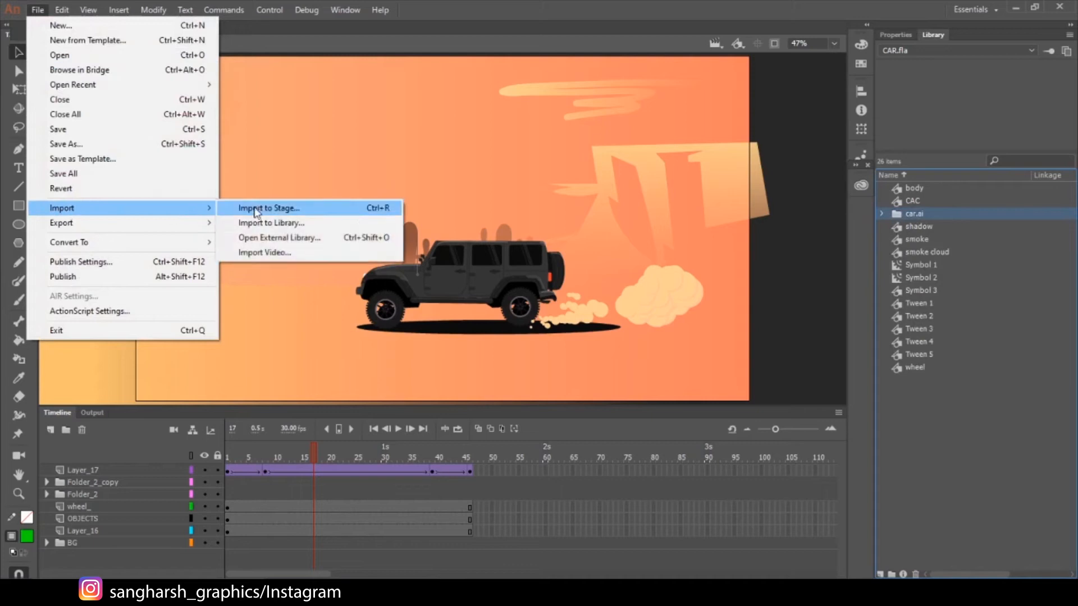
{"action": "left_click", "coordinate": [259, 209]}
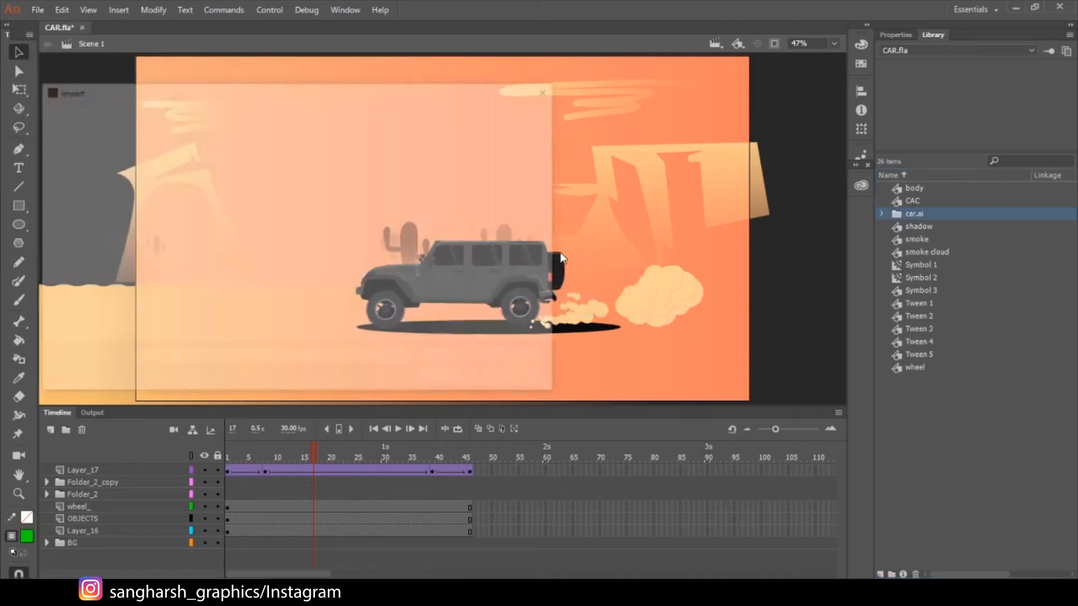
{"action": "left_click", "coordinate": [330, 201]}
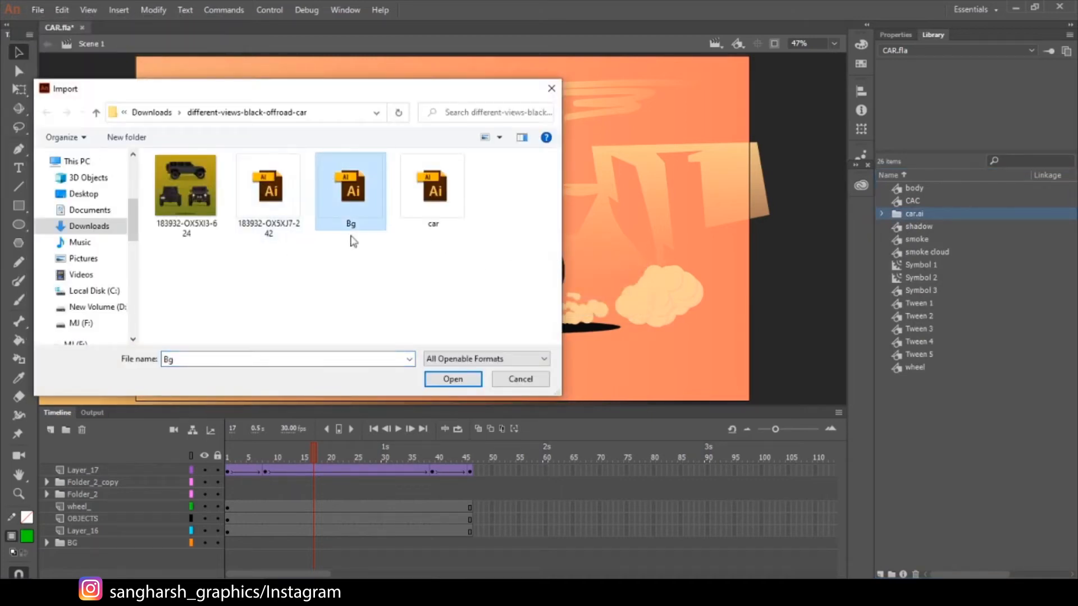
{"action": "left_click", "coordinate": [462, 382]}
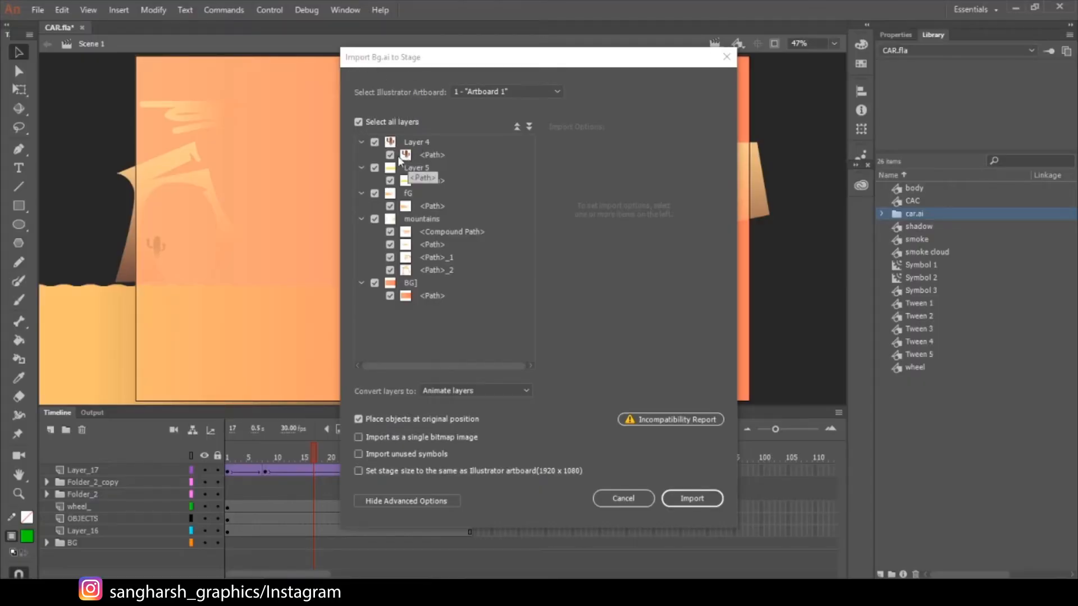
Step: Examine the import options of the individual paths in the mountains layer, Layer 5 and Layer 4
{"action": "left_click", "coordinate": [441, 270]}
{"action": "left_click", "coordinate": [441, 258]}
{"action": "left_click", "coordinate": [445, 244]}
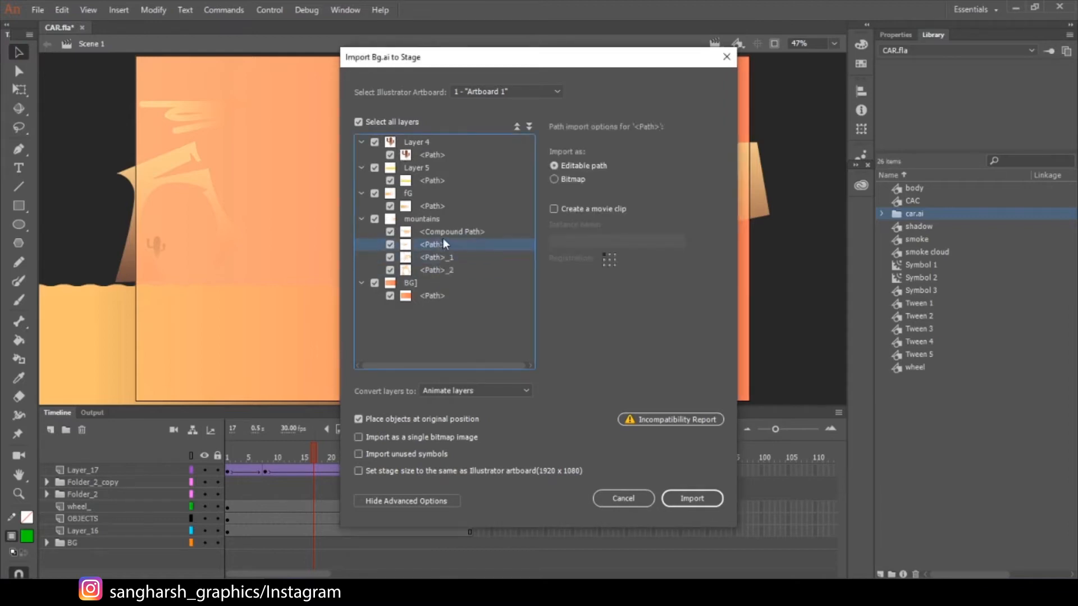
{"action": "left_click", "coordinate": [450, 232]}
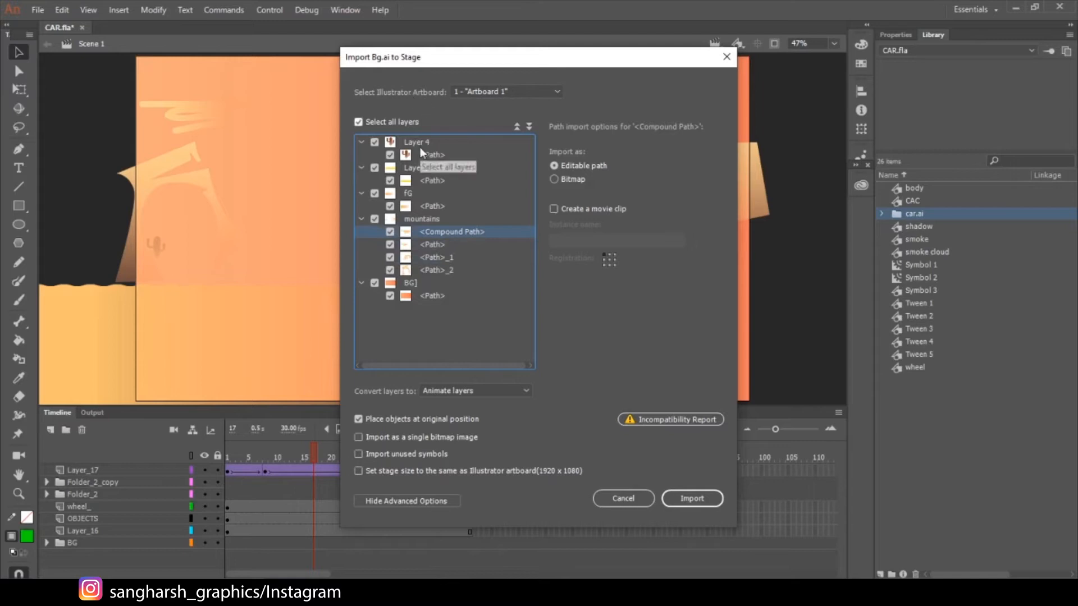
{"action": "left_click", "coordinate": [436, 180]}
{"action": "left_click", "coordinate": [438, 156]}
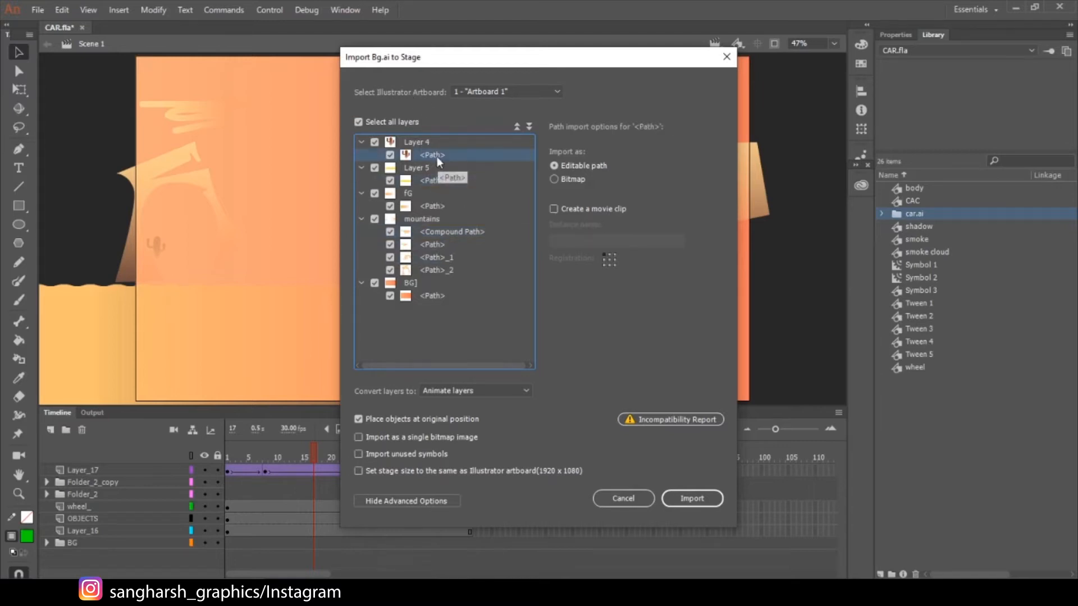
Step: Collapse all layers in the import list, view the options for Layer 5 and close the import dialog
{"action": "left_click", "coordinate": [360, 219]}
{"action": "left_click", "coordinate": [361, 232]}
{"action": "left_click", "coordinate": [361, 193]}
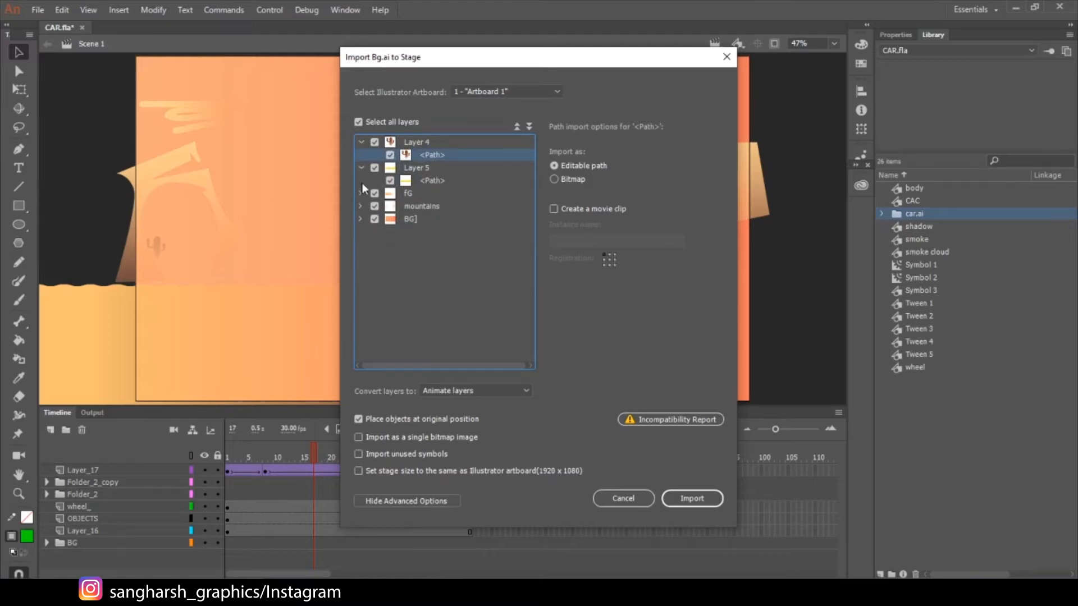
{"action": "left_click", "coordinate": [362, 168]}
{"action": "left_click", "coordinate": [361, 142]}
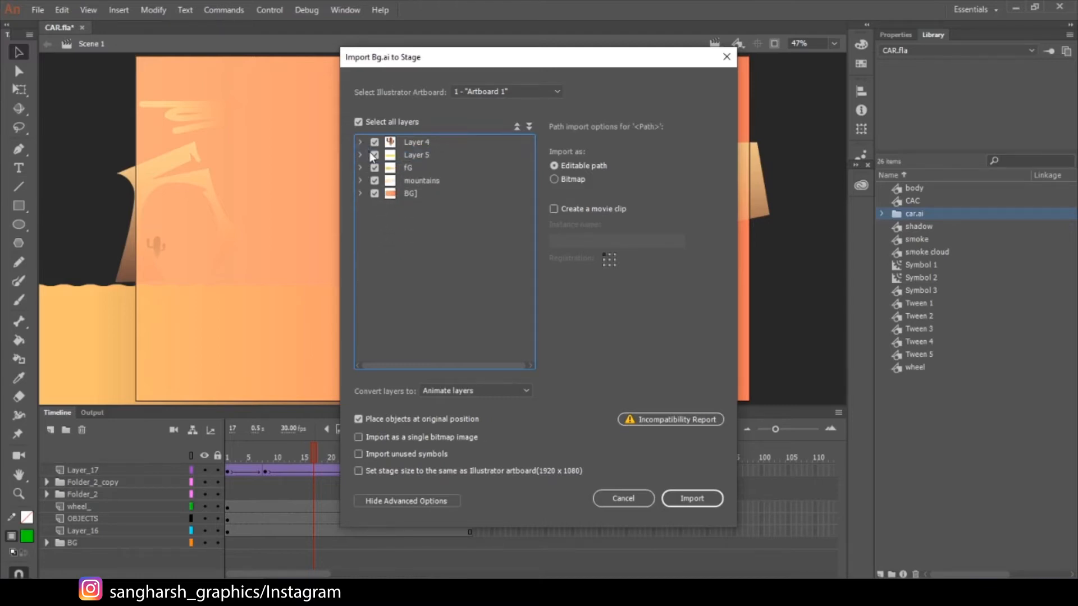
{"action": "left_click", "coordinate": [430, 159]}
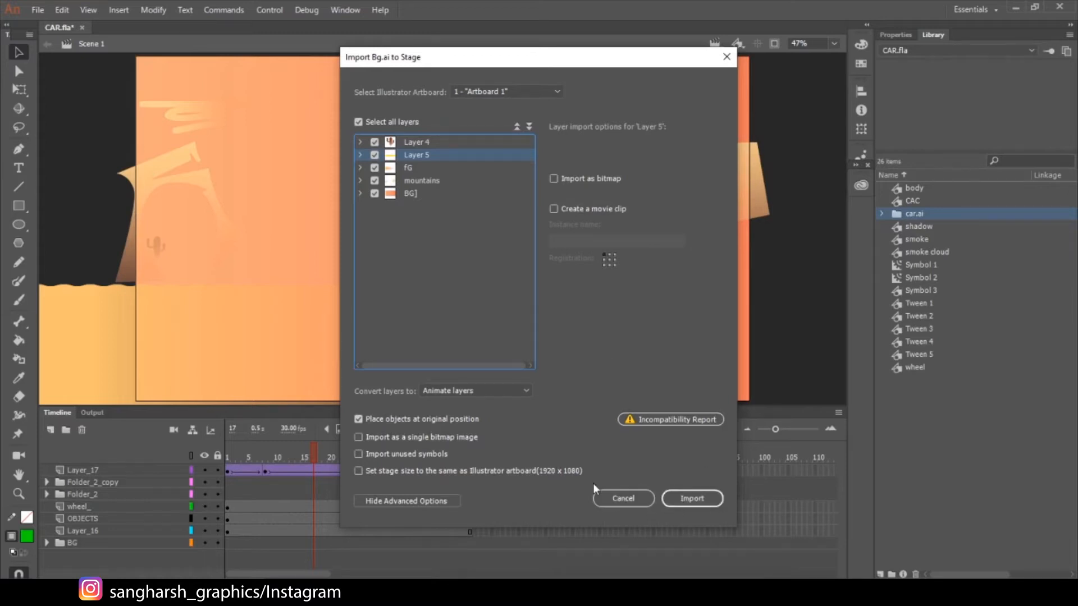
{"action": "left_click", "coordinate": [702, 501]}
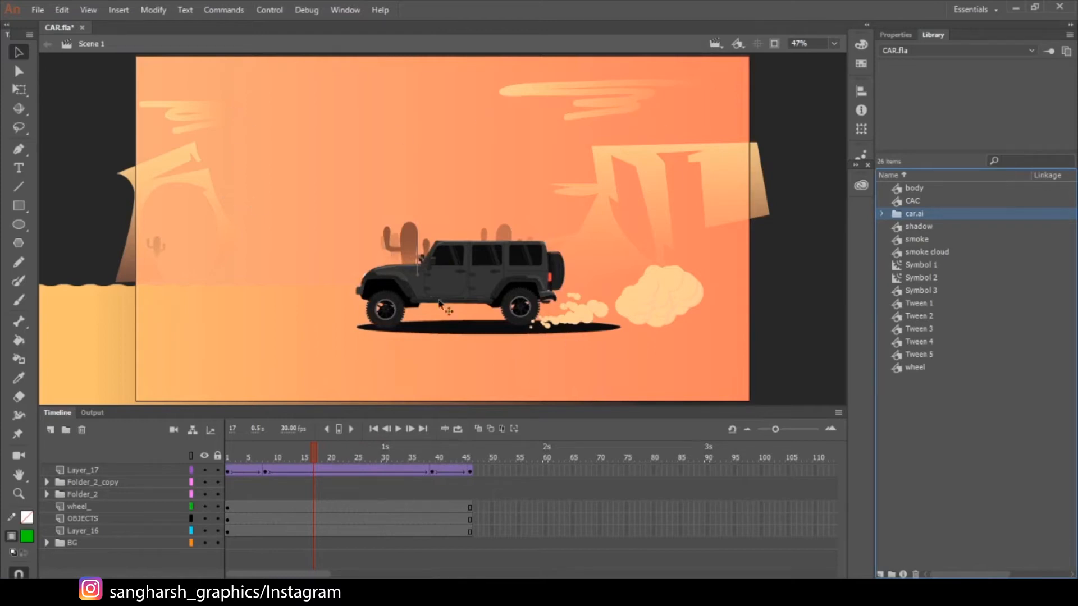
Step: Hide all layers above the BG folder and expand the folder to show its background layers
{"action": "left_click_drag", "start_coordinate": [204, 469], "coordinate": [208, 530]}
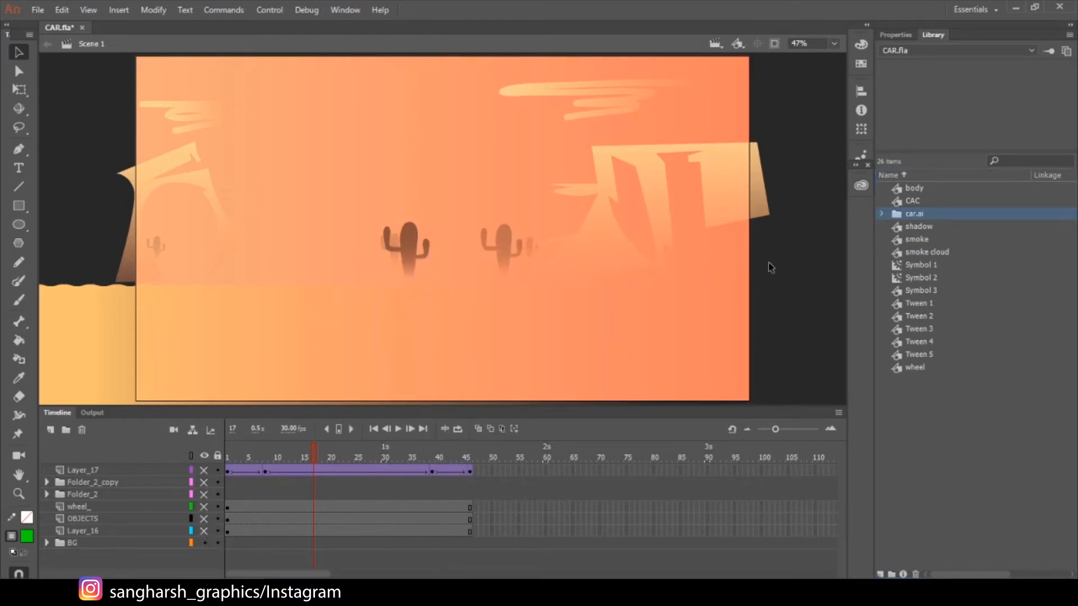
{"action": "left_click", "coordinate": [47, 543]}
{"action": "scroll", "coordinate": [118, 539], "scroll_direction": "down", "scroll_amount": 3}
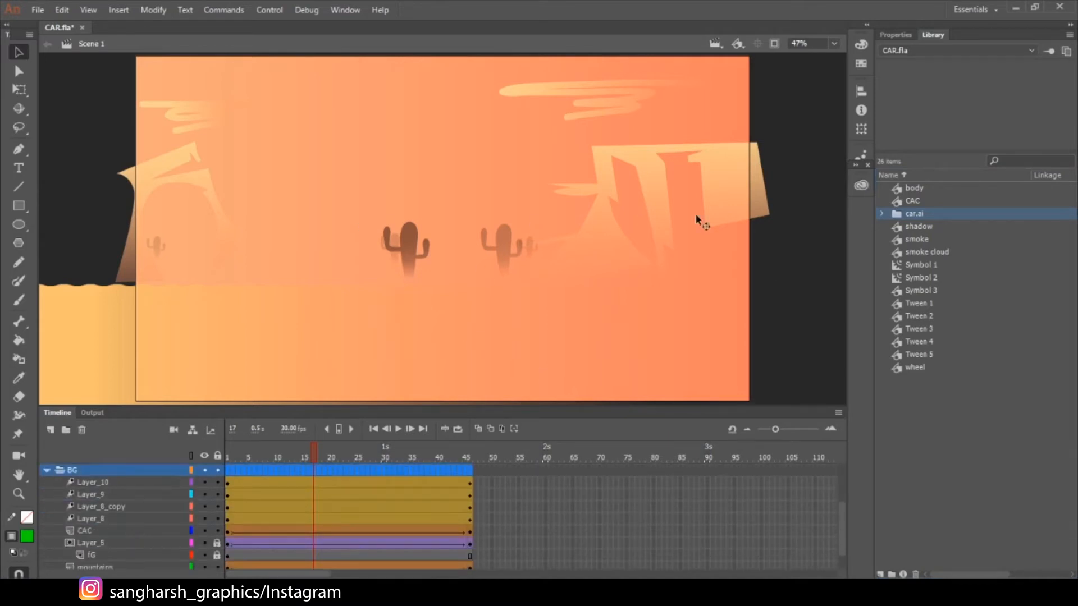
{"action": "left_click", "coordinate": [784, 231]}
{"action": "scroll", "coordinate": [118, 523], "scroll_direction": "down", "scroll_amount": 1}
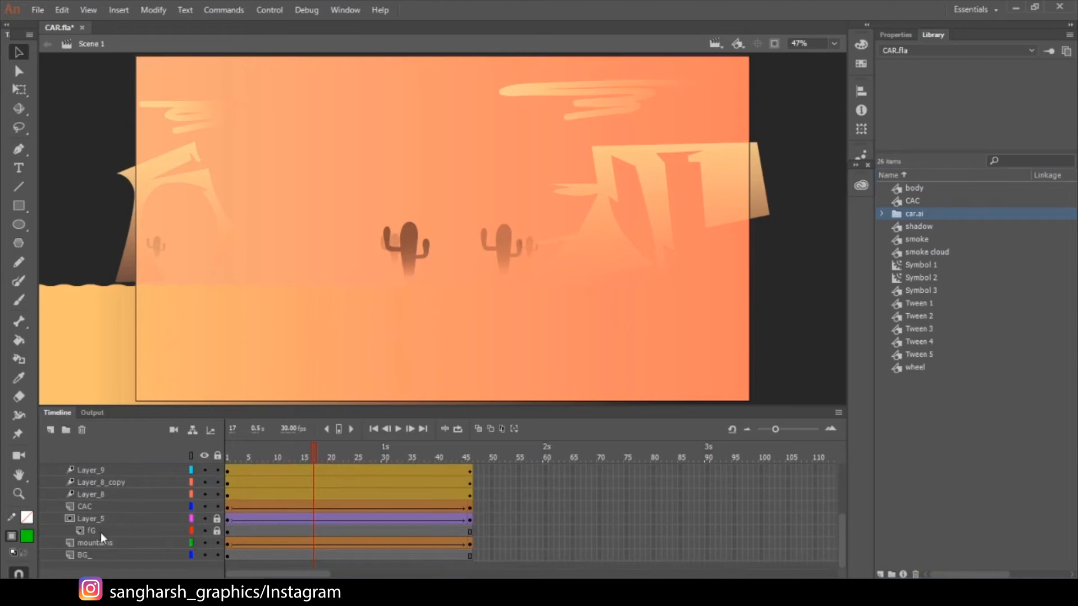
Step: Toggle the visibility of the fG layer to check which part of the scene it holds
{"action": "left_click", "coordinate": [115, 531]}
{"action": "left_click", "coordinate": [204, 531]}
{"action": "left_click", "coordinate": [204, 530]}
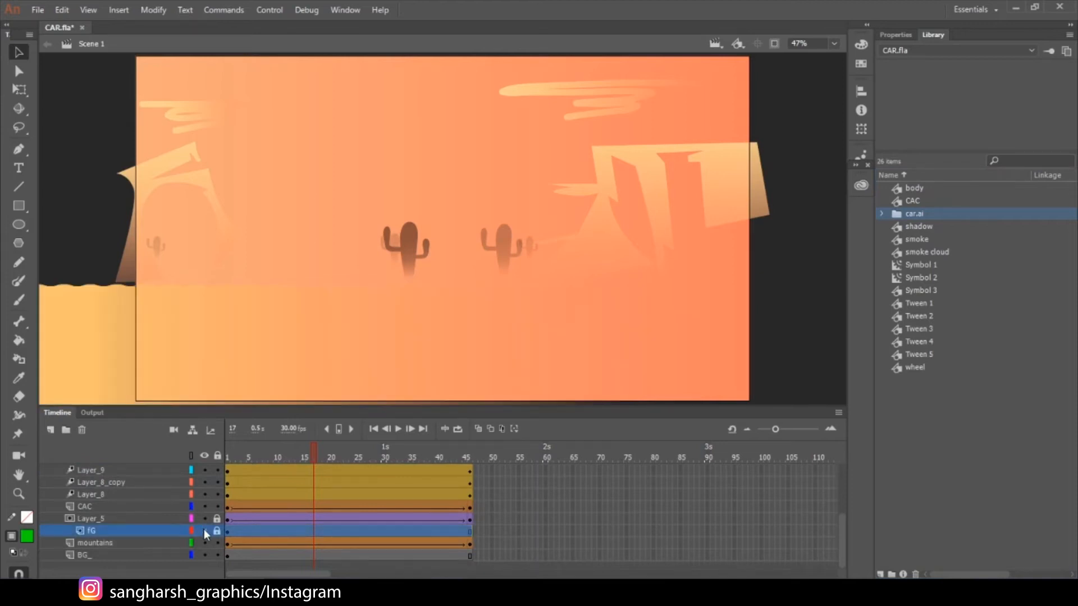
{"action": "left_click", "coordinate": [204, 530]}
{"action": "left_click", "coordinate": [204, 531]}
{"action": "left_click", "coordinate": [205, 531]}
{"action": "left_click", "coordinate": [204, 530]}
Step: Turn off the mask on Layer_5 so that it becomes a normal layer above fG
{"action": "left_click", "coordinate": [108, 518]}
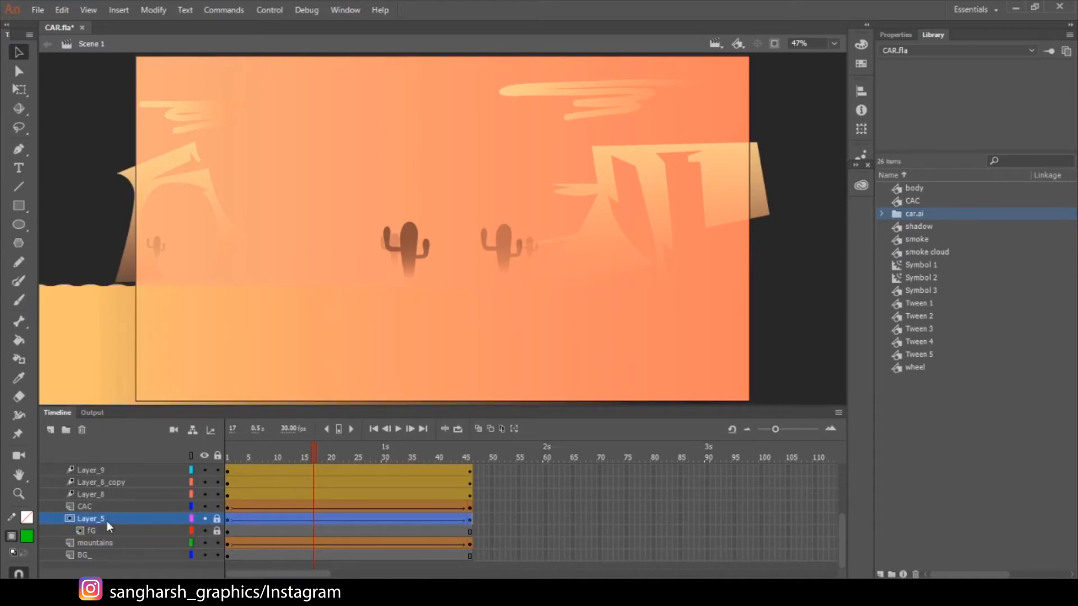
{"action": "right_click", "coordinate": [108, 518]}
{"action": "left_click", "coordinate": [139, 378]}
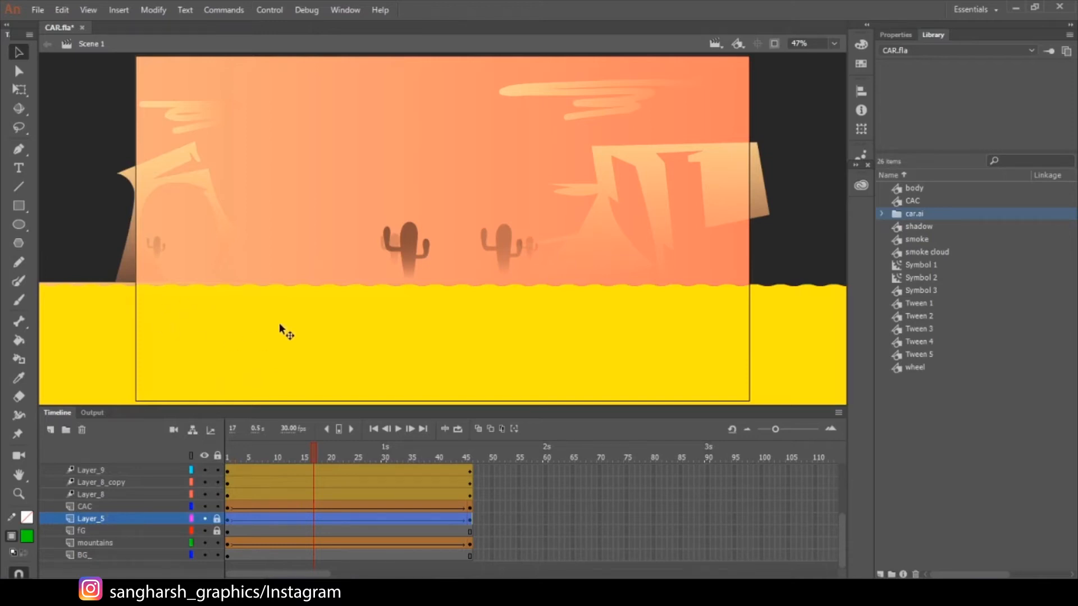
Step: Compare the position of the yellow ground strip at frame 46 with its position at frame 1
{"action": "key", "text": "ctrl+minus"}
{"action": "left_click_drag", "start_coordinate": [266, 449], "coordinate": [471, 434]}
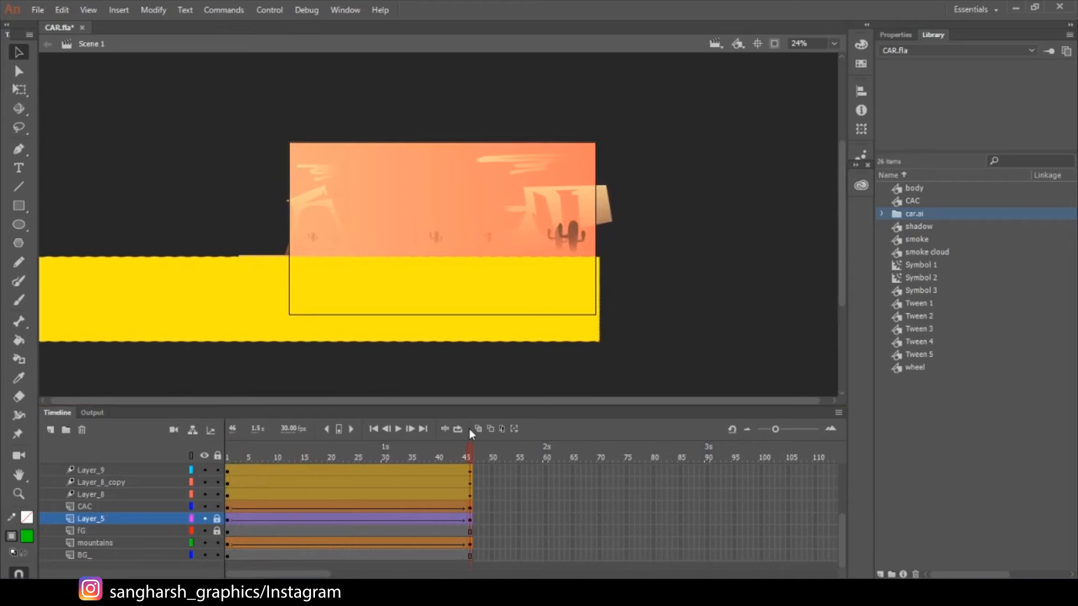
{"action": "right_click", "coordinate": [470, 482]}
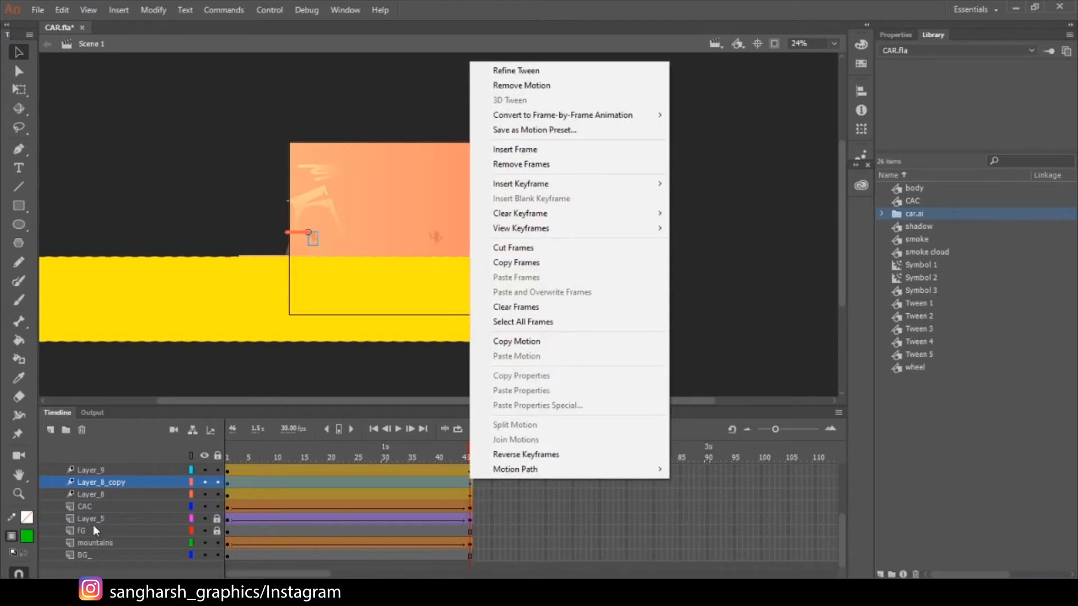
{"action": "left_click", "coordinate": [93, 495]}
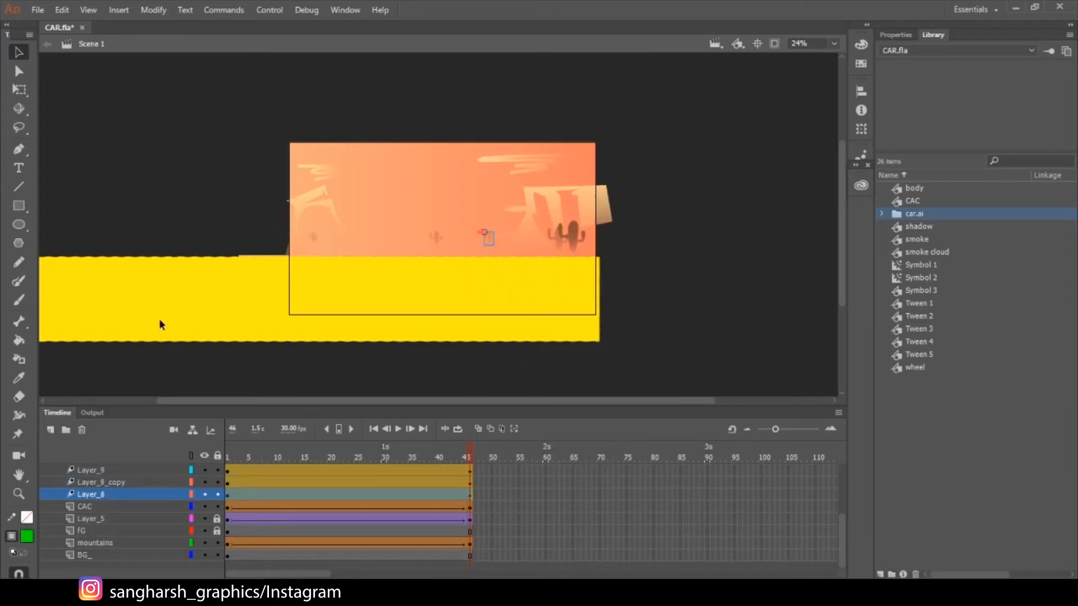
{"action": "left_click", "coordinate": [148, 386]}
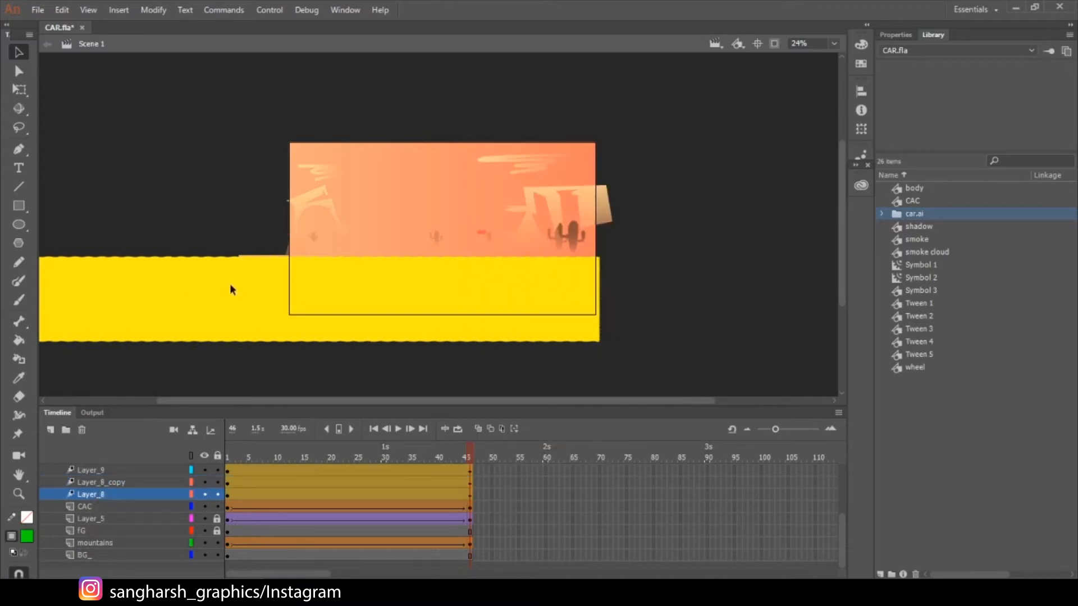
{"action": "left_click", "coordinate": [229, 457]}
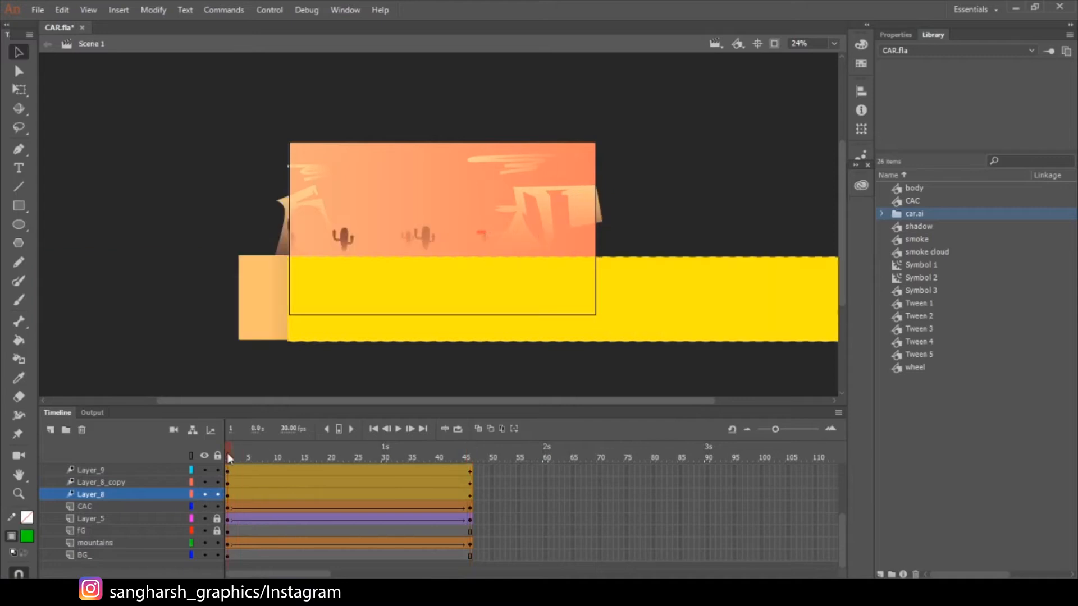
Step: Unlock the Layer_5 and fG layers and select the yellow strip on Layer_5 with the Free Transform tool
{"action": "left_click", "coordinate": [370, 321]}
{"action": "key", "text": "q"}
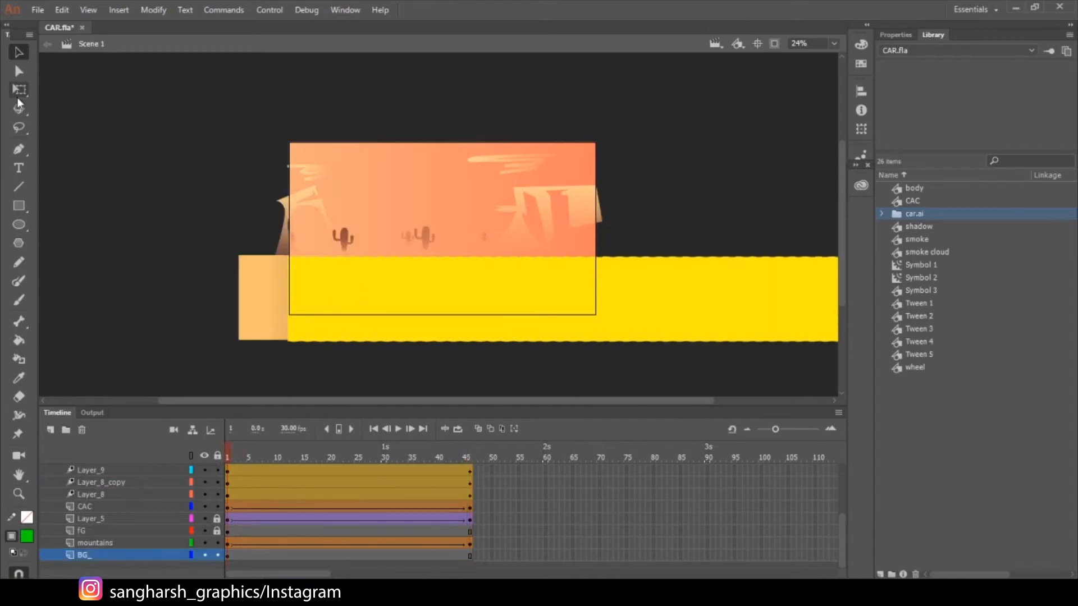
{"action": "left_click", "coordinate": [124, 521]}
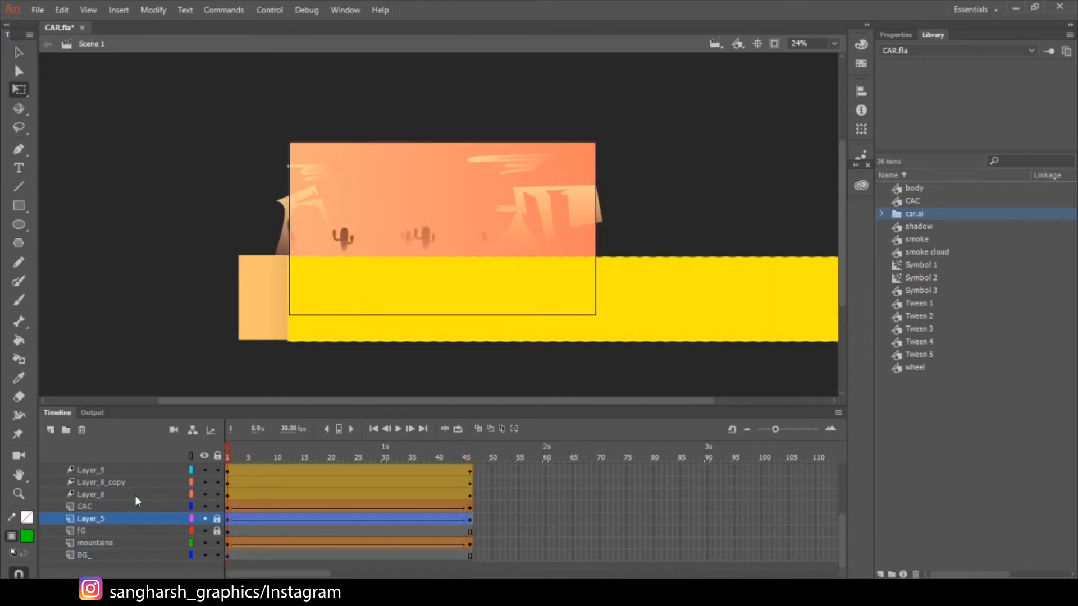
{"action": "left_click", "coordinate": [216, 531]}
{"action": "left_click", "coordinate": [144, 535]}
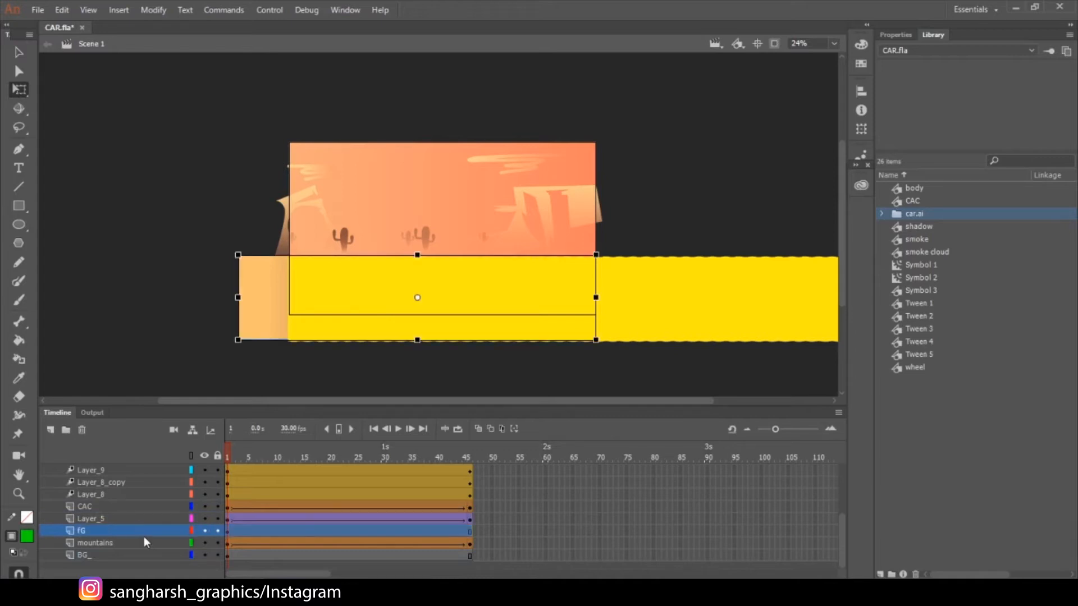
{"action": "left_click", "coordinate": [133, 521]}
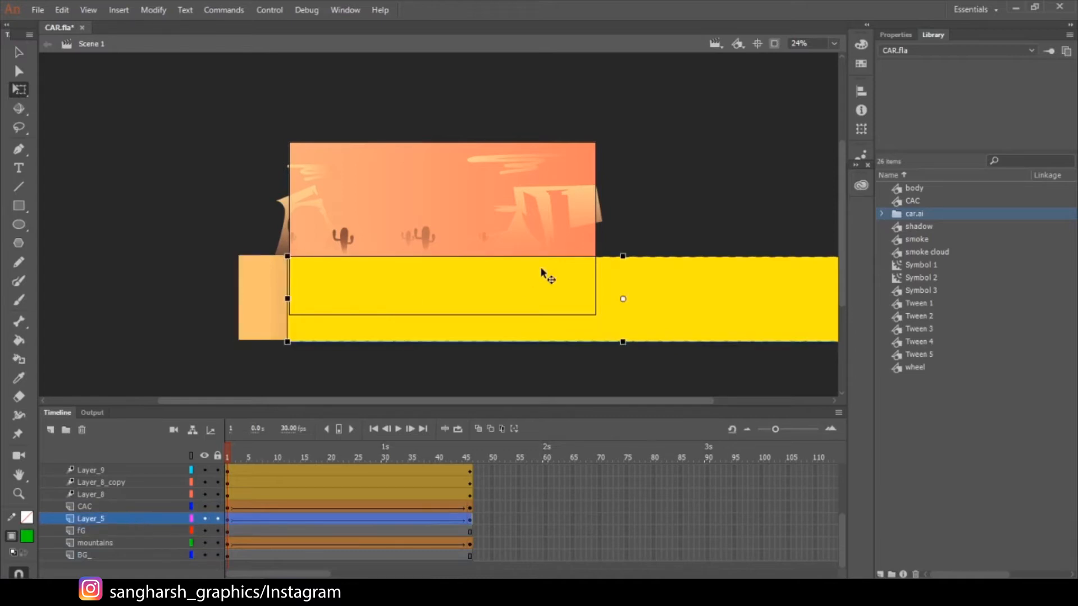
Step: Check which tween the yellow strip on Layer_5 uses and follow its motion from frame 1 to frame 46
{"action": "right_click", "coordinate": [666, 300]}
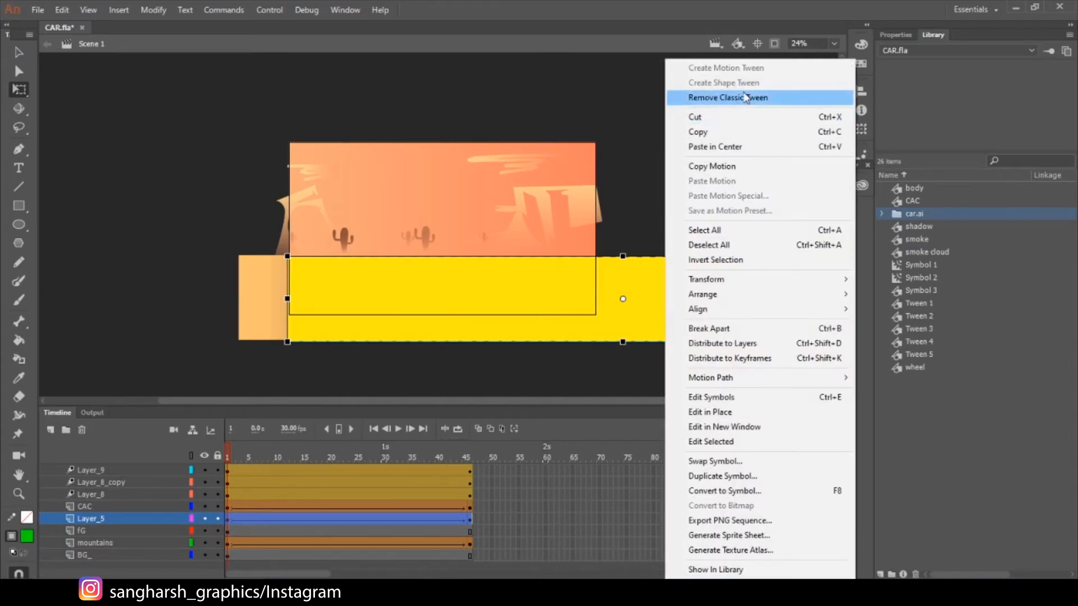
{"action": "left_click", "coordinate": [227, 455]}
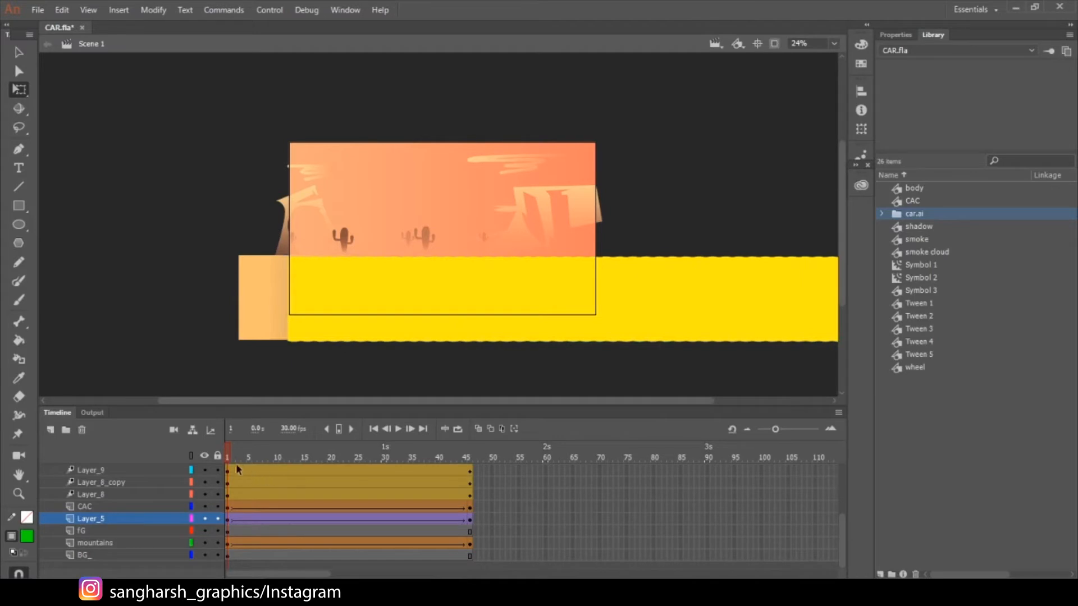
{"action": "left_click_drag", "start_coordinate": [245, 453], "coordinate": [491, 459]}
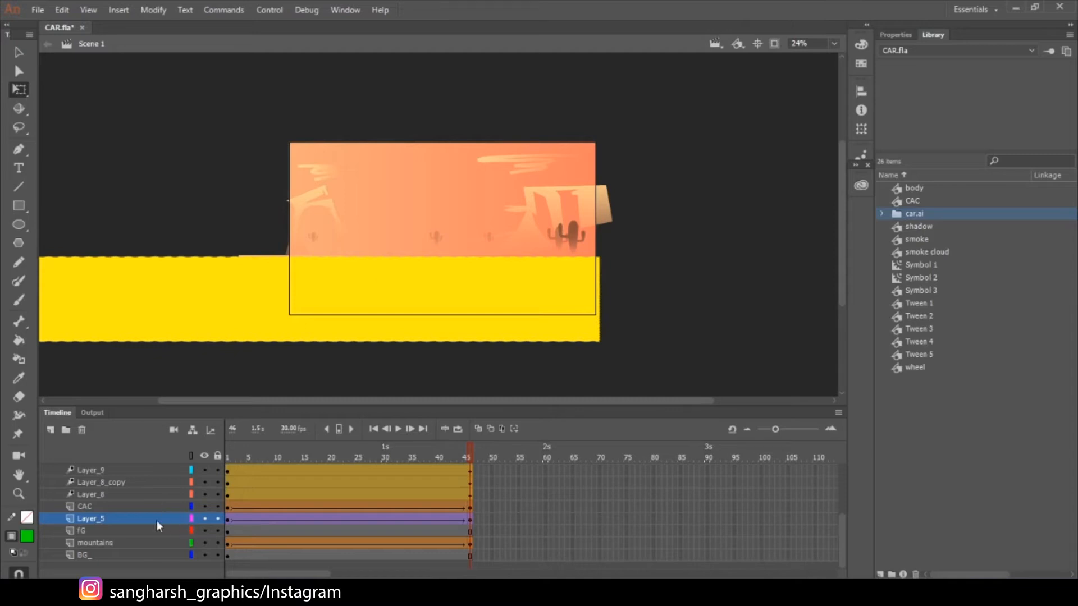
Step: Turn Layer_5 back into a mask over fG and scrub the timeline to review the masked ground strip
{"action": "right_click", "coordinate": [101, 522]}
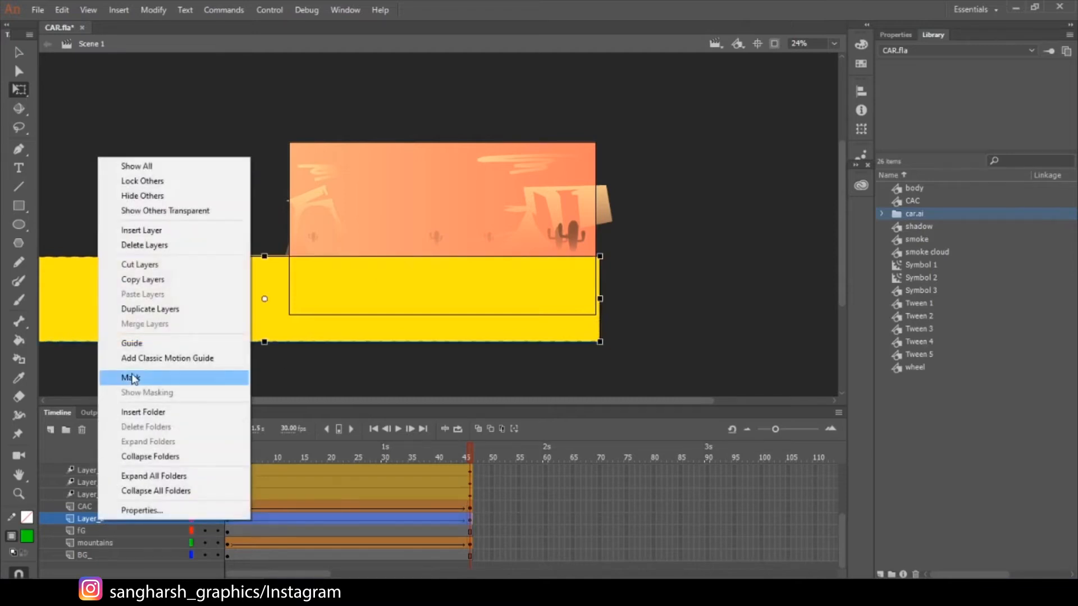
{"action": "left_click", "coordinate": [133, 378]}
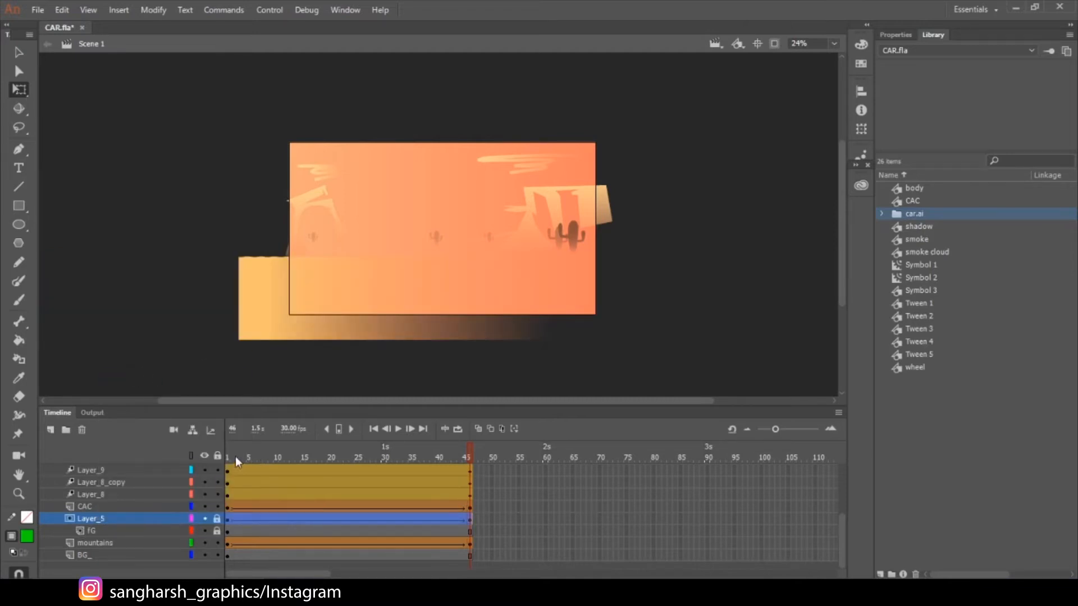
{"action": "left_click", "coordinate": [834, 43]}
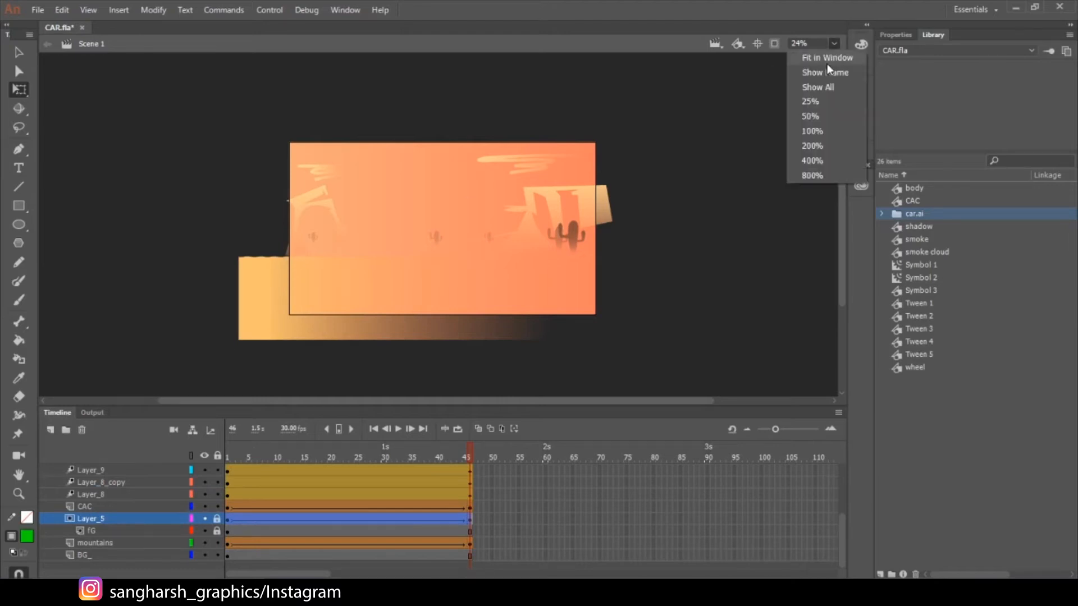
{"action": "left_click", "coordinate": [827, 58]}
{"action": "left_click", "coordinate": [233, 449]}
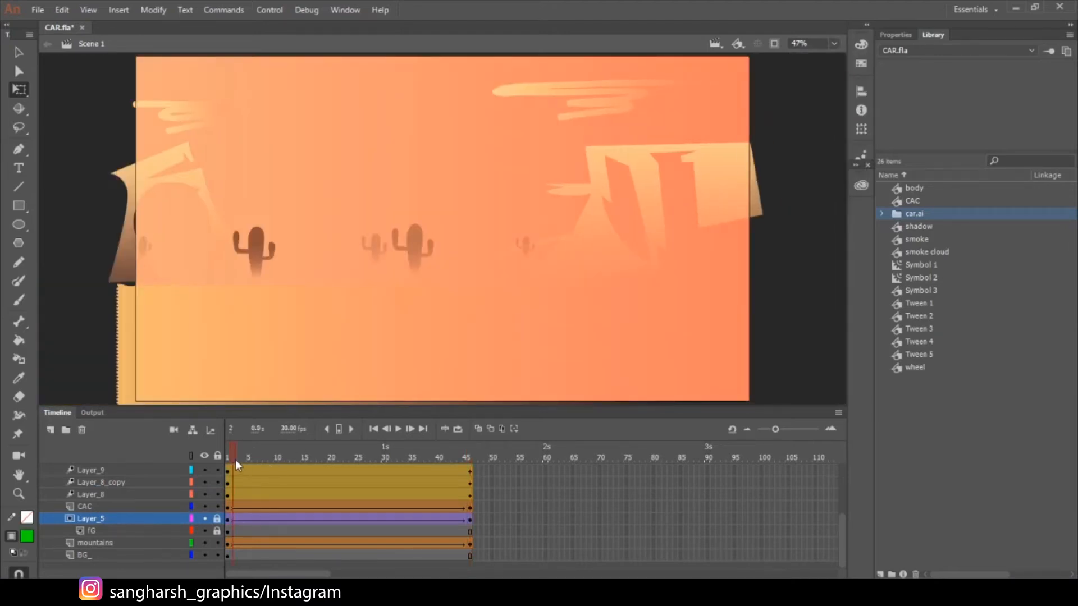
{"action": "left_click", "coordinate": [239, 454]}
{"action": "left_click_drag", "start_coordinate": [293, 446], "coordinate": [457, 453]}
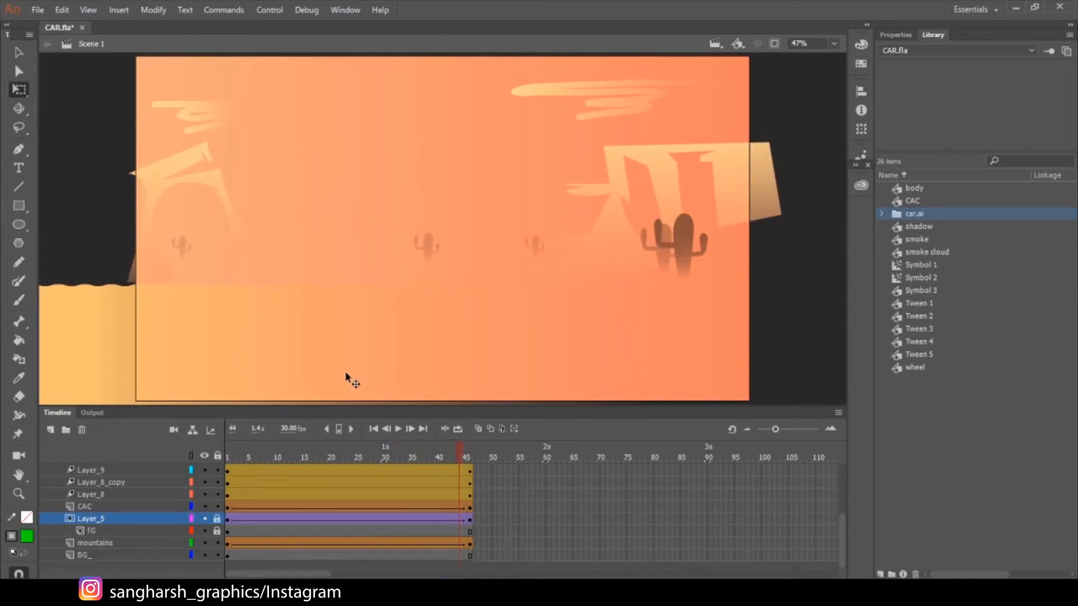
{"action": "left_click_drag", "start_coordinate": [246, 461], "coordinate": [310, 454]}
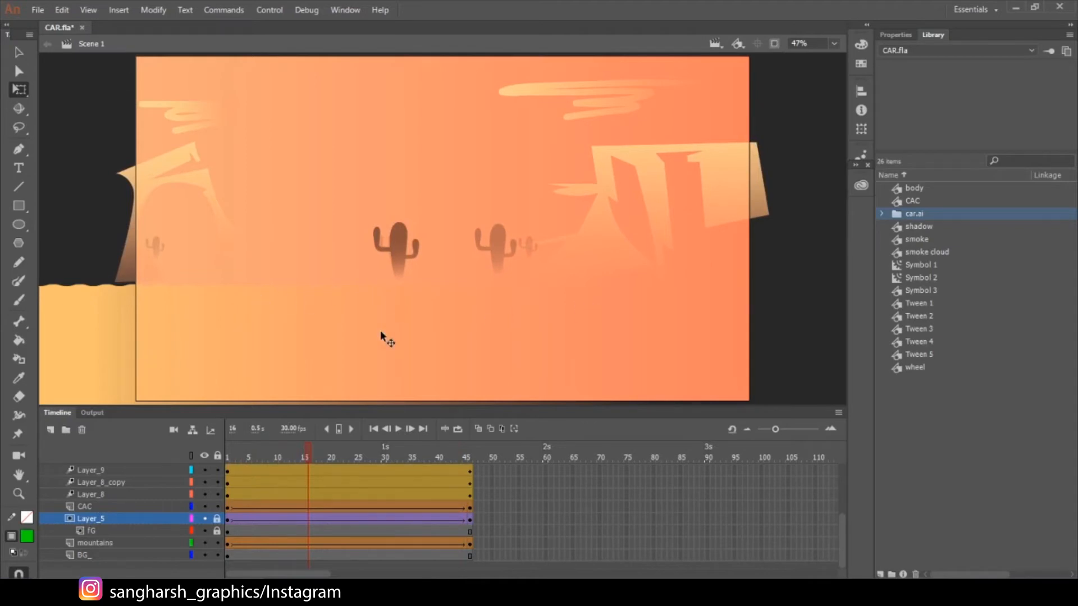
Step: Inspect the fG and Layer_5 layers while scrubbing the timeline to see how the moving mask reveals the ground
{"action": "left_click", "coordinate": [96, 531]}
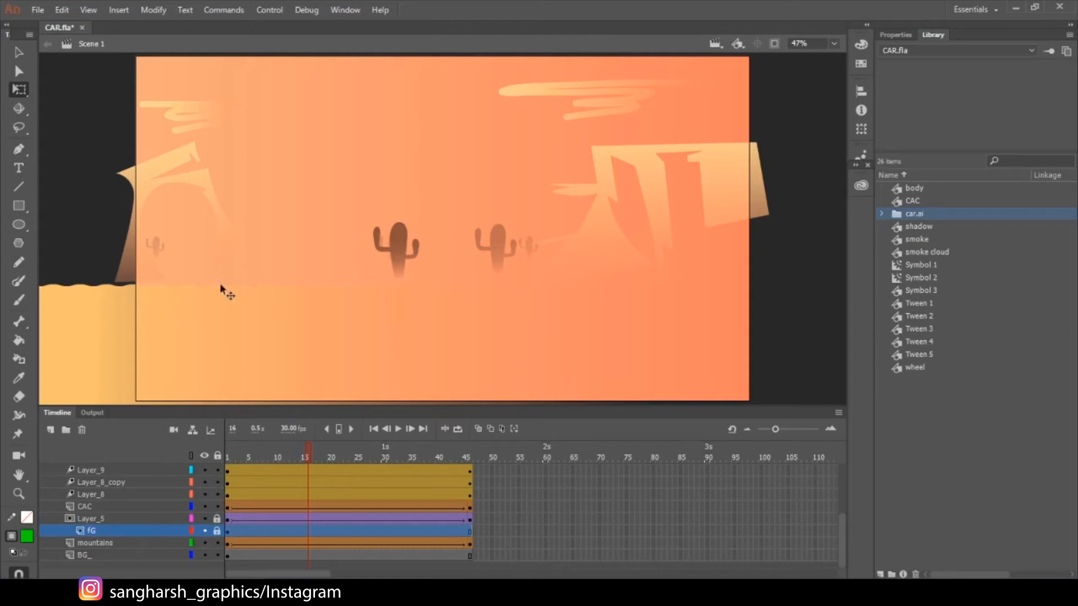
{"action": "left_click", "coordinate": [104, 521]}
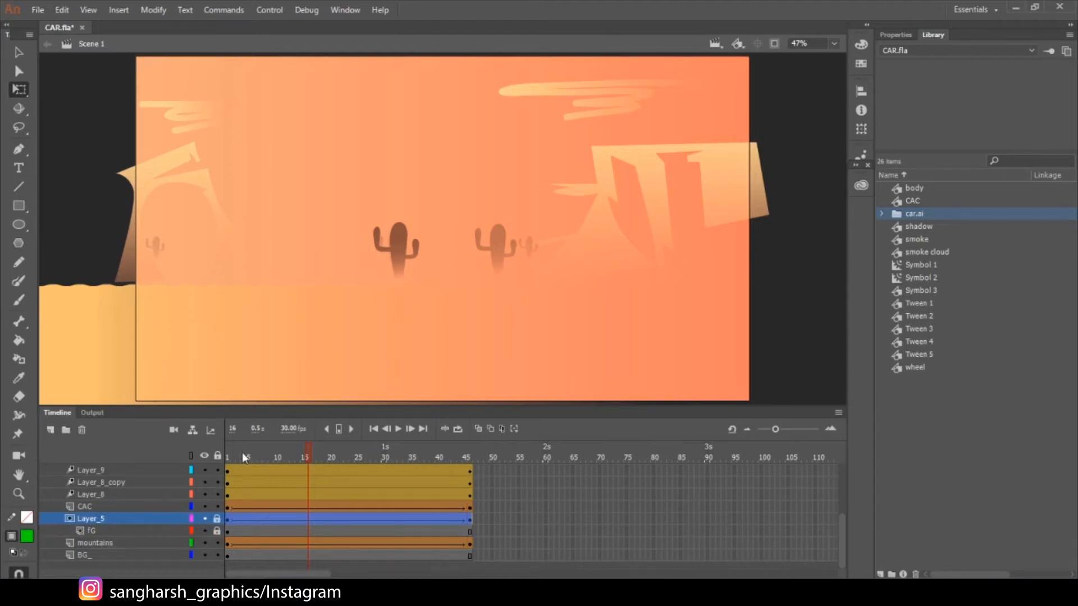
{"action": "left_click_drag", "start_coordinate": [251, 457], "coordinate": [332, 441]}
{"action": "left_click_drag", "start_coordinate": [227, 453], "coordinate": [397, 447]}
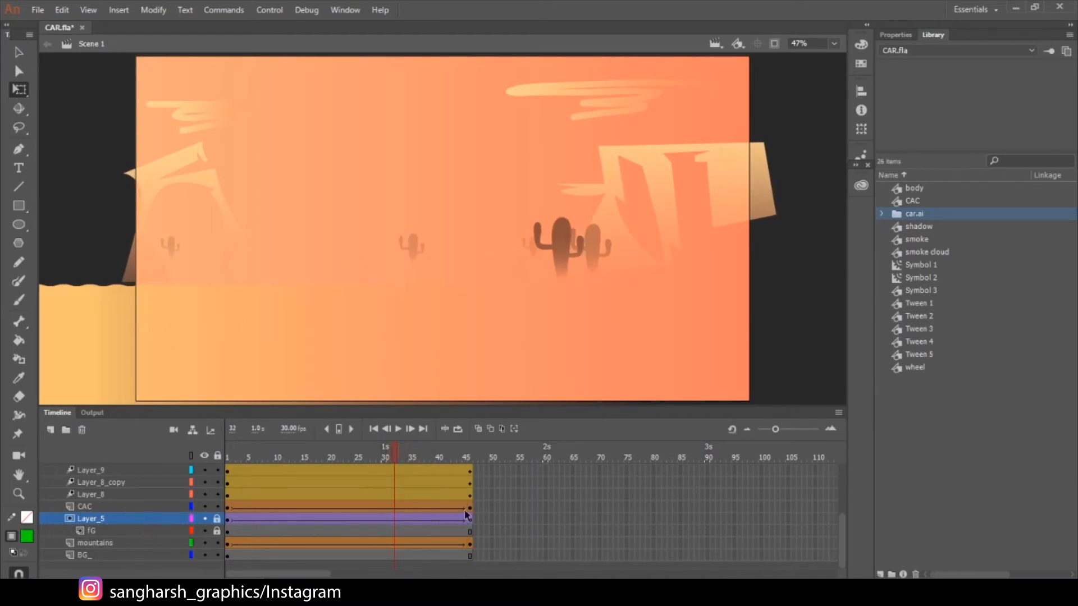
{"action": "left_click_drag", "start_coordinate": [399, 457], "coordinate": [276, 486]}
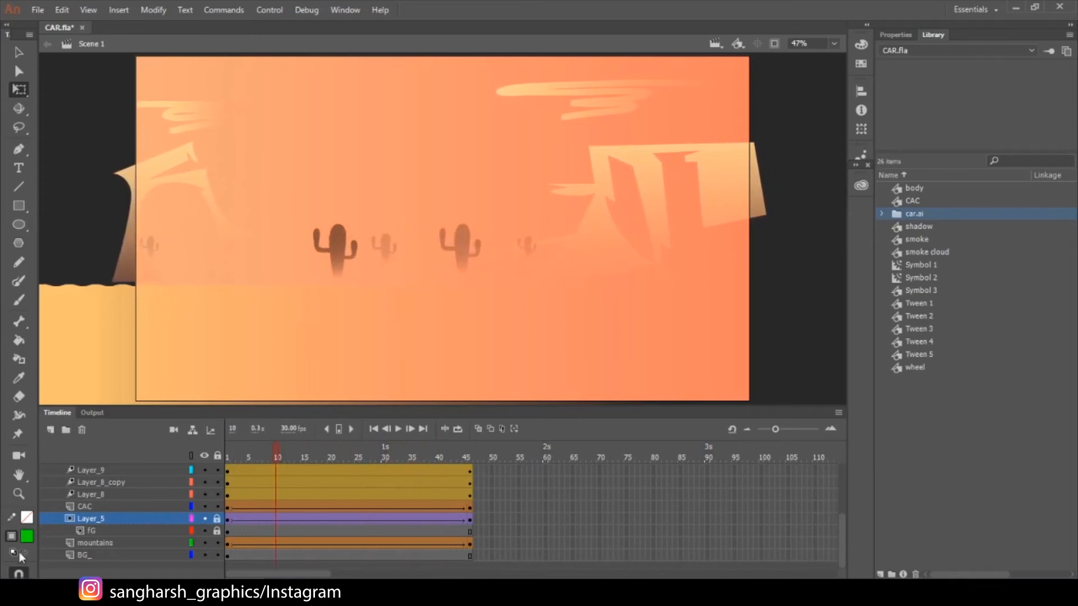
Step: Select the mountains layer's artwork at frame 1 and check which tween its arch-shaped rock uses
{"action": "left_click", "coordinate": [96, 544]}
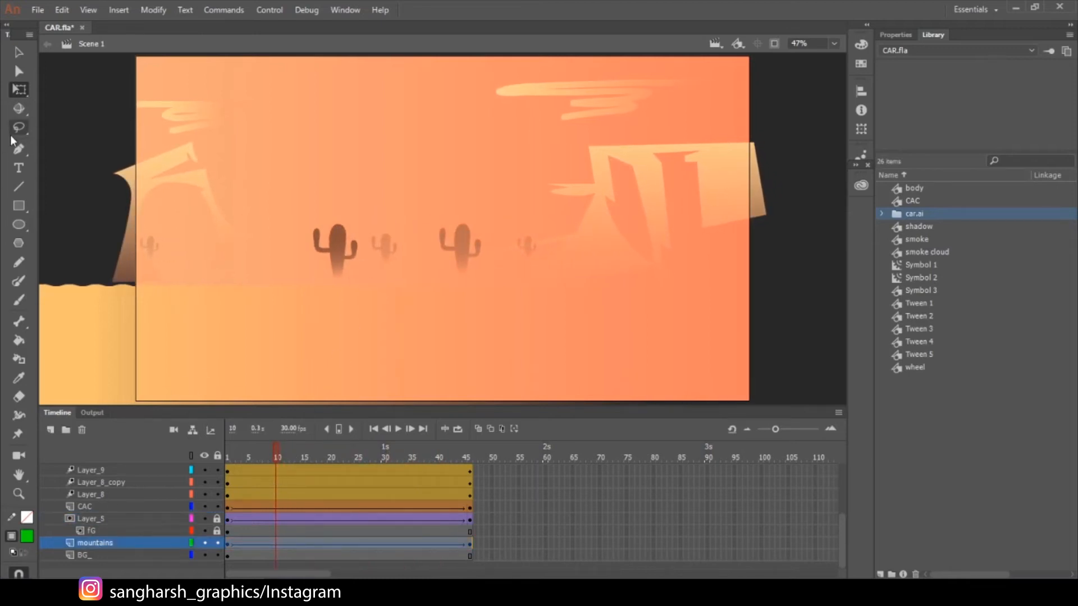
{"action": "left_click_drag", "start_coordinate": [275, 461], "coordinate": [207, 471]}
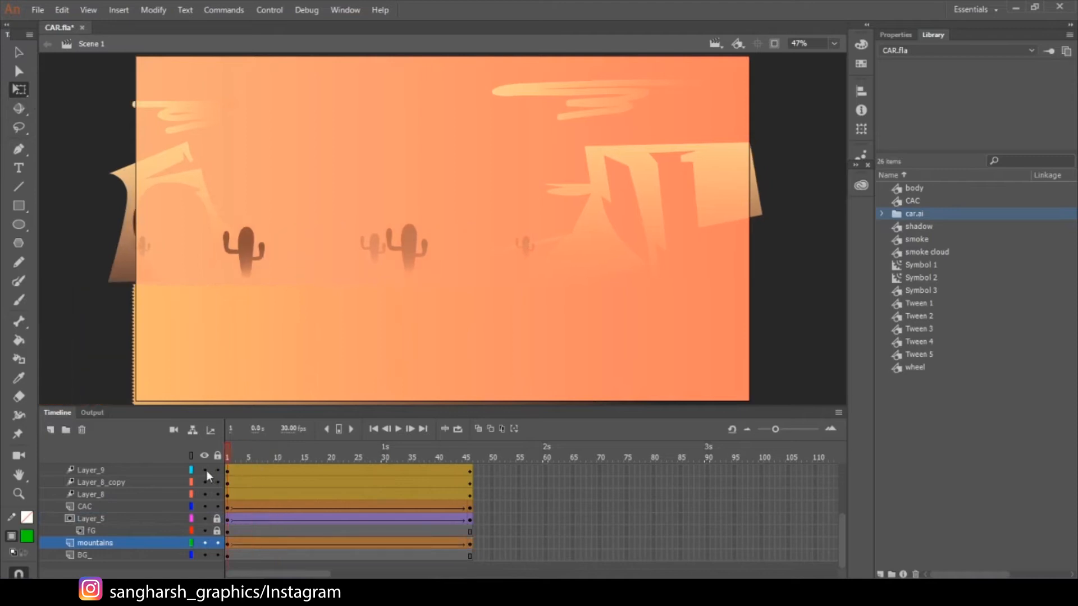
{"action": "left_click", "coordinate": [231, 543]}
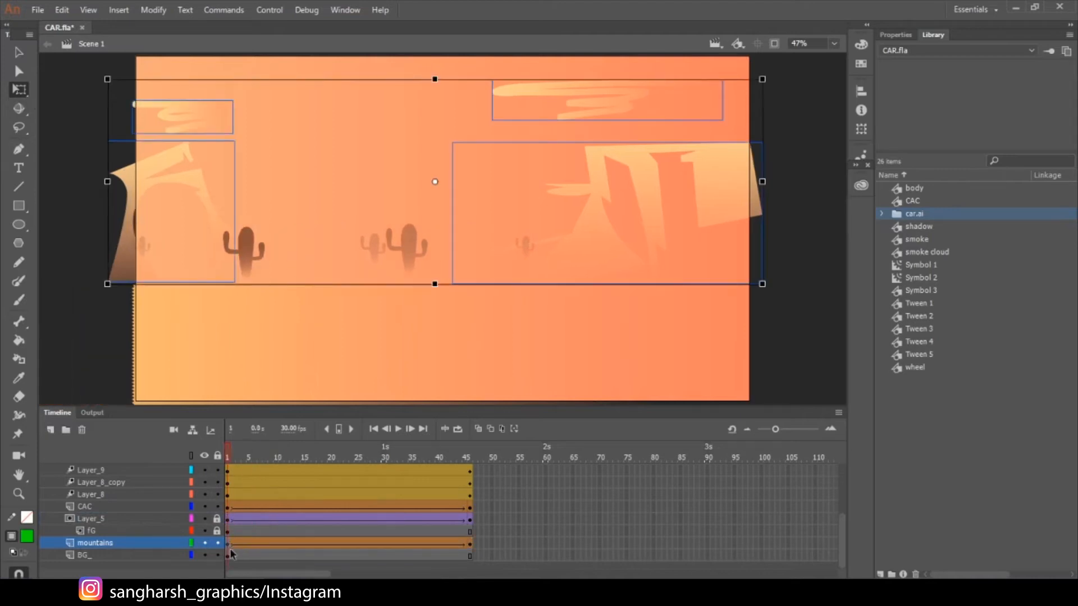
{"action": "right_click", "coordinate": [155, 217]}
{"action": "right_click", "coordinate": [126, 178]}
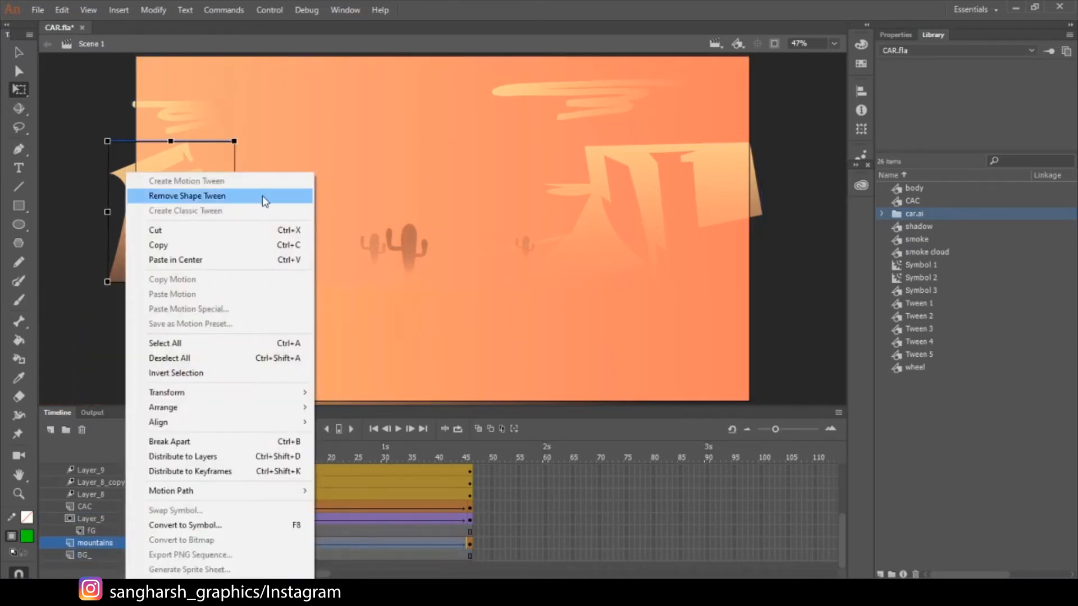
{"action": "left_click", "coordinate": [734, 356]}
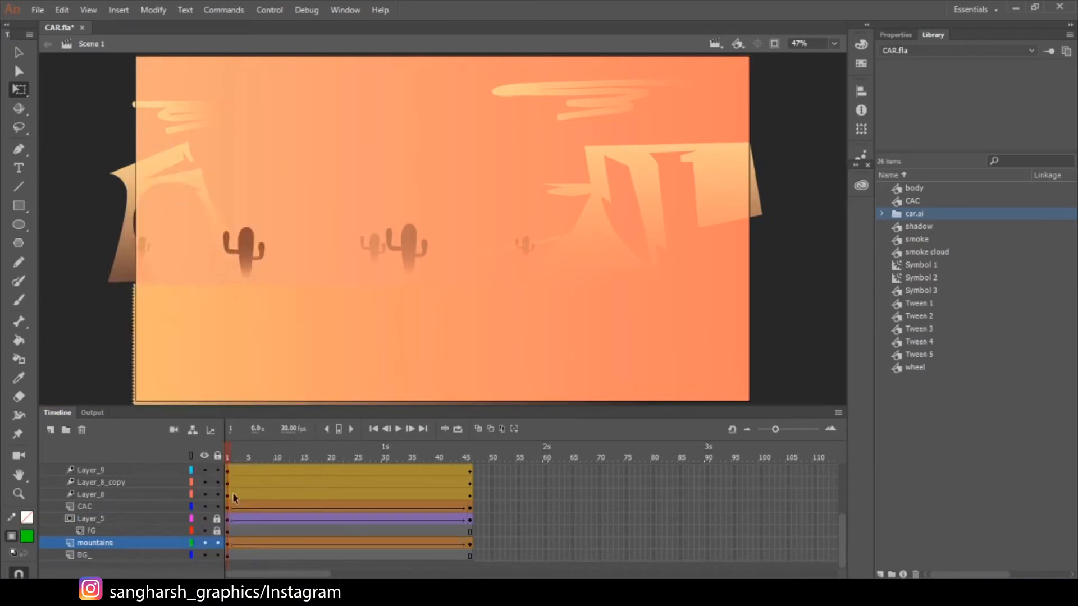
Step: Check the tween options for the large flat-topped rock on the mountains layer at frame 46
{"action": "left_click_drag", "start_coordinate": [233, 469], "coordinate": [474, 468]}
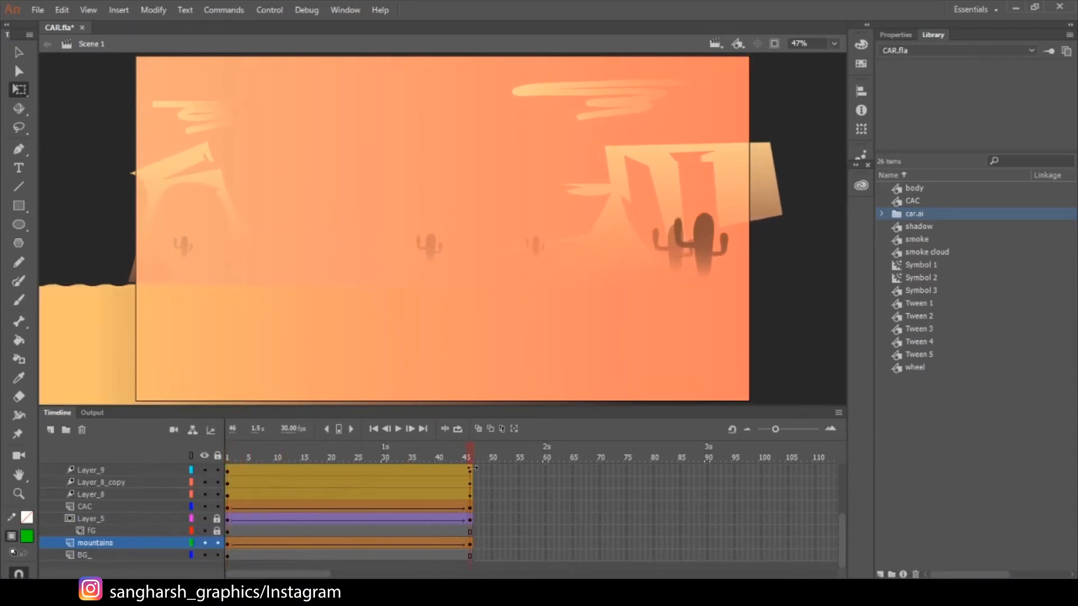
{"action": "right_click", "coordinate": [472, 556]}
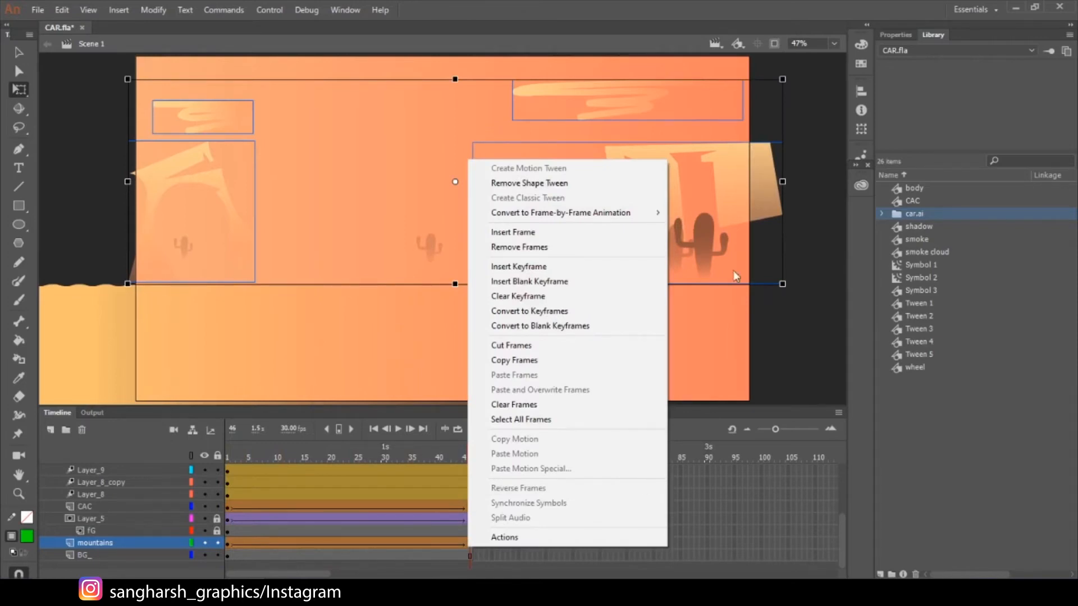
{"action": "right_click", "coordinate": [758, 216]}
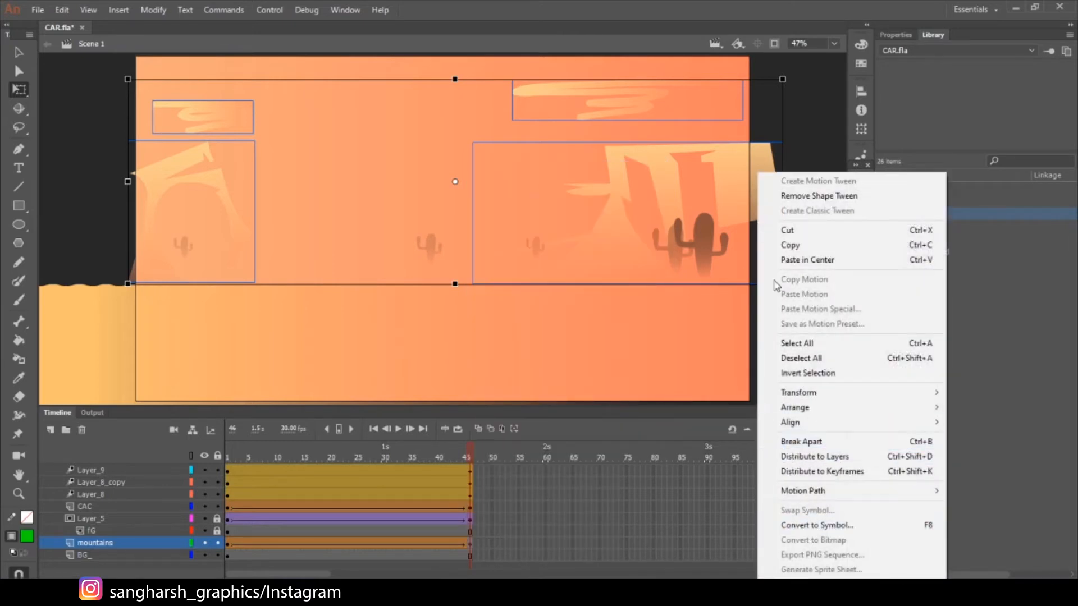
{"action": "left_click", "coordinate": [805, 150]}
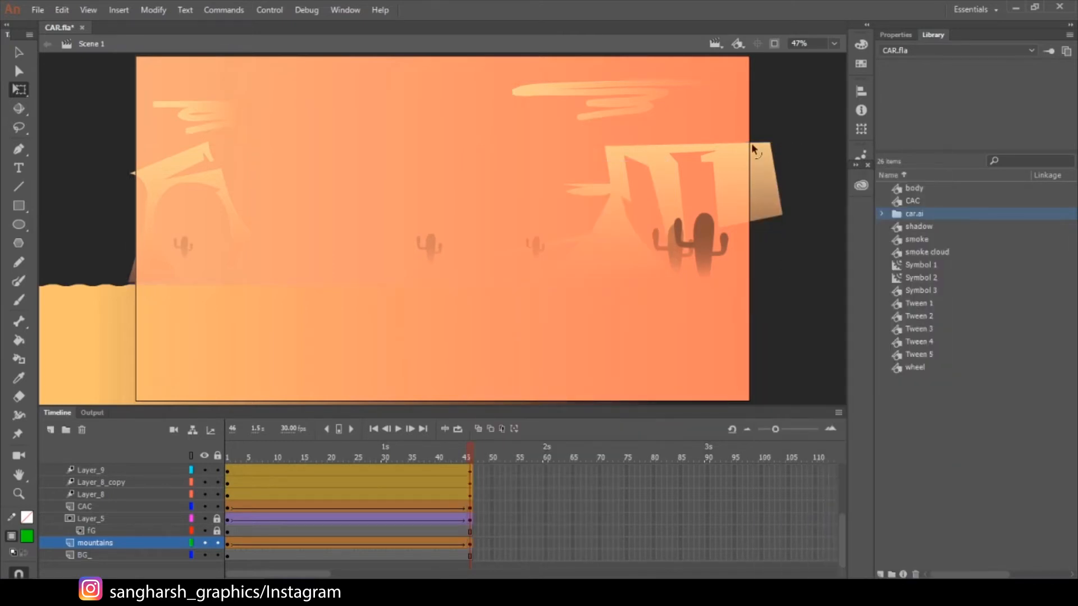
{"action": "left_click", "coordinate": [769, 193]}
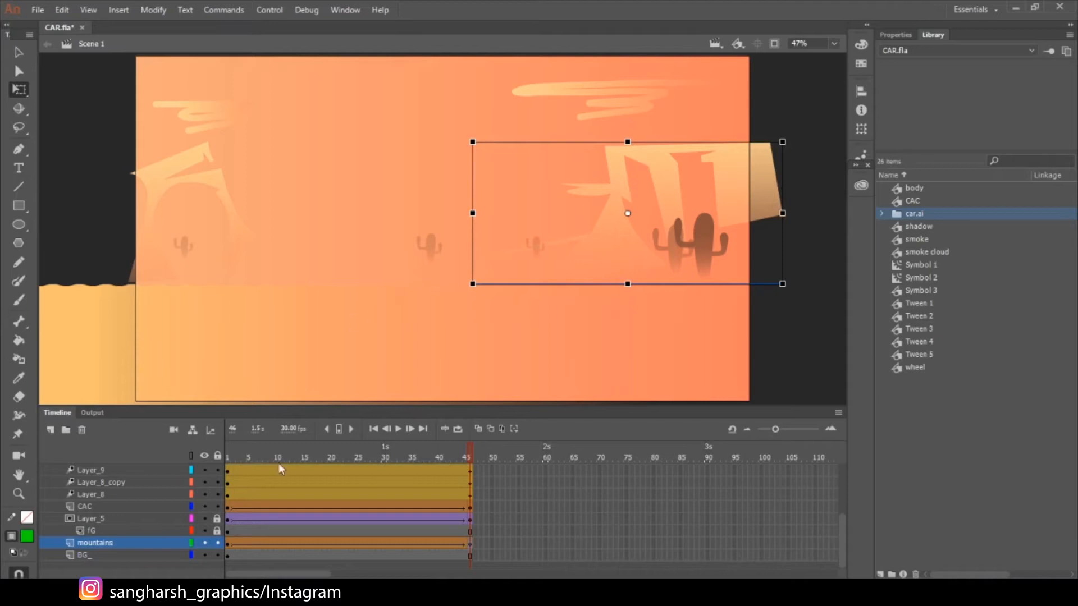
Step: Compare the positions of the mountains layer's rocks and clouds at frame 1 and frame 46 with the Selection tool
{"action": "left_click_drag", "start_coordinate": [231, 460], "coordinate": [226, 463]}
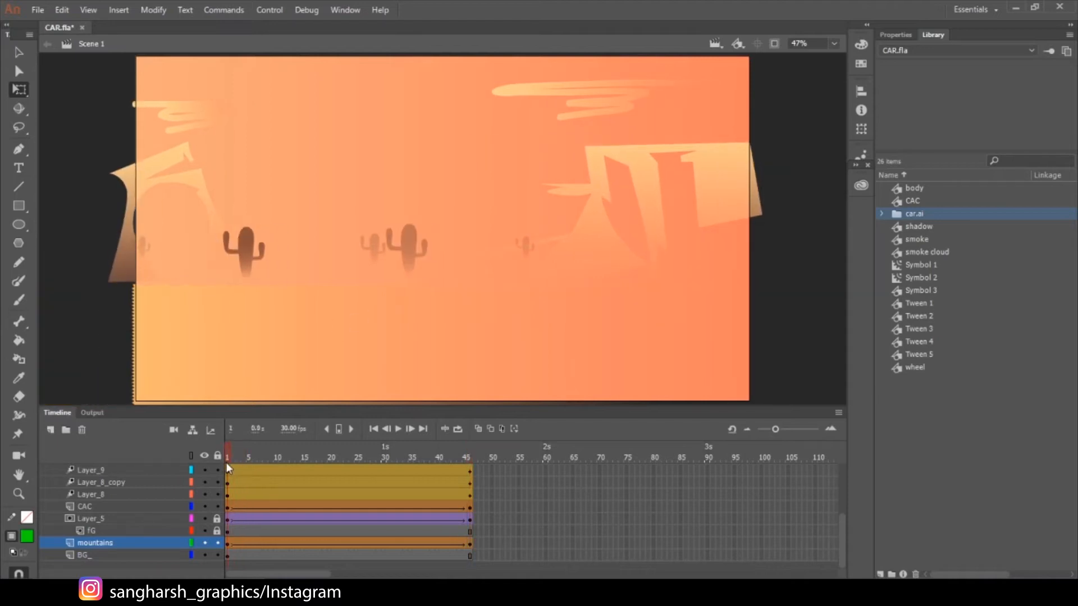
{"action": "left_click", "coordinate": [122, 169]}
{"action": "left_click", "coordinate": [18, 52]}
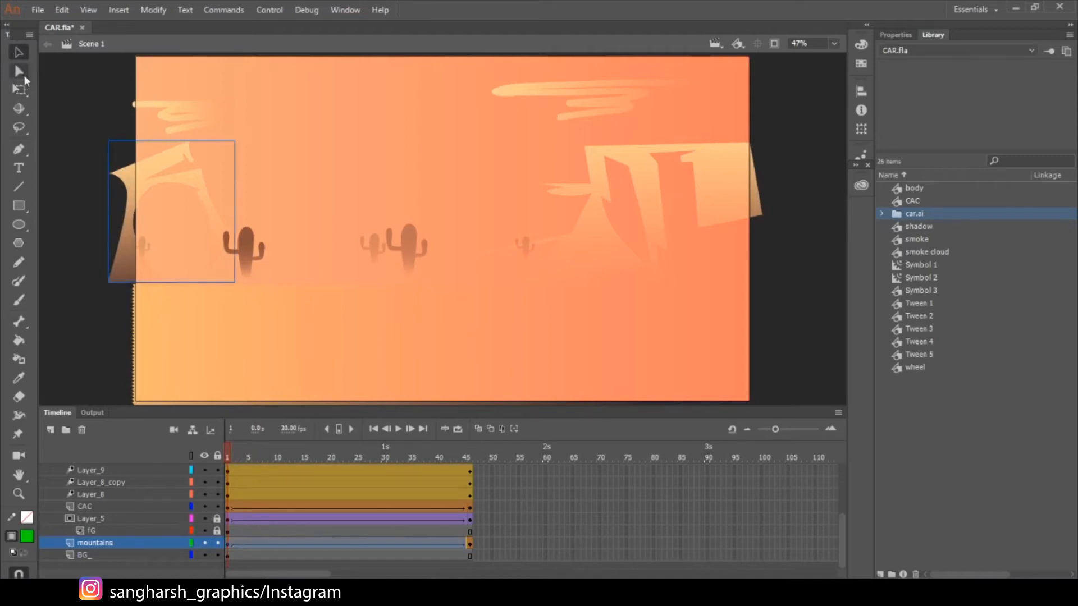
{"action": "left_click", "coordinate": [81, 547]}
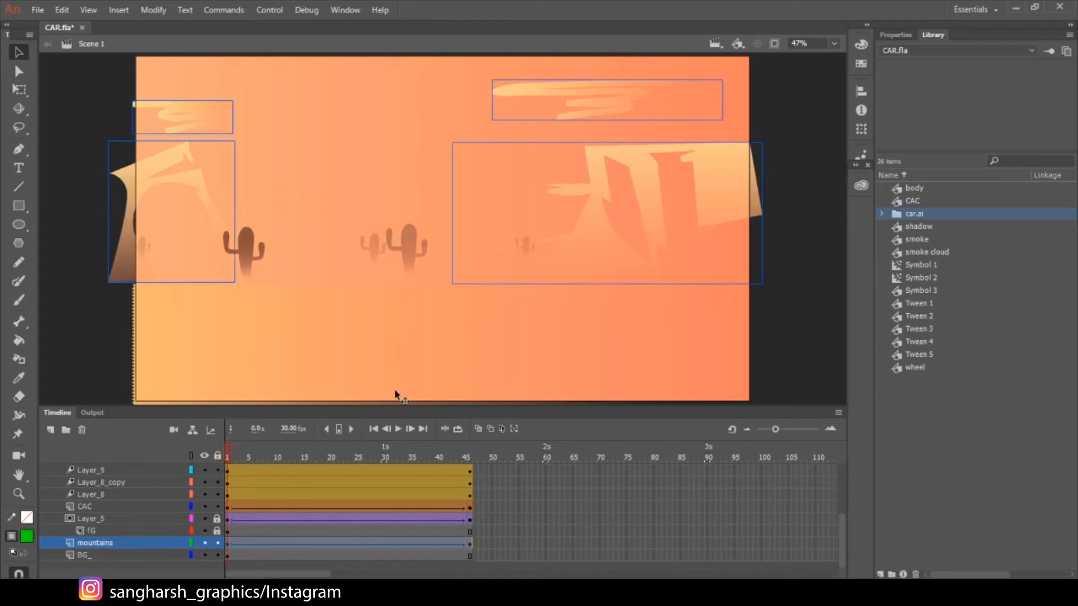
{"action": "left_click", "coordinate": [470, 456]}
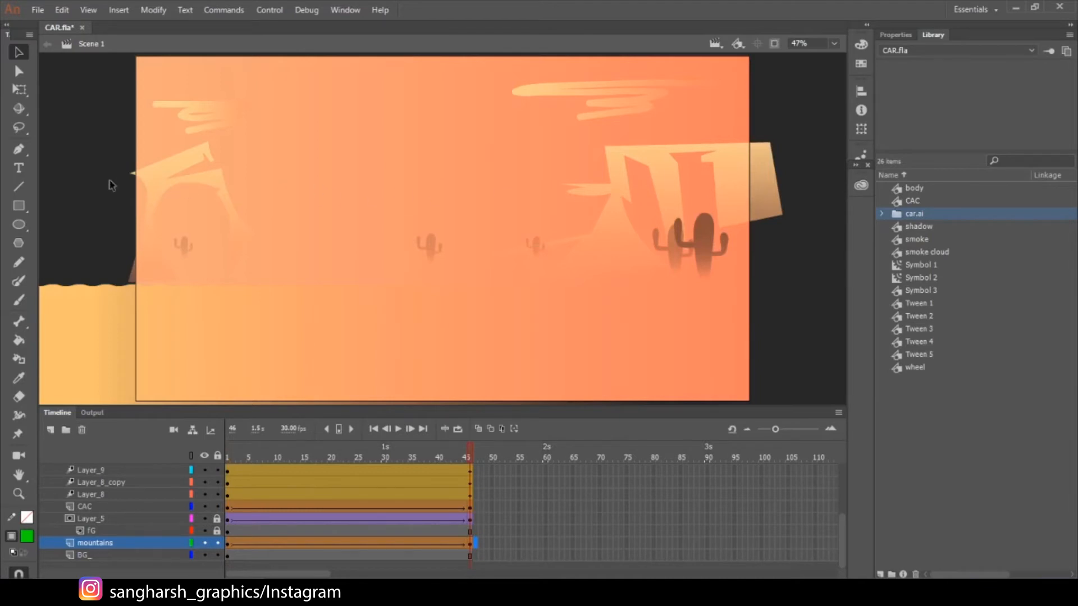
{"action": "left_click", "coordinate": [470, 545]}
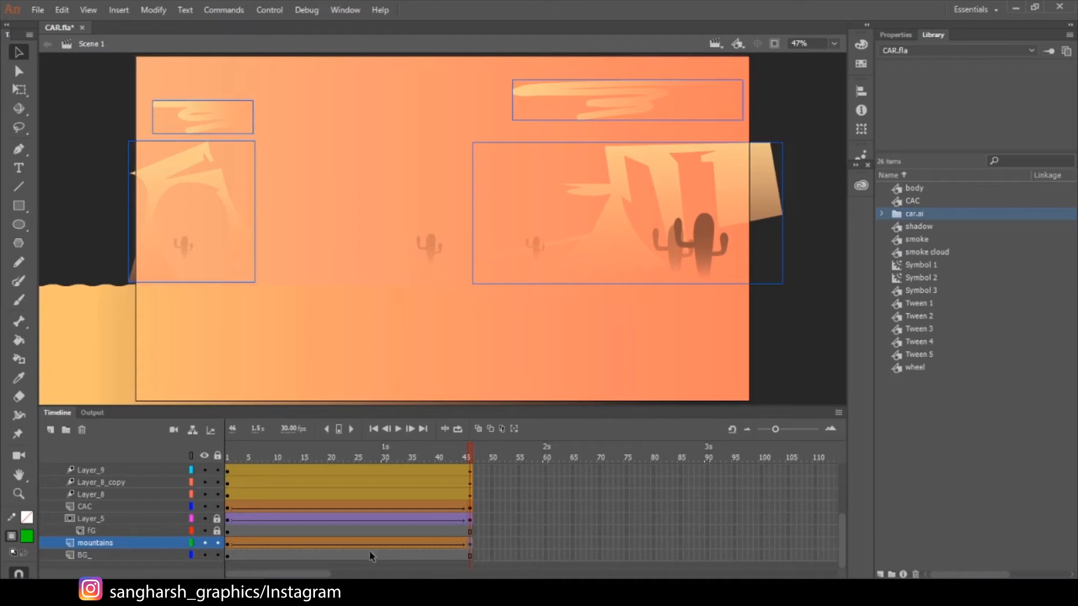
{"action": "left_click", "coordinate": [150, 545]}
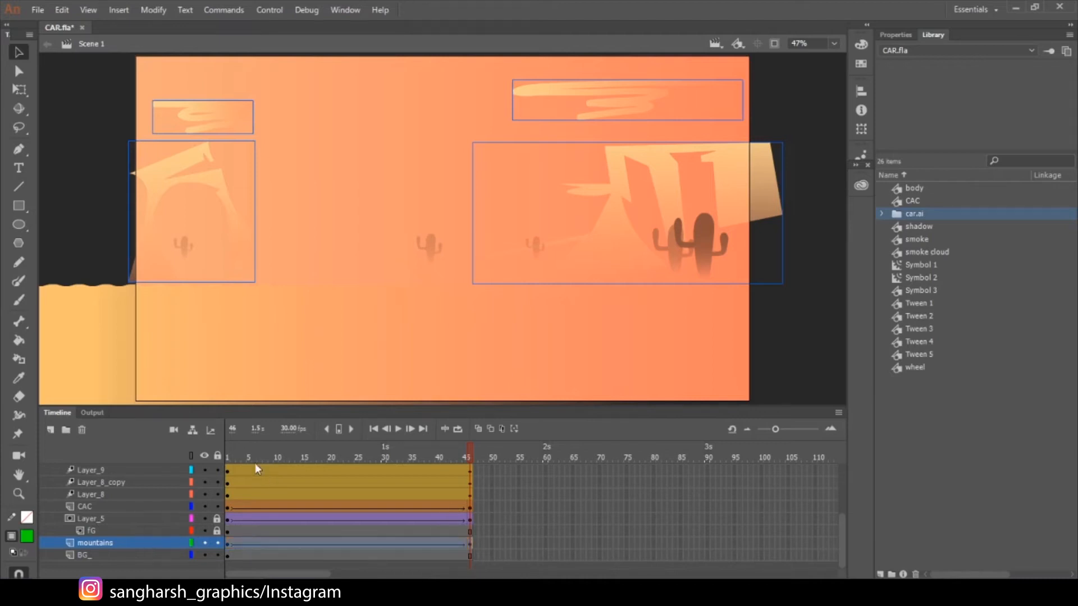
Step: Scrub back and forth through the timeline, ending at frame 46, to watch the mountains shift
{"action": "left_click_drag", "start_coordinate": [250, 449], "coordinate": [390, 472]}
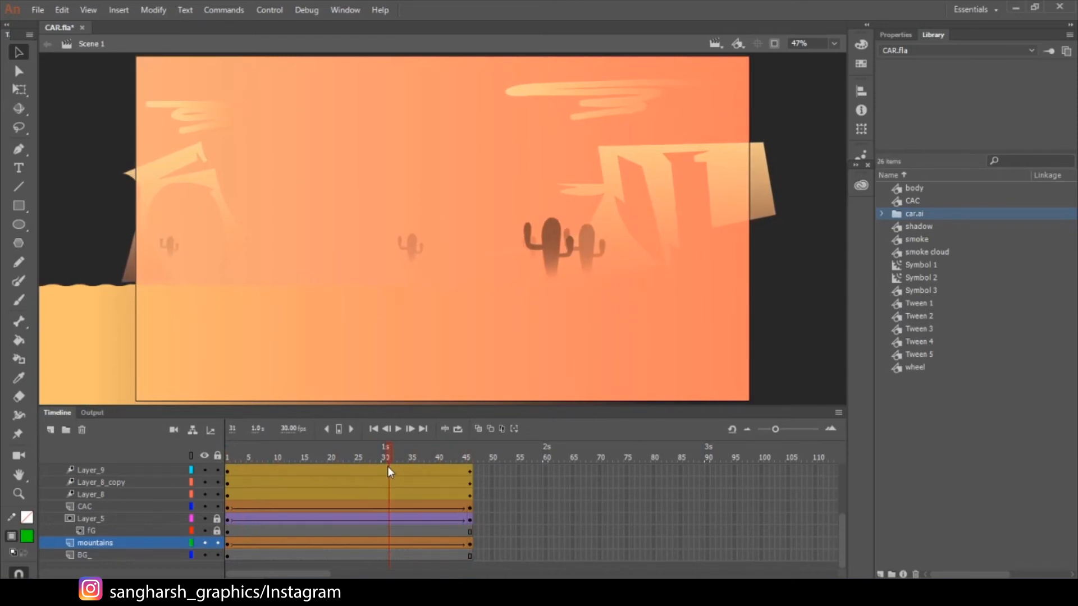
{"action": "left_click_drag", "start_coordinate": [390, 472], "coordinate": [266, 494]}
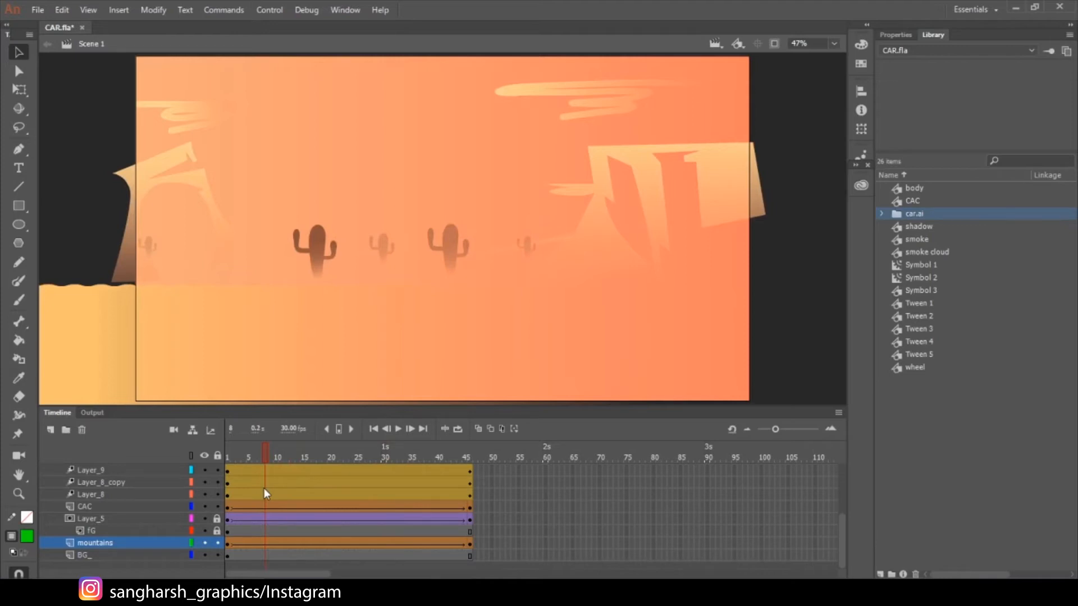
{"action": "left_click_drag", "start_coordinate": [267, 494], "coordinate": [504, 463]}
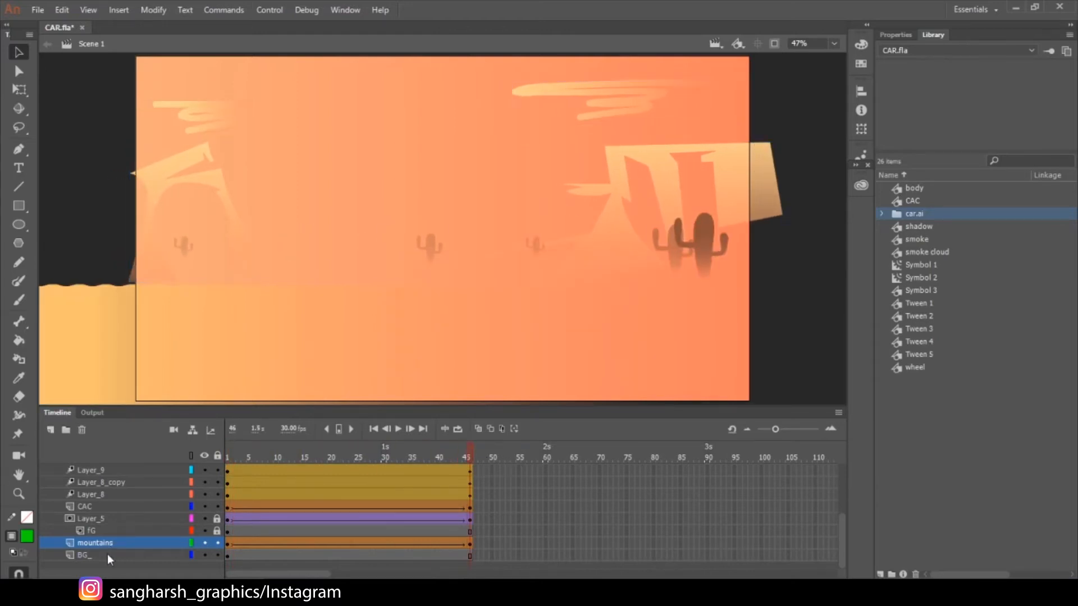
Step: Check which tween the cactus on the CAC layer uses and play the animation from frame 1
{"action": "left_click", "coordinate": [112, 507]}
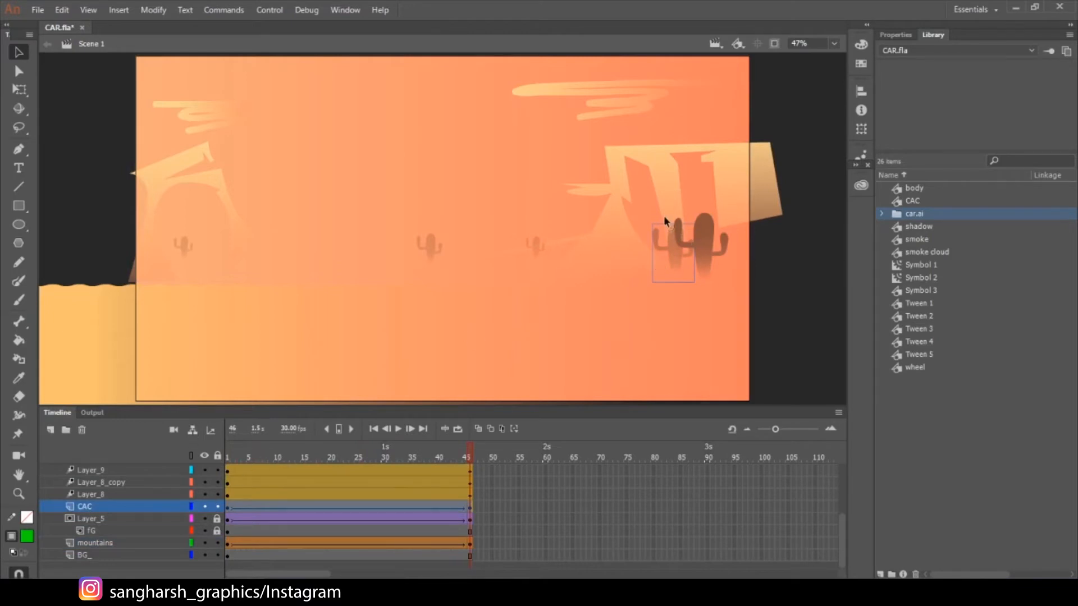
{"action": "right_click", "coordinate": [670, 235]}
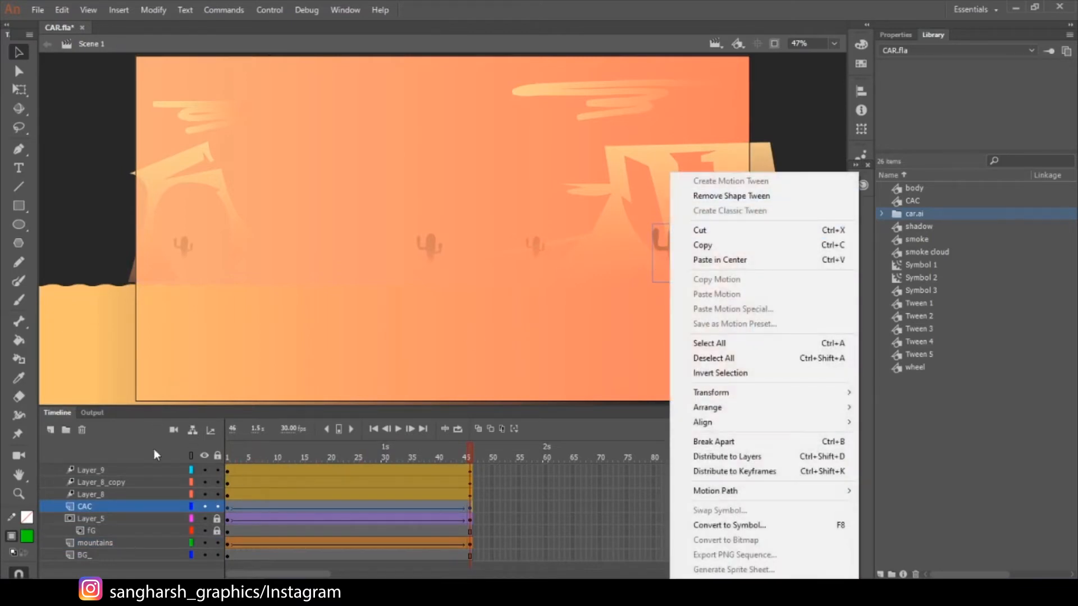
{"action": "left_click", "coordinate": [227, 458]}
{"action": "key", "text": "Return"}
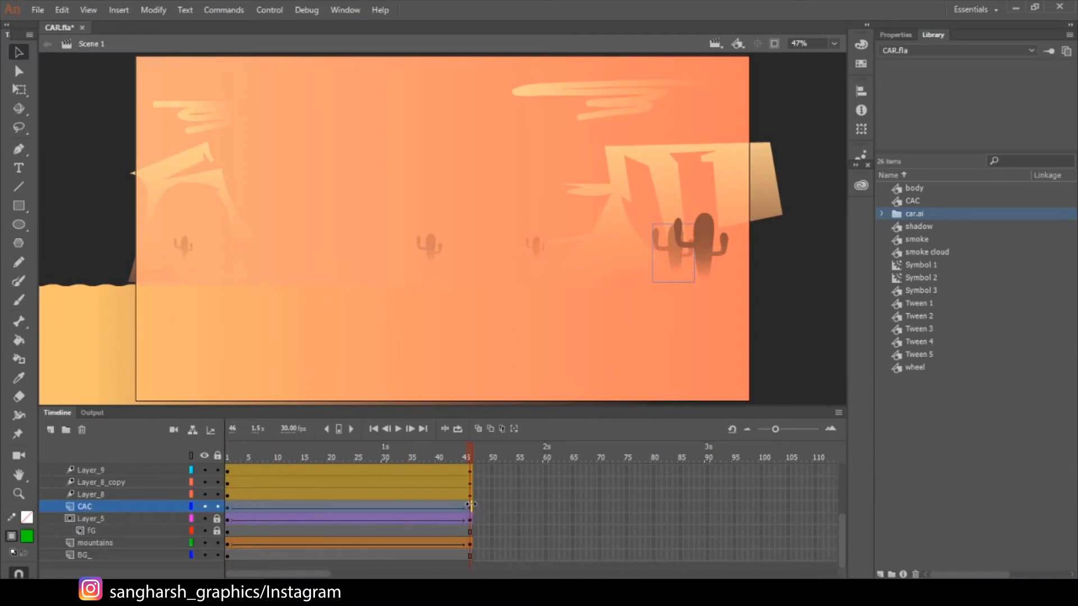
Step: Scrub back from frame 46 to frame 1 to watch the CAC layer's cactus, then select the small cactus on Layer_8
{"action": "left_click", "coordinate": [469, 508]}
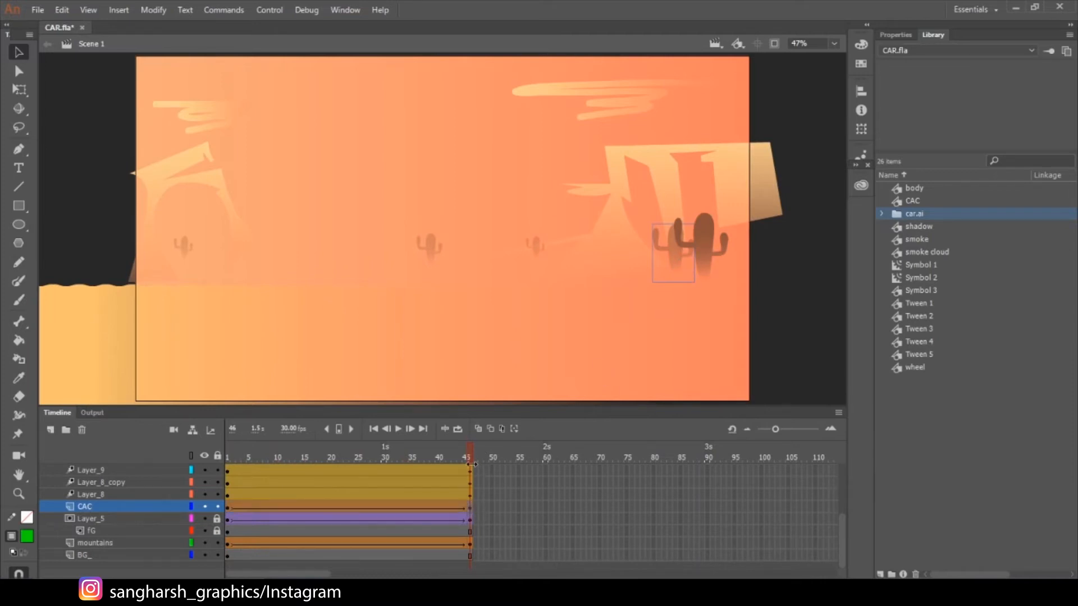
{"action": "left_click_drag", "start_coordinate": [468, 458], "coordinate": [236, 498]}
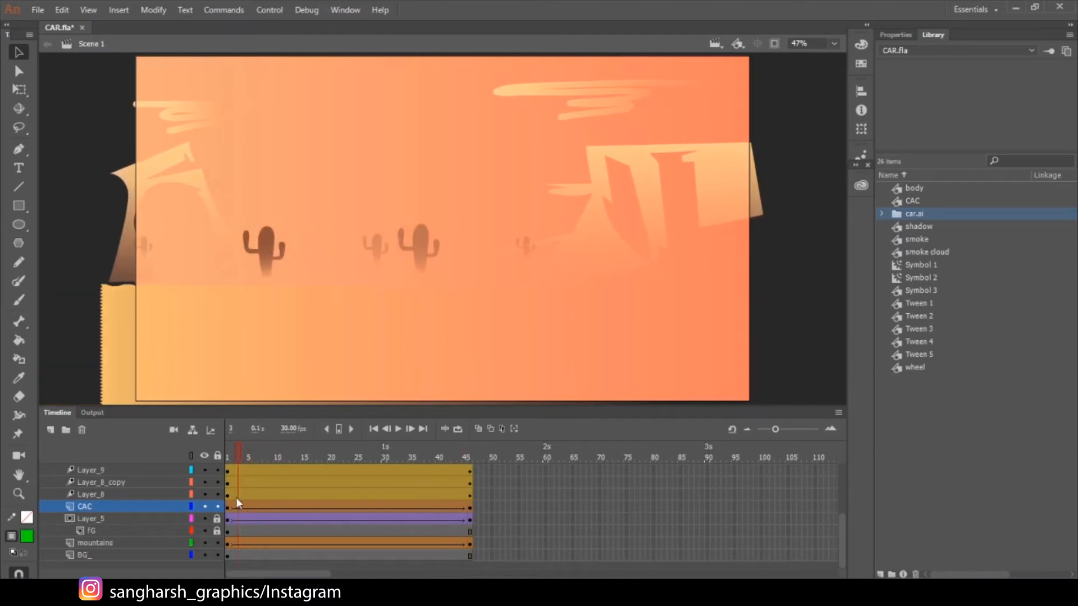
{"action": "left_click", "coordinate": [118, 496]}
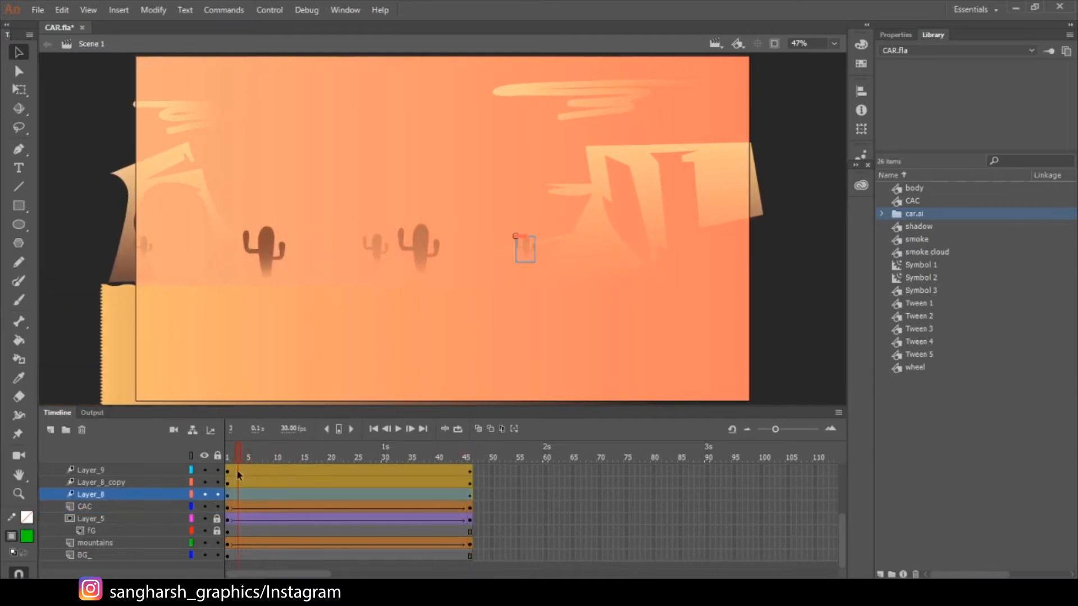
{"action": "left_click_drag", "start_coordinate": [238, 459], "coordinate": [228, 462]}
{"action": "left_click", "coordinate": [180, 497]}
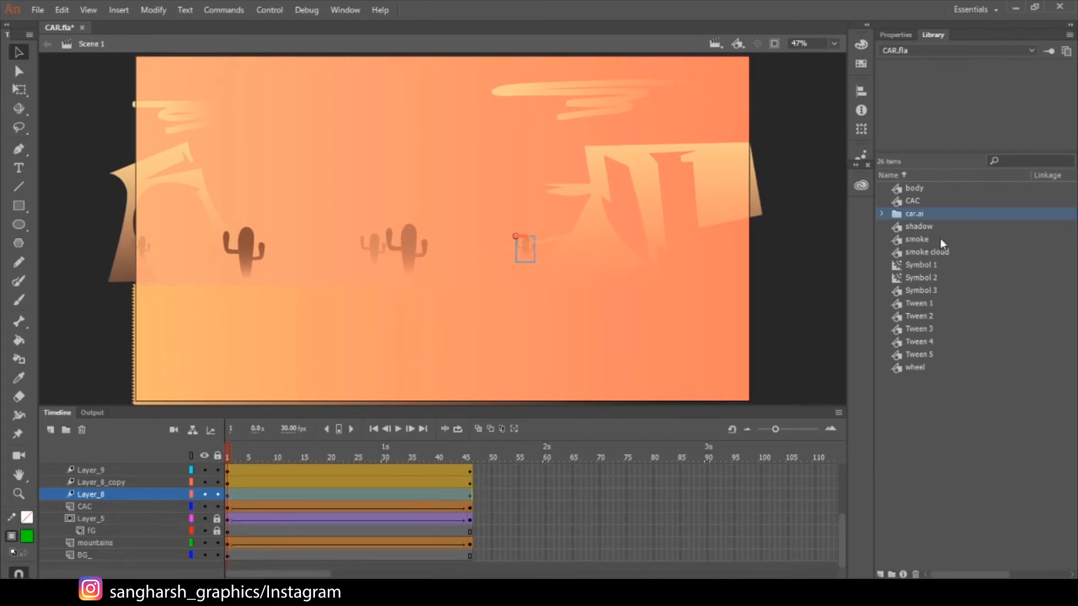
Step: Scrub the first frames and check the tween options for the small cactus on Layer_8 at frame 1
{"action": "left_click", "coordinate": [235, 457]}
{"action": "left_click", "coordinate": [140, 499]}
{"action": "scroll", "coordinate": [161, 492], "scroll_direction": "up", "scroll_amount": 1}
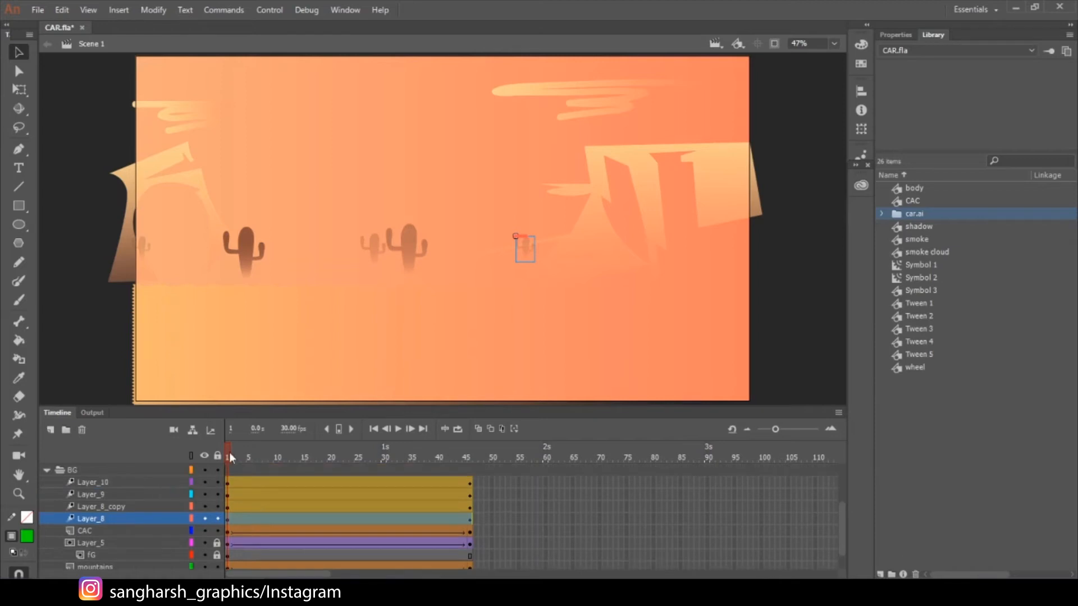
{"action": "left_click_drag", "start_coordinate": [230, 458], "coordinate": [287, 457]}
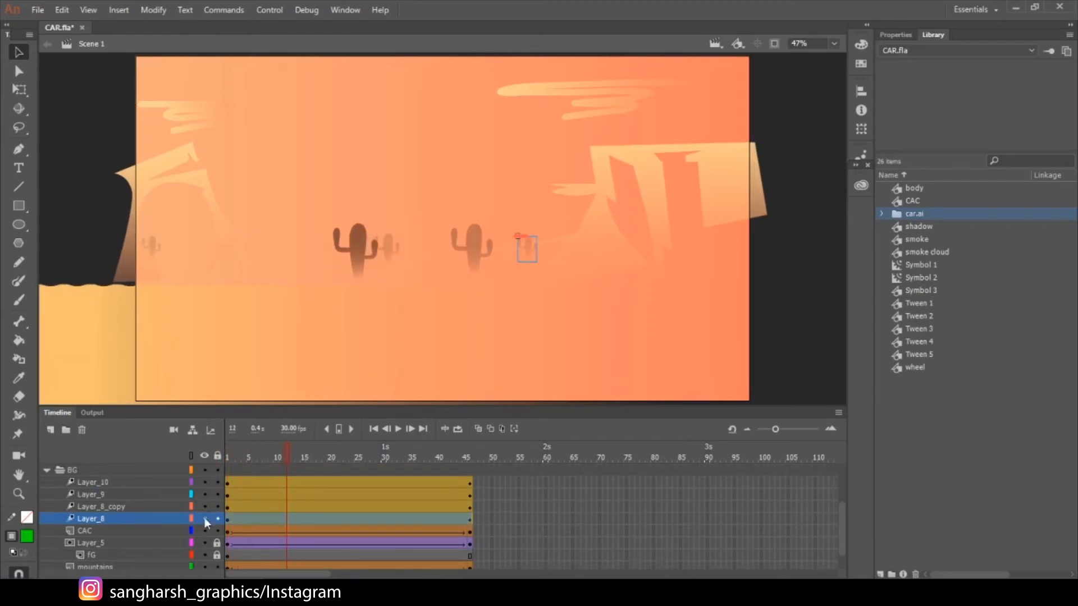
{"action": "right_click", "coordinate": [229, 517]}
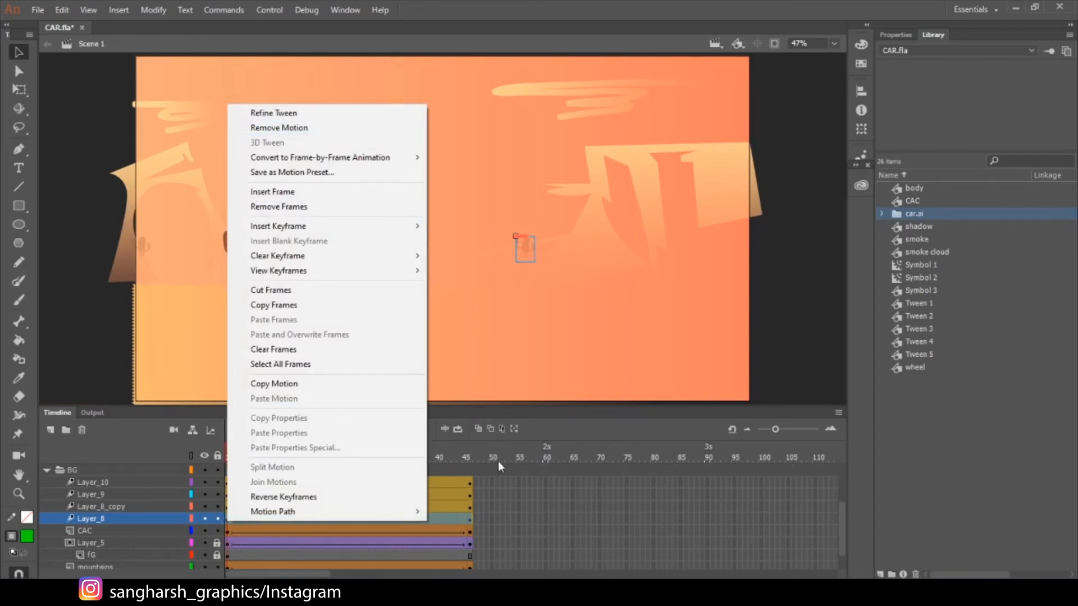
{"action": "left_click", "coordinate": [517, 482]}
Step: Check the tween options for the Layer_9 cactus at frame 46 and the large Layer_10 cactus at frame 1
{"action": "left_click_drag", "start_coordinate": [246, 462], "coordinate": [481, 447]}
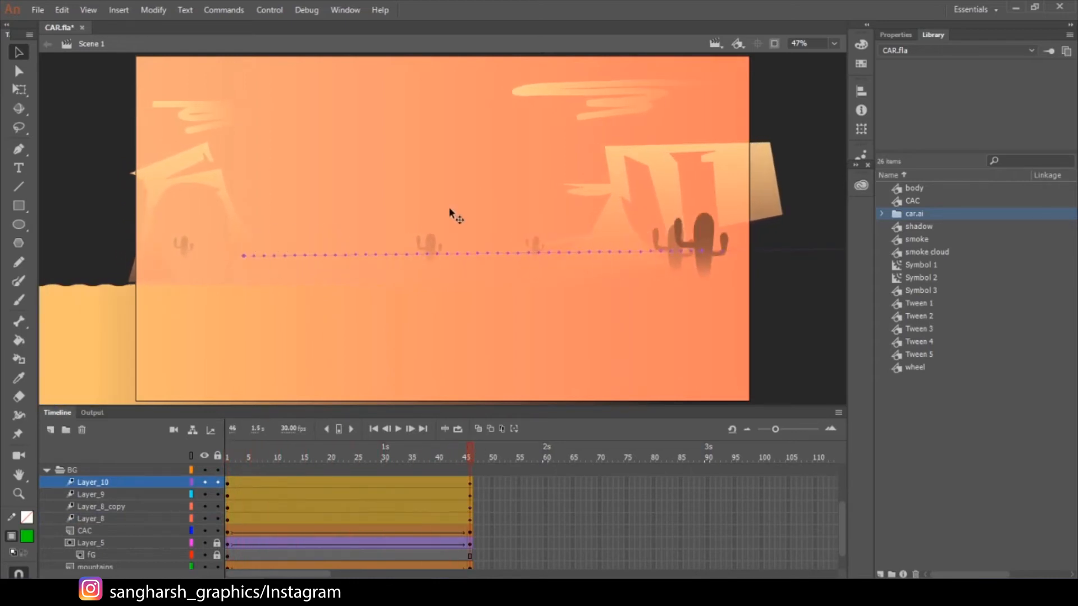
{"action": "right_click", "coordinate": [432, 247]}
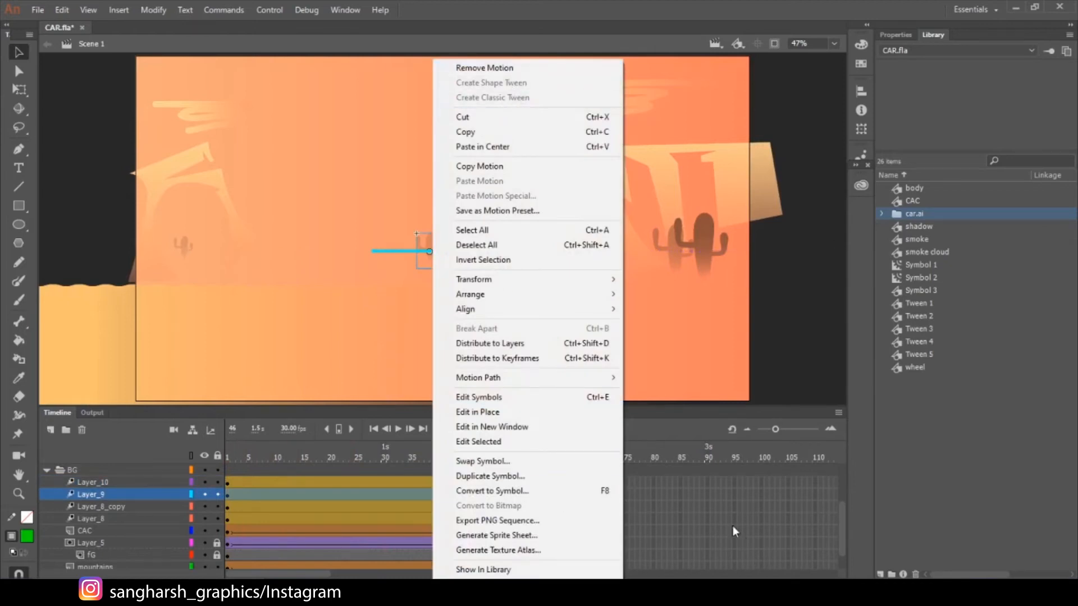
{"action": "left_click", "coordinate": [685, 520]}
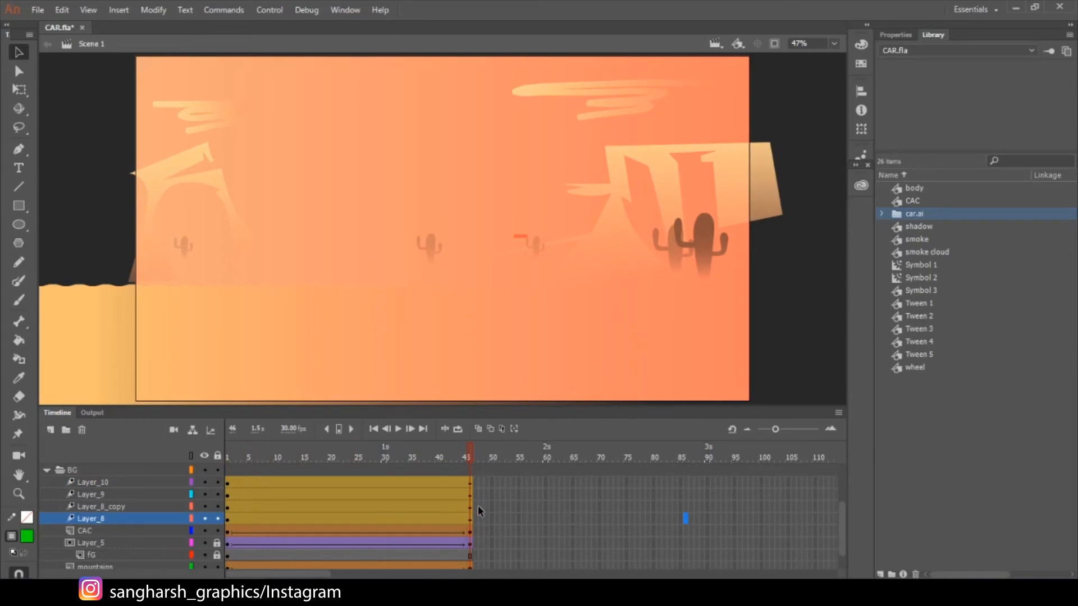
{"action": "left_click_drag", "start_coordinate": [472, 467], "coordinate": [215, 471]}
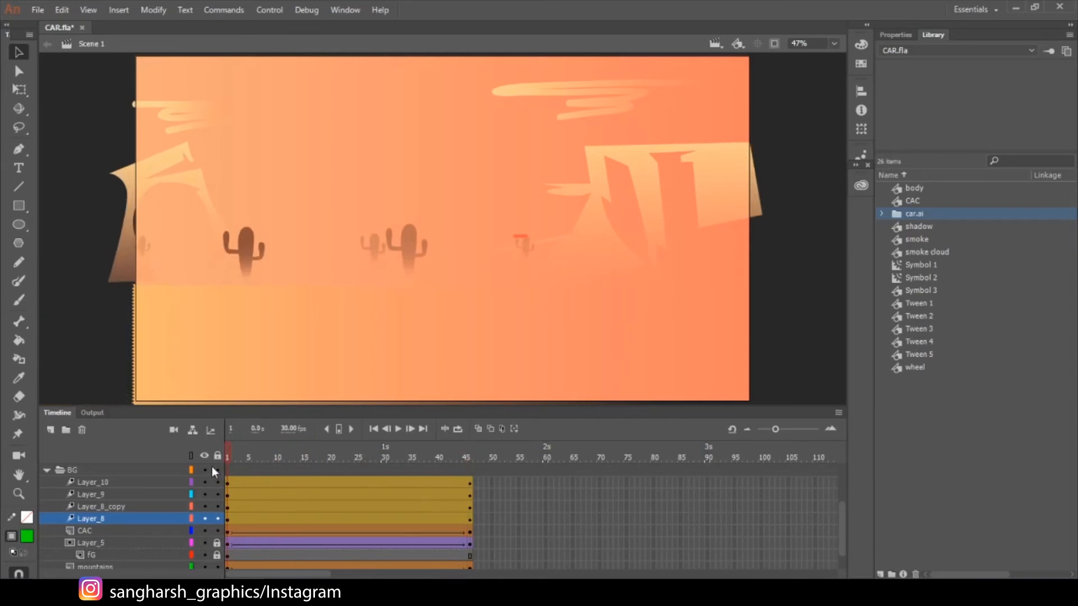
{"action": "right_click", "coordinate": [249, 264]}
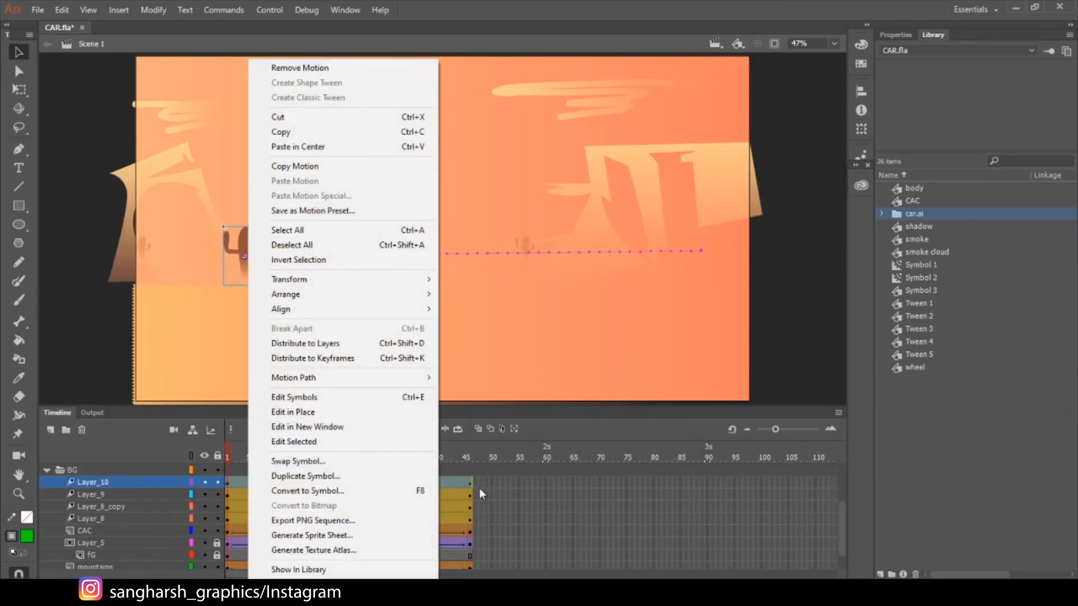
{"action": "left_click", "coordinate": [471, 469]}
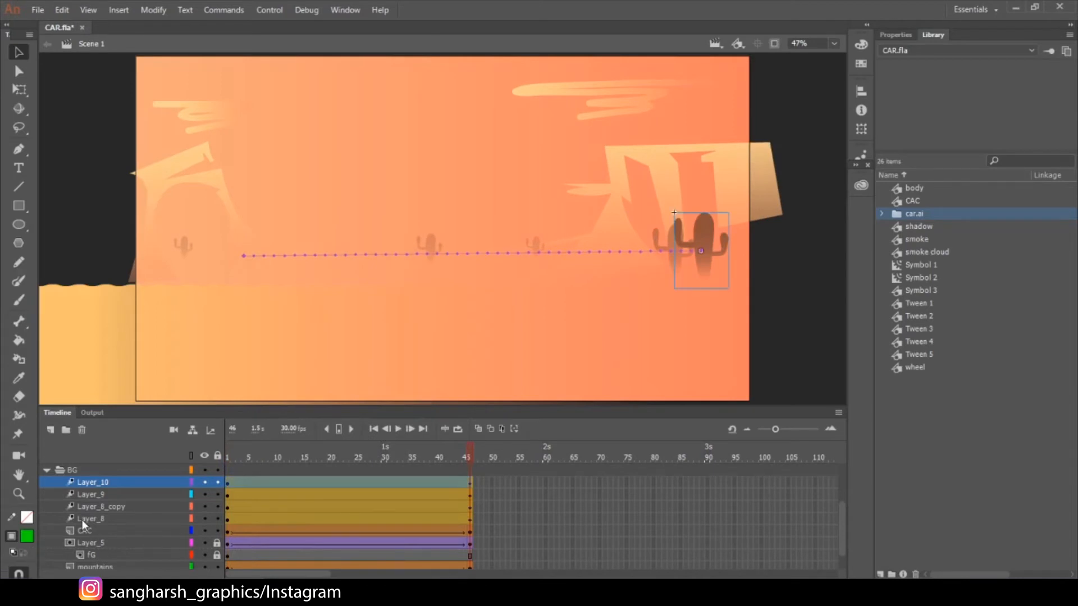
Step: Scrub to the end of the cactus tweens and compare the Layer_8 and CAC layer cacti at frame 46
{"action": "left_click_drag", "start_coordinate": [237, 451], "coordinate": [466, 445]}
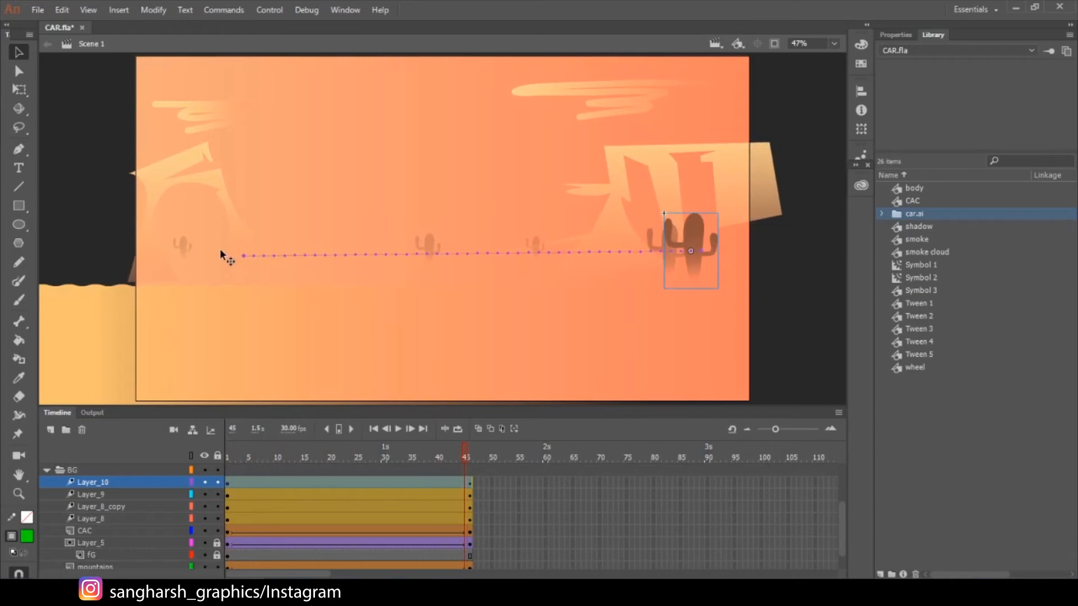
{"action": "left_click", "coordinate": [537, 244]}
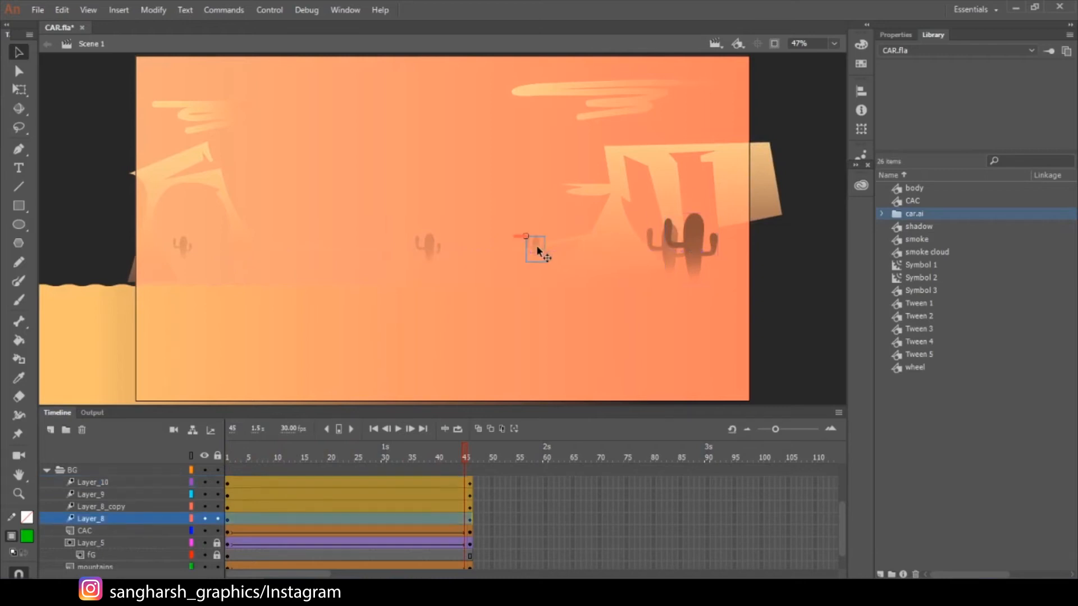
{"action": "left_click", "coordinate": [467, 460]}
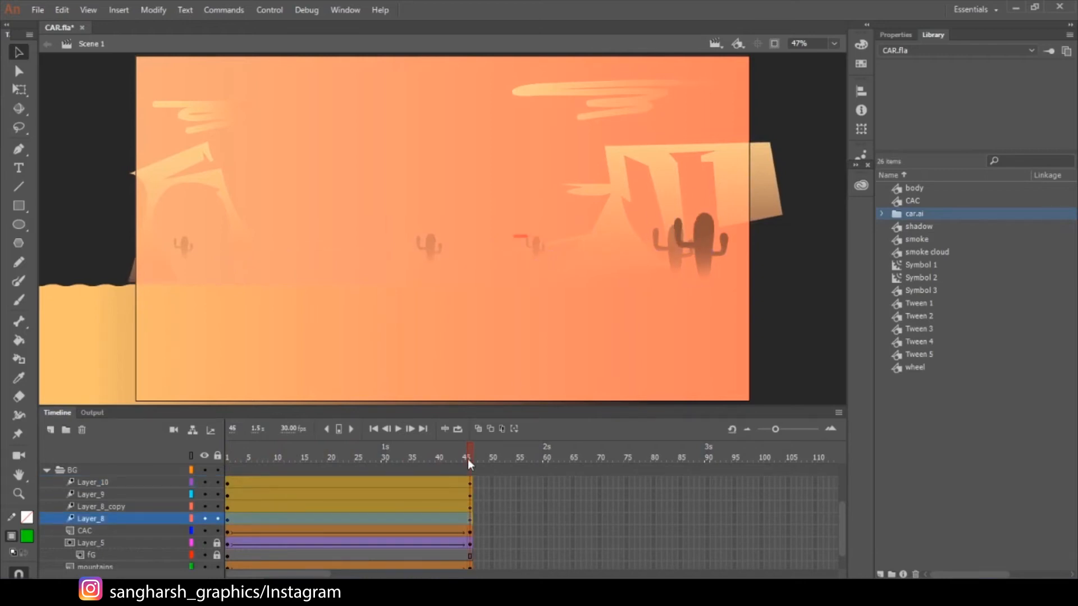
{"action": "left_click", "coordinate": [470, 529]}
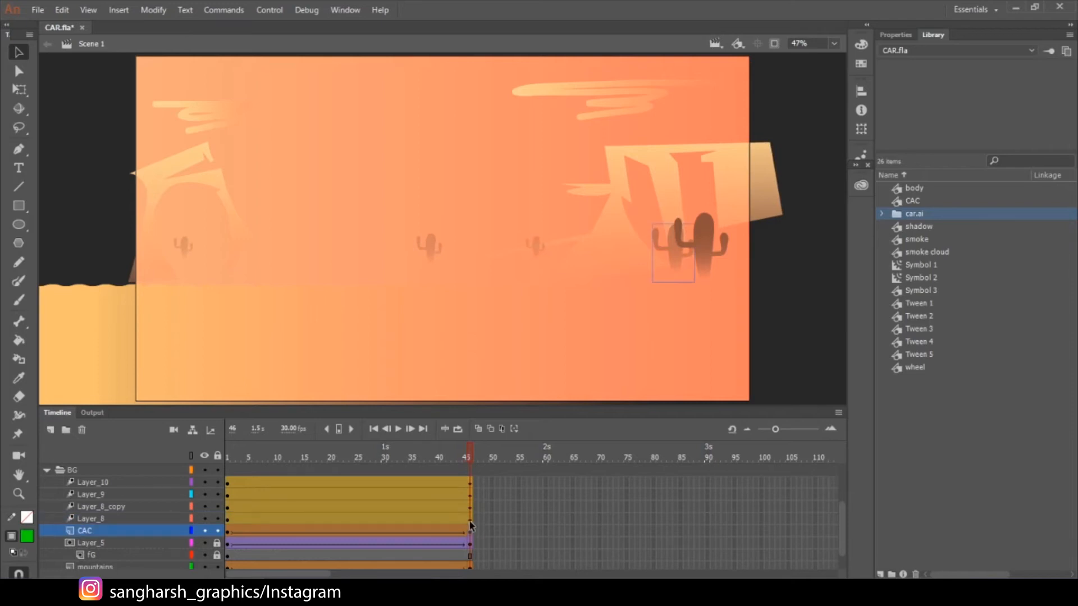
Step: Inspect the Layer_8 cactus's properties at frame 46, including its Alpha color effect style
{"action": "left_click", "coordinate": [469, 519]}
{"action": "left_click", "coordinate": [912, 36]}
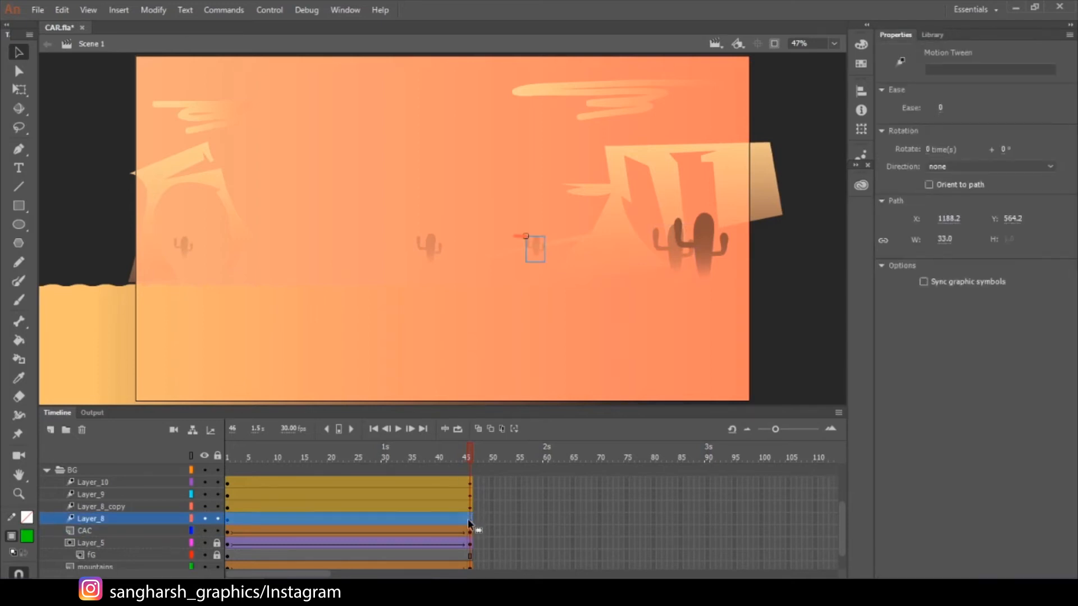
{"action": "left_click", "coordinate": [538, 251]}
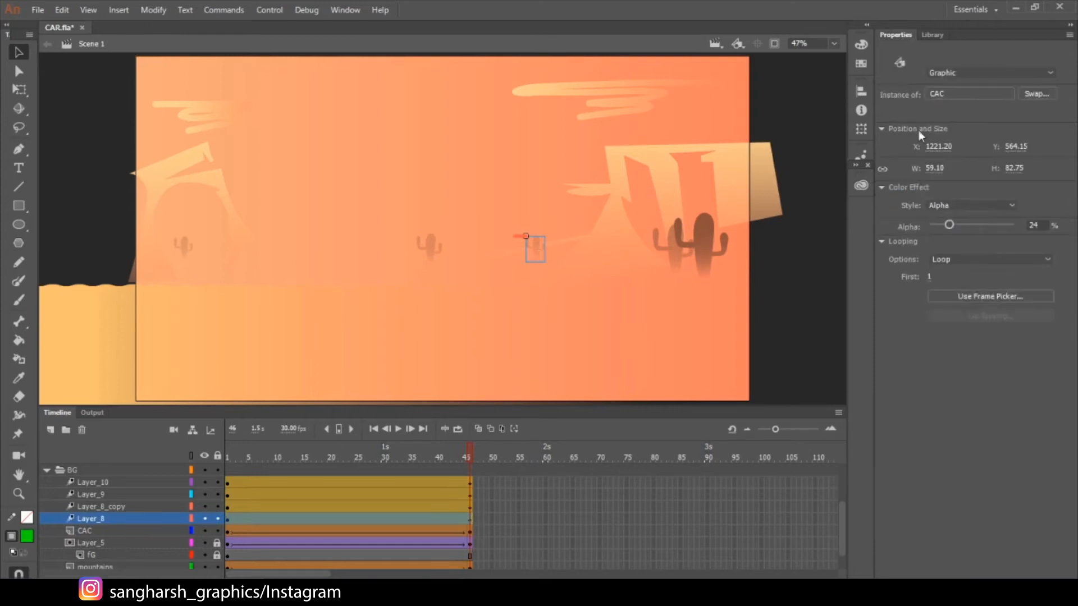
{"action": "left_click", "coordinate": [971, 206]}
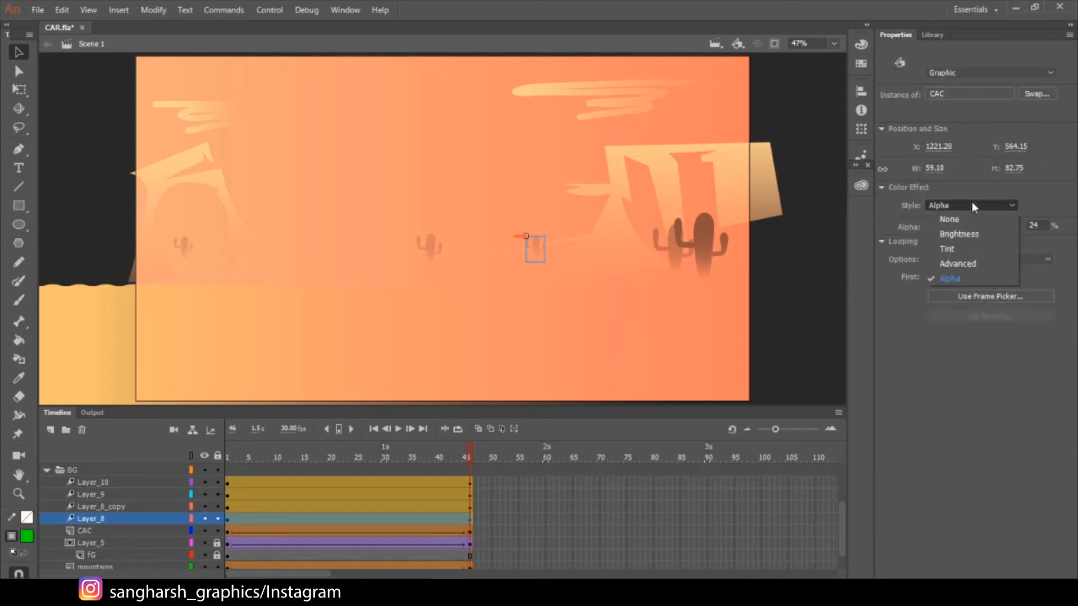
{"action": "left_click", "coordinate": [955, 274]}
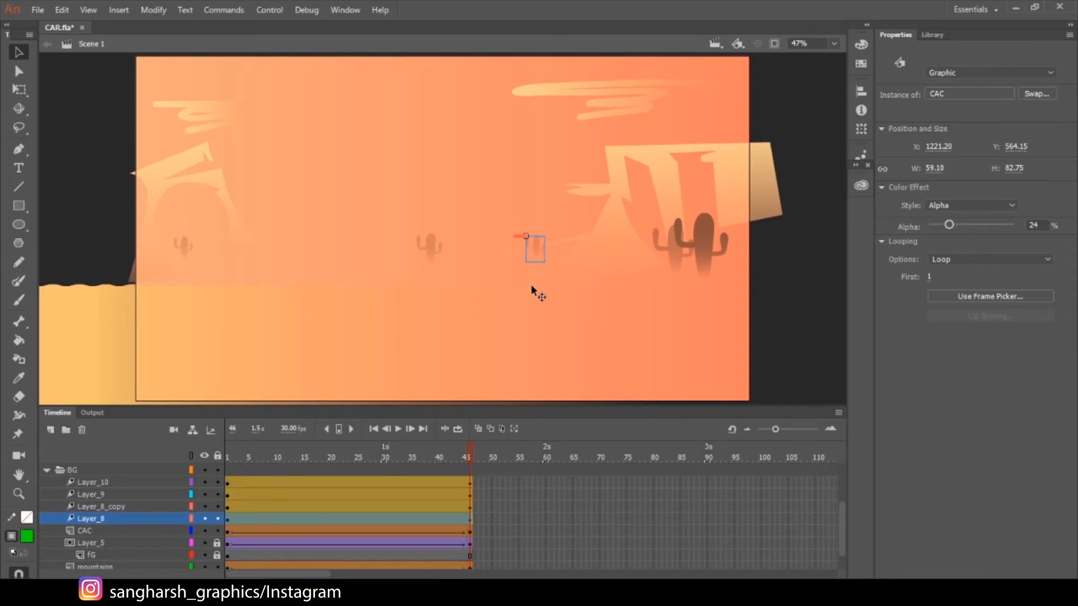
Step: Scrub the timeline and select the large Layer_10 cactus and the small Layer_8_copy cactus to compare their motion paths and properties
{"action": "mouse_move", "coordinate": [443, 460]}
{"action": "left_mouse_down"}
{"action": "mouse_move", "coordinate": [224, 493]}
{"action": "mouse_move", "coordinate": [422, 486]}
{"action": "mouse_move", "coordinate": [389, 460]}
{"action": "mouse_move", "coordinate": [260, 466]}
{"action": "mouse_move", "coordinate": [448, 455]}
{"action": "left_mouse_up"}
{"action": "left_click", "coordinate": [614, 236]}
{"action": "left_click", "coordinate": [181, 248]}
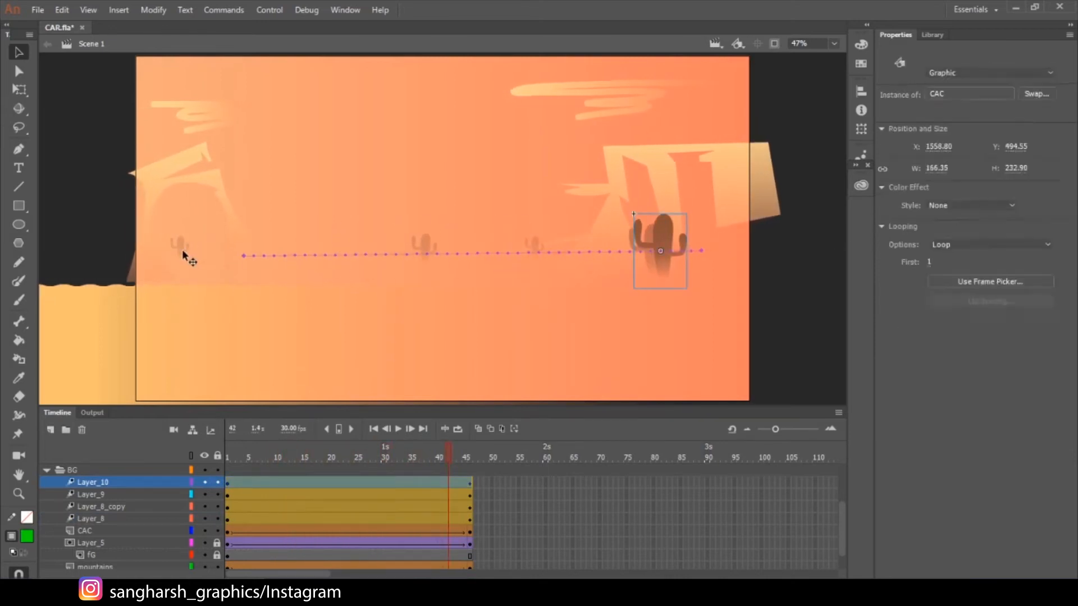
{"action": "left_click_drag", "start_coordinate": [240, 454], "coordinate": [354, 460]}
{"action": "left_click", "coordinate": [164, 252]}
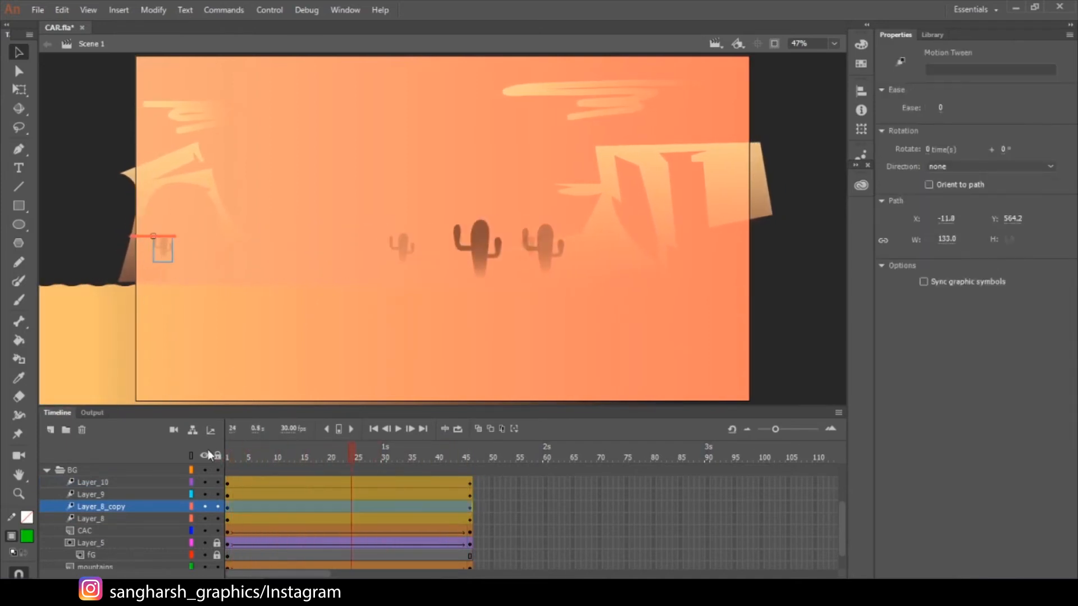
{"action": "left_click", "coordinate": [483, 237]}
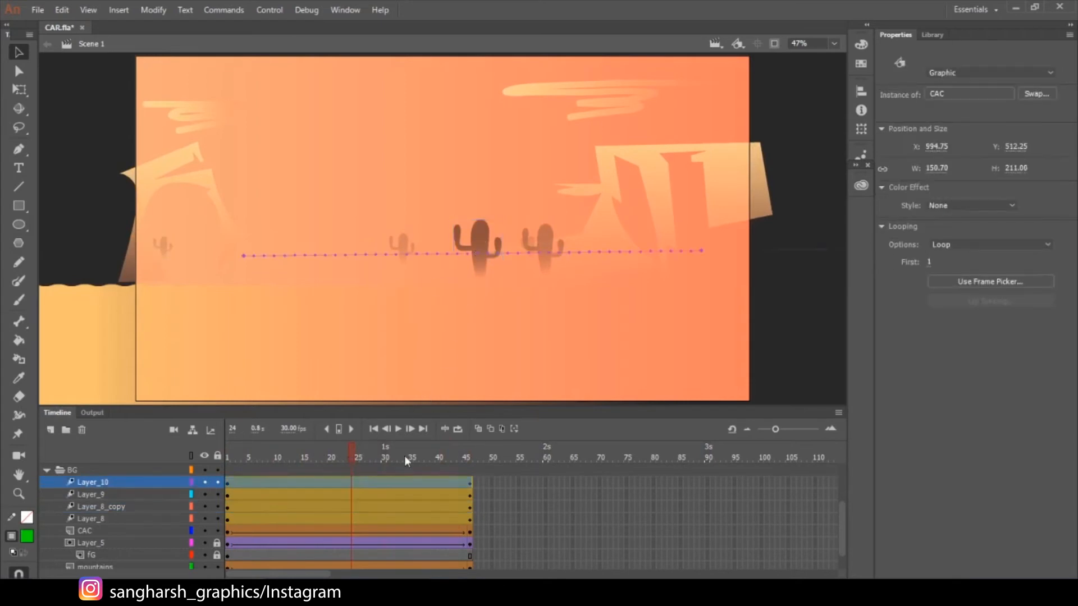
{"action": "left_click_drag", "start_coordinate": [404, 456], "coordinate": [470, 469]}
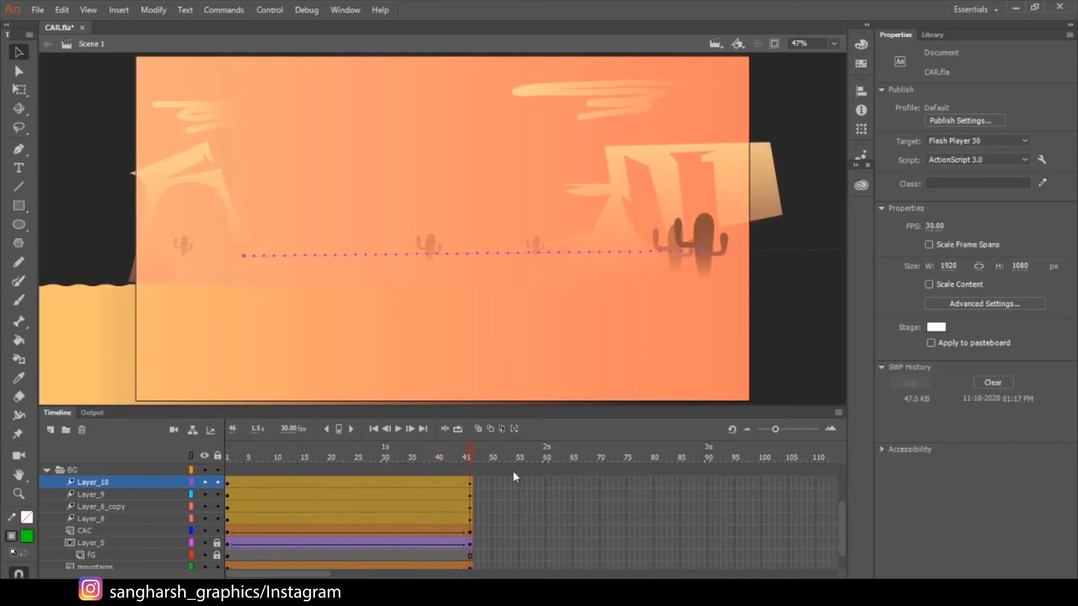
Step: Collapse the BG folder, show all the hidden layers, and hide Folder_2, Folder_2_copy and Layer_17 so only the car and background remain
{"action": "left_click", "coordinate": [469, 482]}
{"action": "scroll", "coordinate": [54, 502], "scroll_direction": "up", "scroll_amount": 2}
{"action": "left_click", "coordinate": [48, 519]}
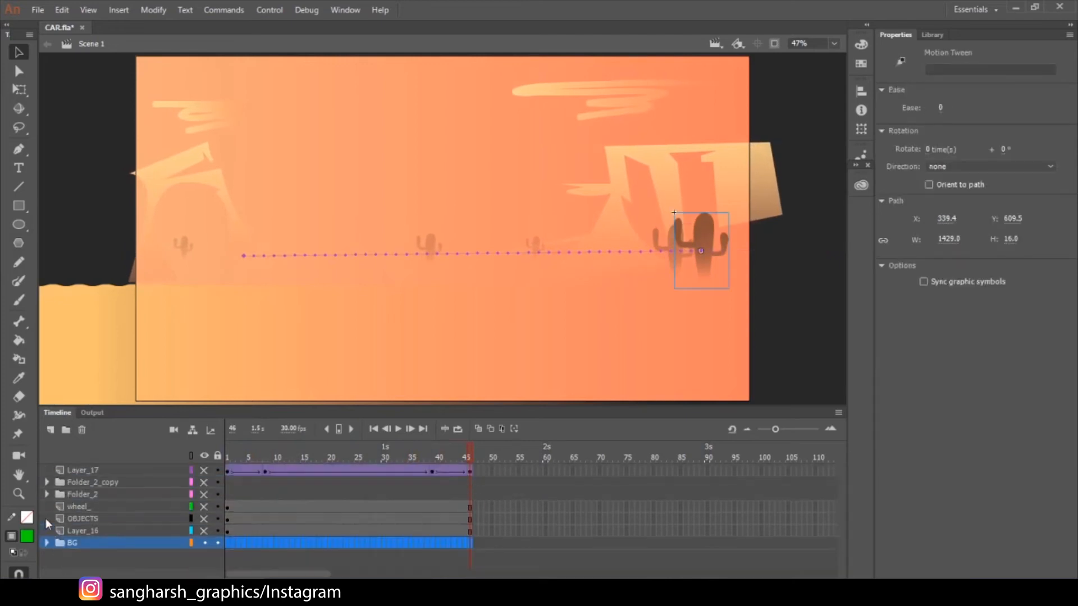
{"action": "left_click", "coordinate": [204, 561]}
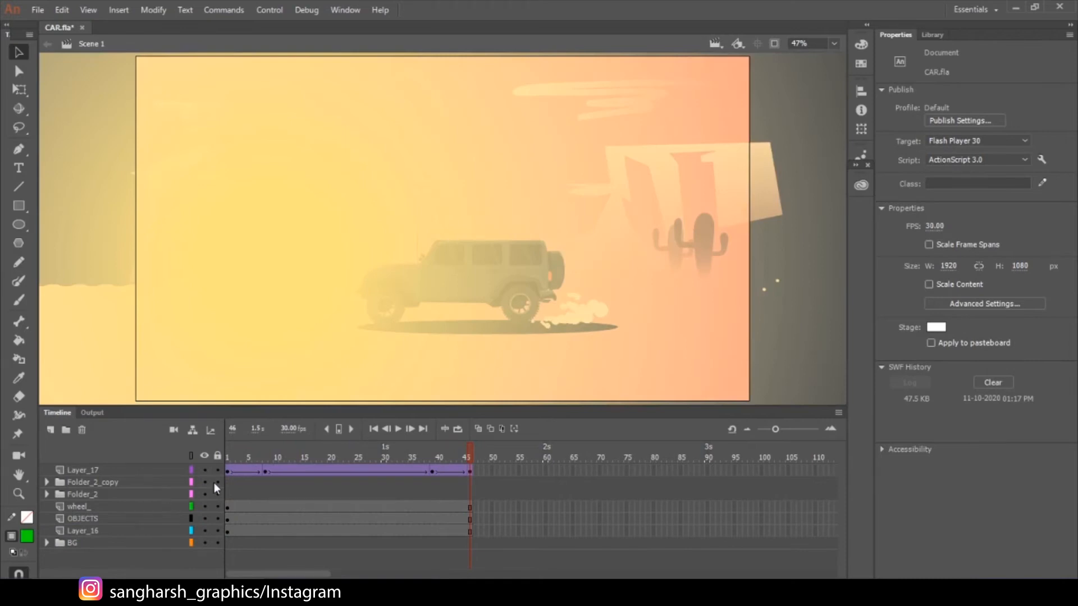
{"action": "left_click_drag", "start_coordinate": [205, 494], "coordinate": [207, 471]}
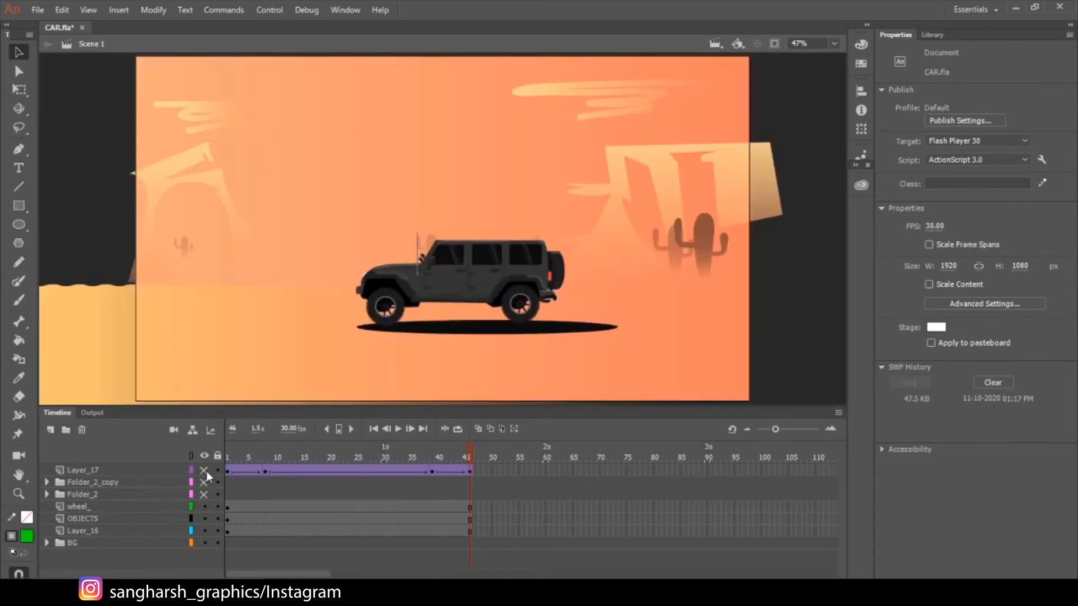
Step: Select the wheel_, OBJECTS and Layer_16 layers singly and together to identify the car's wheels, body and shadow
{"action": "left_click", "coordinate": [91, 505]}
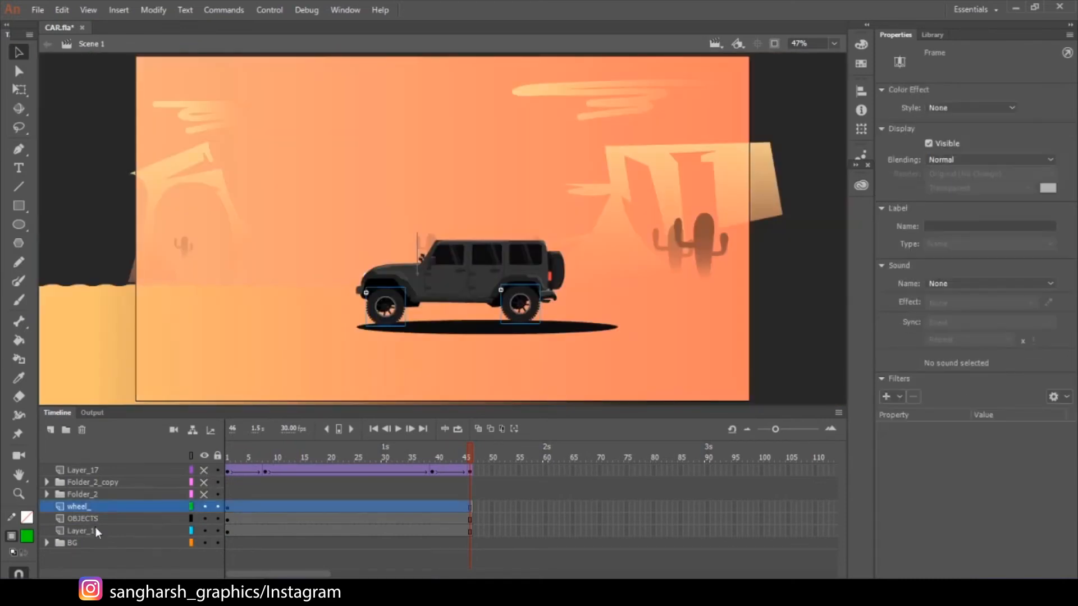
{"action": "left_click", "coordinate": [94, 531]}
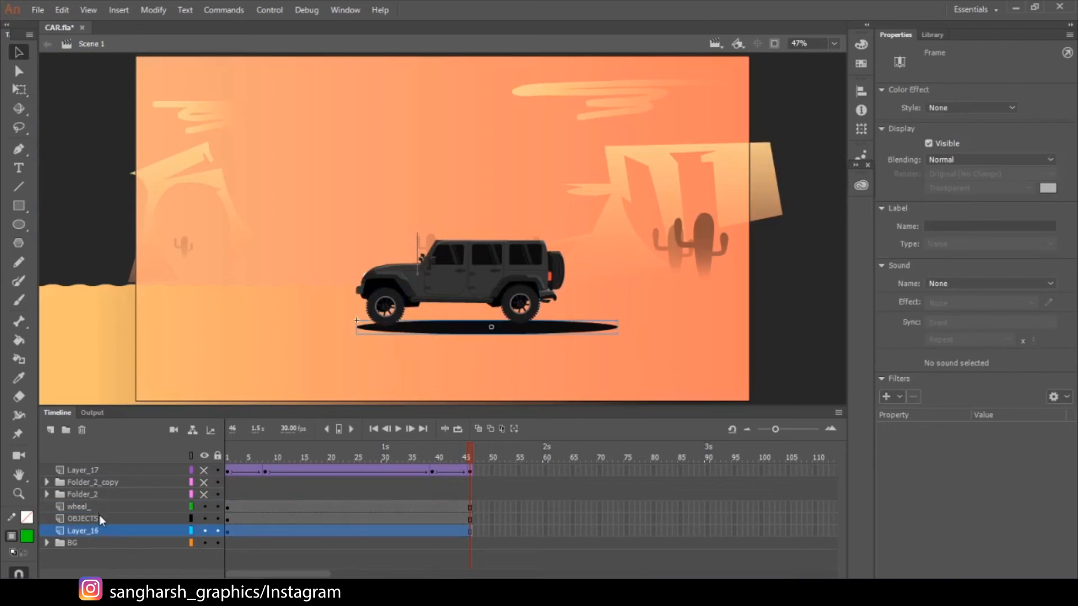
{"action": "left_click", "coordinate": [98, 508], "text": "shift"}
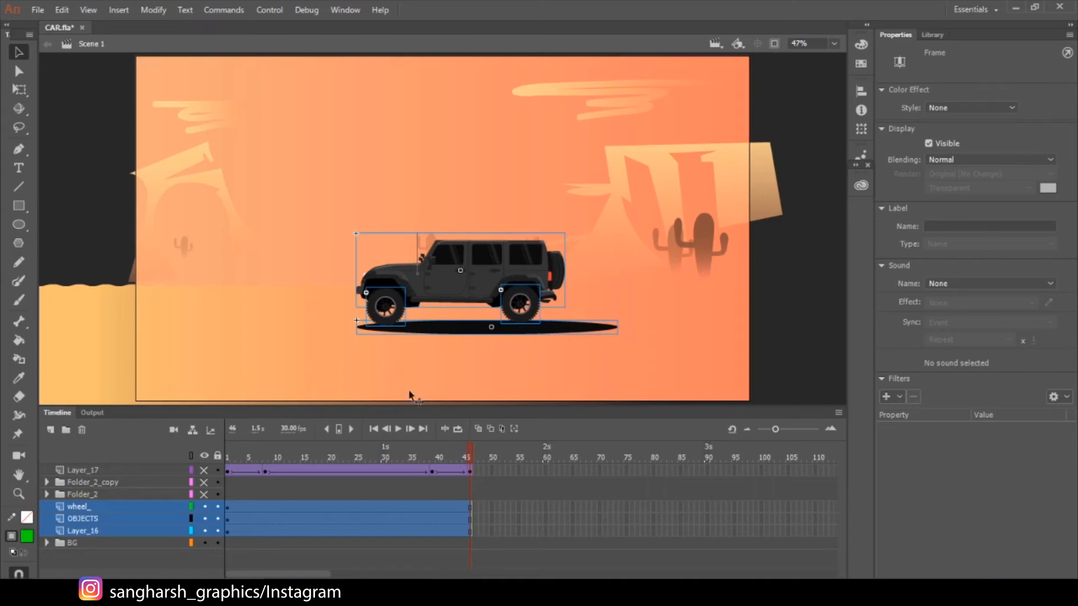
{"action": "left_click", "coordinate": [85, 529]}
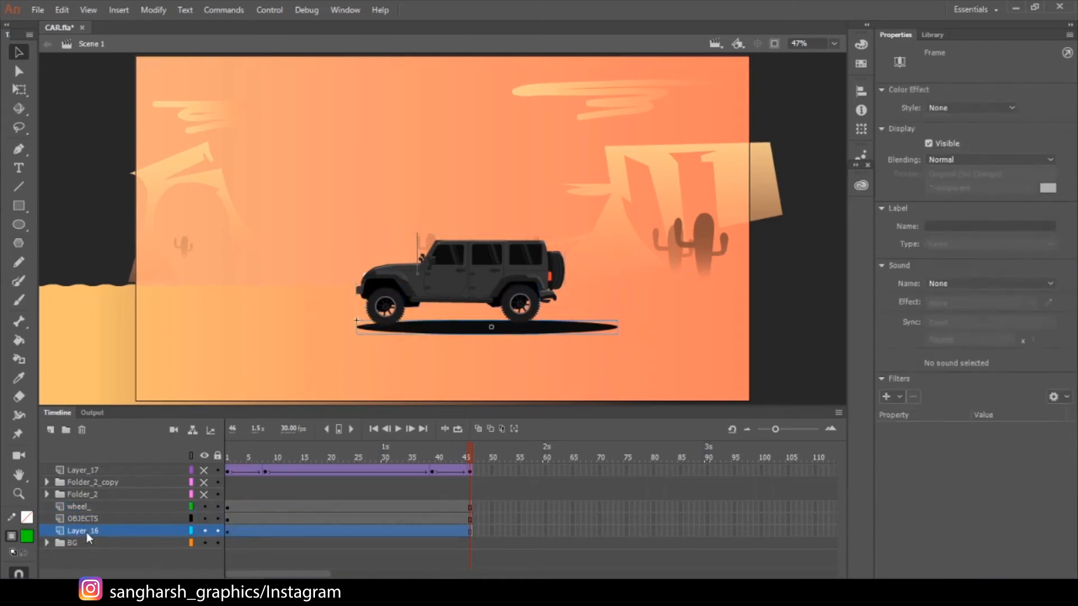
{"action": "left_click", "coordinate": [91, 521]}
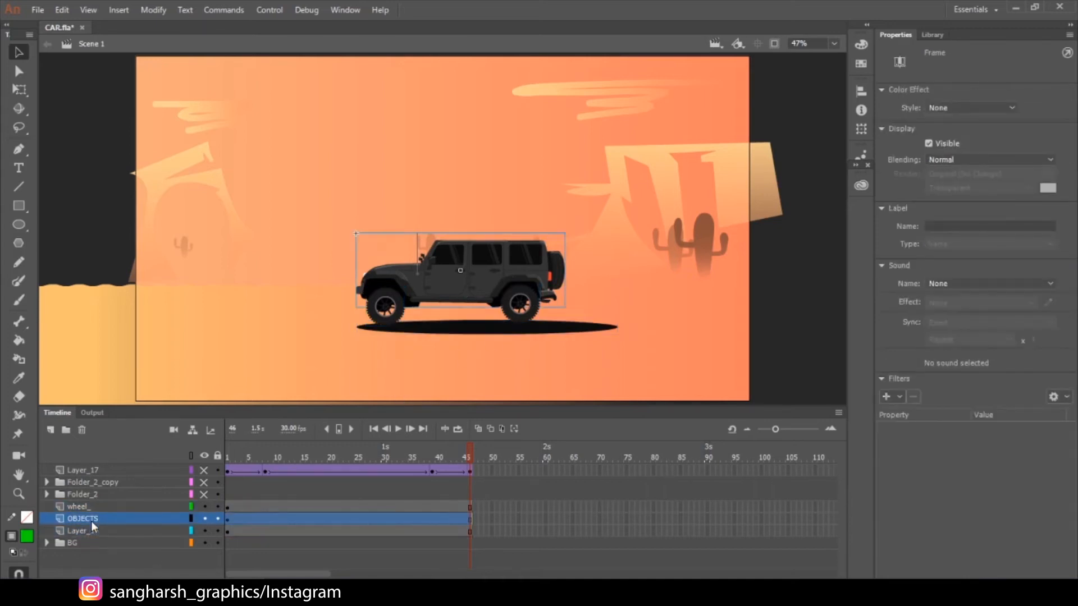
{"action": "left_click", "coordinate": [98, 506], "text": "shift"}
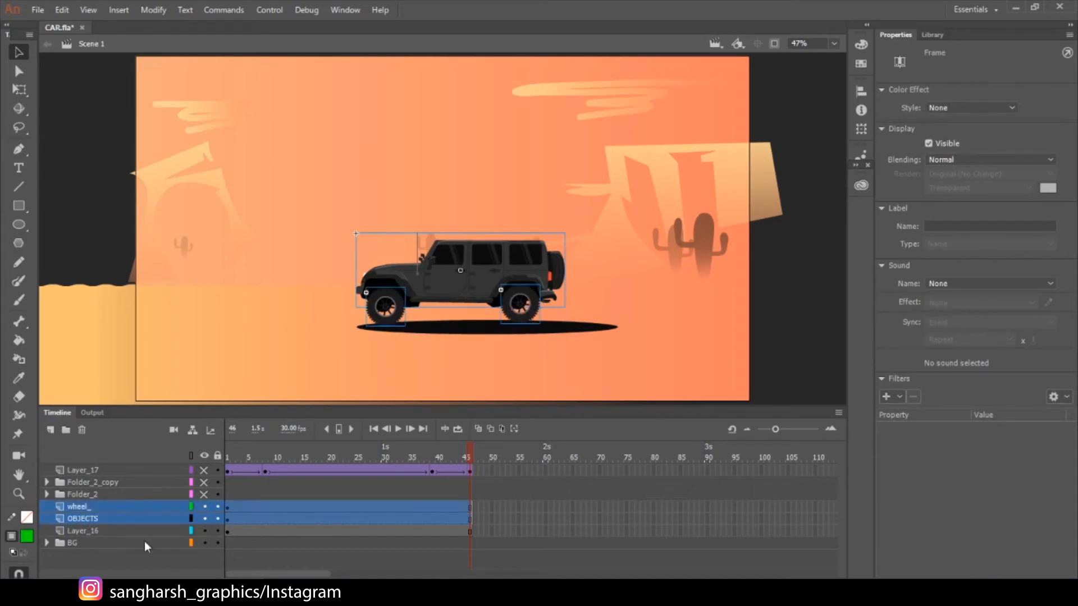
{"action": "left_click", "coordinate": [114, 515]}
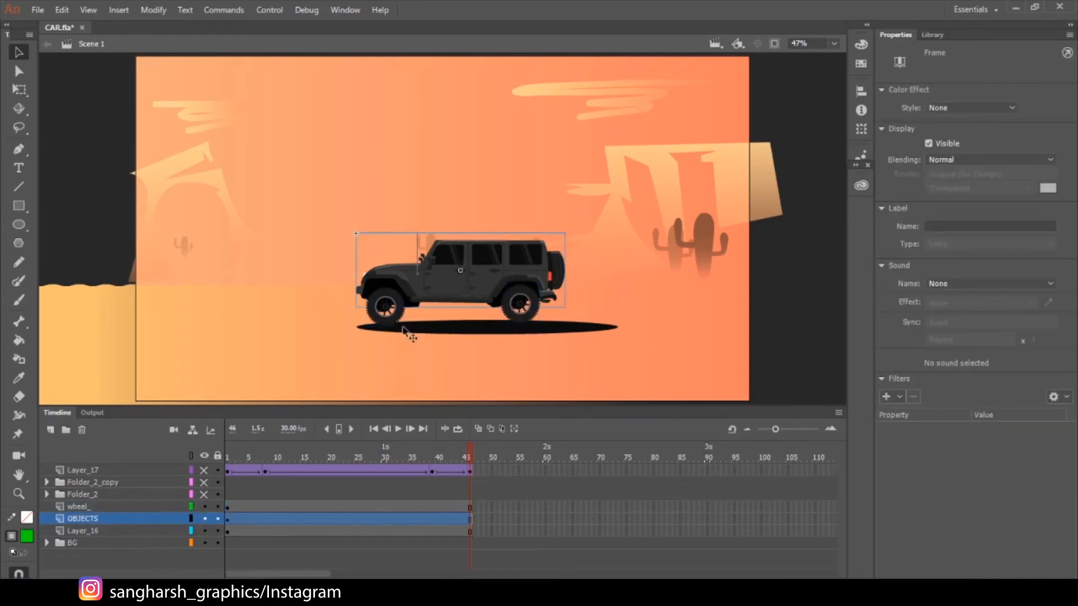
Step: Select the wheel_ layer, look inside the front wheel symbol, return to Scene 1, and view the commands available for the wheel instance
{"action": "left_click", "coordinate": [97, 506]}
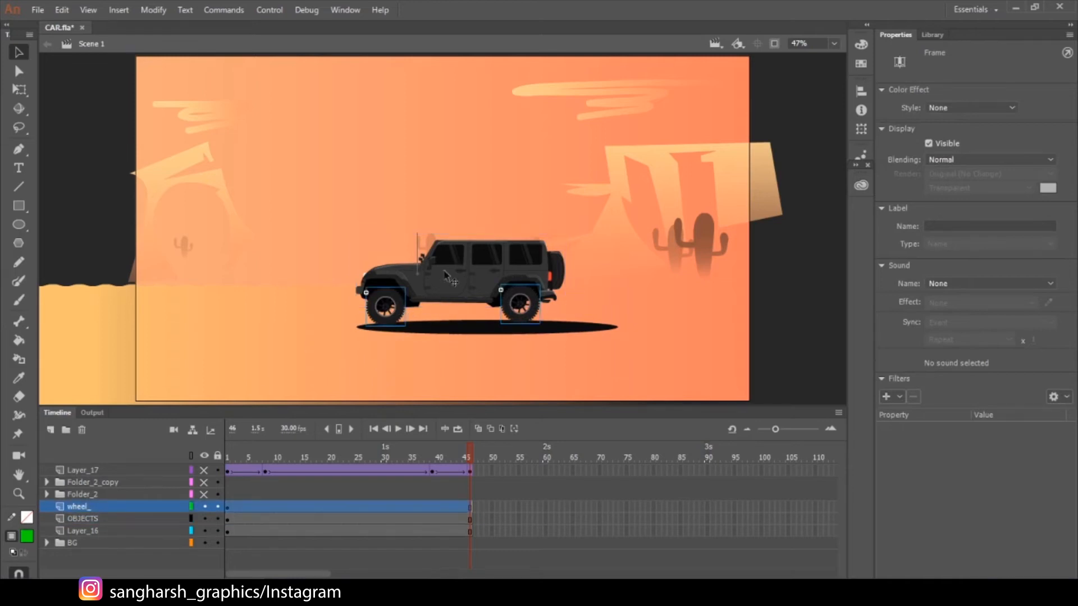
{"action": "double_click", "coordinate": [401, 312]}
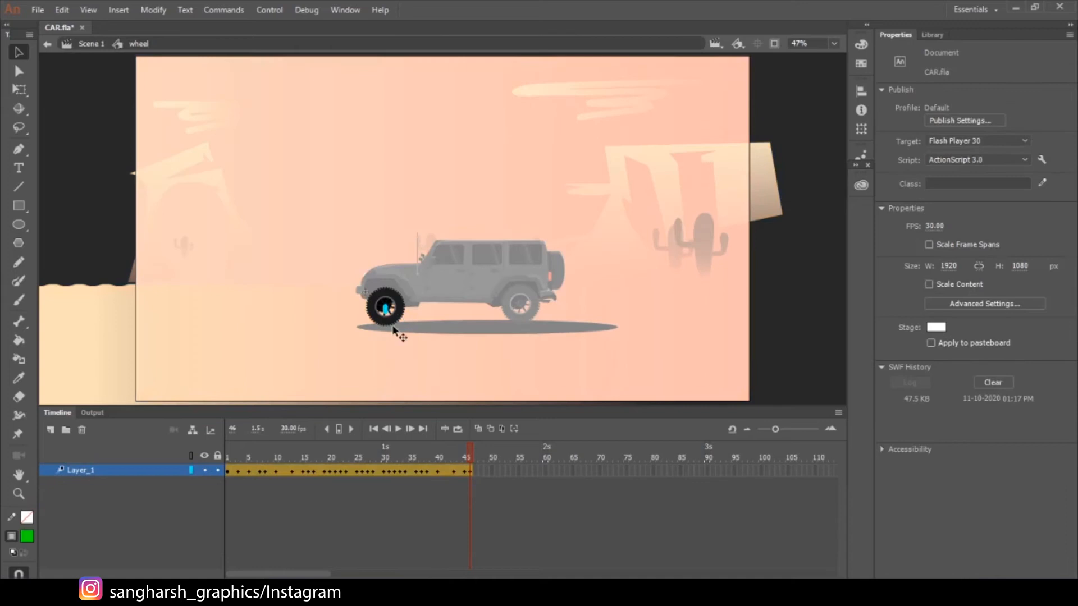
{"action": "double_click", "coordinate": [112, 352]}
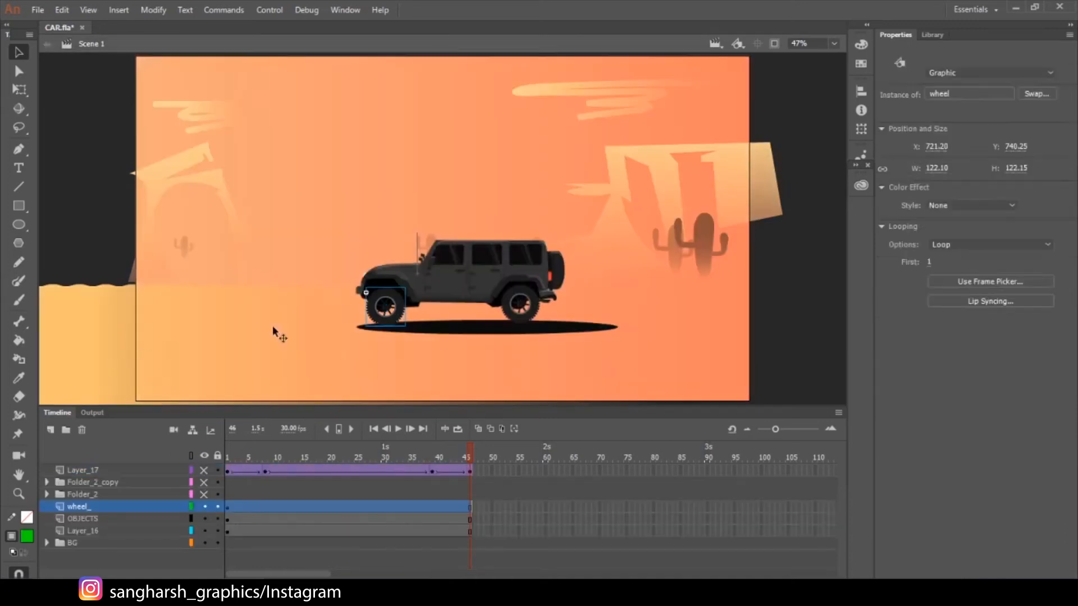
{"action": "right_click", "coordinate": [394, 313]}
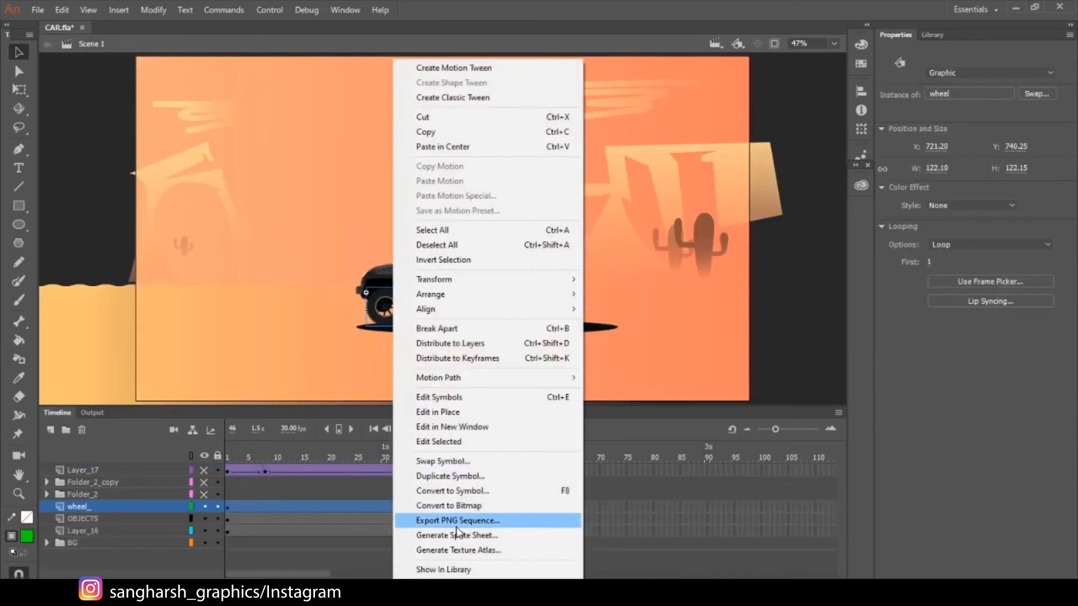
{"action": "left_click", "coordinate": [370, 316]}
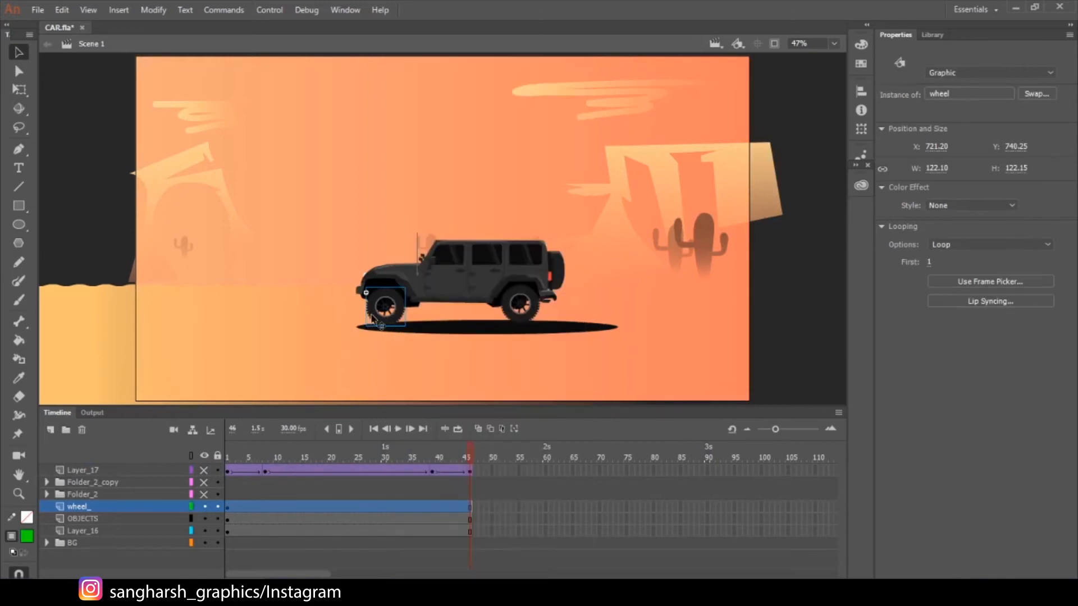
Step: Open the front wheel symbol and inspect its motion tween at frame 1, including the rotation settings and available motion commands
{"action": "double_click", "coordinate": [371, 315]}
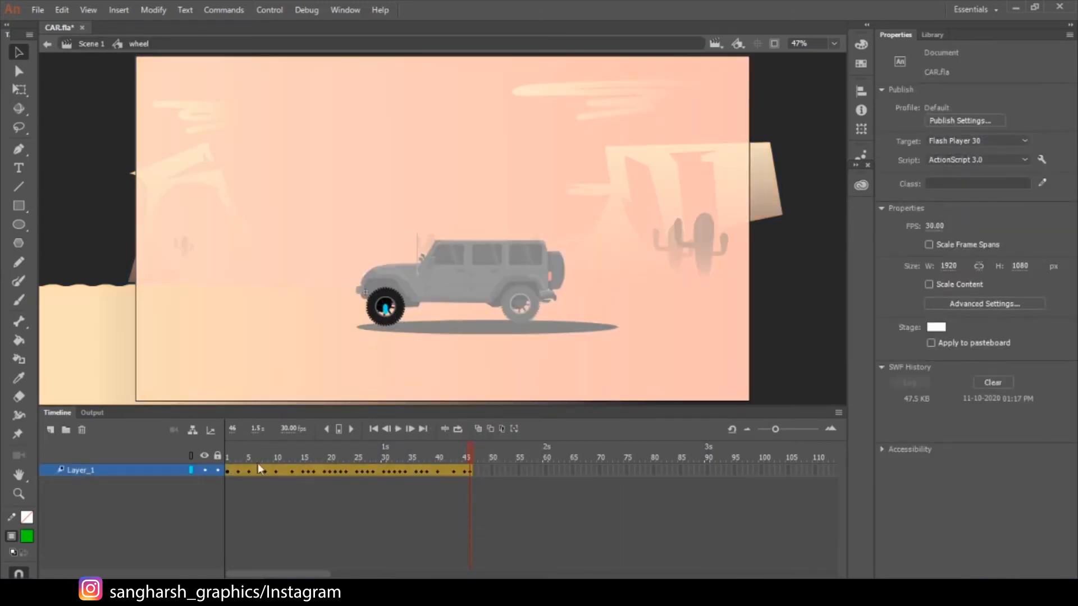
{"action": "left_click_drag", "start_coordinate": [240, 448], "coordinate": [202, 461]}
{"action": "left_click", "coordinate": [130, 468]}
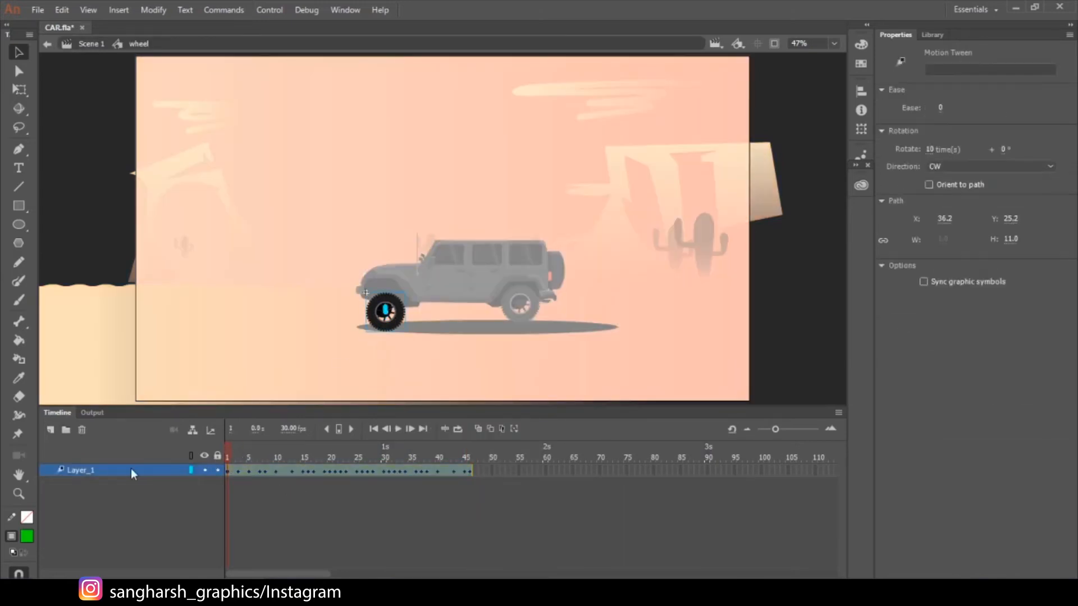
{"action": "right_click", "coordinate": [62, 469]}
{"action": "left_click", "coordinate": [392, 310]}
{"action": "right_click", "coordinate": [394, 306]}
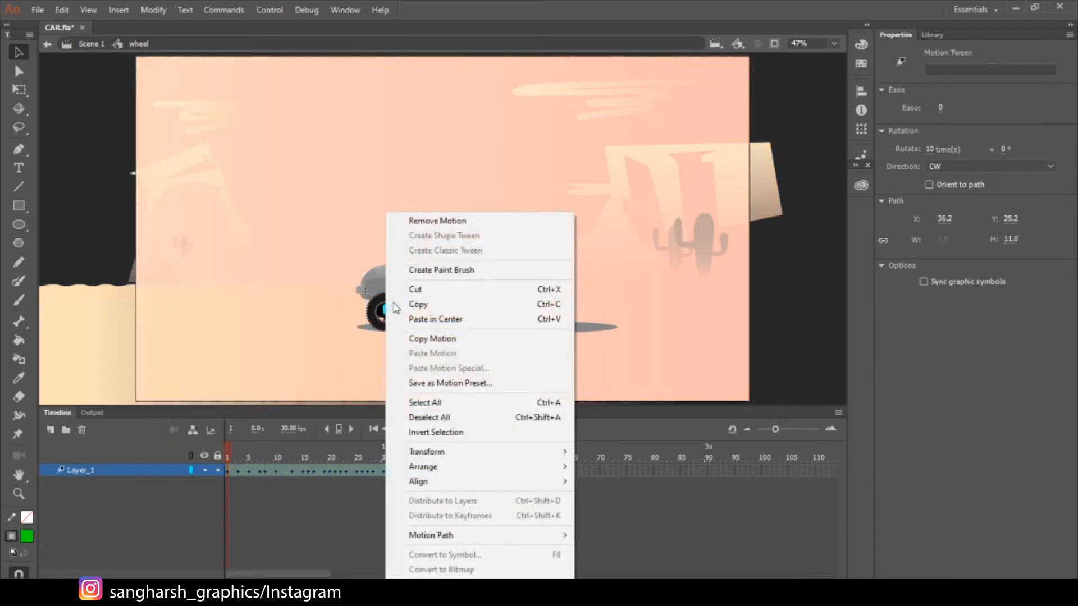
{"action": "left_click", "coordinate": [293, 506]}
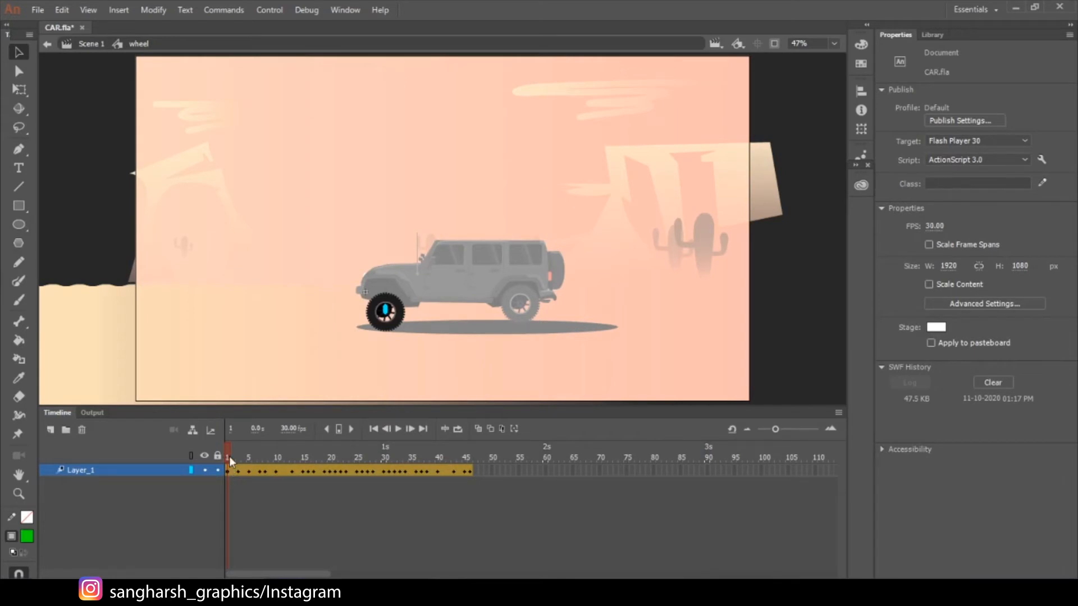
Step: Scrub the wheel tween to frame 46 and view the property keyframe types that can be inserted there, including Rotation
{"action": "left_click_drag", "start_coordinate": [230, 456], "coordinate": [470, 457]}
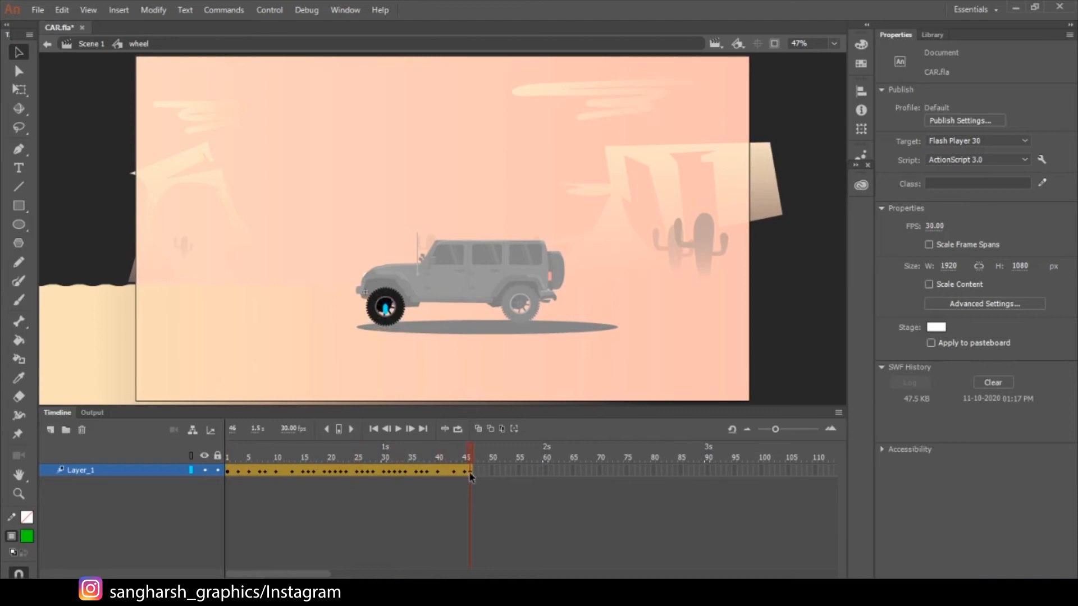
{"action": "right_click", "coordinate": [470, 473]}
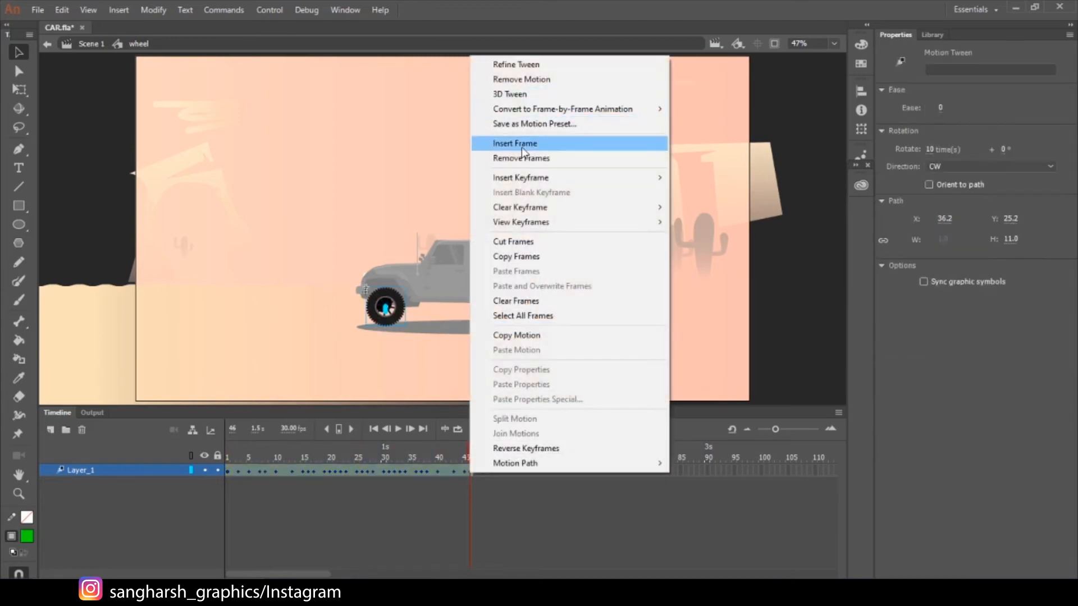
{"action": "left_click", "coordinate": [470, 479]}
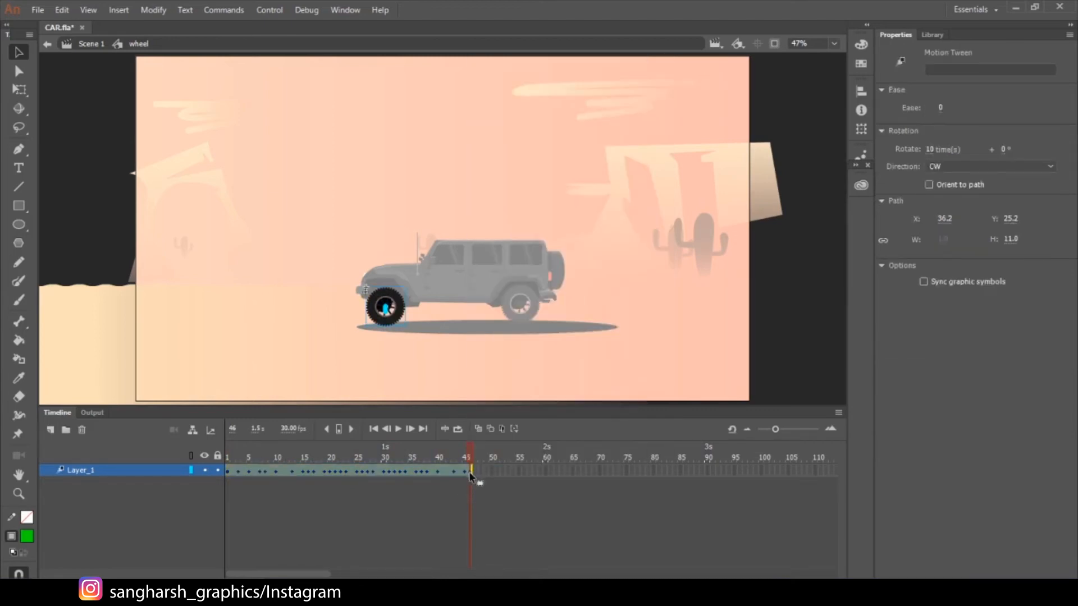
{"action": "right_click", "coordinate": [470, 474]}
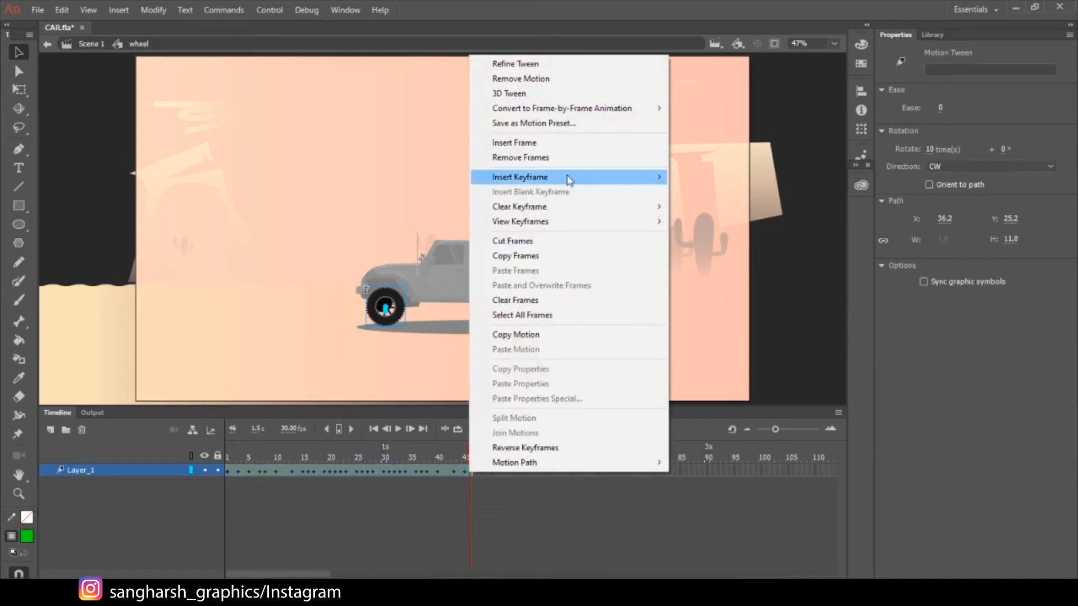
{"action": "mouse_move", "coordinate": [660, 178]}
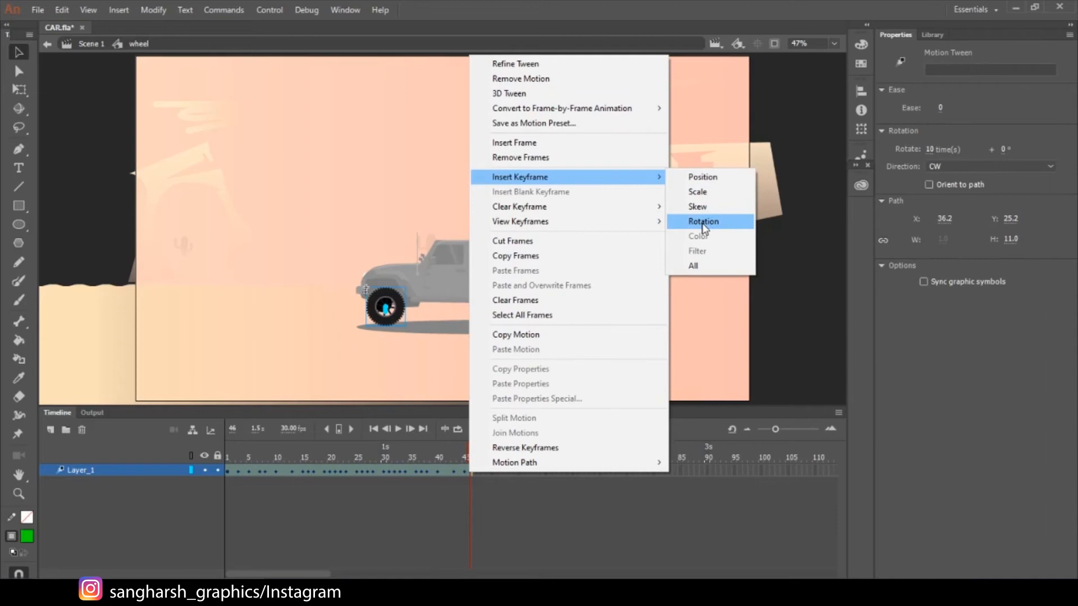
{"action": "left_click", "coordinate": [508, 488]}
Step: Compare the wheel at frames 45 and 46 and check the motion tween's properties at its last frame
{"action": "left_click", "coordinate": [467, 473]}
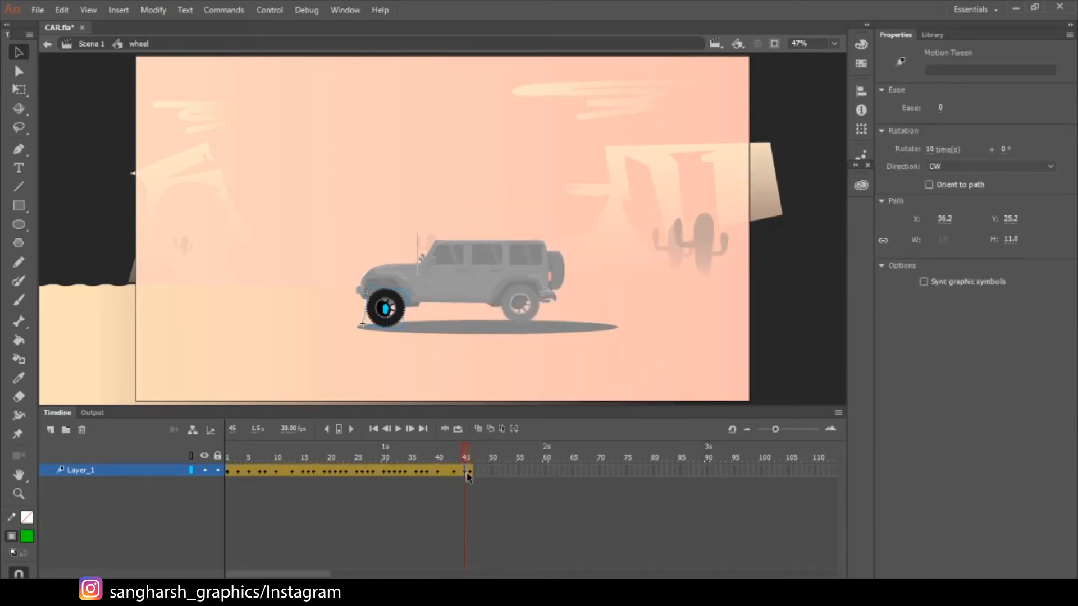
{"action": "left_click", "coordinate": [473, 480]}
{"action": "left_click", "coordinate": [471, 472]}
{"action": "left_click", "coordinate": [473, 480]}
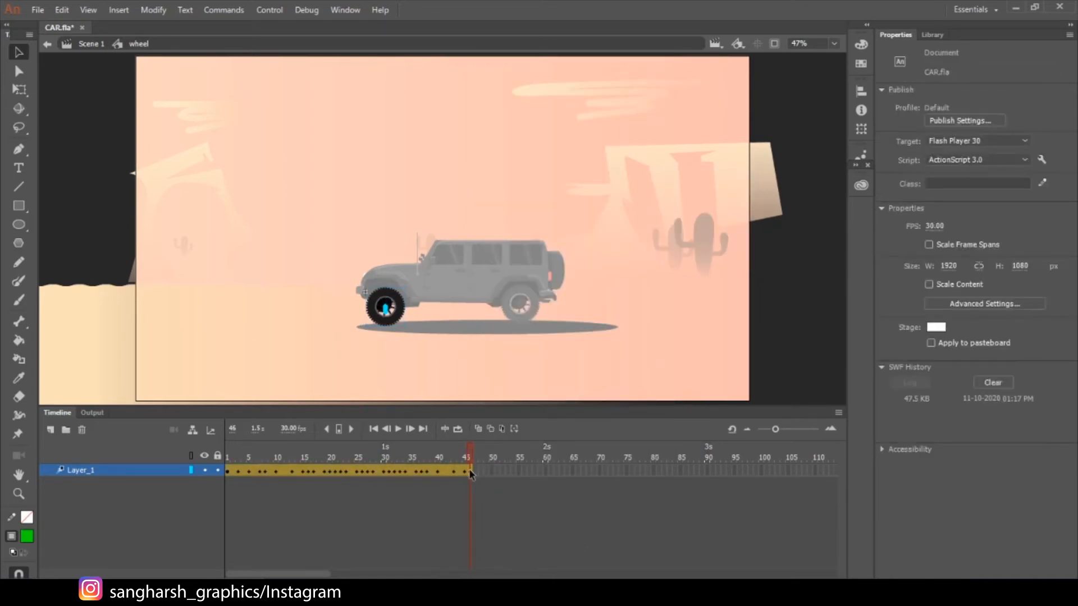
{"action": "left_click", "coordinate": [471, 474]}
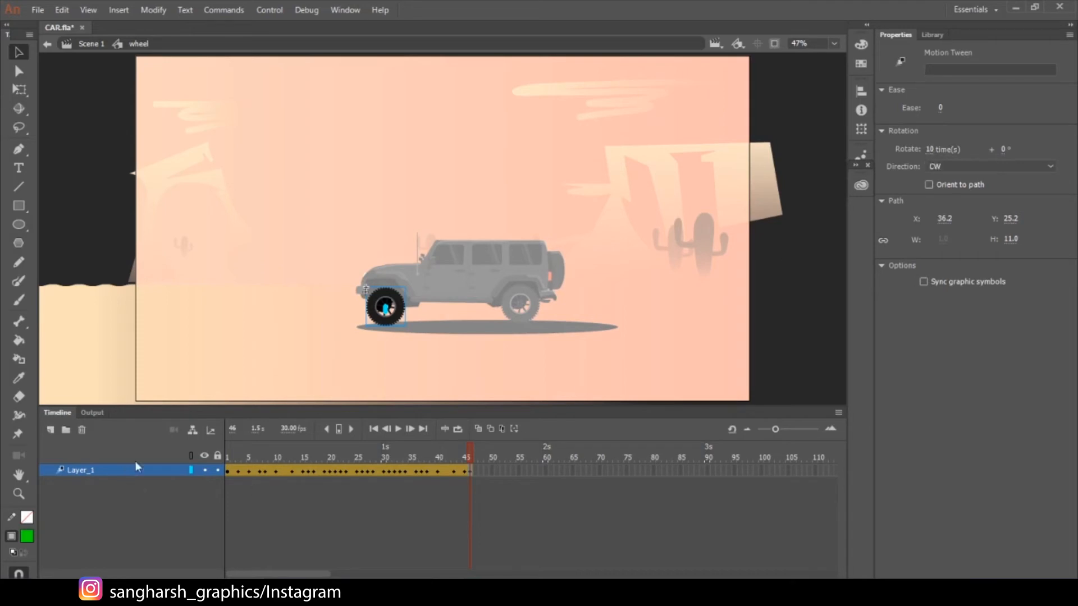
Step: Scrub repeatedly through the wheel symbol's tween at close range to examine how the wheel spins and bounces, ending at frame 1
{"action": "left_click_drag", "start_coordinate": [226, 452], "coordinate": [474, 460]}
{"action": "left_click_drag", "start_coordinate": [243, 454], "coordinate": [238, 453]}
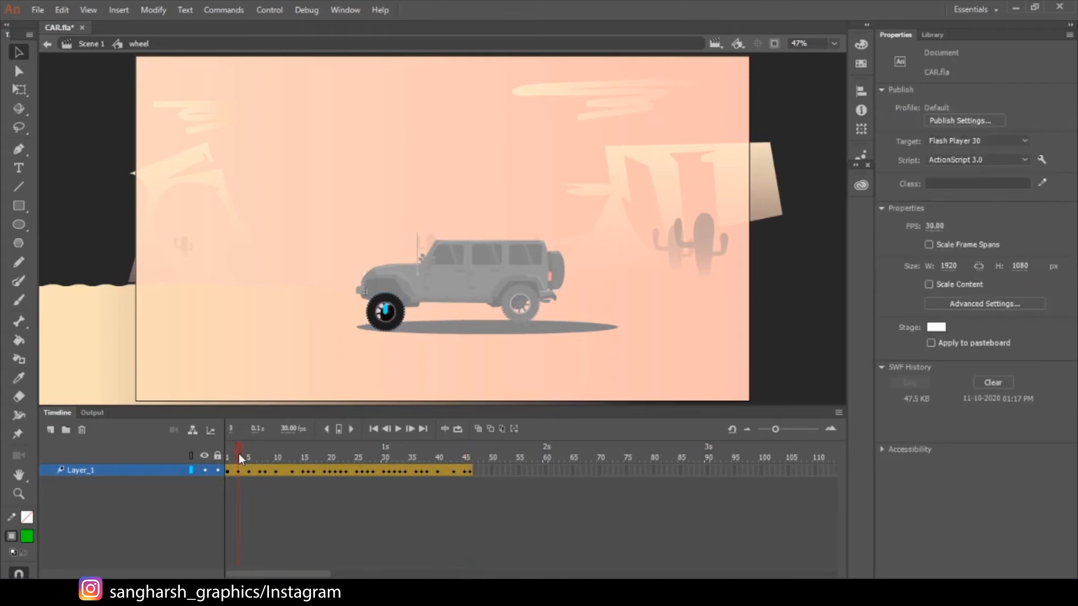
{"action": "left_click", "coordinate": [249, 495]}
{"action": "left_click_drag", "start_coordinate": [235, 454], "coordinate": [265, 456]}
{"action": "key", "text": "ctrl+equal"}
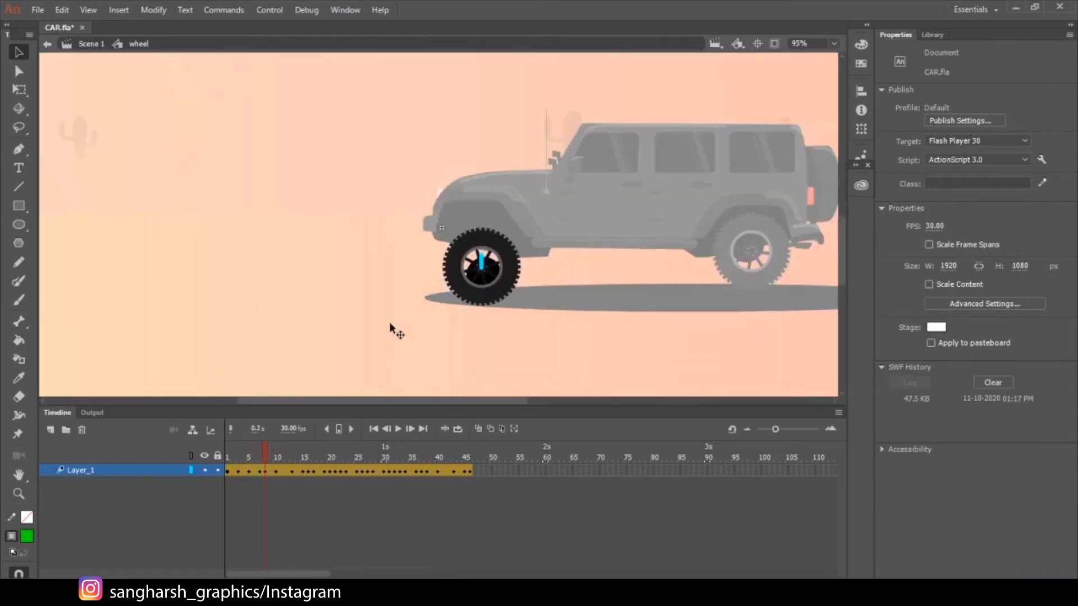
{"action": "left_click_drag", "start_coordinate": [261, 452], "coordinate": [334, 450]}
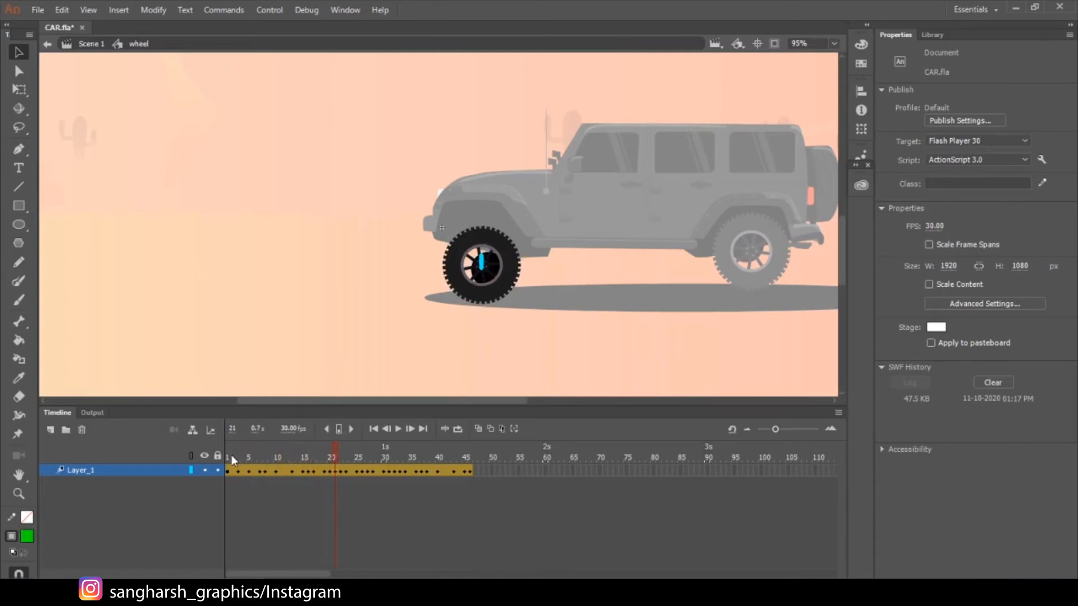
{"action": "mouse_move", "coordinate": [231, 456]}
{"action": "left_mouse_down"}
{"action": "mouse_move", "coordinate": [253, 457]}
{"action": "mouse_move", "coordinate": [238, 459]}
{"action": "left_mouse_up"}
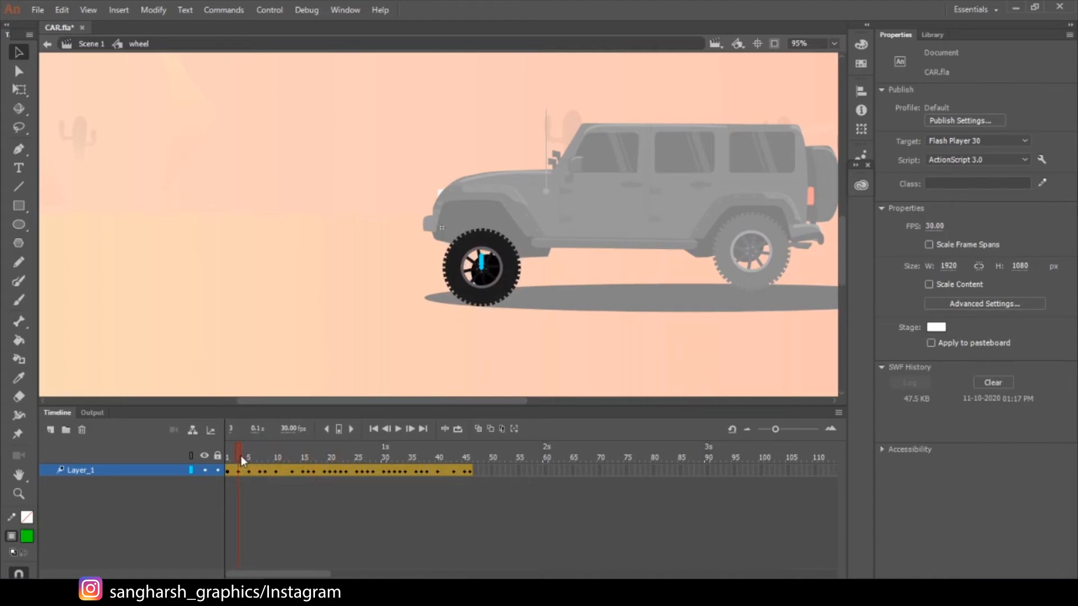
{"action": "left_click_drag", "start_coordinate": [241, 456], "coordinate": [339, 475]}
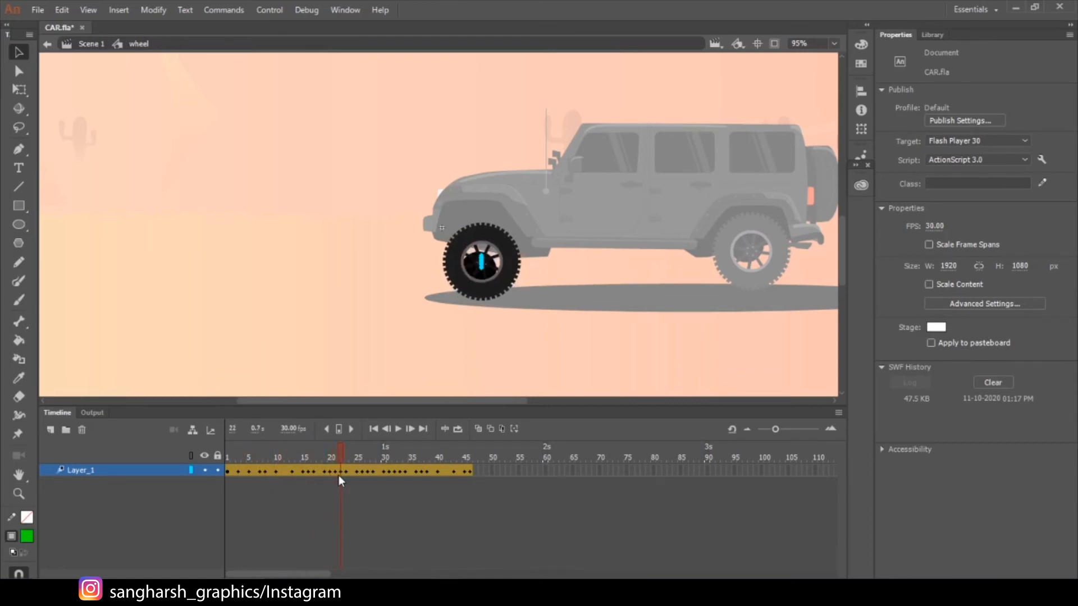
{"action": "left_click_drag", "start_coordinate": [339, 475], "coordinate": [215, 490]}
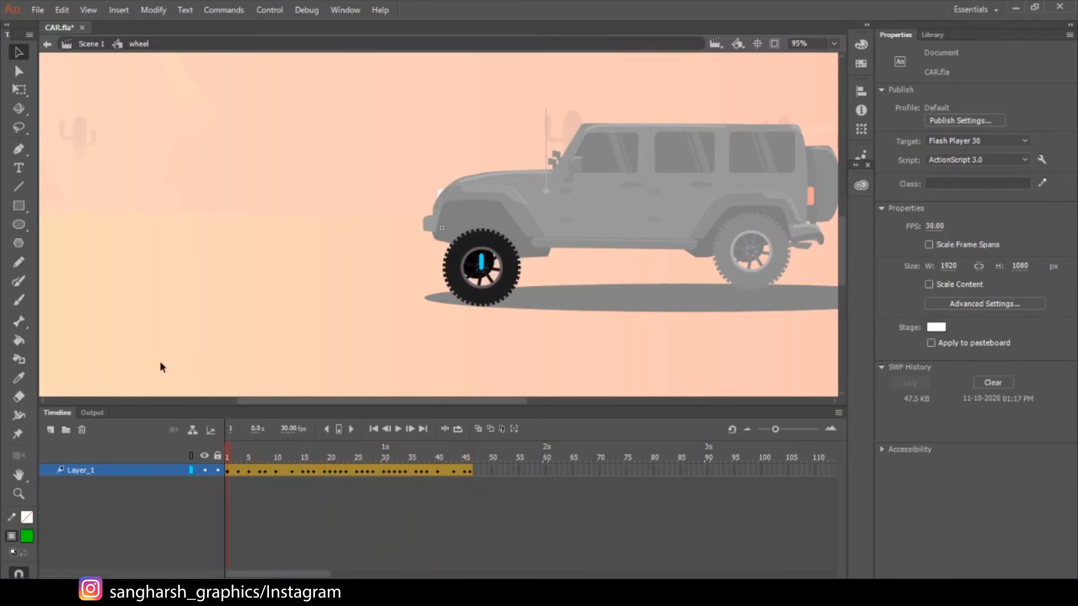
Step: Return to Scene 1, select the car body to view its available commands, and open the body symbol
{"action": "double_click", "coordinate": [173, 310]}
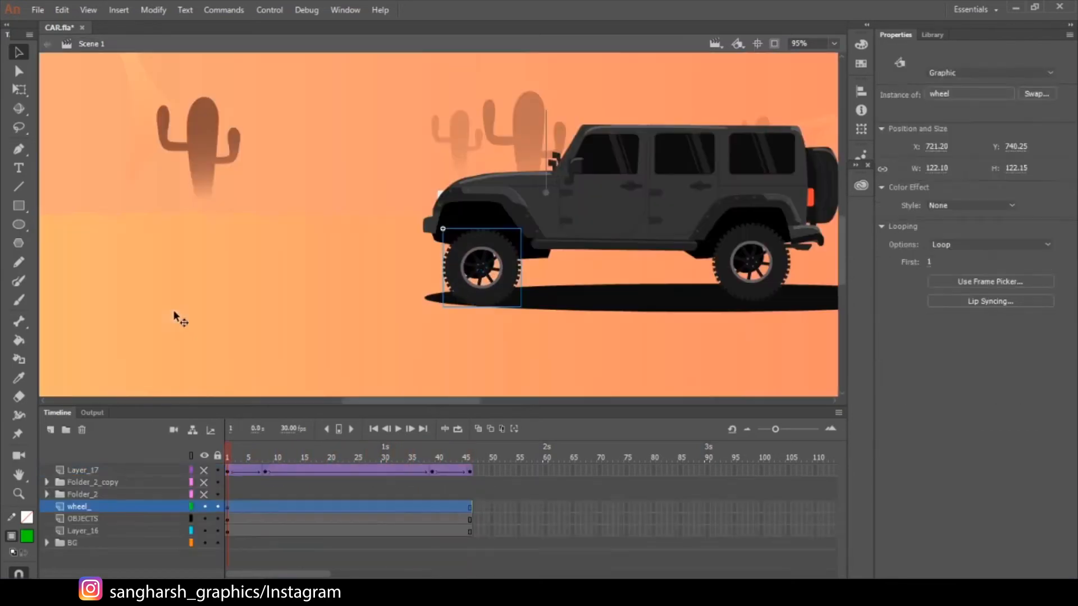
{"action": "left_click", "coordinate": [575, 206]}
{"action": "right_click", "coordinate": [661, 218]}
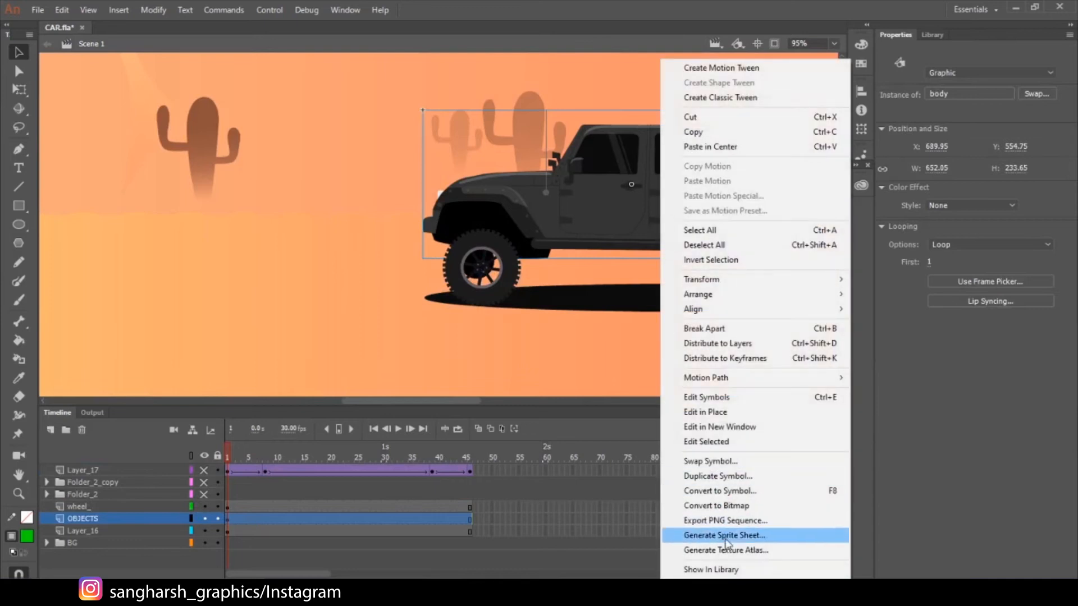
{"action": "double_click", "coordinate": [531, 223]}
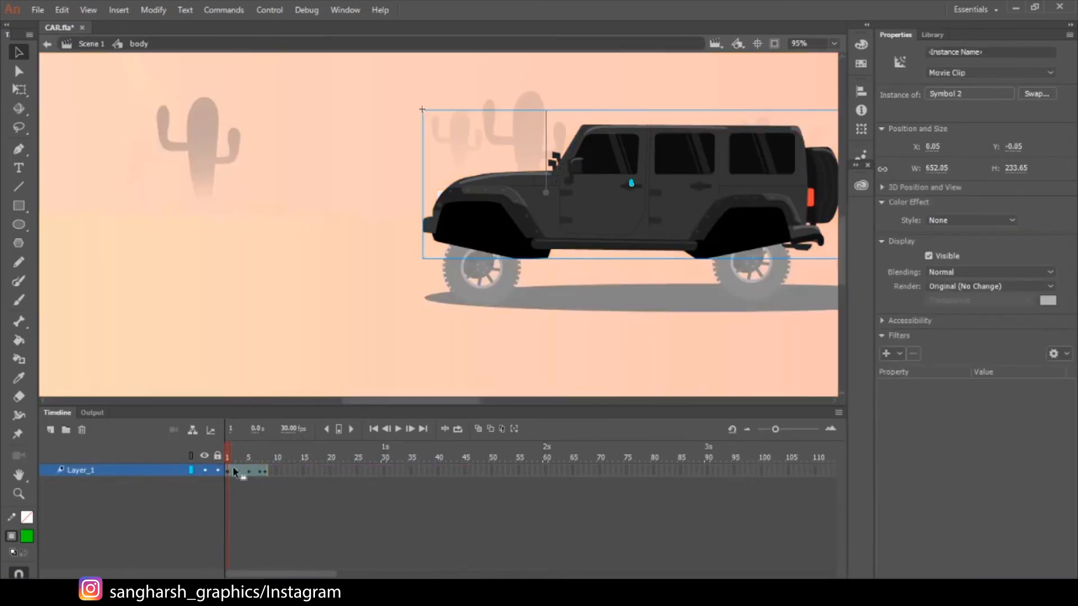
Step: Scrub the body symbol's motion tween between frames 1 and 8 to examine the body's vertical bounce and tween properties
{"action": "left_click_drag", "start_coordinate": [233, 460], "coordinate": [262, 460]}
{"action": "left_click", "coordinate": [266, 470]}
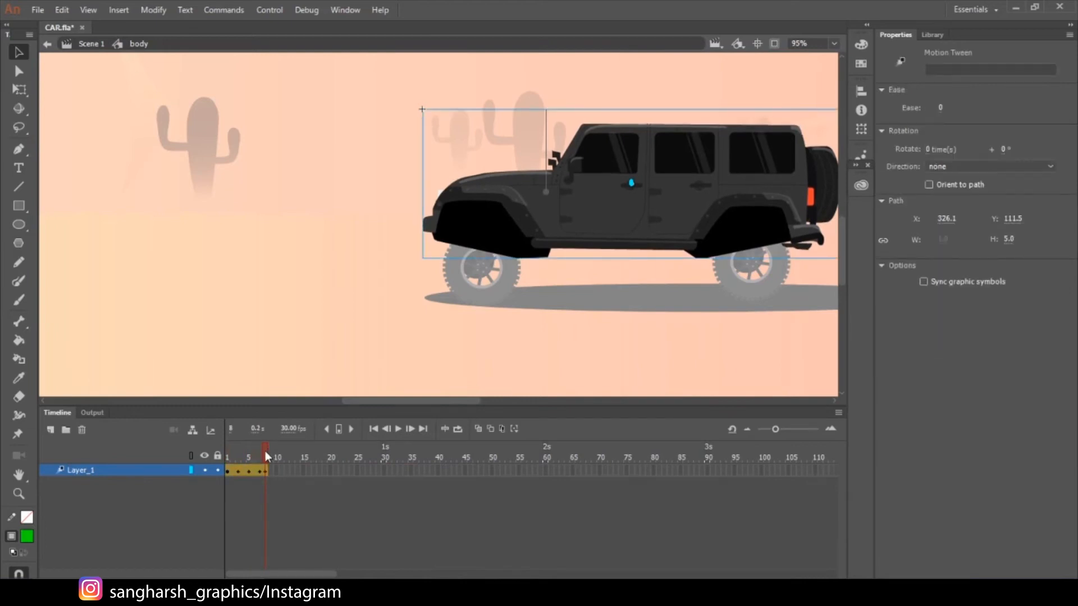
{"action": "left_click", "coordinate": [267, 452]}
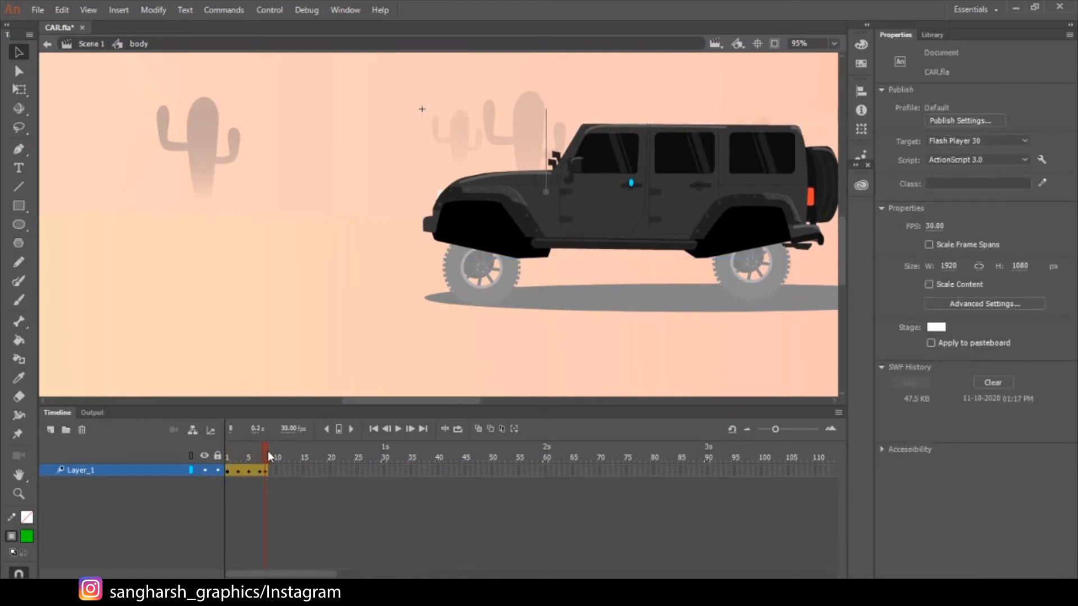
{"action": "left_click_drag", "start_coordinate": [252, 455], "coordinate": [268, 450]}
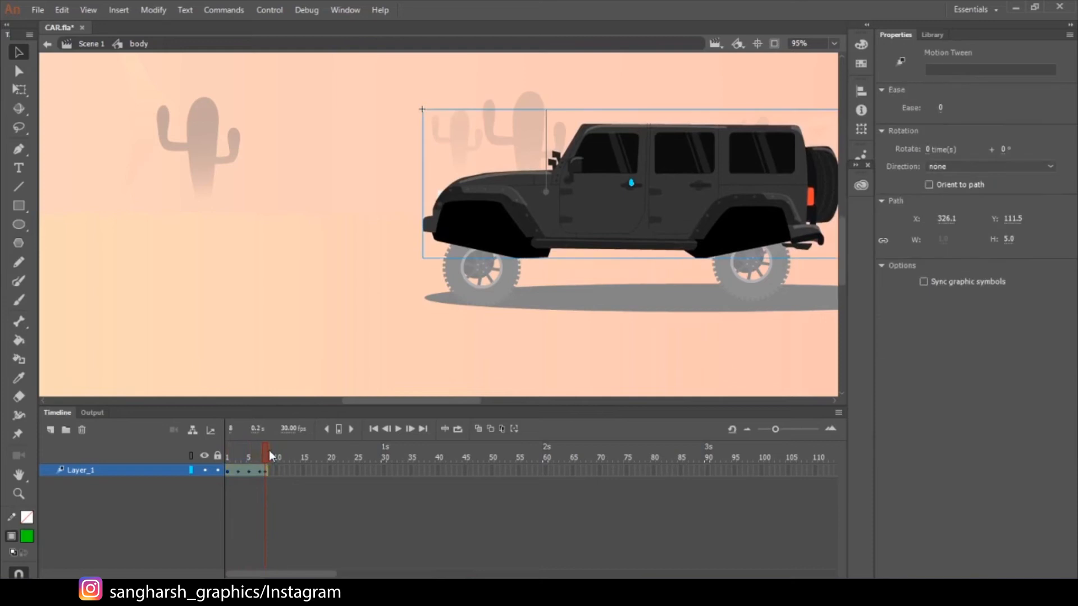
{"action": "mouse_move", "coordinate": [269, 452]}
{"action": "left_mouse_down"}
{"action": "mouse_move", "coordinate": [227, 458]}
{"action": "mouse_move", "coordinate": [264, 454]}
{"action": "left_mouse_up"}
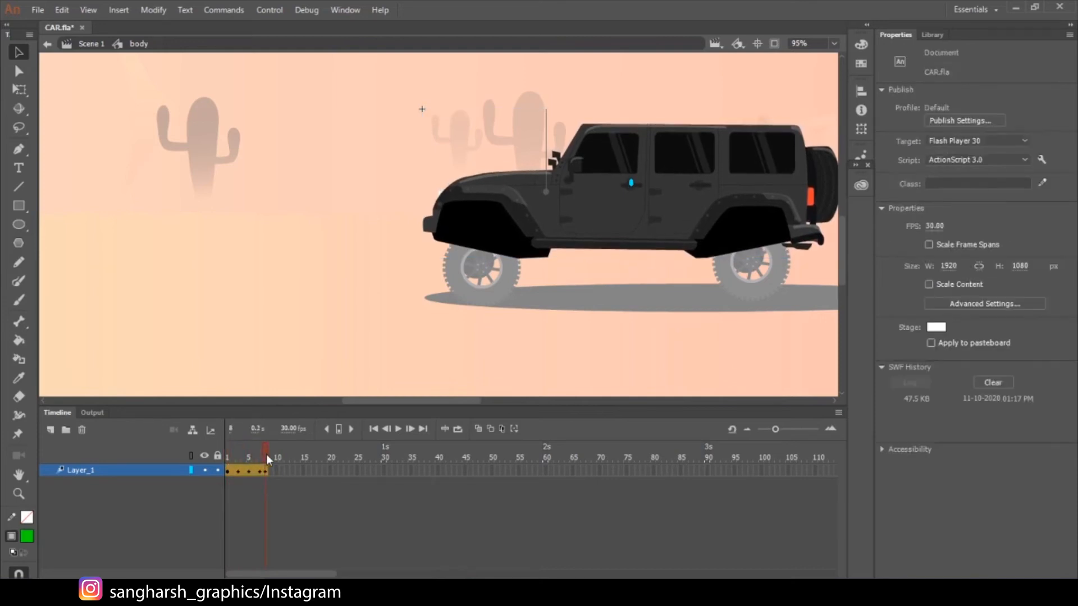
{"action": "left_click", "coordinate": [234, 467]}
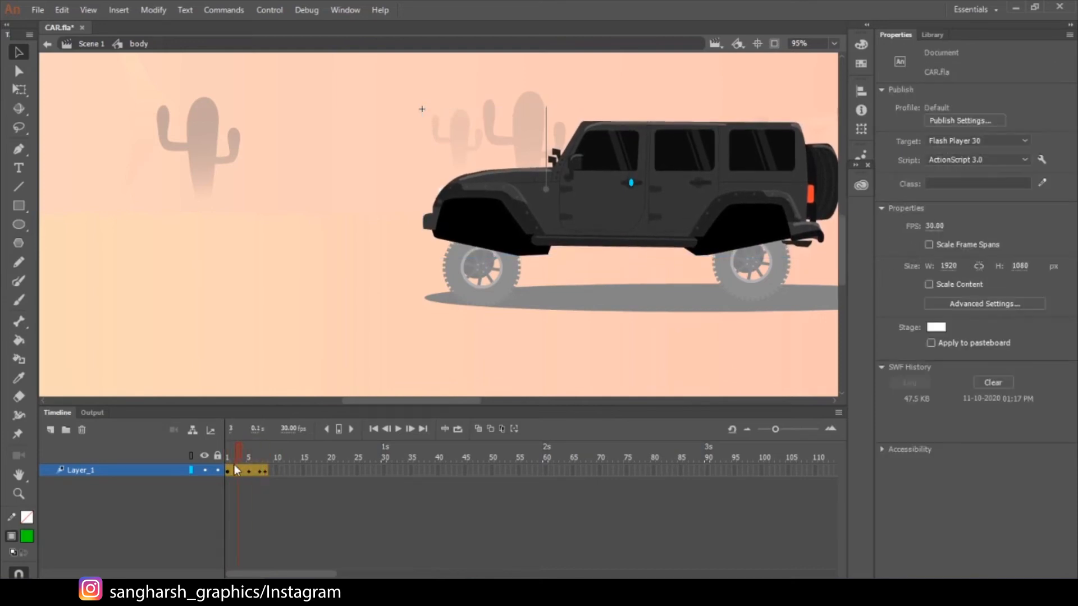
{"action": "left_click", "coordinate": [231, 466]}
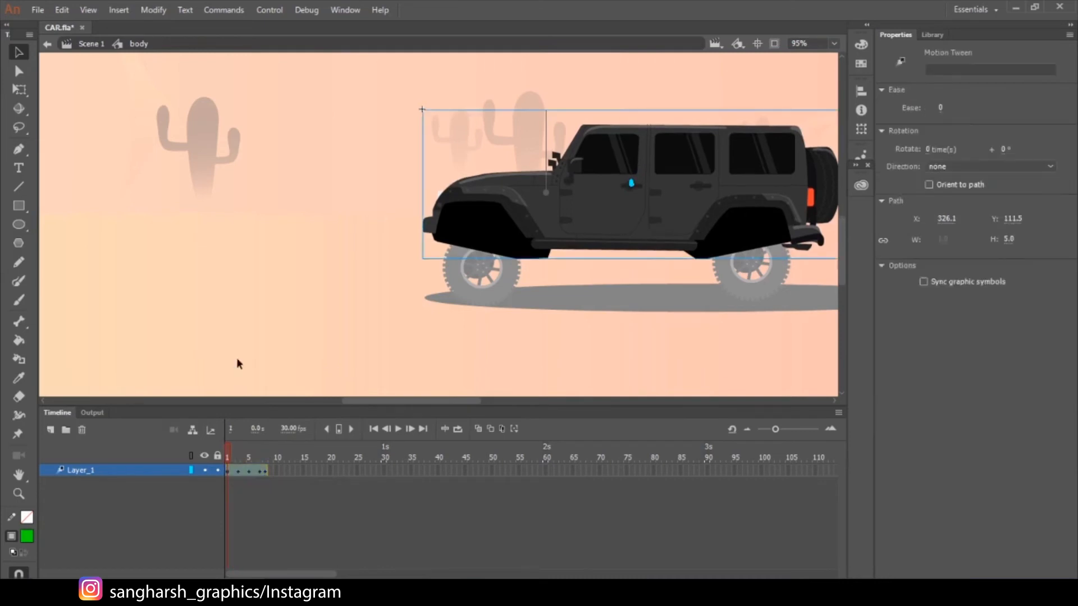
Step: Return to Scene 1, scrub the main timeline to frame 32 to watch the car's combined motion, and select the OBJECTS layer
{"action": "double_click", "coordinate": [243, 294]}
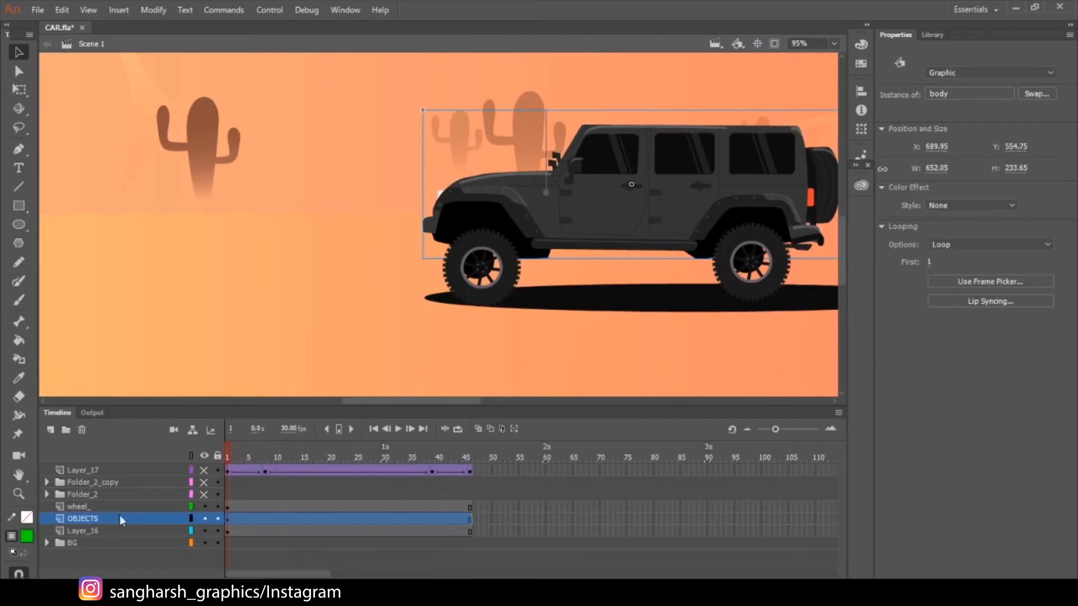
{"action": "left_click_drag", "start_coordinate": [231, 444], "coordinate": [393, 457]}
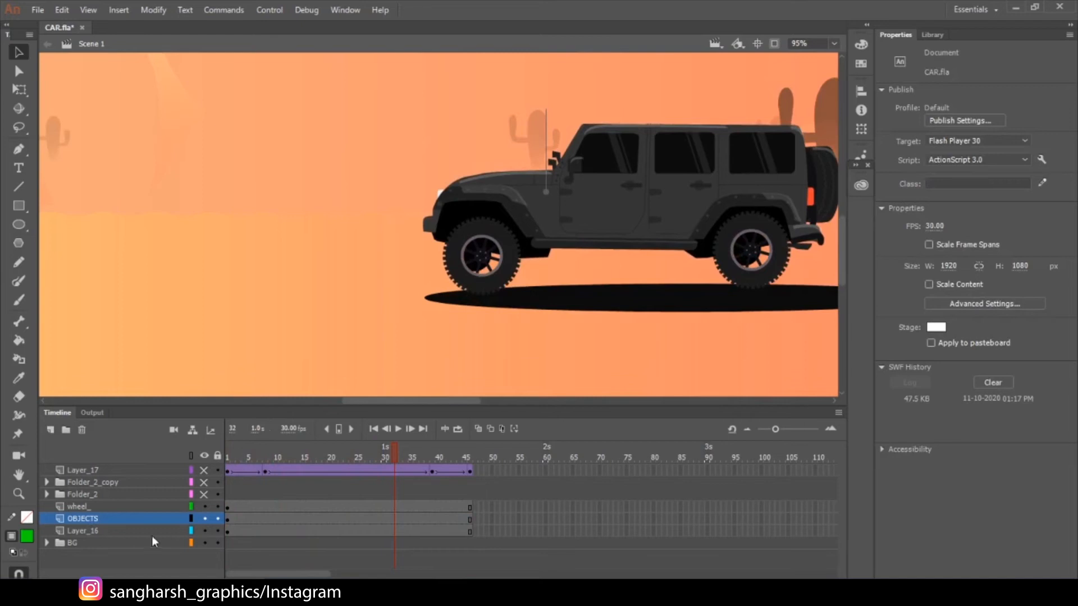
{"action": "double_click", "coordinate": [135, 520]}
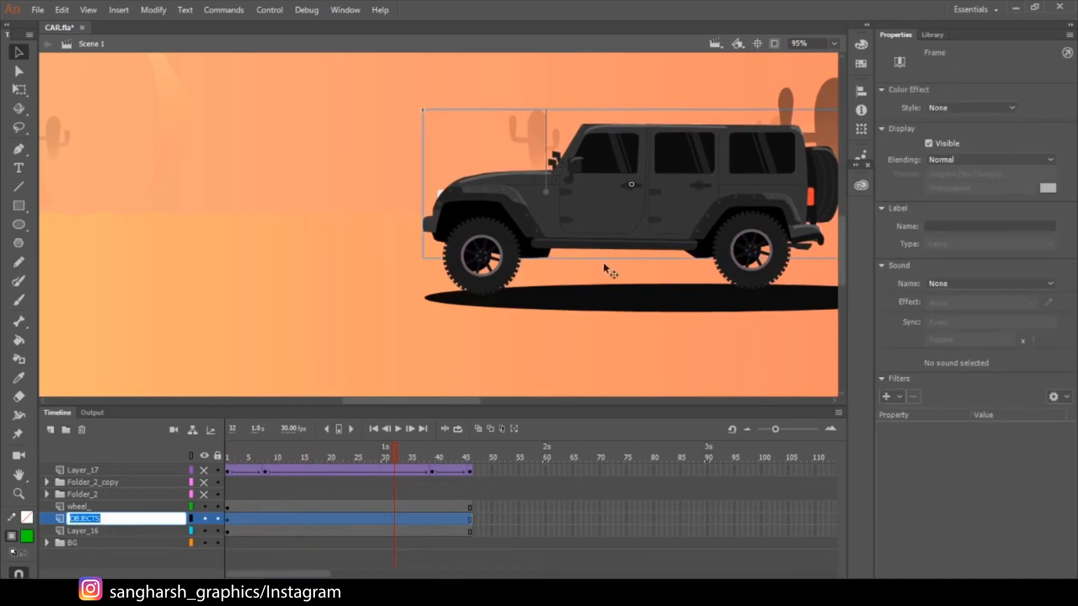
Step: Recheck the bounce tween inside the body symbol and return to Scene 1 at frame 15
{"action": "double_click", "coordinate": [550, 192]}
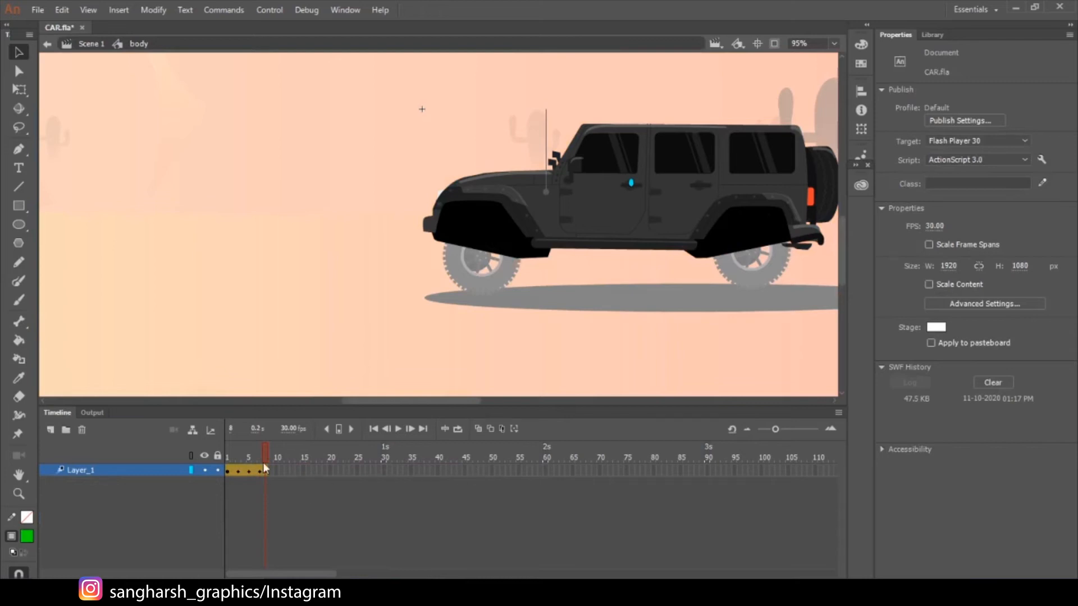
{"action": "mouse_move", "coordinate": [262, 462]}
{"action": "left_mouse_down"}
{"action": "mouse_move", "coordinate": [237, 465]}
{"action": "mouse_move", "coordinate": [258, 461]}
{"action": "left_mouse_up"}
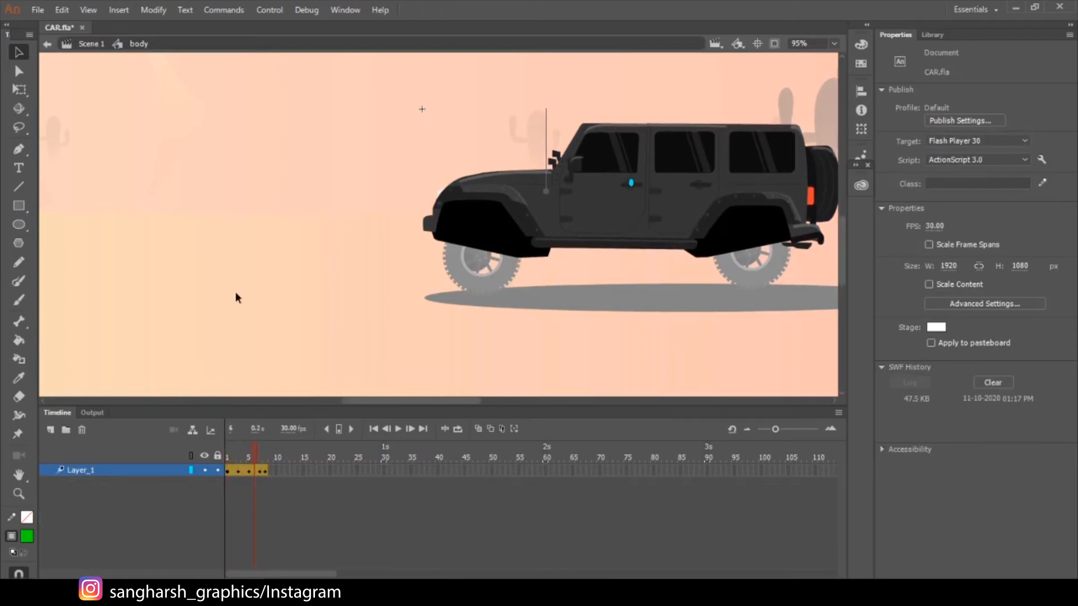
{"action": "double_click", "coordinate": [234, 292]}
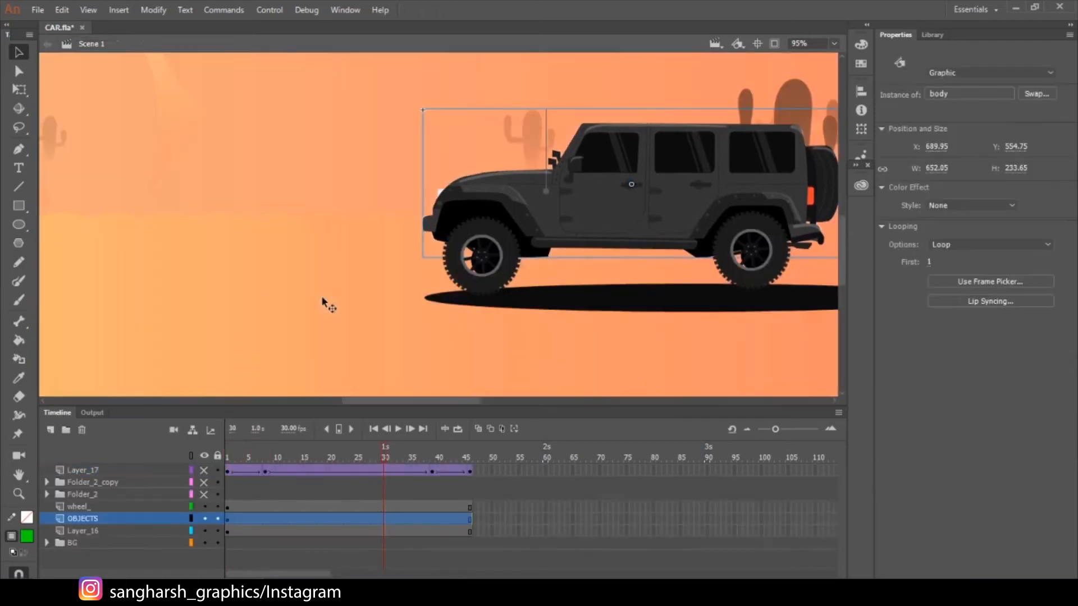
{"action": "left_click", "coordinate": [303, 450]}
Step: Select the wheel_, OBJECTS and Layer_16 layers in turn to identify the wheels, car body and shadow on the stage
{"action": "left_click", "coordinate": [102, 508]}
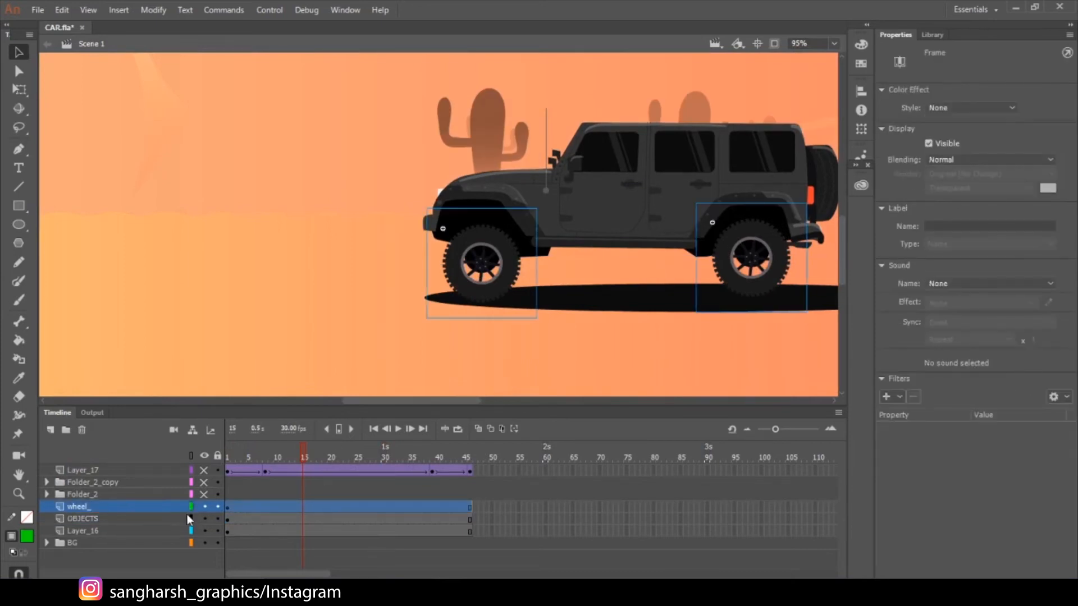
{"action": "left_click", "coordinate": [158, 519]}
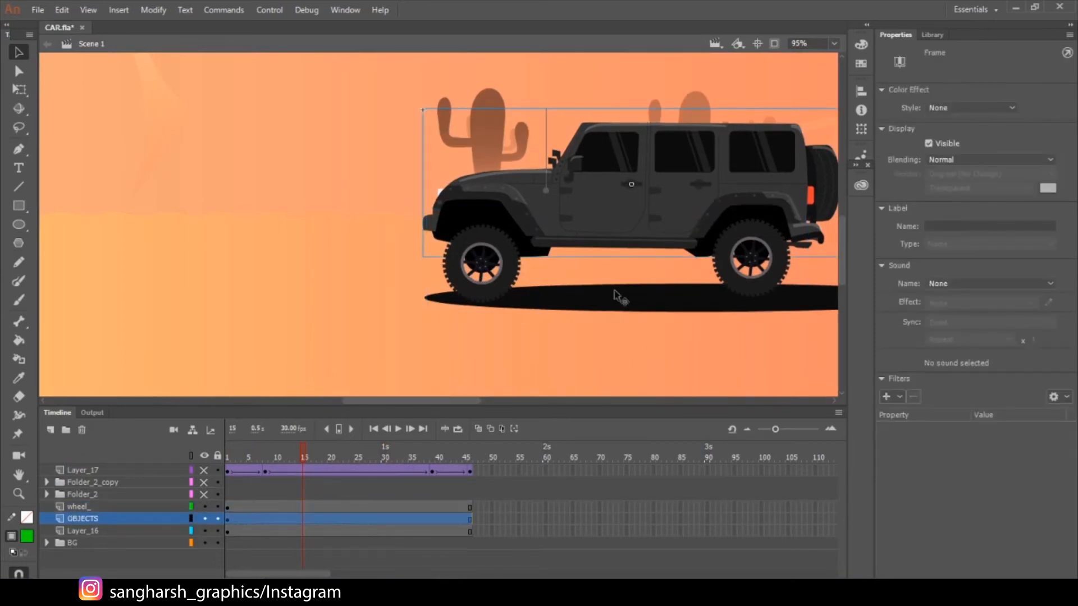
{"action": "left_click", "coordinate": [94, 530]}
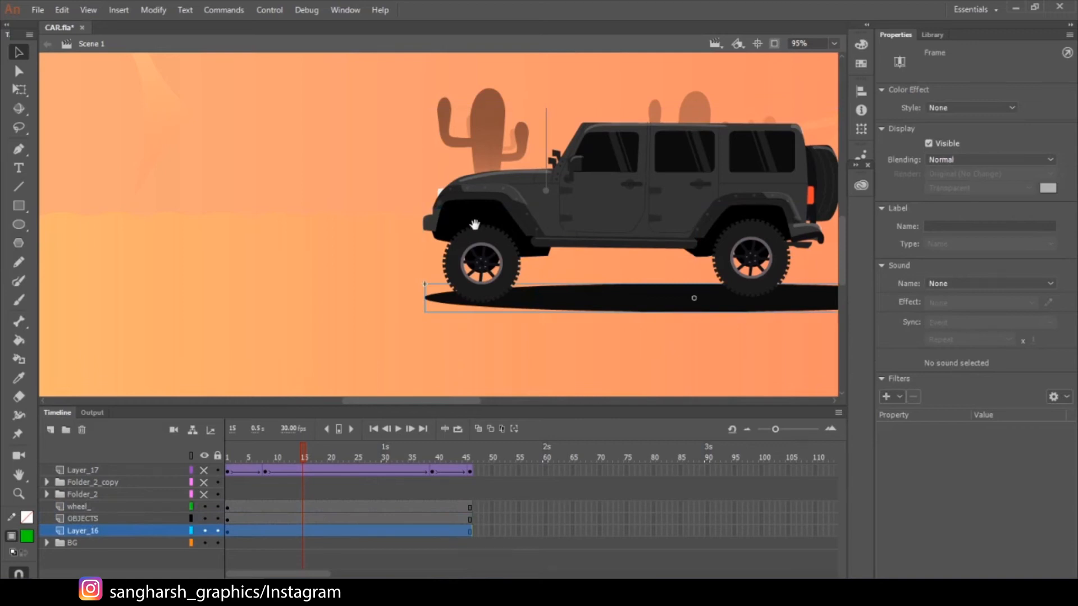
{"action": "left_click_drag", "start_coordinate": [474, 224], "coordinate": [304, 225]}
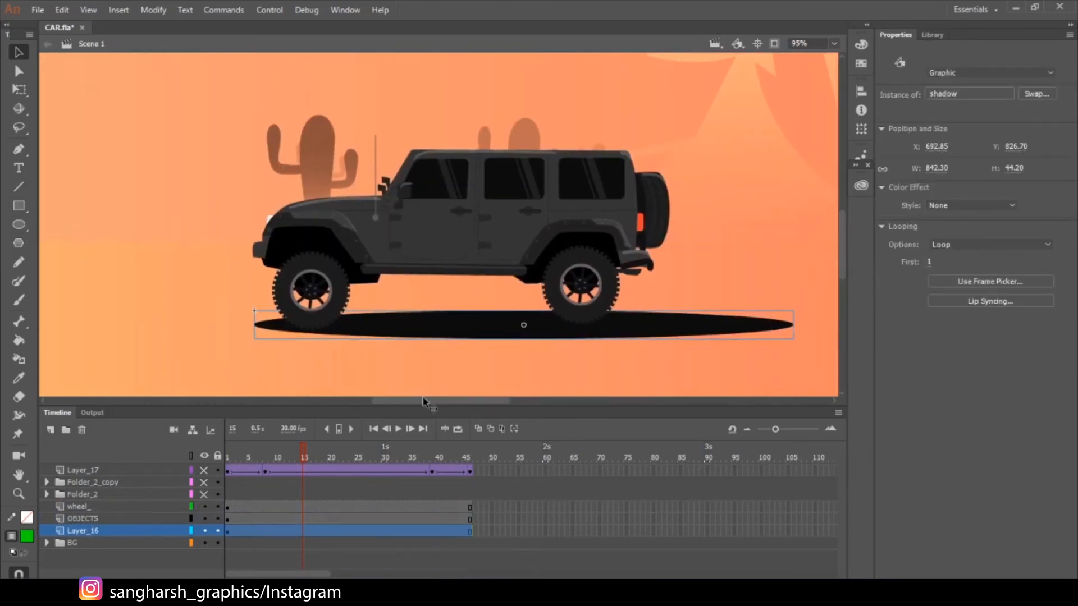
Step: Check the frame commands available on Layer_16 and open the shadow symbol beneath the car
{"action": "right_click", "coordinate": [269, 539]}
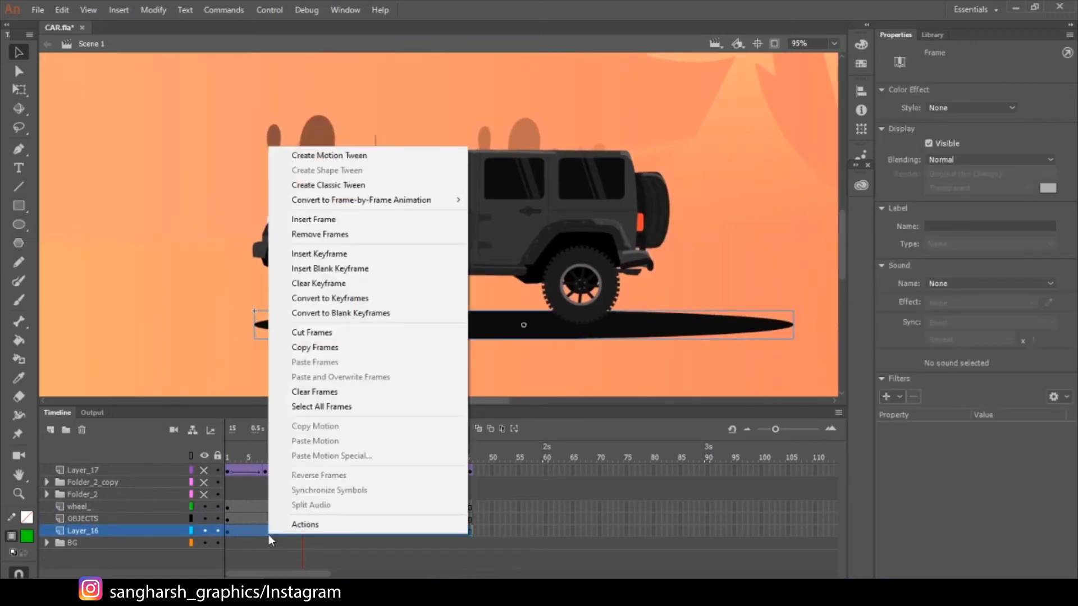
{"action": "left_click", "coordinate": [161, 533]}
{"action": "double_click", "coordinate": [161, 531]}
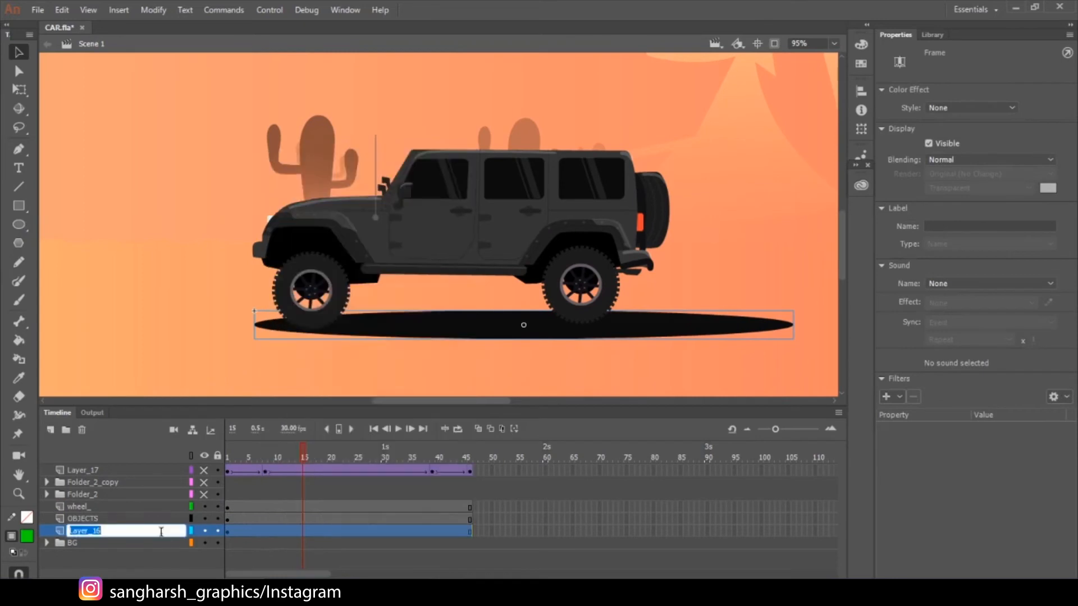
{"action": "left_click", "coordinate": [288, 531]}
{"action": "double_click", "coordinate": [444, 324]}
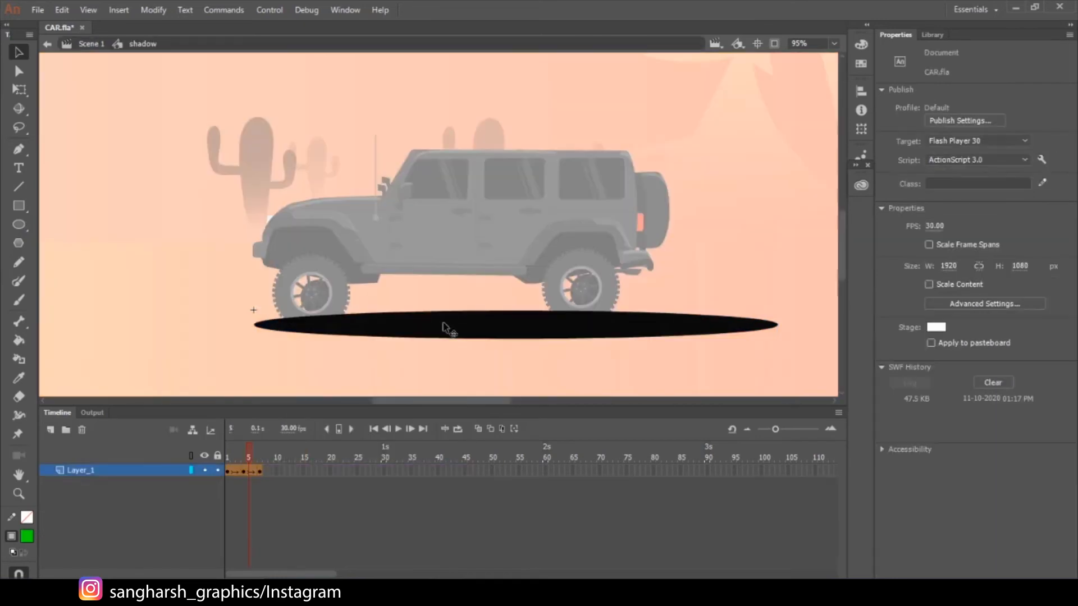
Step: Scrub the shadow symbol between frames 1 and 4 and check the tween commands on its first keyframe
{"action": "left_click_drag", "start_coordinate": [251, 458], "coordinate": [228, 464]}
{"action": "right_click", "coordinate": [227, 472]}
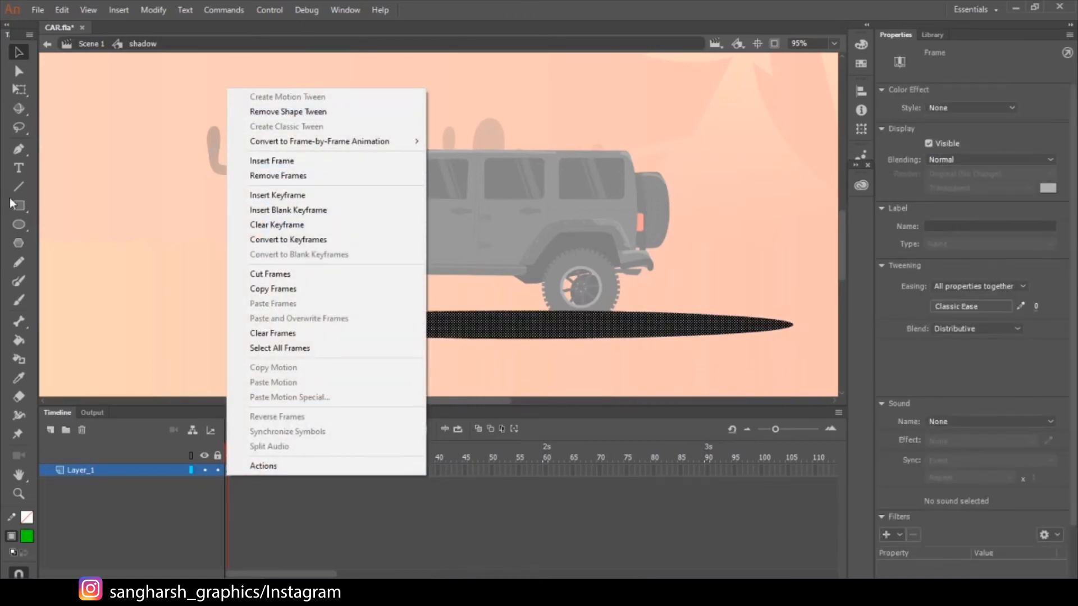
{"action": "left_click", "coordinate": [294, 560]}
{"action": "mouse_move", "coordinate": [227, 453]}
{"action": "left_mouse_down"}
{"action": "mouse_move", "coordinate": [265, 446]}
{"action": "mouse_move", "coordinate": [230, 454]}
{"action": "mouse_move", "coordinate": [244, 454]}
{"action": "left_mouse_up"}
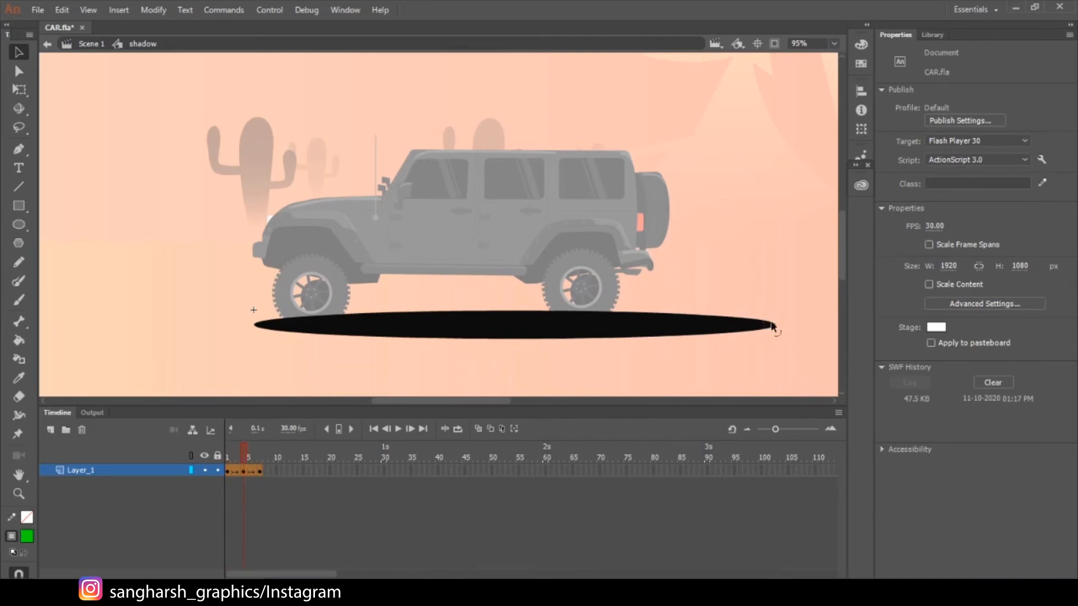
Step: Select the shadow shape at frame 4 for free transformation and scrub up to frame 7 to examine how its width changes
{"action": "left_click", "coordinate": [457, 334]}
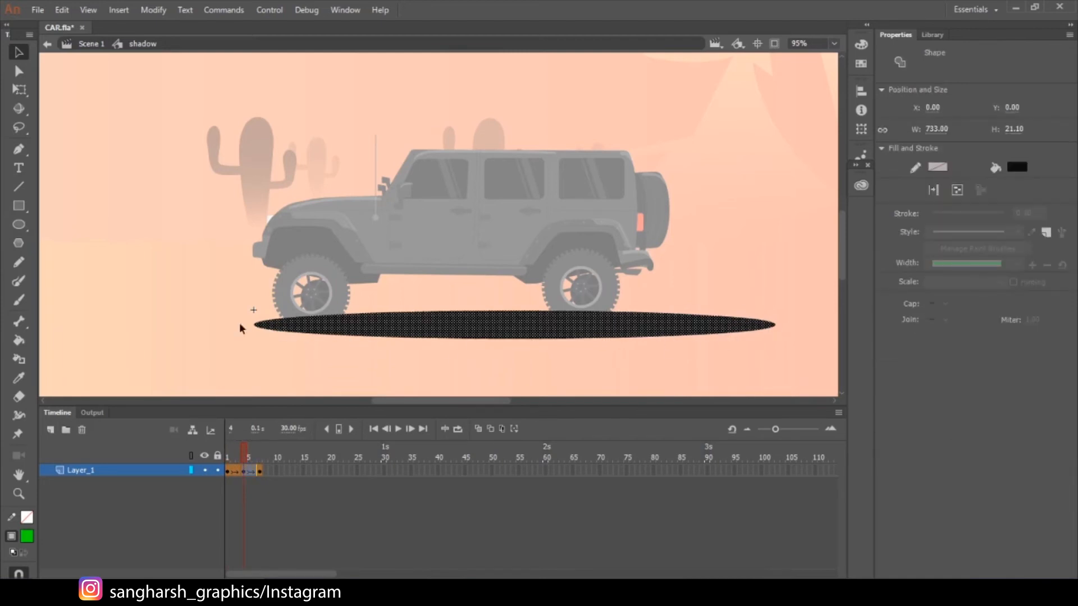
{"action": "key", "text": "q"}
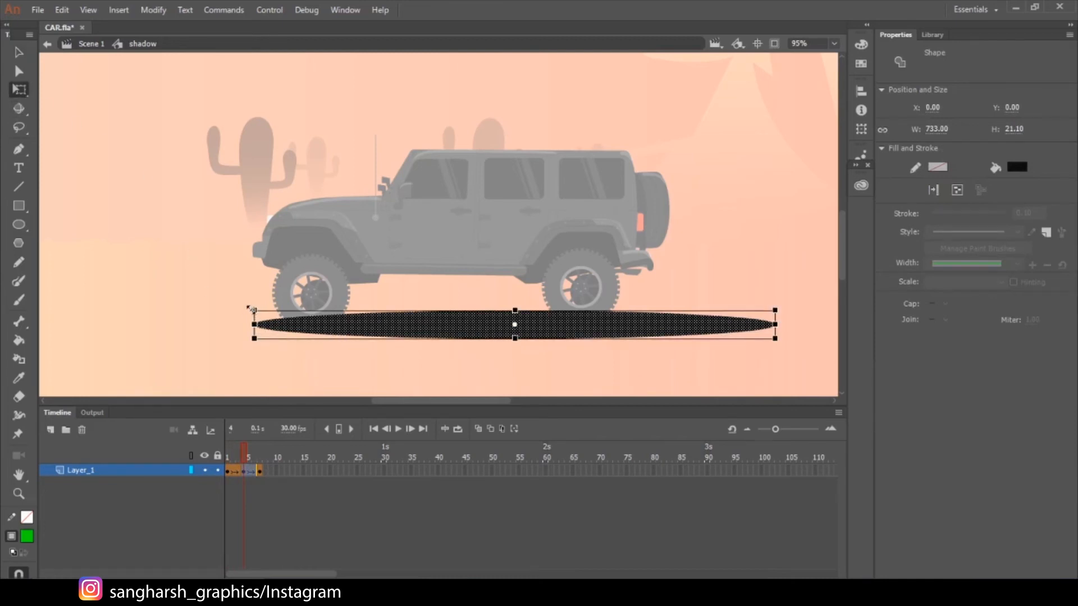
{"action": "left_click", "coordinate": [680, 311]}
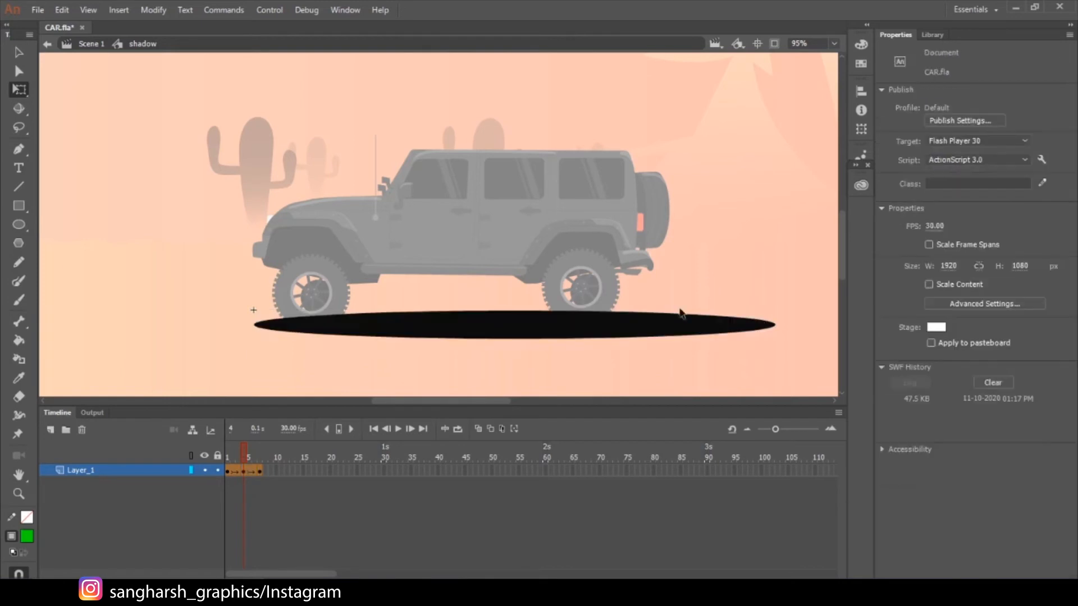
{"action": "left_click", "coordinate": [753, 330]}
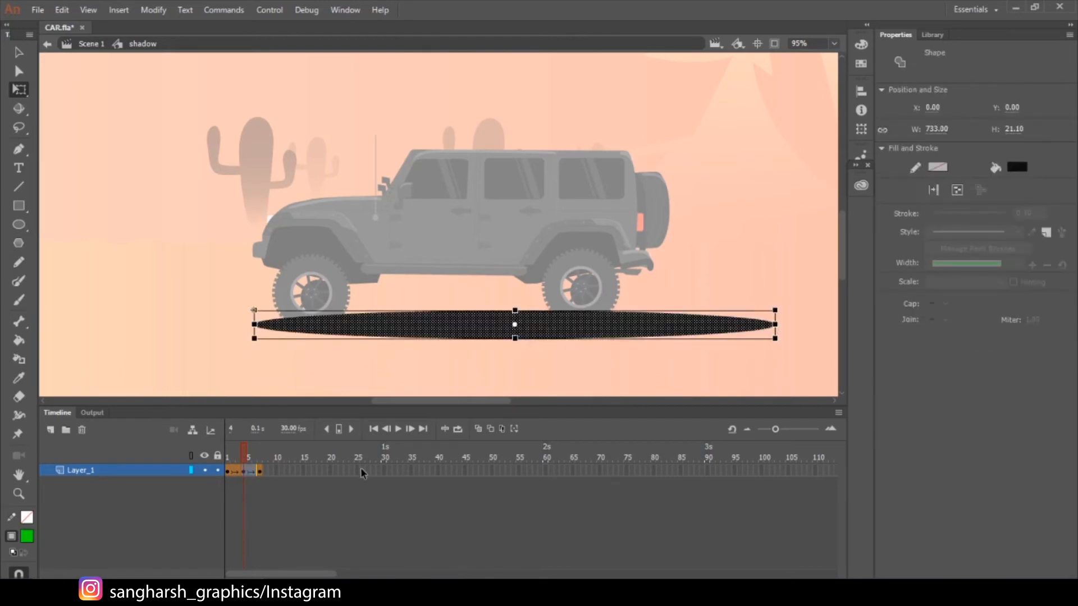
{"action": "left_click_drag", "start_coordinate": [238, 452], "coordinate": [260, 451]}
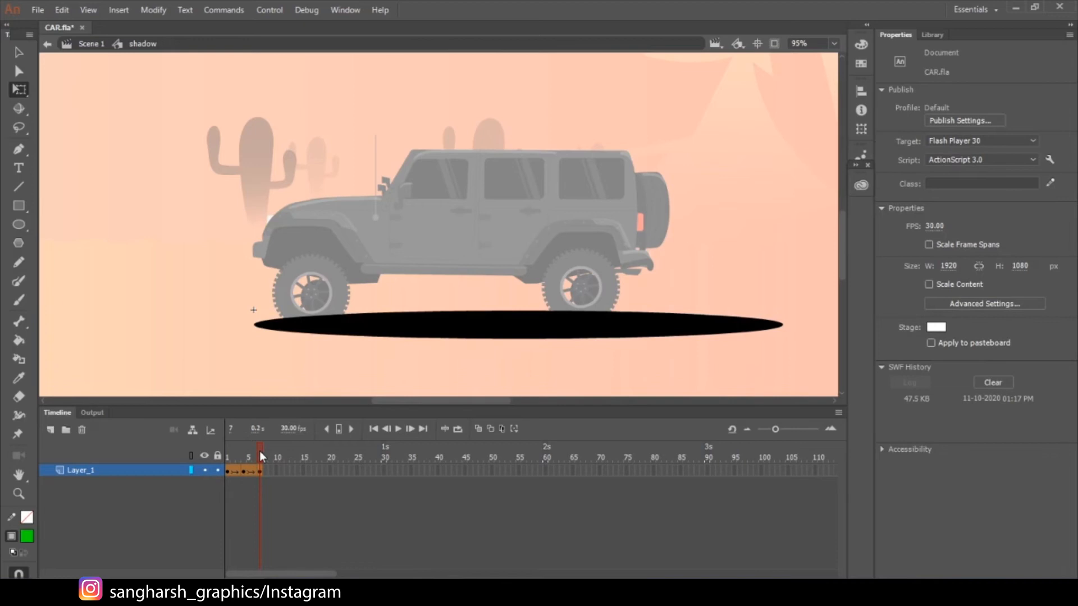
{"action": "left_click_drag", "start_coordinate": [259, 450], "coordinate": [232, 457]}
Step: Return to Scene 1 and scrub the main timeline to frame 32 to watch the shadow move with the car
{"action": "double_click", "coordinate": [186, 324]}
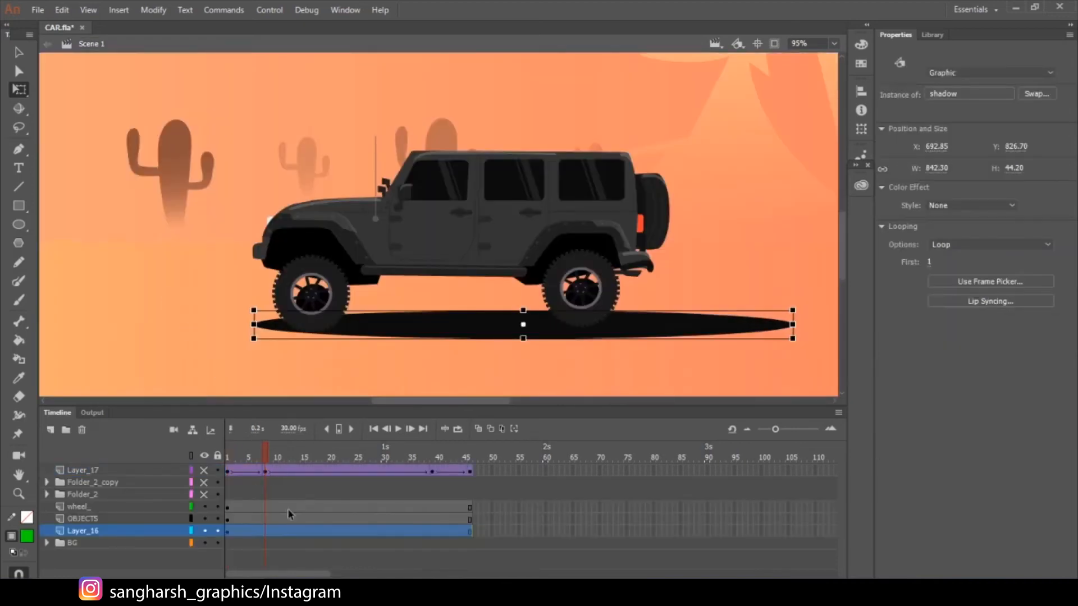
{"action": "left_click", "coordinate": [472, 532]}
{"action": "left_click_drag", "start_coordinate": [466, 452], "coordinate": [395, 488]}
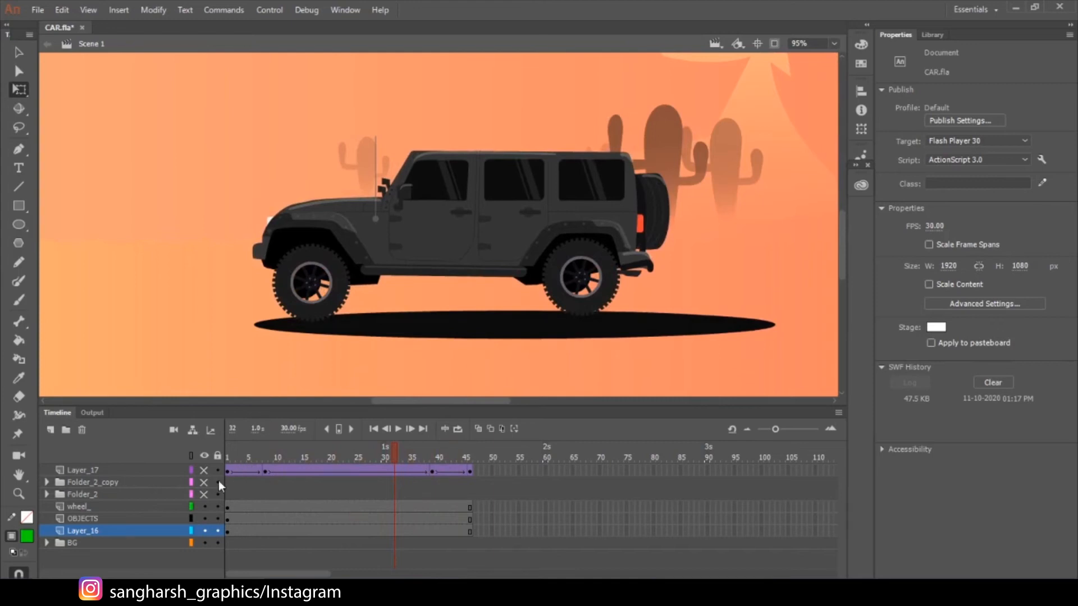
Step: Show the hidden Folder_2 and Folder_2_copy layer folders and Layer_17
{"action": "left_click", "coordinate": [203, 495]}
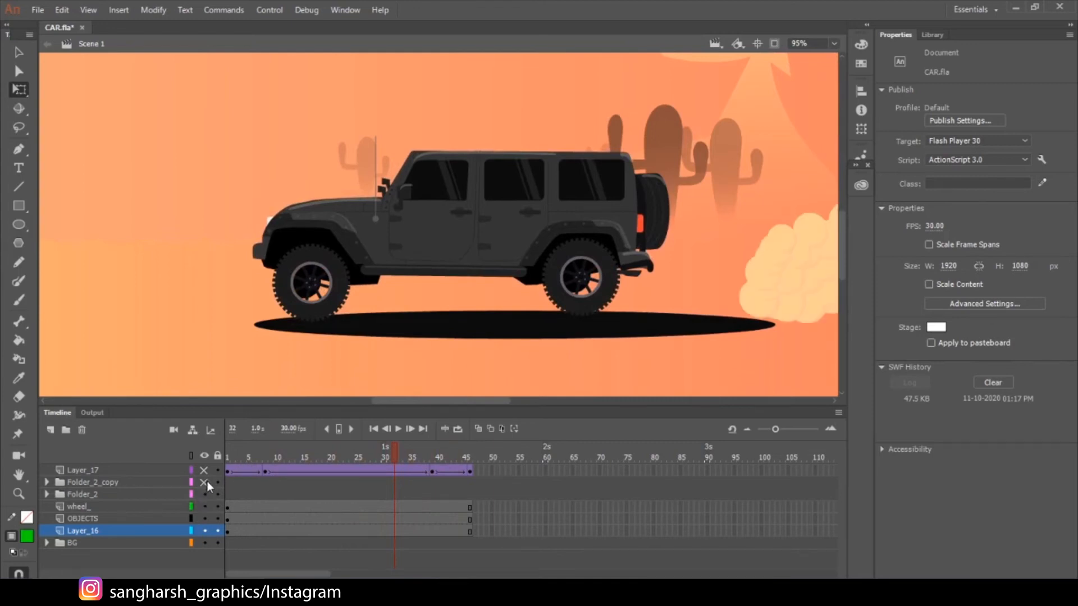
{"action": "left_click", "coordinate": [205, 482]}
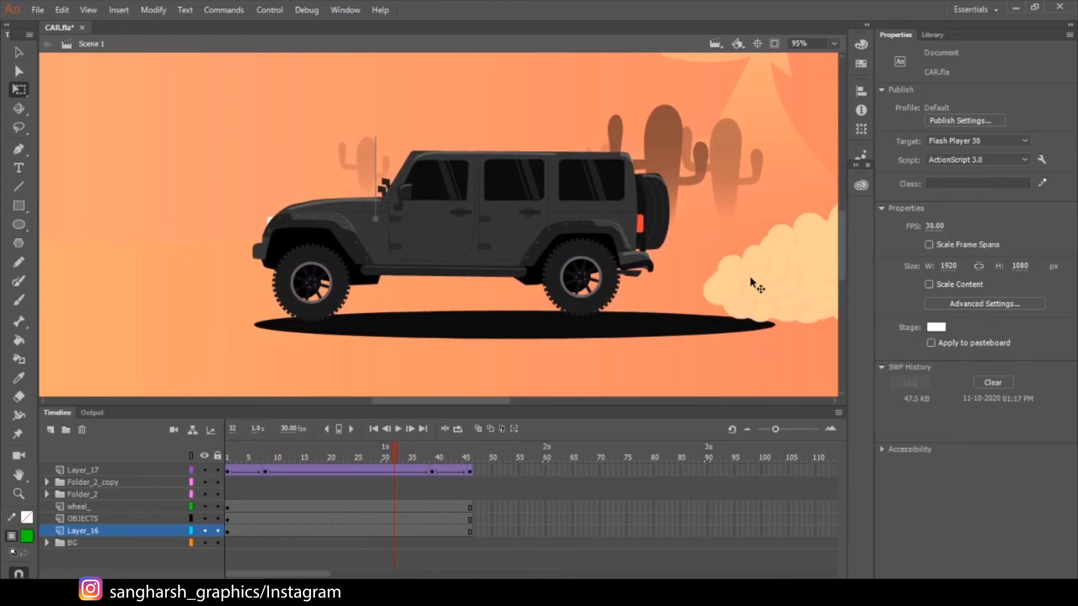
{"action": "double_click", "coordinate": [808, 261]}
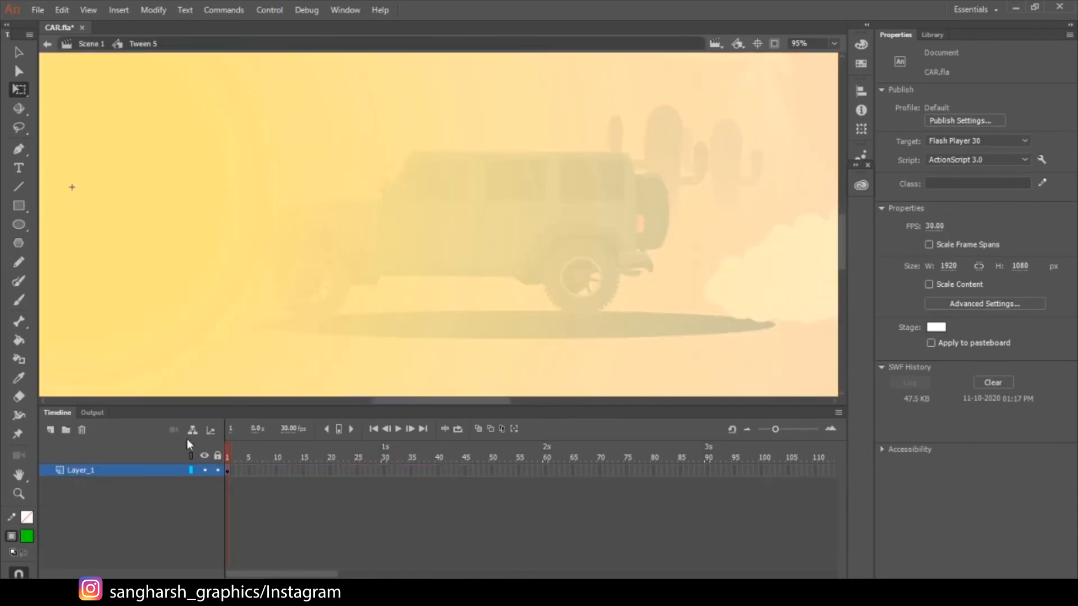
{"action": "left_click", "coordinate": [216, 337]}
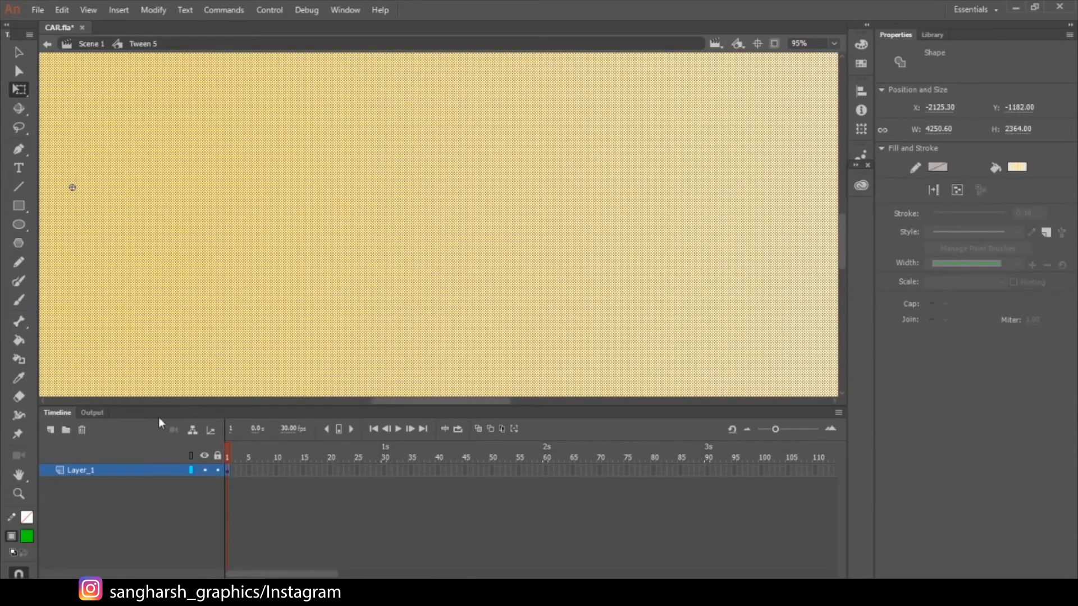
{"action": "scroll", "coordinate": [581, 297], "scroll_direction": "down", "scroll_amount": 9}
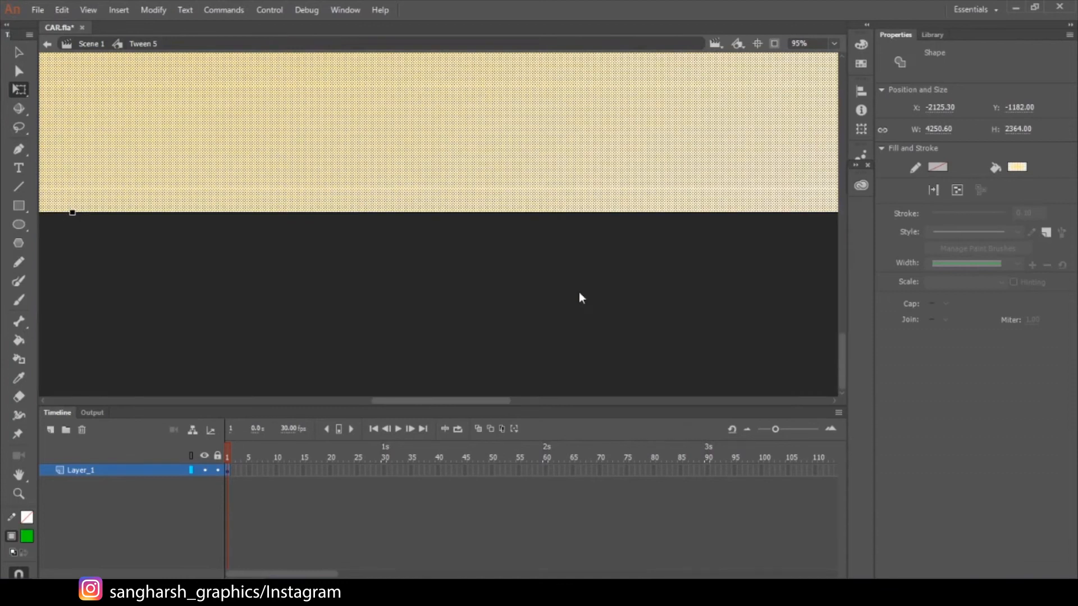
{"action": "double_click", "coordinate": [581, 297]}
Step: Hide Layer_17 and undo the accidental move of the cactus instance near the car
{"action": "left_click", "coordinate": [204, 471]}
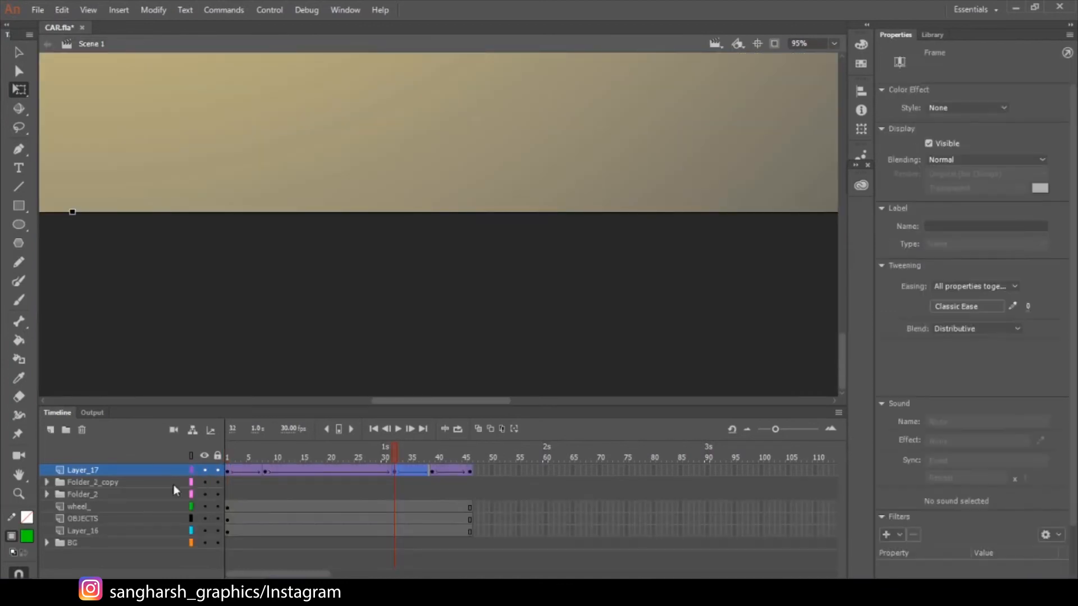
{"action": "left_click", "coordinate": [104, 506]}
{"action": "scroll", "coordinate": [375, 285], "scroll_direction": "up", "scroll_amount": 9}
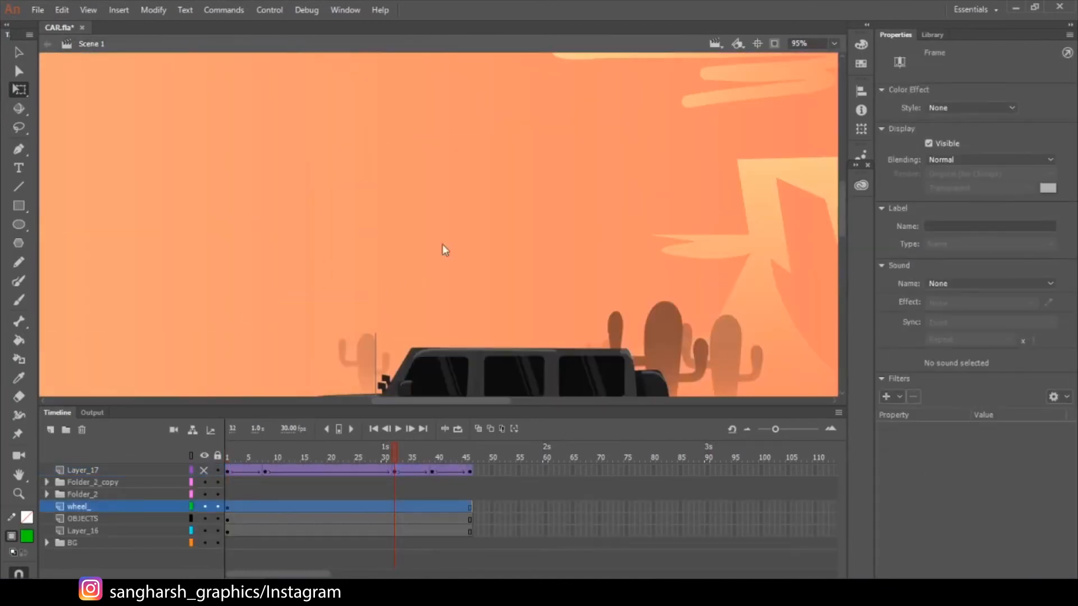
{"action": "left_click", "coordinate": [452, 216]}
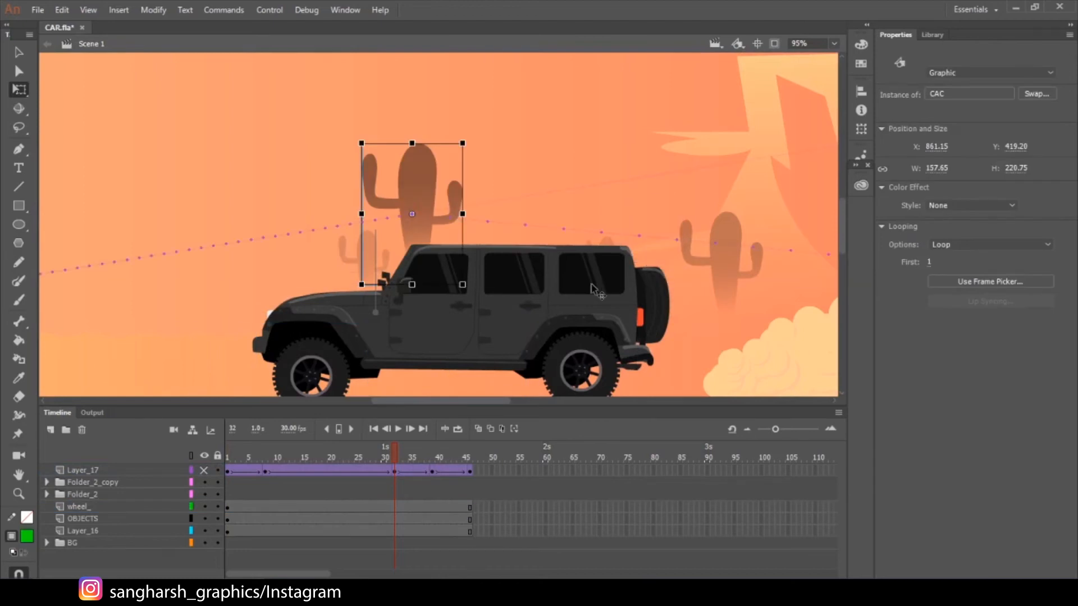
{"action": "key", "text": "ctrl+z"}
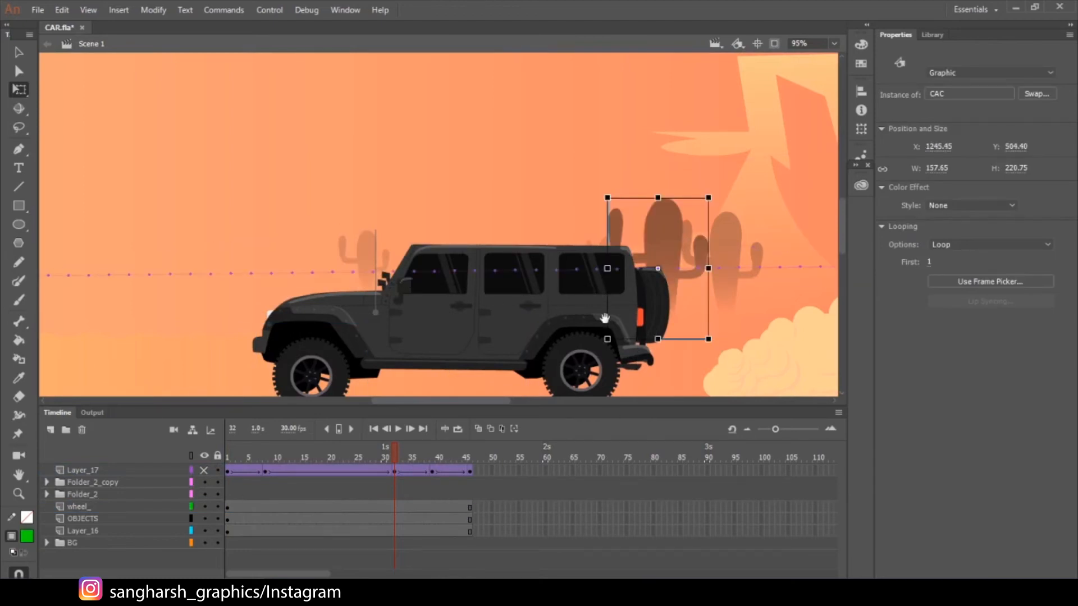
Step: Open the smoke cloud symbol behind the car to view its layers and tweens
{"action": "left_click_drag", "start_coordinate": [549, 318], "coordinate": [321, 201]}
{"action": "left_click", "coordinate": [494, 351]}
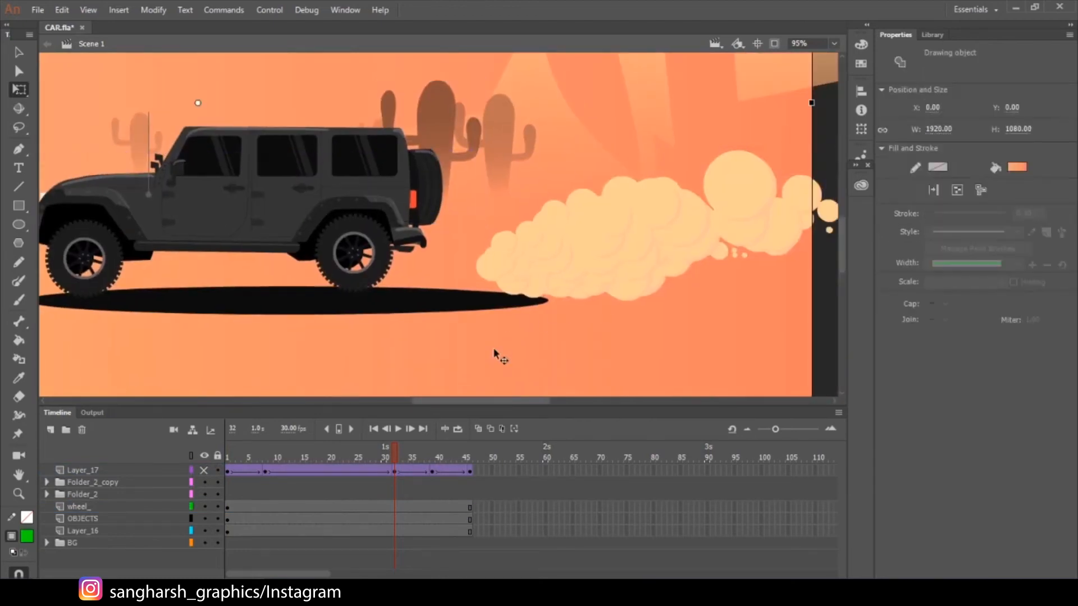
{"action": "left_click", "coordinate": [619, 242]}
{"action": "double_click", "coordinate": [619, 243]}
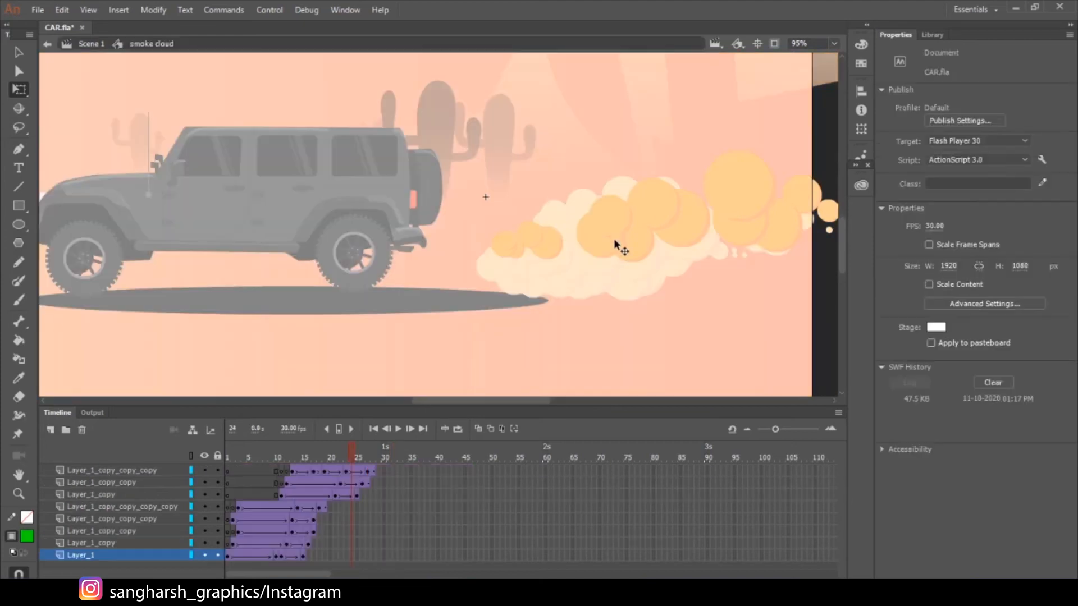
Step: Hide every layer of the smoke cloud symbol except Layer_1 to isolate a single smoke puff
{"action": "left_click", "coordinate": [130, 556]}
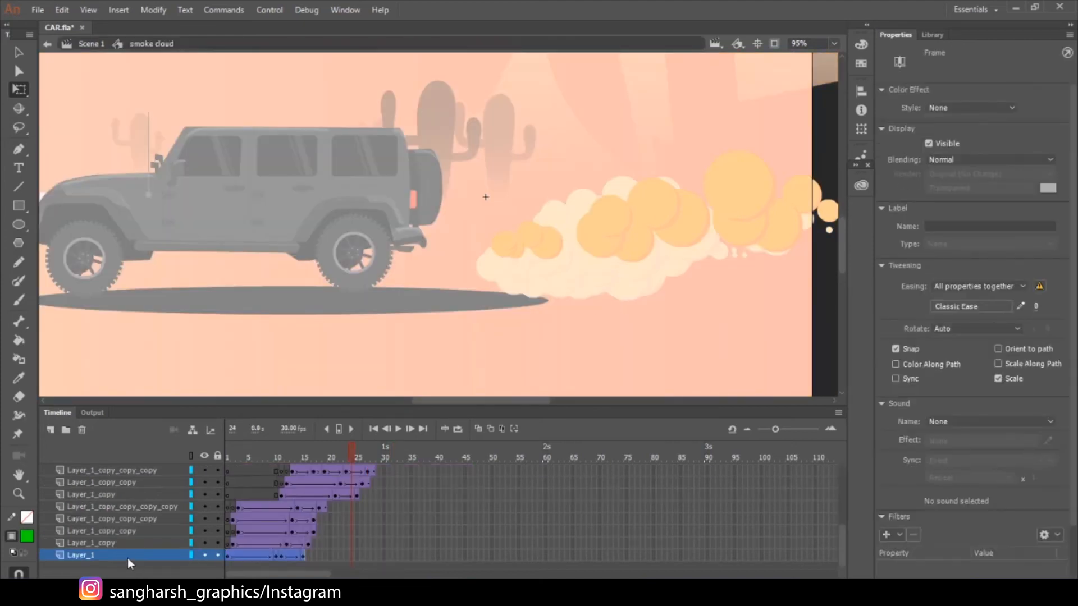
{"action": "left_click", "coordinate": [203, 555], "text": "alt"}
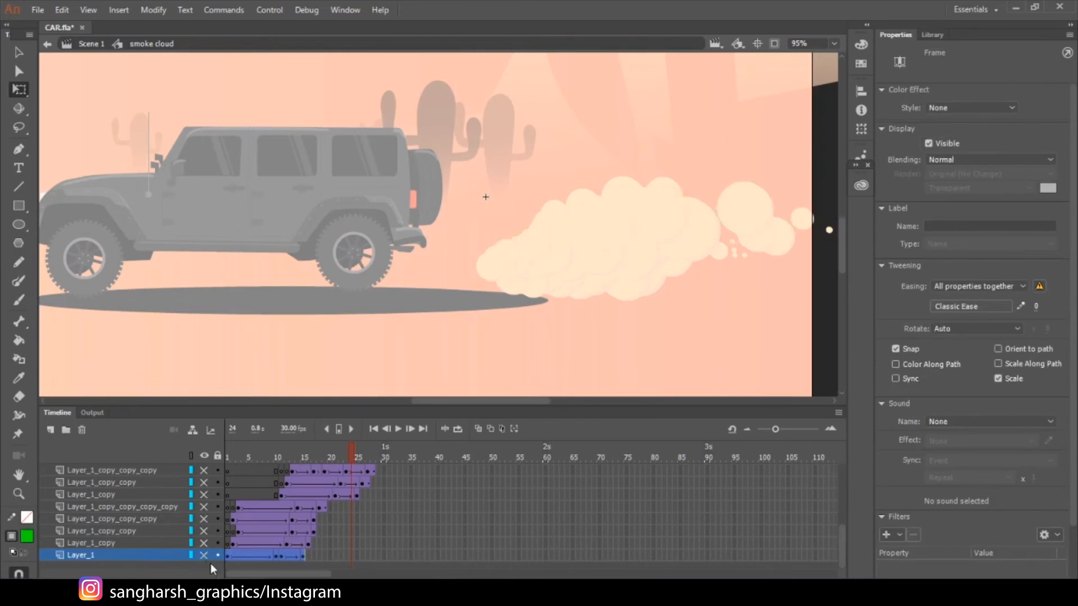
{"action": "left_click", "coordinate": [203, 556], "text": "alt"}
{"action": "left_click", "coordinate": [203, 555], "text": "alt"}
{"action": "left_click", "coordinate": [204, 565]}
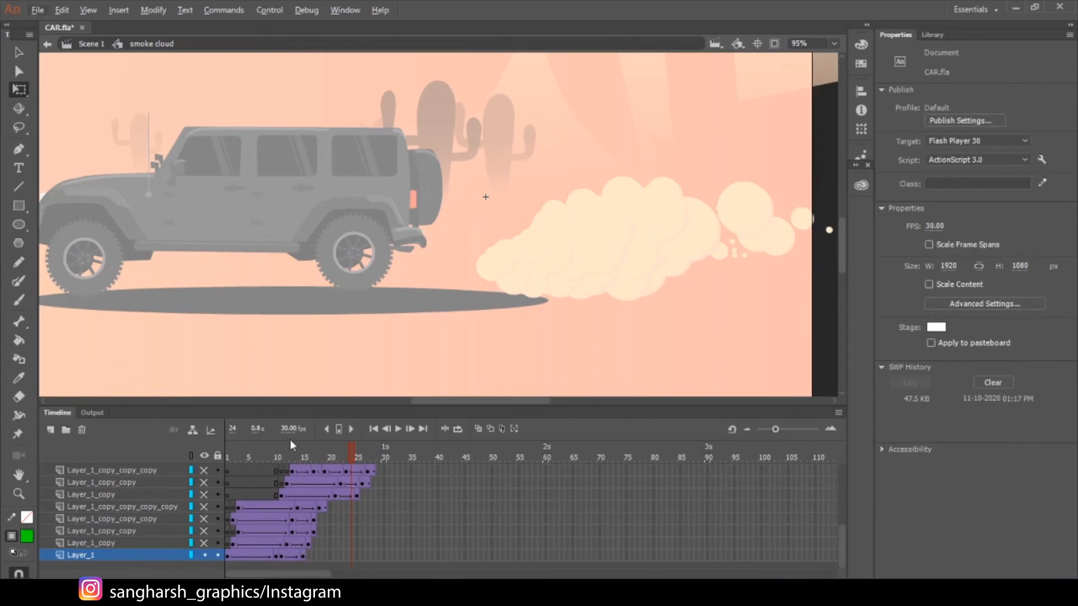
Step: Scrub the isolated smoke puff's tween around frame 7 and return to frame 1
{"action": "left_click_drag", "start_coordinate": [287, 452], "coordinate": [260, 455]}
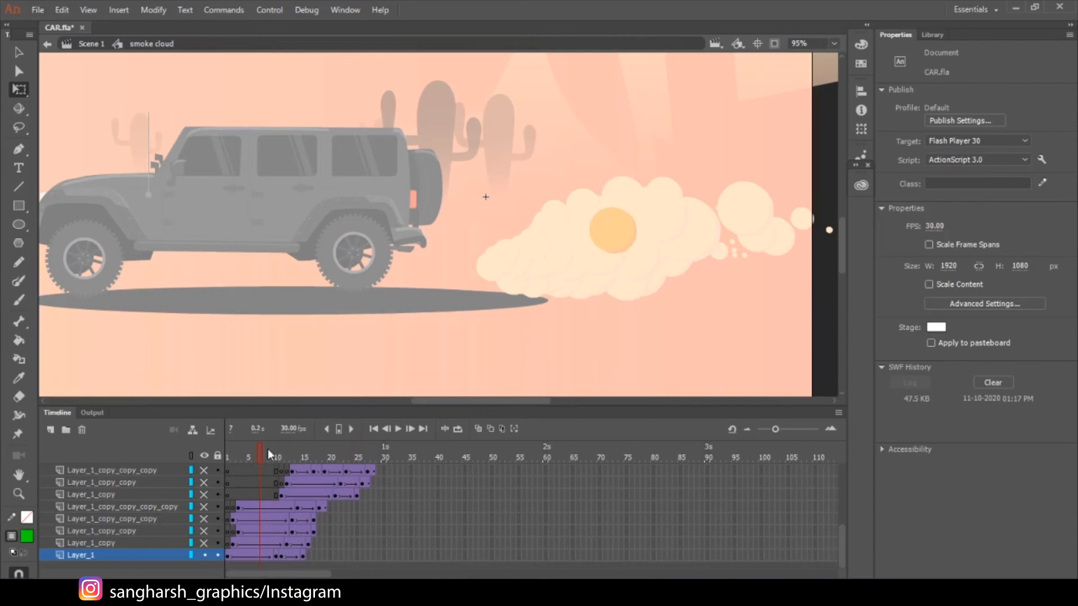
{"action": "left_click", "coordinate": [228, 458]}
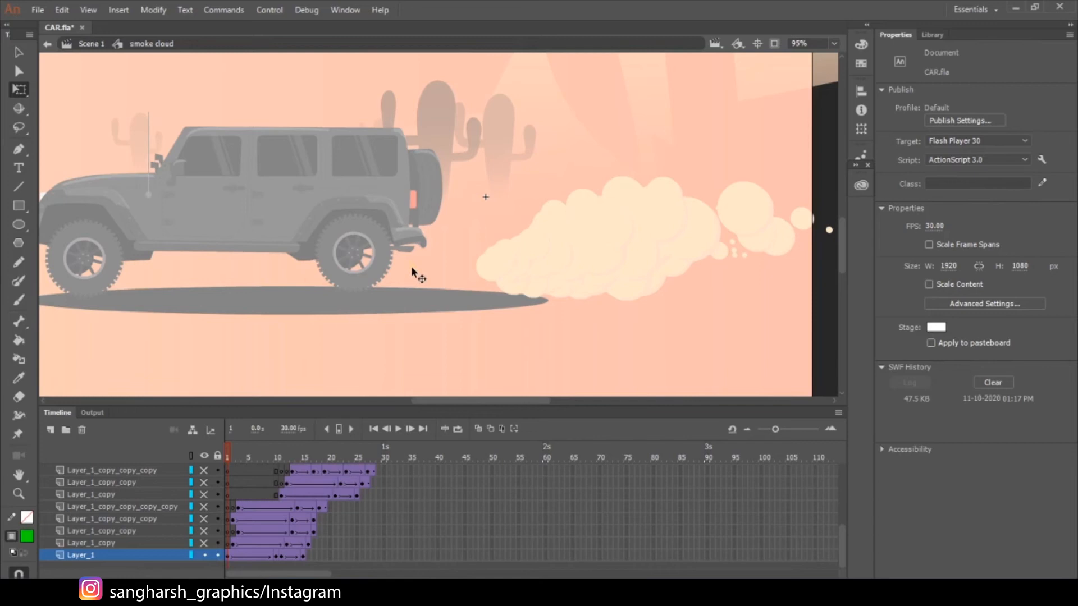
Step: Scrub the isolated Layer_1 smoke puff to frames 10 and 15 and inspect its size and position behind the car
{"action": "left_click_drag", "start_coordinate": [231, 455], "coordinate": [278, 452]}
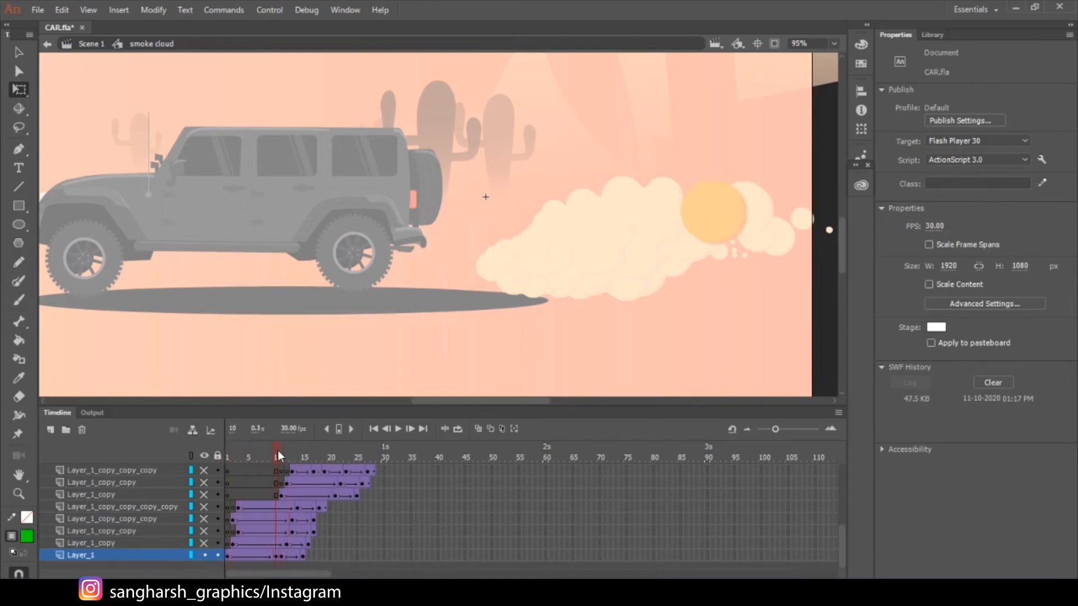
{"action": "left_click", "coordinate": [731, 219]}
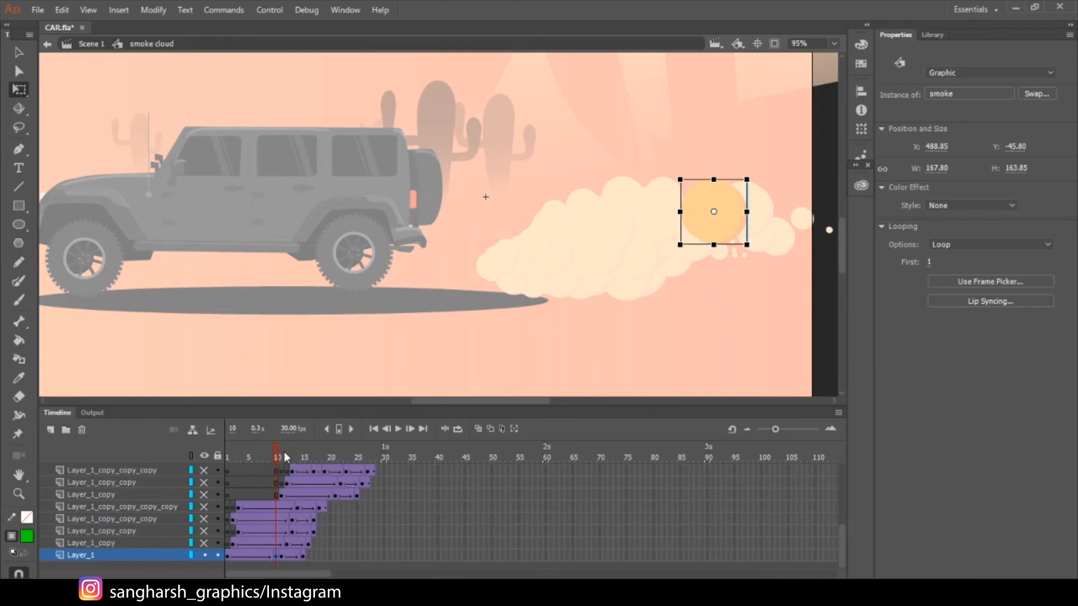
{"action": "left_click_drag", "start_coordinate": [278, 457], "coordinate": [302, 451]}
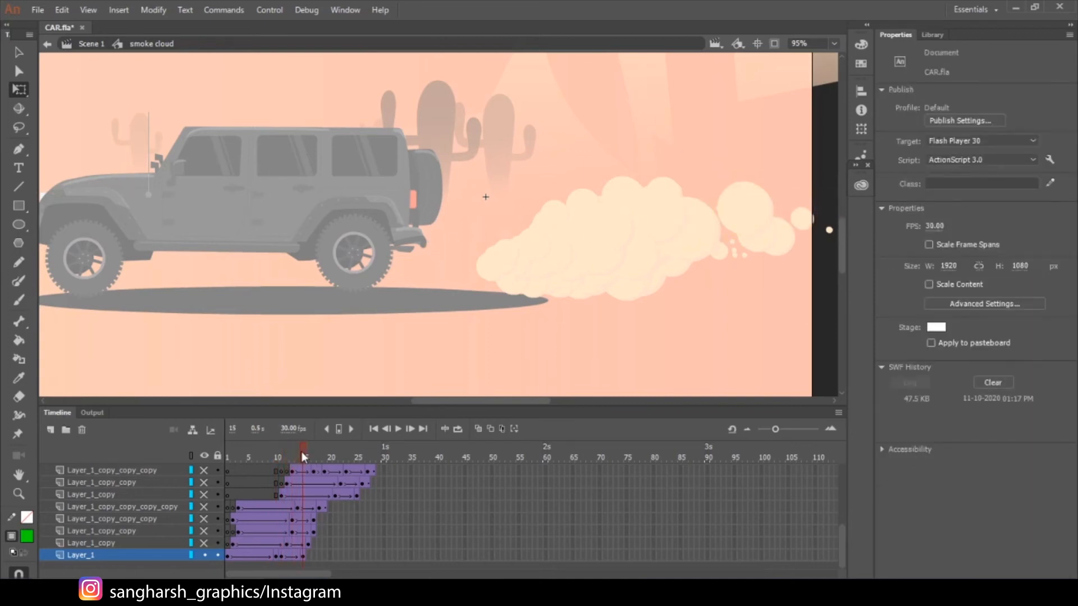
{"action": "left_click_drag", "start_coordinate": [510, 242], "coordinate": [316, 266]}
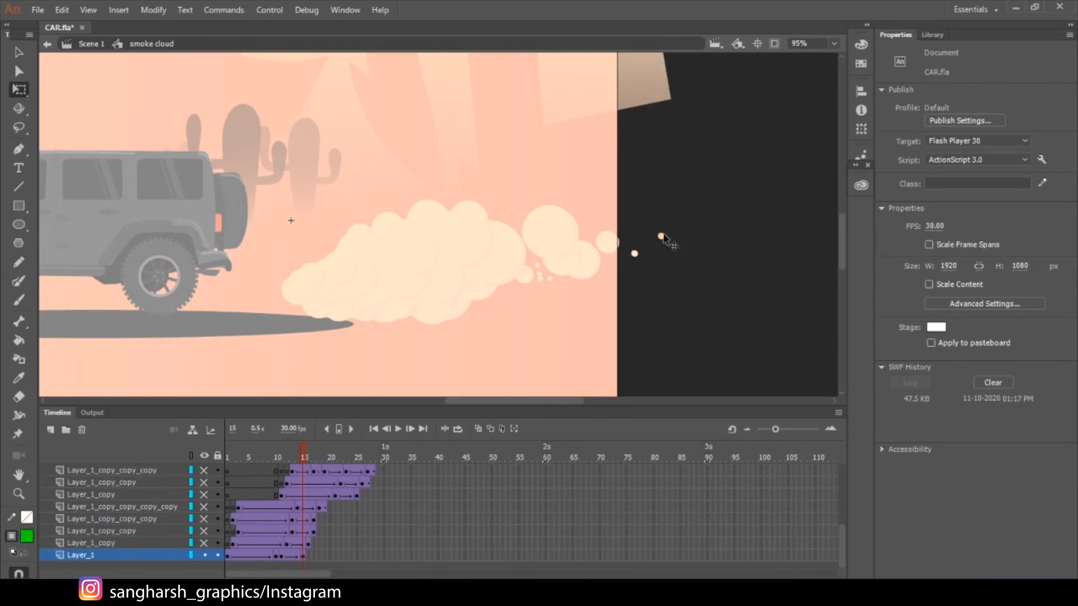
Step: Return to frame 3, show the document library, and view the Duplicate Layers command for Layer_1 without applying it
{"action": "left_click_drag", "start_coordinate": [280, 454], "coordinate": [237, 480]}
{"action": "left_click", "coordinate": [108, 544]}
{"action": "left_click", "coordinate": [106, 558]}
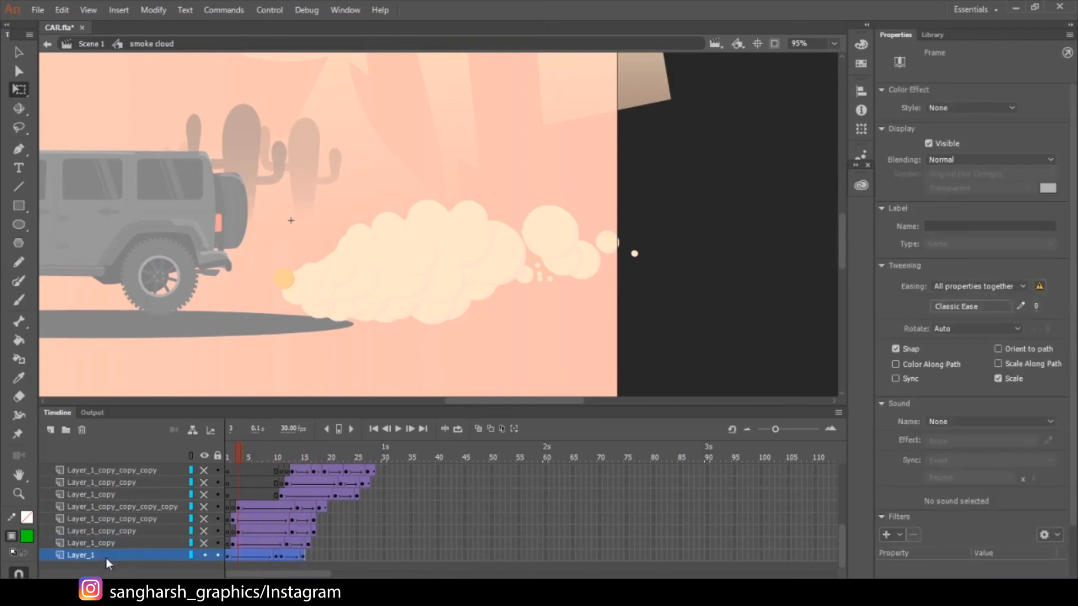
{"action": "right_click", "coordinate": [106, 558]}
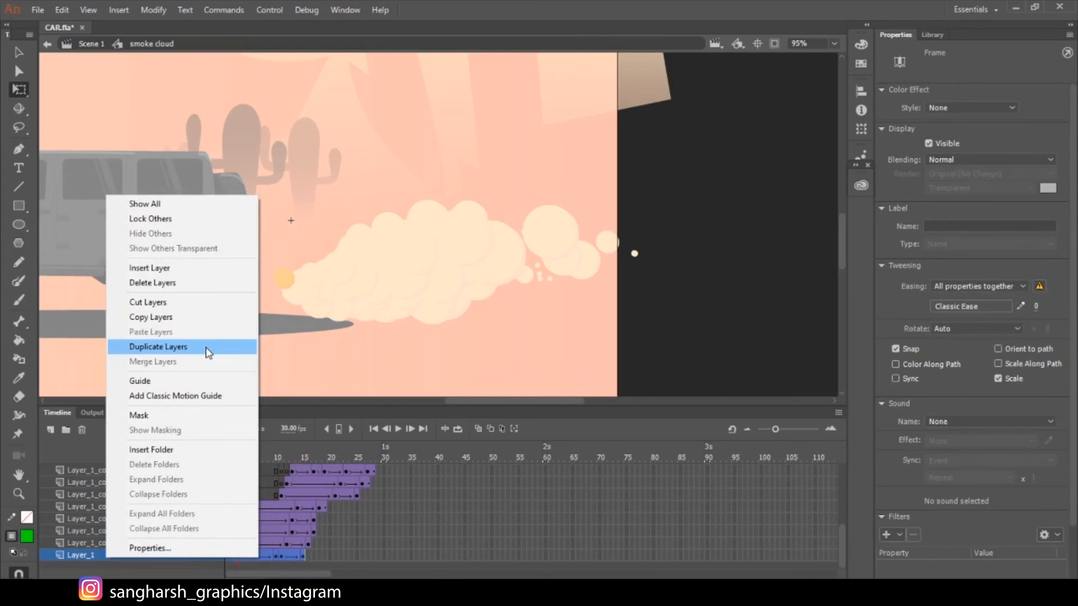
{"action": "left_click", "coordinate": [934, 35]}
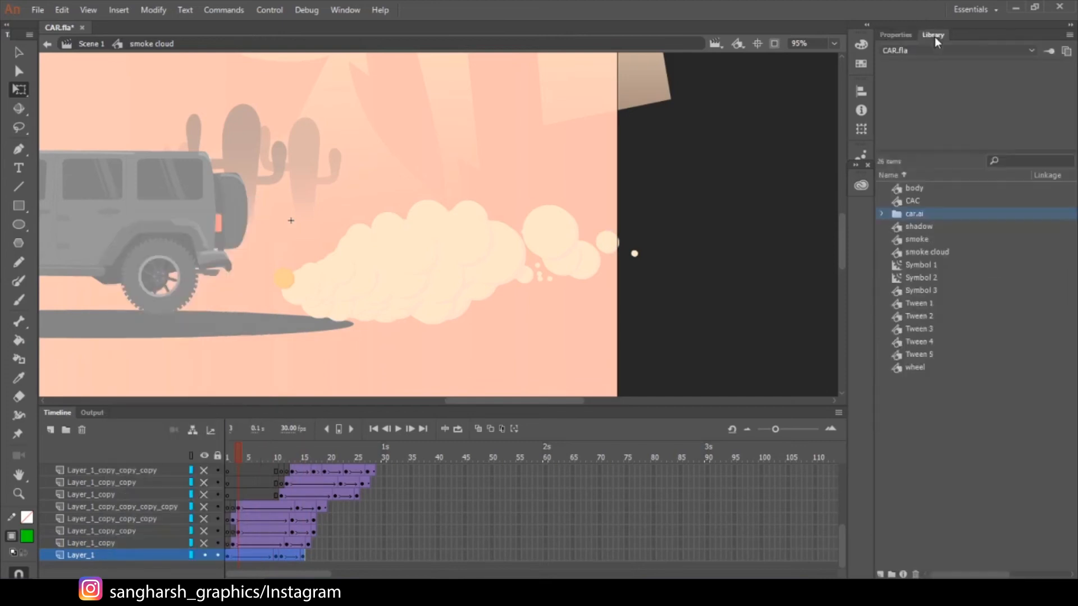
{"action": "right_click", "coordinate": [93, 554]}
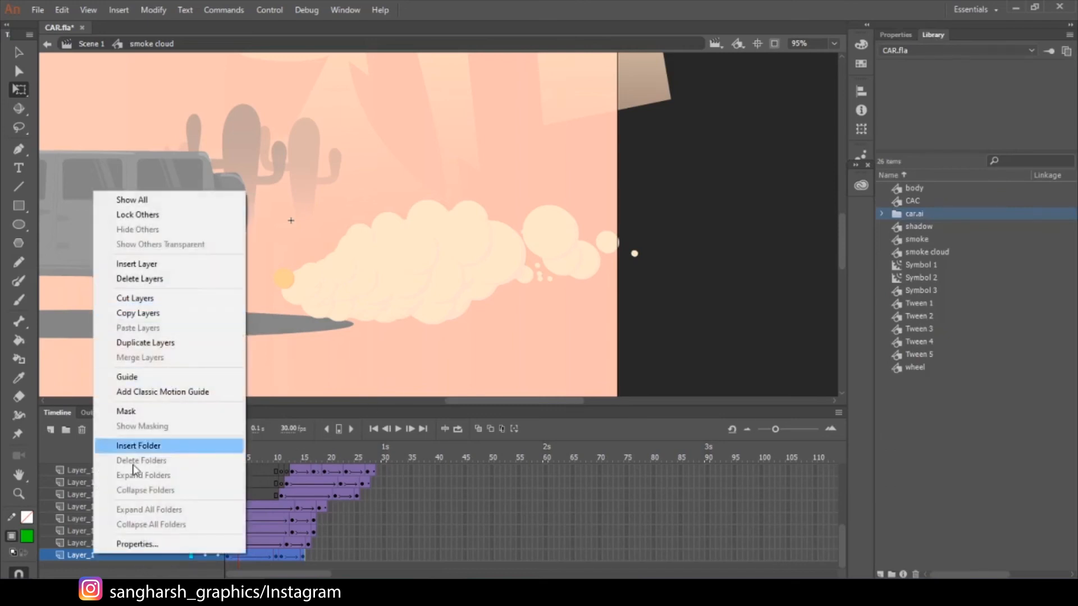
{"action": "left_click", "coordinate": [76, 557]}
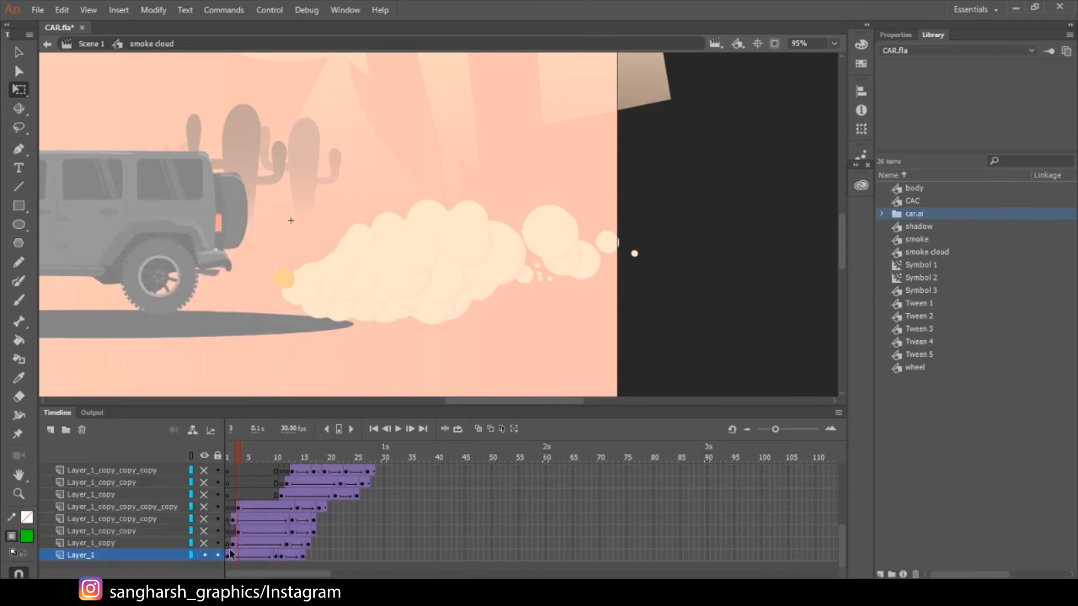
Step: Unhide the Layer_1_copy puff directly above Layer_1 and scrub frames 1 to 9 to compare the two offset tweens
{"action": "left_click_drag", "start_coordinate": [320, 543], "coordinate": [231, 548]}
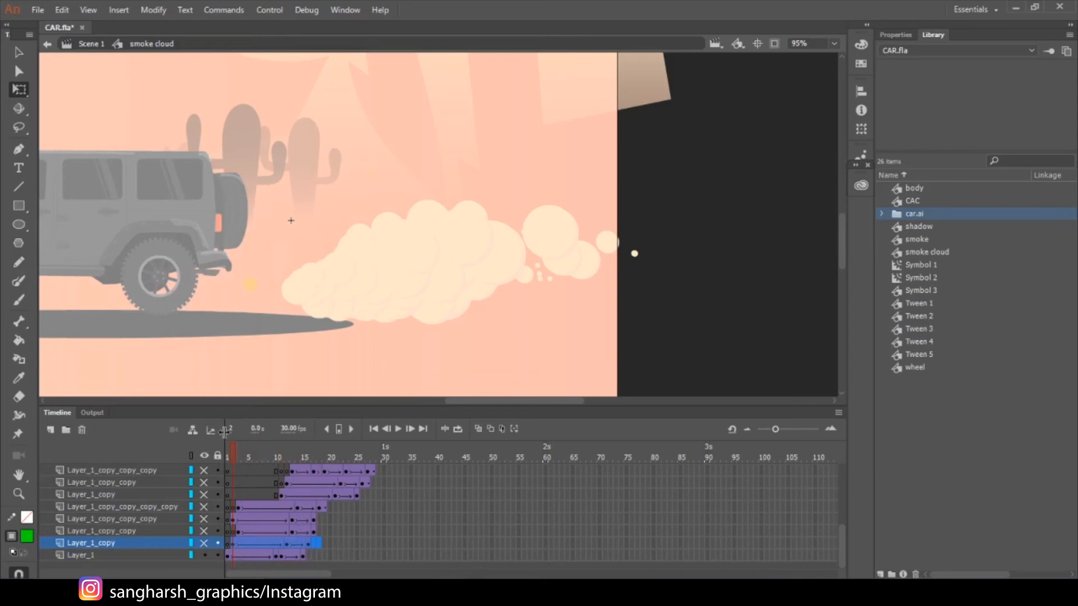
{"action": "left_click", "coordinate": [227, 457]}
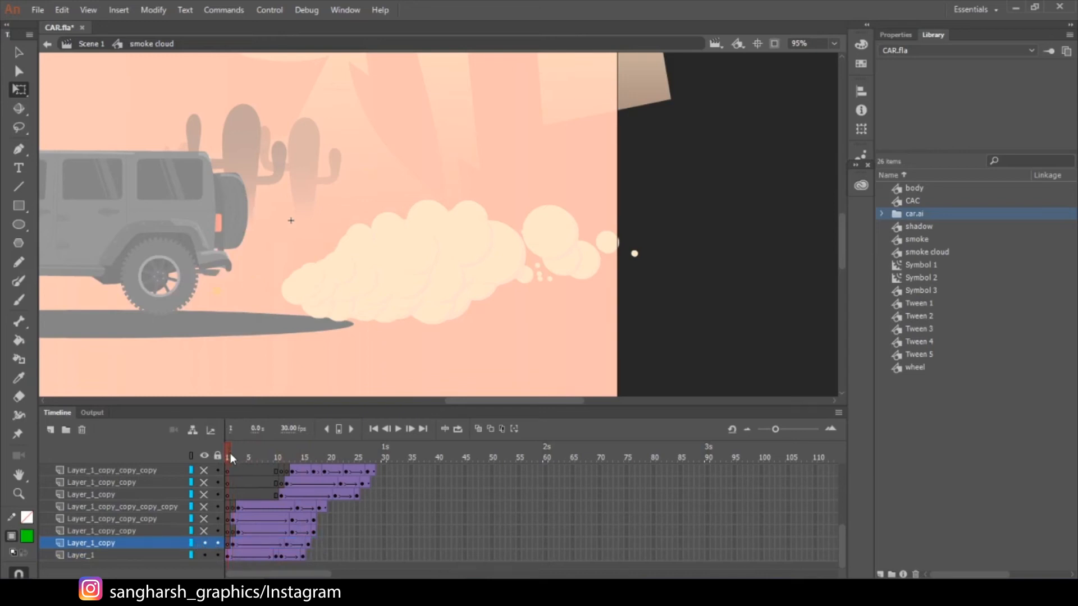
{"action": "mouse_move", "coordinate": [230, 453]}
{"action": "left_mouse_down"}
{"action": "mouse_move", "coordinate": [265, 447]}
{"action": "mouse_move", "coordinate": [272, 457]}
{"action": "mouse_move", "coordinate": [217, 467]}
{"action": "left_mouse_up"}
{"action": "left_click", "coordinate": [234, 447]}
{"action": "left_click_drag", "start_coordinate": [235, 447], "coordinate": [239, 447]}
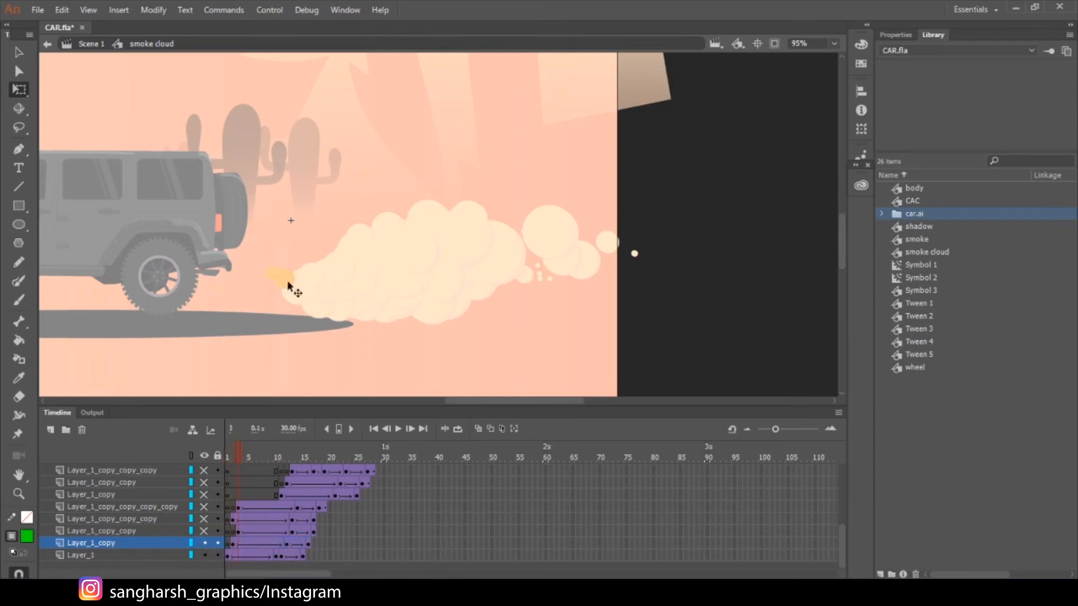
{"action": "left_click", "coordinate": [234, 447]}
{"action": "left_click", "coordinate": [142, 545]}
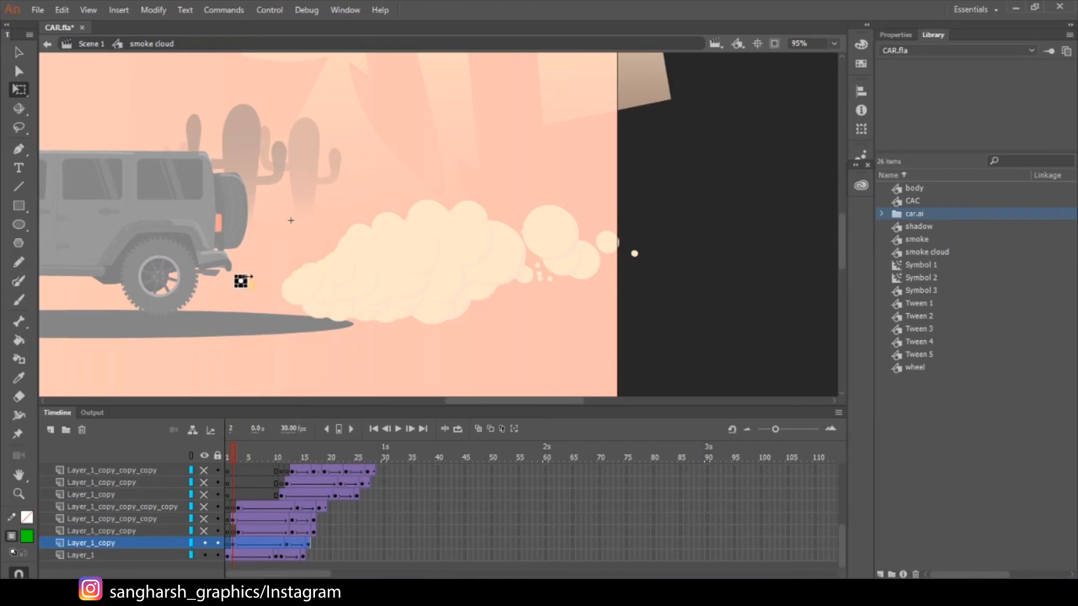
{"action": "left_click_drag", "start_coordinate": [233, 458], "coordinate": [268, 473]}
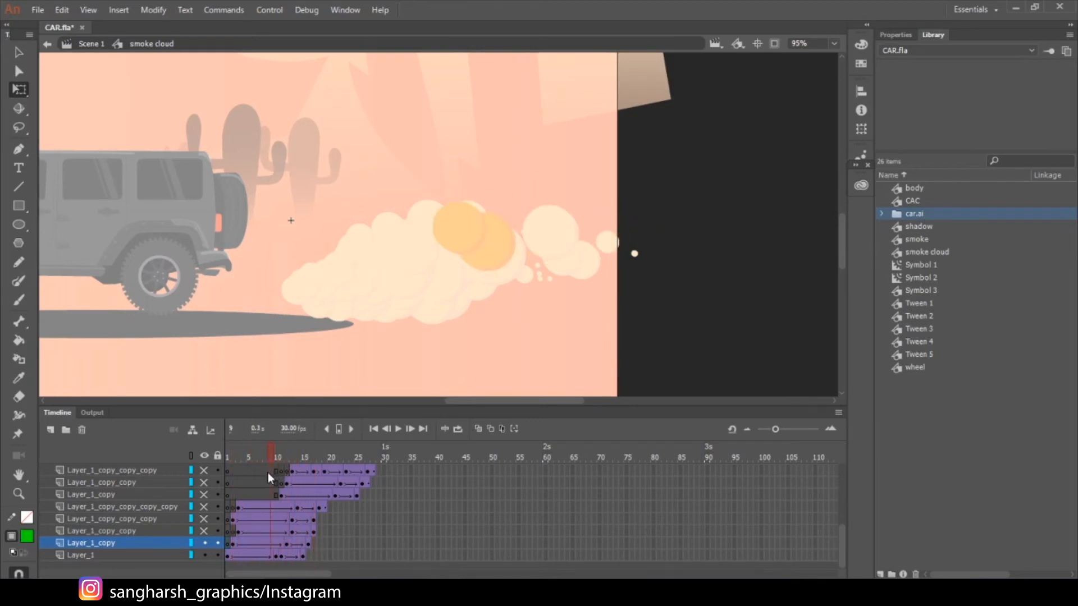
Step: Unhide the Layer_1_copy_copy puff, scrub it to frame 11, and select its starting keyframe at frame 3
{"action": "left_click", "coordinate": [204, 533]}
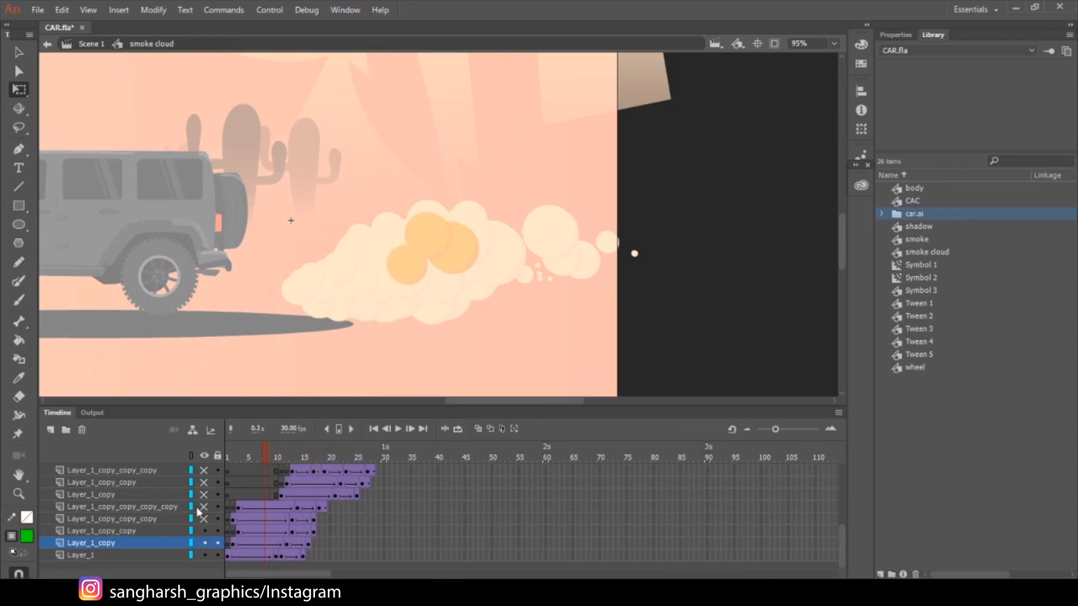
{"action": "mouse_move", "coordinate": [264, 454]}
{"action": "left_mouse_down"}
{"action": "mouse_move", "coordinate": [241, 459]}
{"action": "mouse_move", "coordinate": [281, 454]}
{"action": "left_mouse_up"}
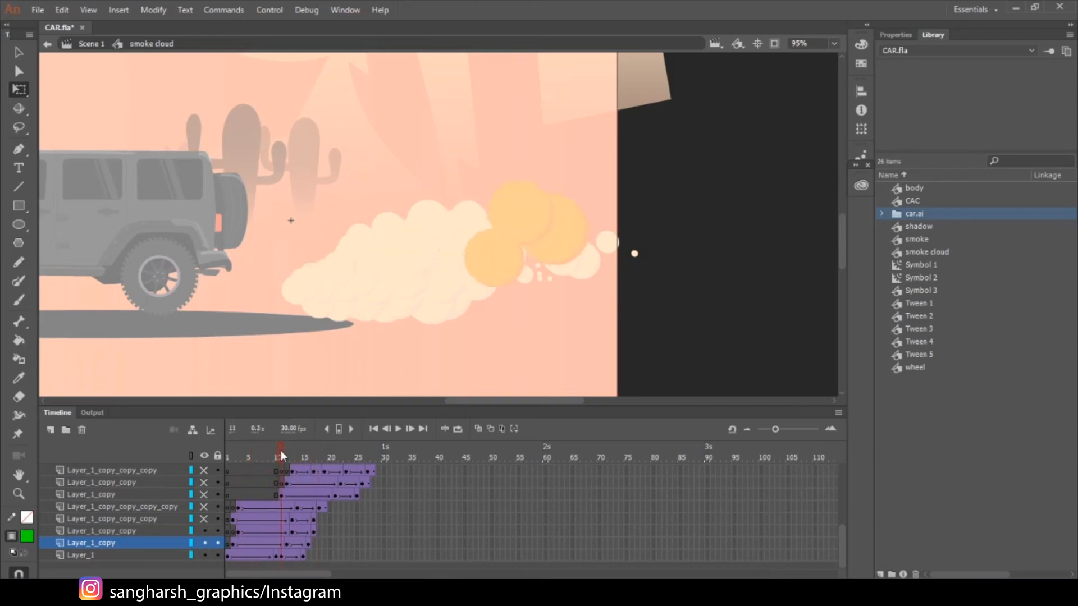
{"action": "left_click", "coordinate": [238, 532]}
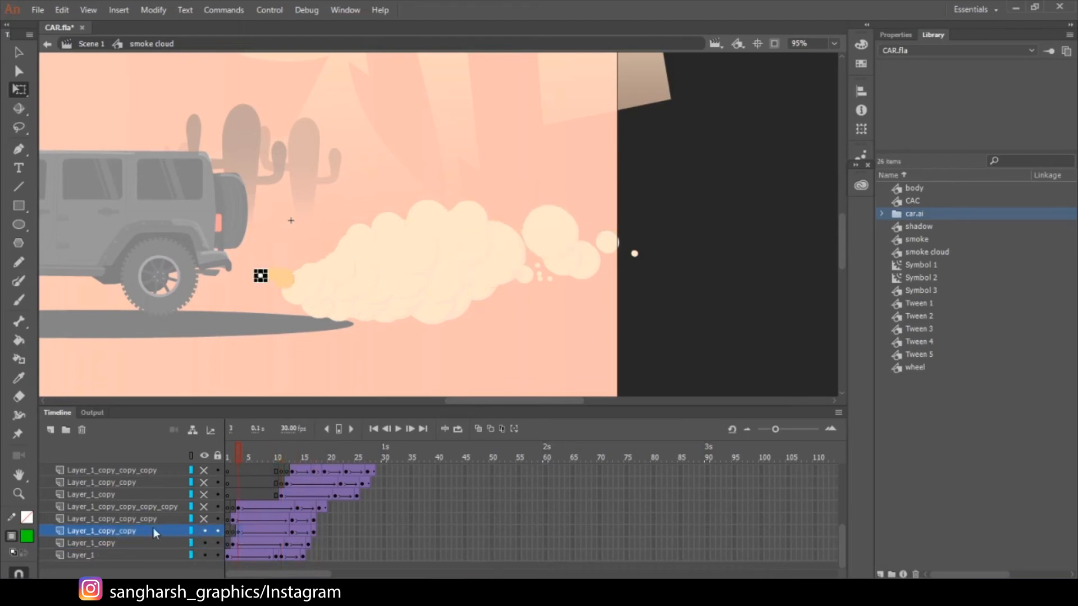
Step: Unhide Layer_1_copy_copy_copy and Layer_1_copy_copy_copy_copy to complete the first group of five smoke puffs, viewed at frame 7
{"action": "left_click", "coordinate": [140, 518]}
{"action": "scroll", "coordinate": [204, 524], "scroll_direction": "up", "scroll_amount": 1}
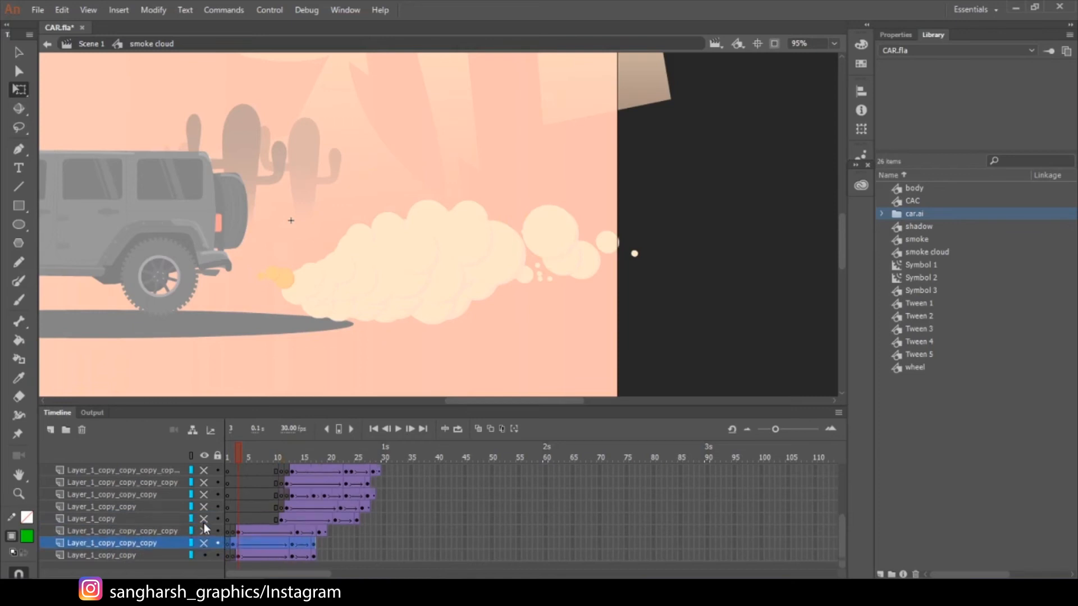
{"action": "scroll", "coordinate": [205, 527], "scroll_direction": "up", "scroll_amount": 4}
{"action": "scroll", "coordinate": [205, 499], "scroll_direction": "down", "scroll_amount": 4}
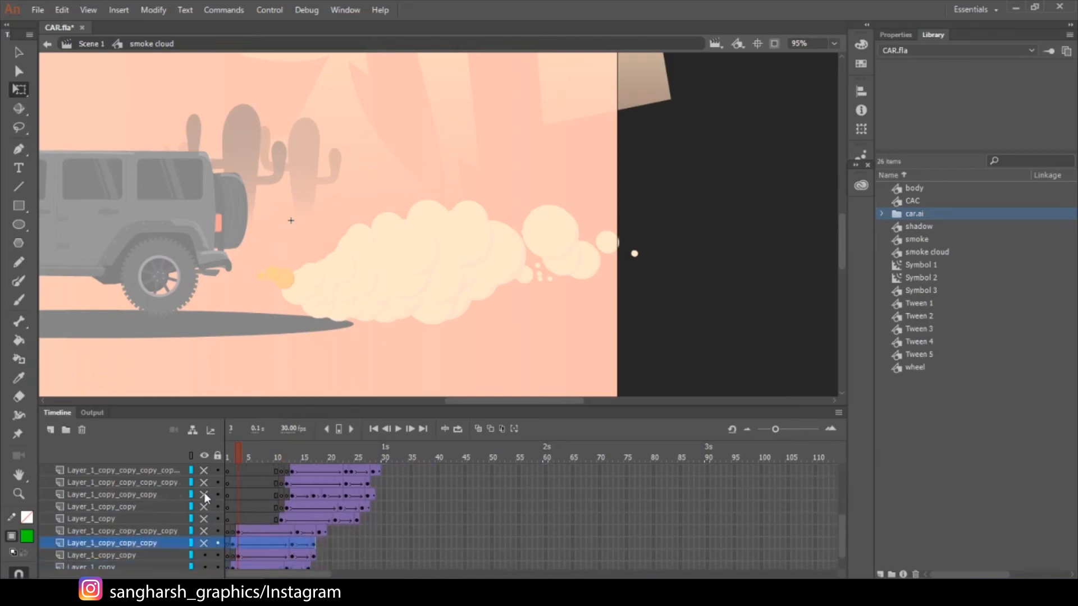
{"action": "scroll", "coordinate": [206, 497], "scroll_direction": "down", "scroll_amount": 1}
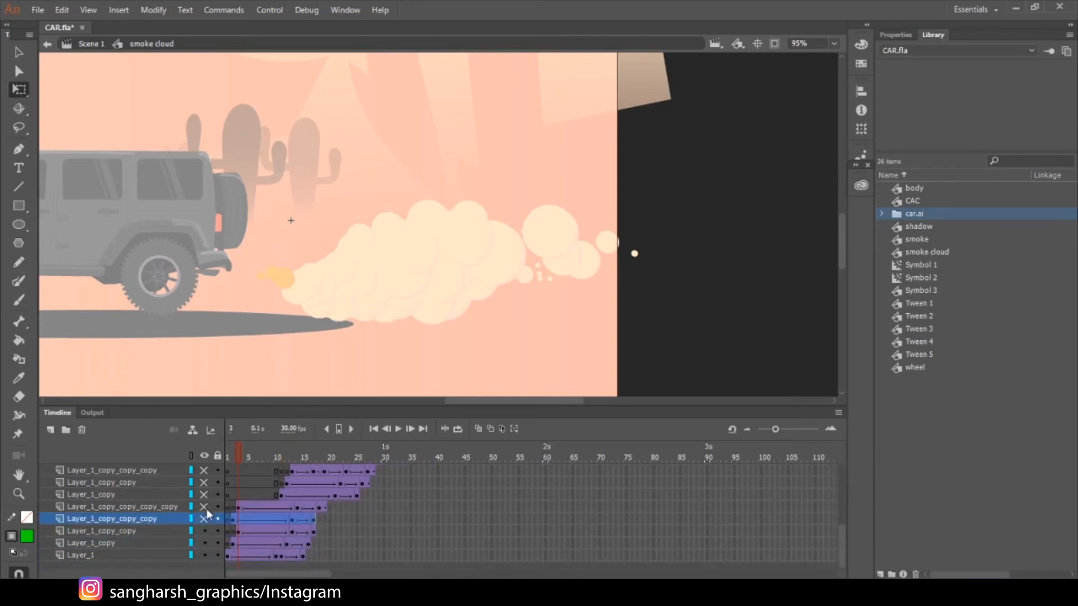
{"action": "left_click", "coordinate": [259, 507]}
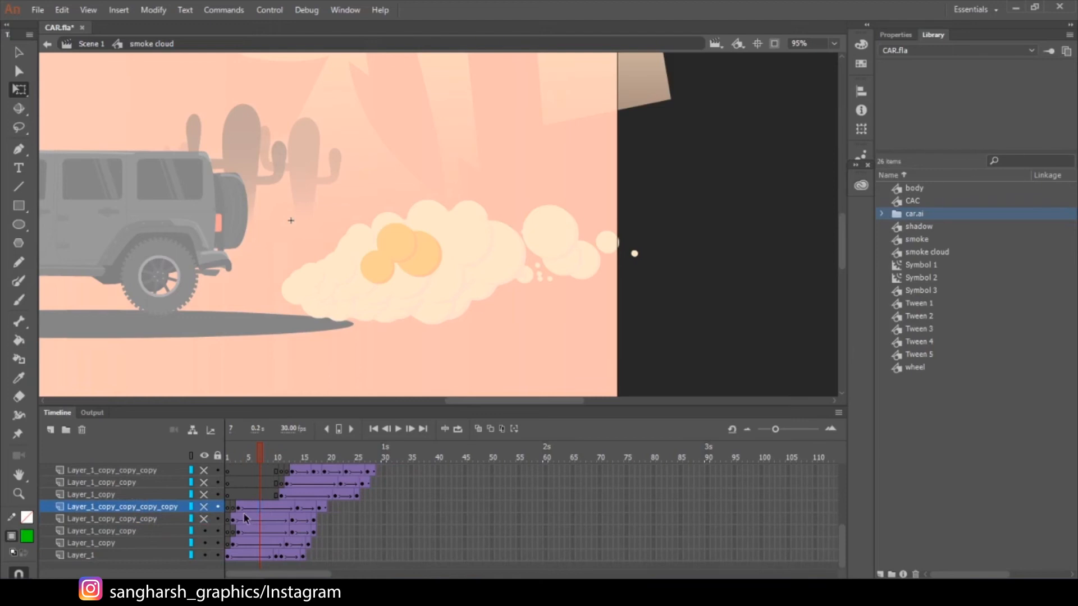
{"action": "left_click", "coordinate": [203, 507]}
{"action": "left_click", "coordinate": [204, 519]}
Step: Select the first five smoke puff layers as a group, then the five duplicates above them, to compare their staggered tween timing
{"action": "left_click", "coordinate": [127, 552]}
{"action": "left_click", "coordinate": [138, 506], "text": "shift"}
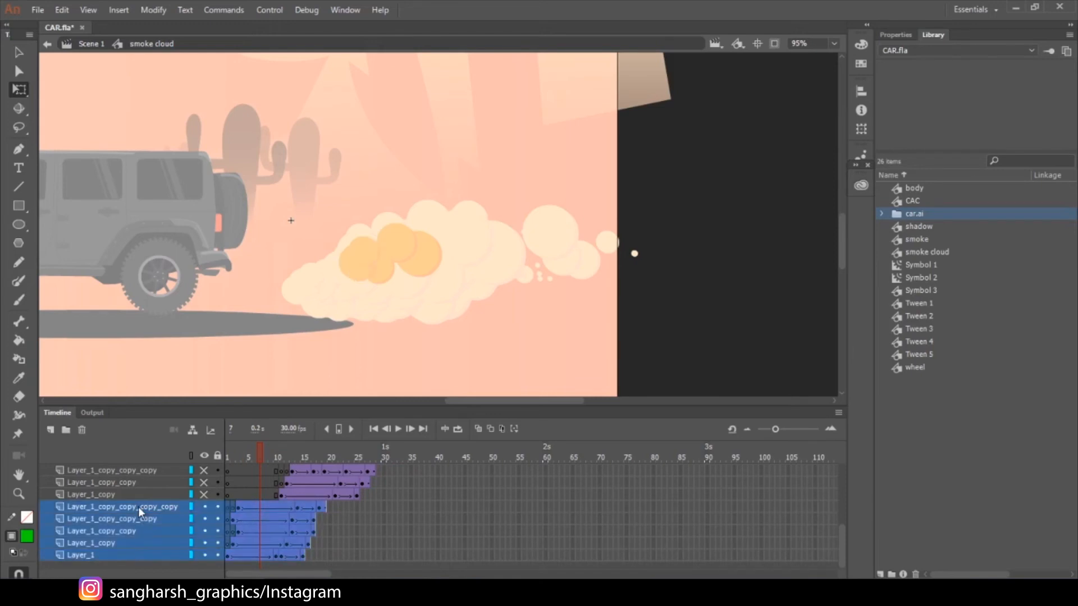
{"action": "scroll", "coordinate": [140, 521], "scroll_direction": "up", "scroll_amount": 2}
{"action": "right_click", "coordinate": [140, 521]}
{"action": "left_click", "coordinate": [130, 554]}
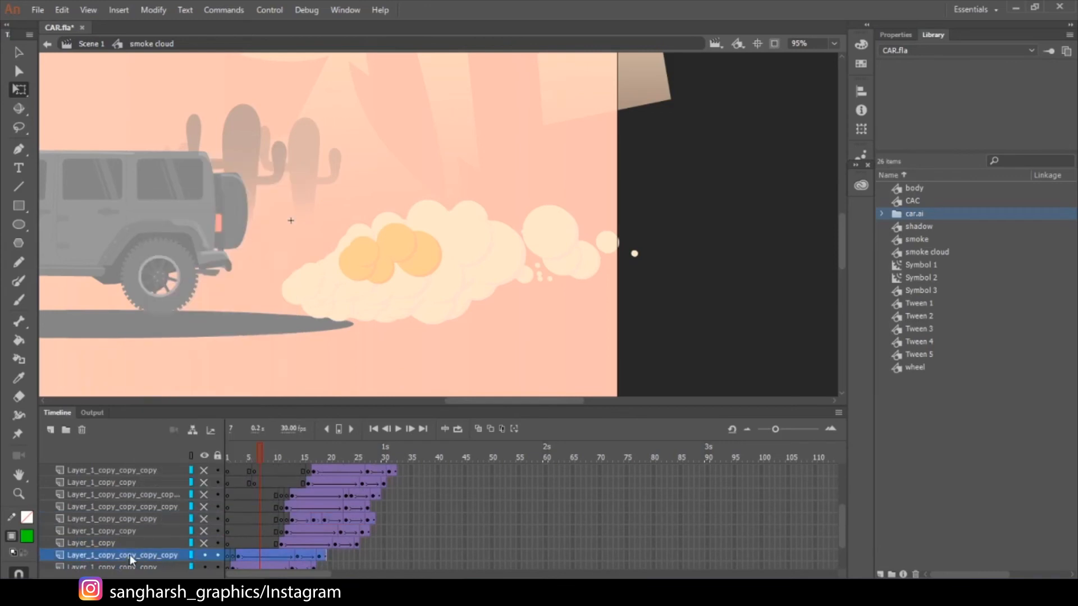
{"action": "right_click", "coordinate": [129, 554]}
{"action": "left_click", "coordinate": [96, 550]}
{"action": "left_click", "coordinate": [96, 545]}
{"action": "left_click", "coordinate": [123, 495], "text": "shift"}
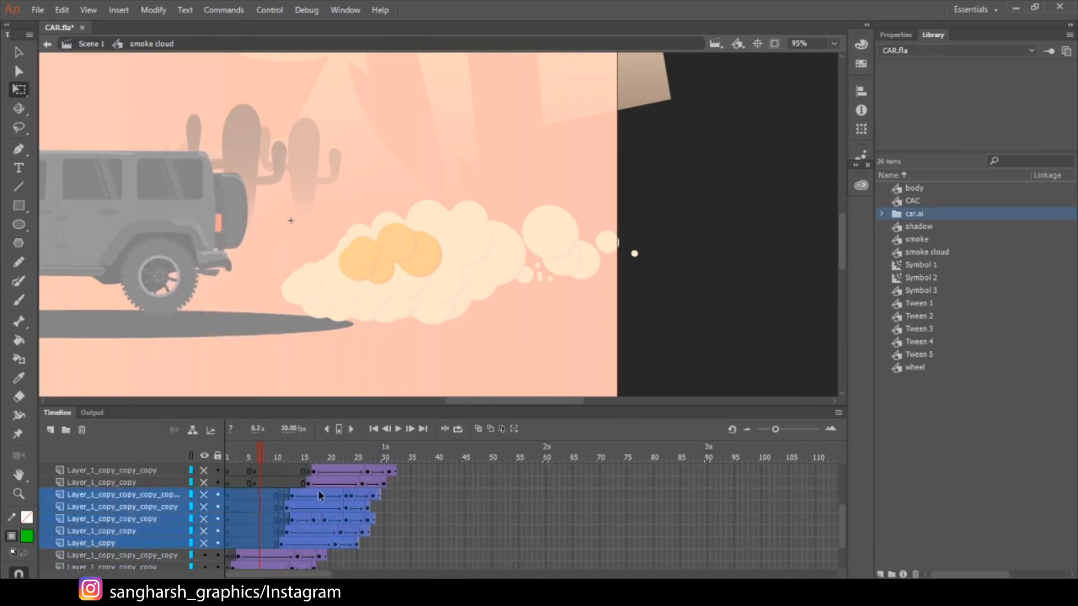
{"action": "scroll", "coordinate": [259, 515], "scroll_direction": "up", "scroll_amount": 3}
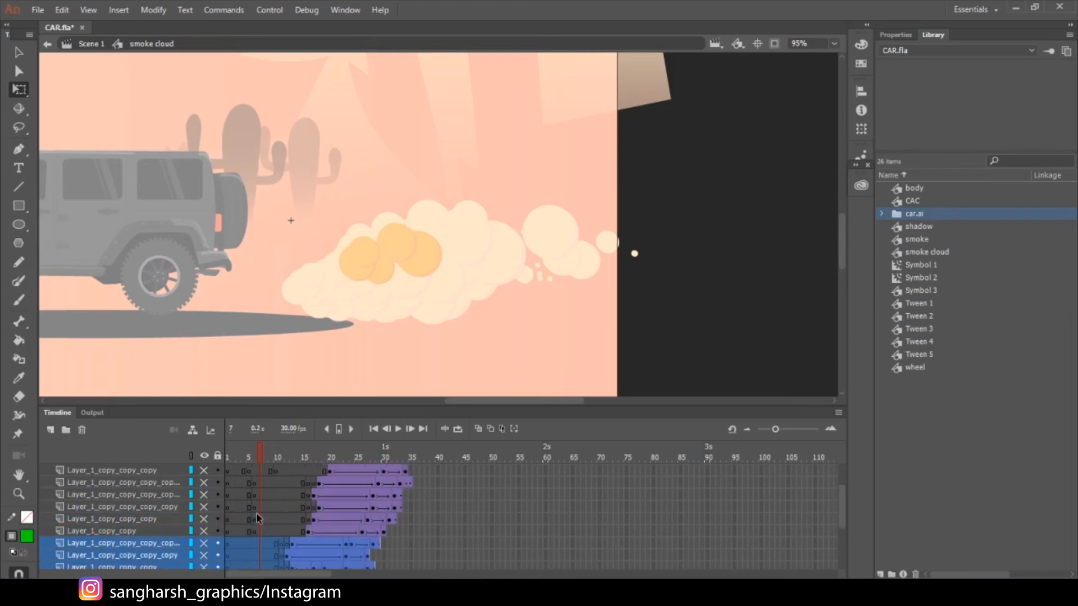
Step: Unhide all layers of the smoke cloud symbol and scrub the combined puffs from frame 9 to frame 30
{"action": "left_click", "coordinate": [434, 456]}
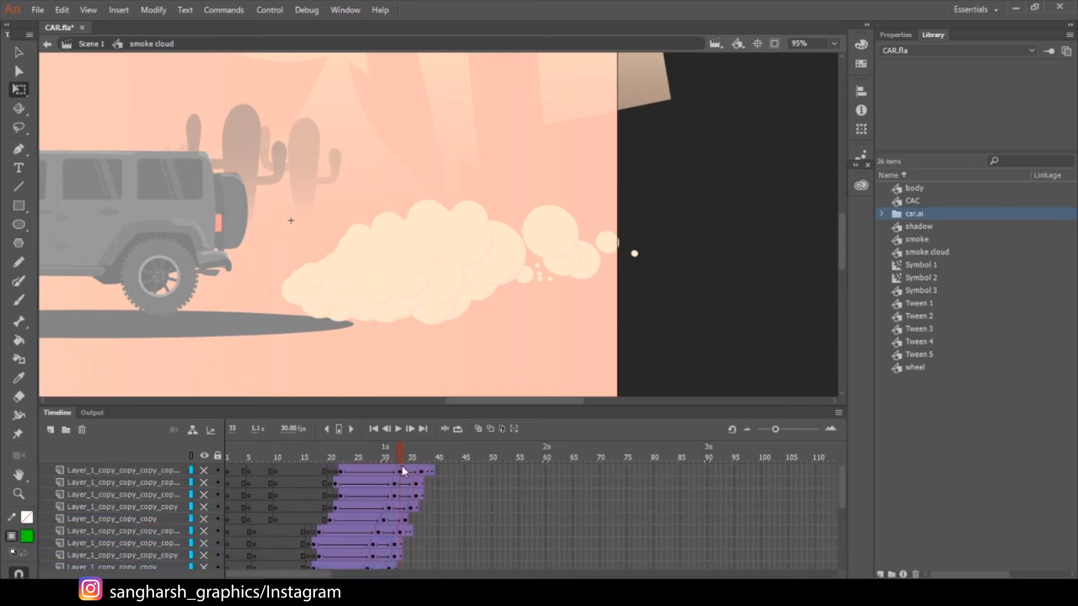
{"action": "left_click_drag", "start_coordinate": [423, 457], "coordinate": [273, 451]}
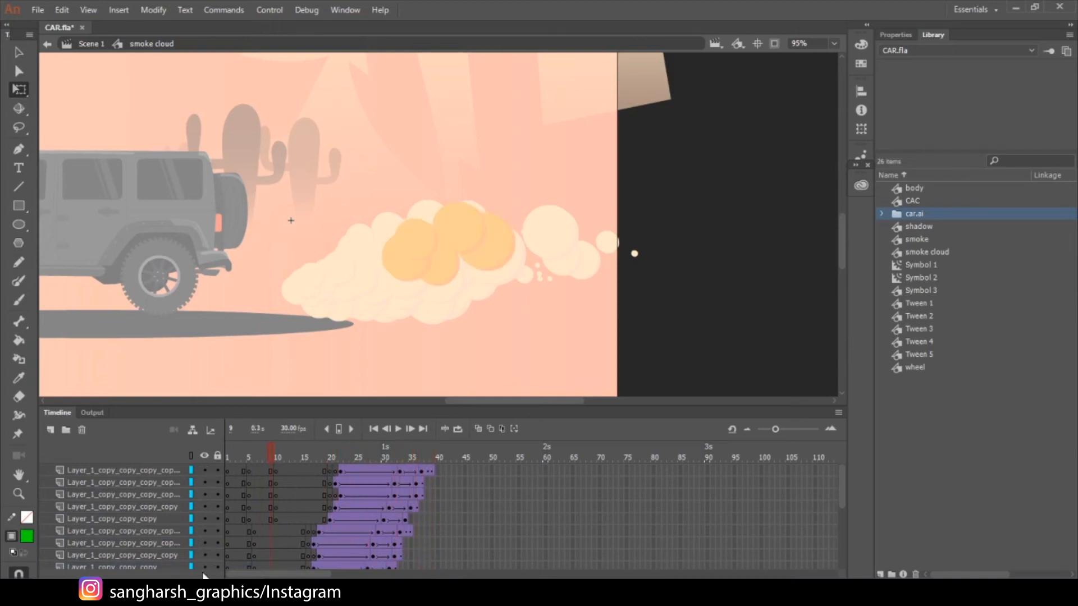
{"action": "left_click_drag", "start_coordinate": [275, 456], "coordinate": [352, 468]}
{"action": "left_click", "coordinate": [276, 507]}
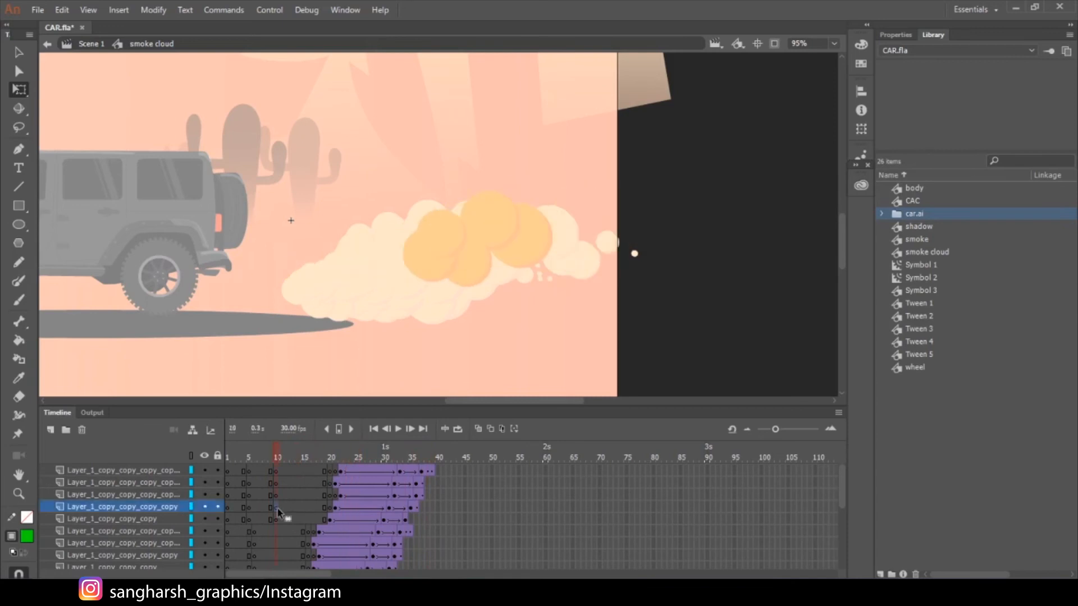
{"action": "left_click_drag", "start_coordinate": [275, 454], "coordinate": [385, 472]}
{"action": "scroll", "coordinate": [315, 505], "scroll_direction": "down", "scroll_amount": 5}
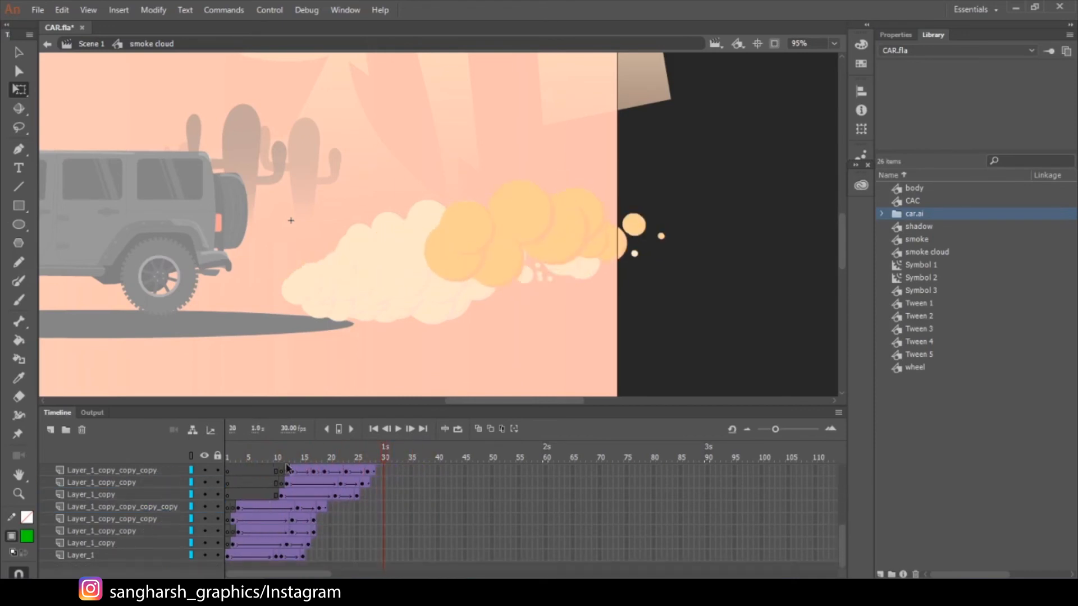
Step: Scrub between frames 13 and 19 to examine how the second group of puffs follows the first
{"action": "left_click_drag", "start_coordinate": [270, 461], "coordinate": [291, 460]}
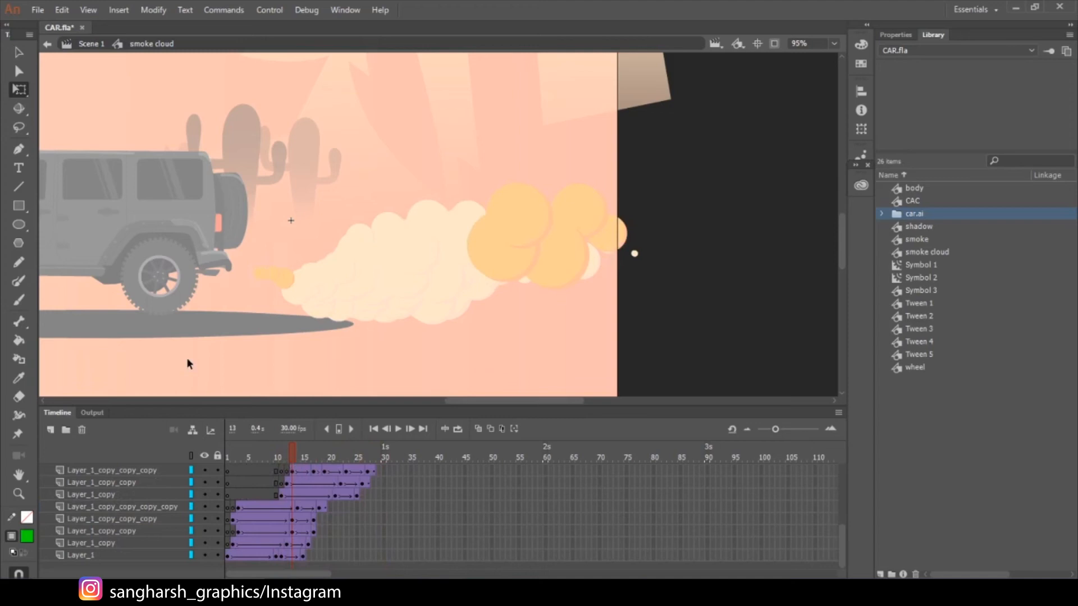
{"action": "left_click_drag", "start_coordinate": [293, 456], "coordinate": [312, 457]}
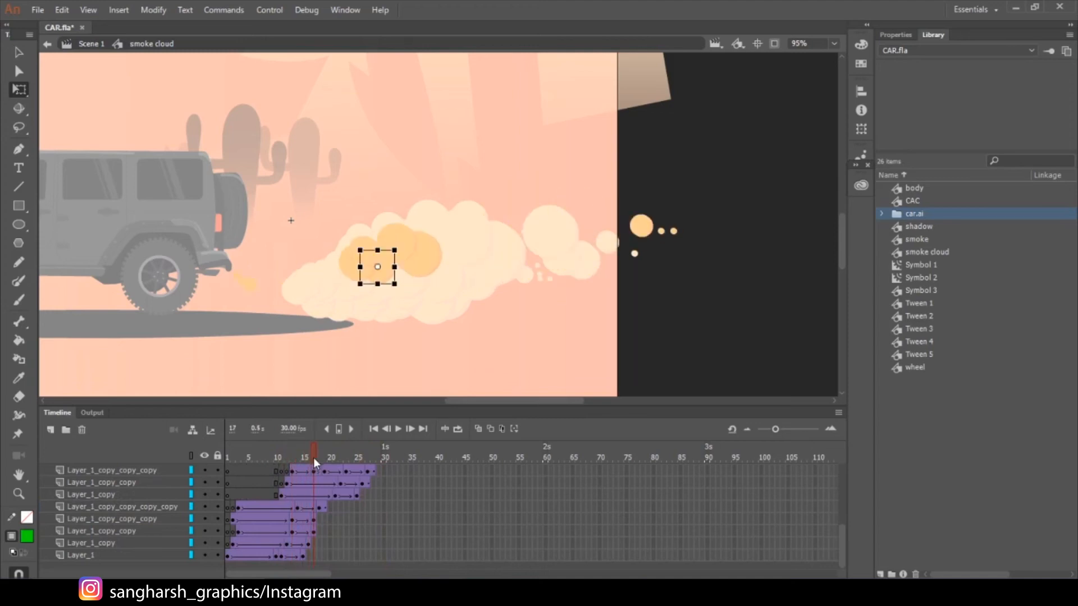
{"action": "mouse_move", "coordinate": [313, 461]}
{"action": "left_mouse_down"}
{"action": "mouse_move", "coordinate": [268, 470]}
{"action": "mouse_move", "coordinate": [303, 466]}
{"action": "left_mouse_up"}
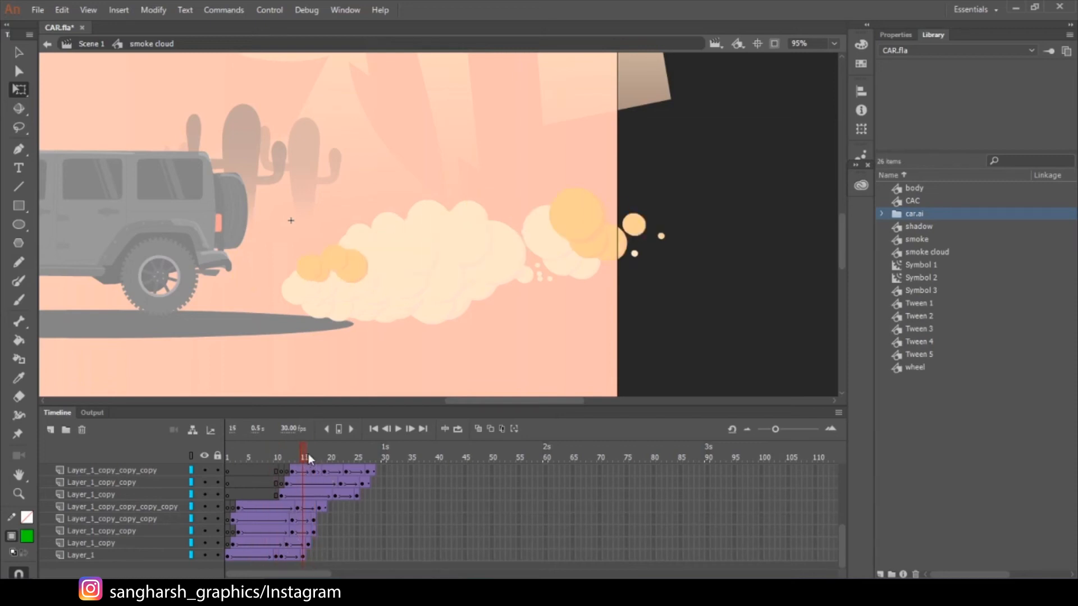
{"action": "left_click", "coordinate": [327, 481]}
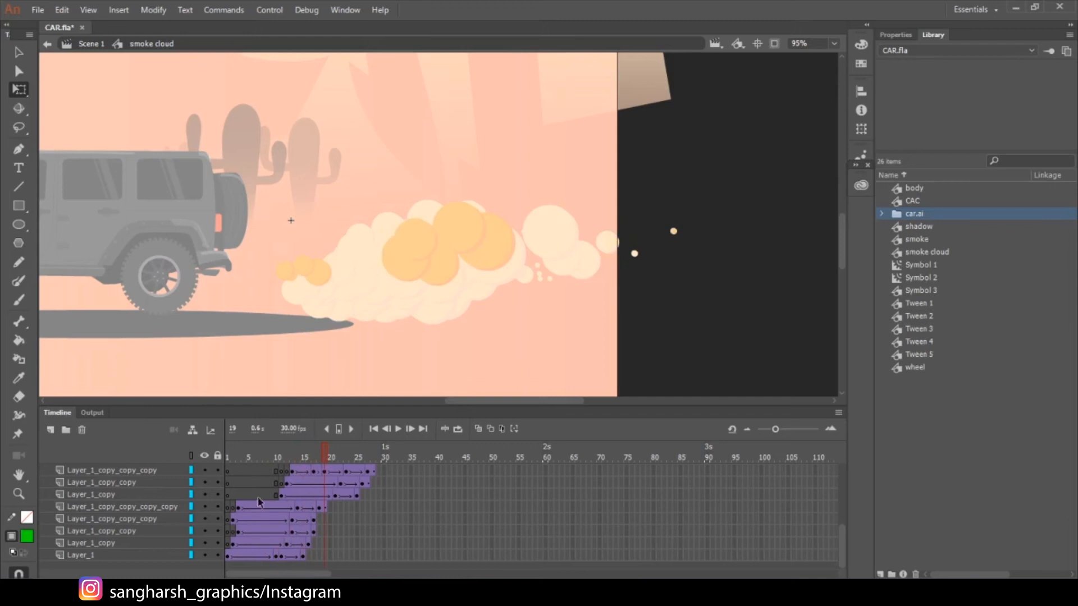
Step: Return to Scene 1 and scrub to frame 21 to view the full smoke effect behind the moving car
{"action": "double_click", "coordinate": [342, 341]}
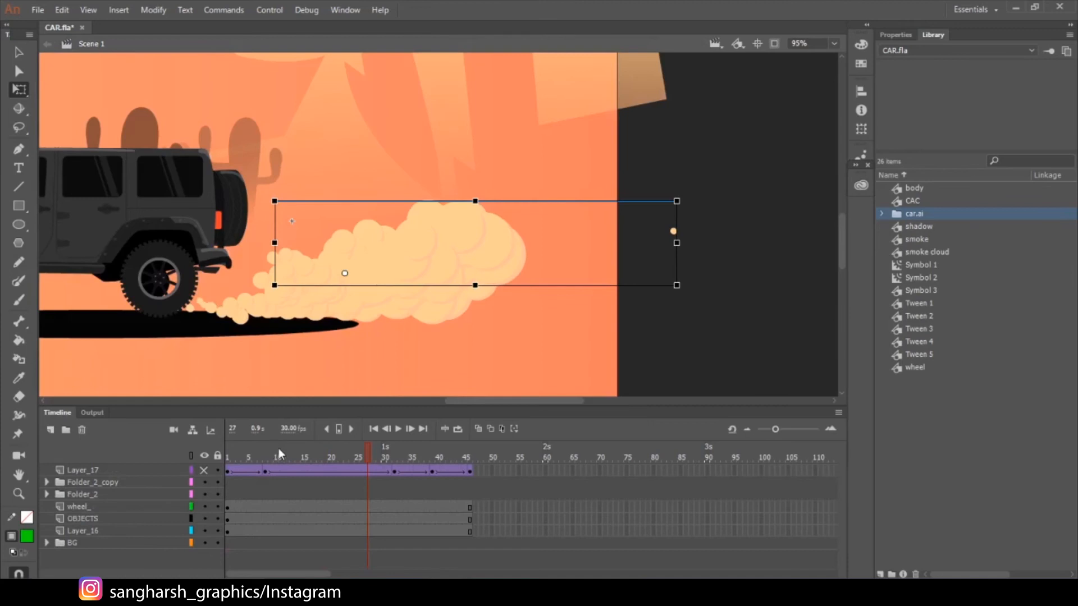
{"action": "left_click", "coordinate": [297, 449]}
{"action": "mouse_move", "coordinate": [315, 447]}
{"action": "left_mouse_down"}
{"action": "mouse_move", "coordinate": [348, 447]}
{"action": "mouse_move", "coordinate": [335, 453]}
{"action": "left_mouse_up"}
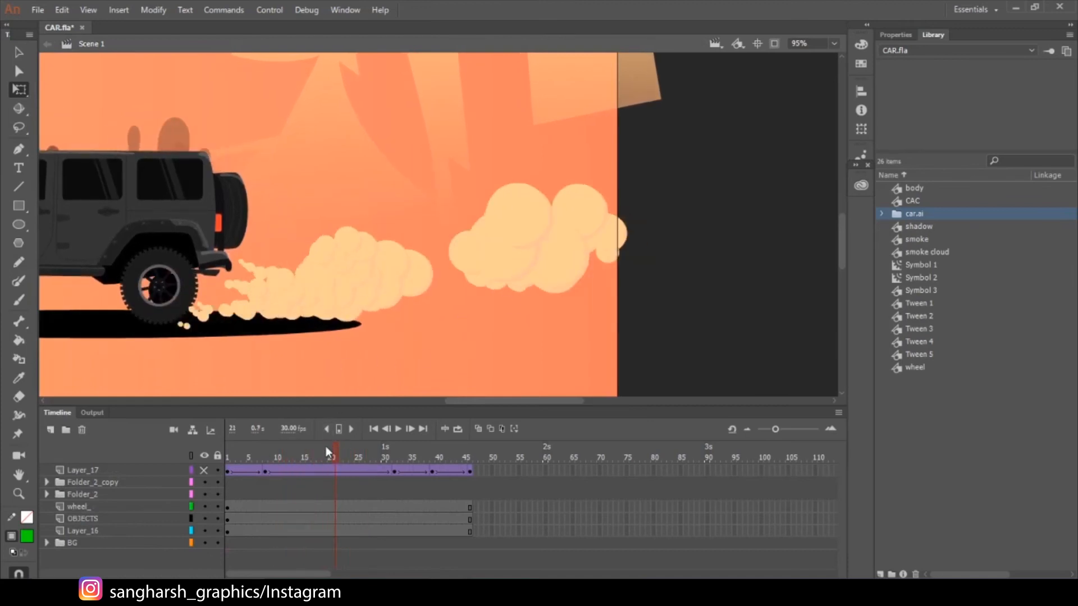
Step: Scrub Scene 1 between frames 21 and 35 to examine how the smoke trail grows and drifts behind the car
{"action": "left_click_drag", "start_coordinate": [332, 455], "coordinate": [354, 463]}
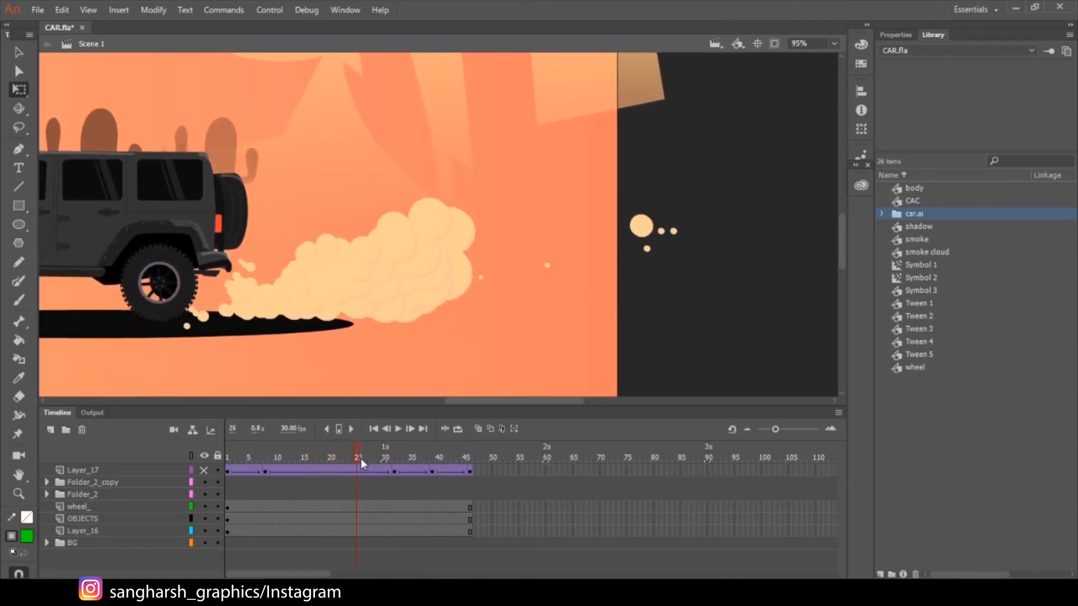
{"action": "left_click_drag", "start_coordinate": [361, 458], "coordinate": [373, 459]}
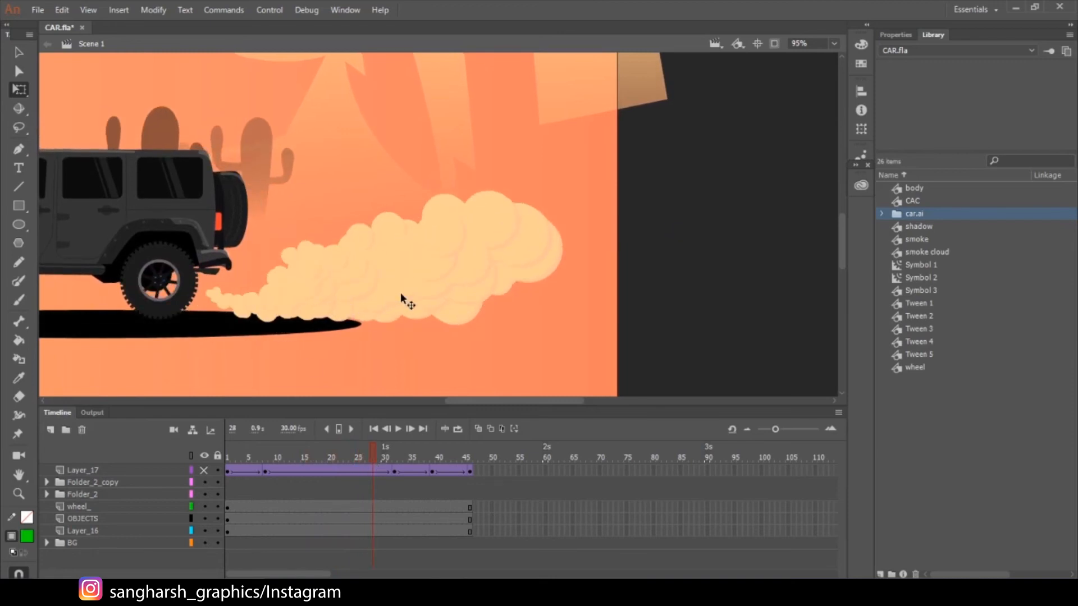
{"action": "left_click_drag", "start_coordinate": [373, 454], "coordinate": [377, 454]}
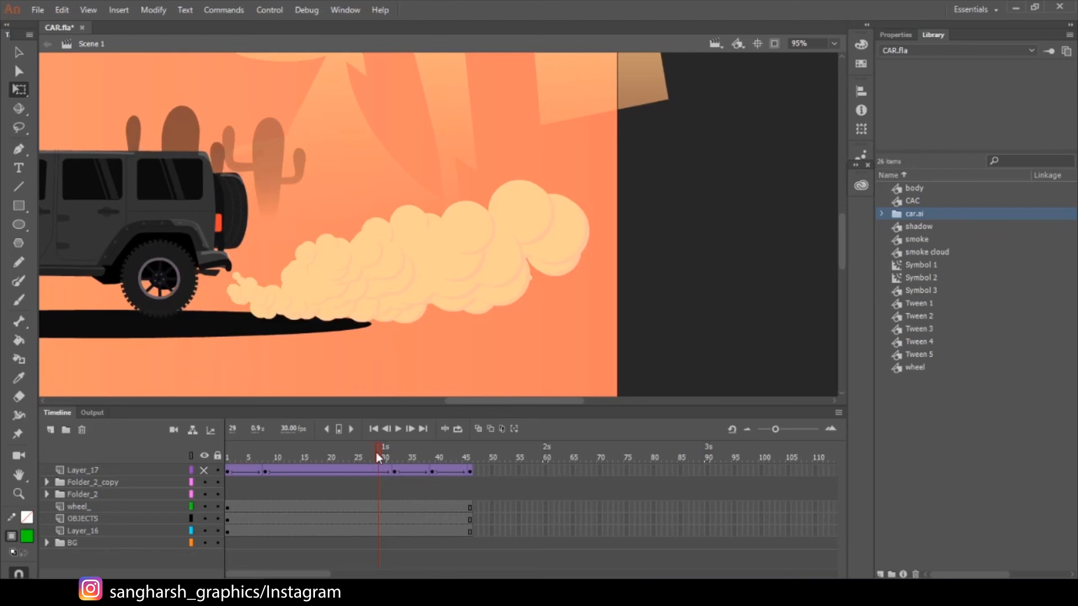
{"action": "mouse_move", "coordinate": [376, 453]}
{"action": "left_mouse_down"}
{"action": "mouse_move", "coordinate": [244, 479]}
{"action": "mouse_move", "coordinate": [358, 457]}
{"action": "left_mouse_up"}
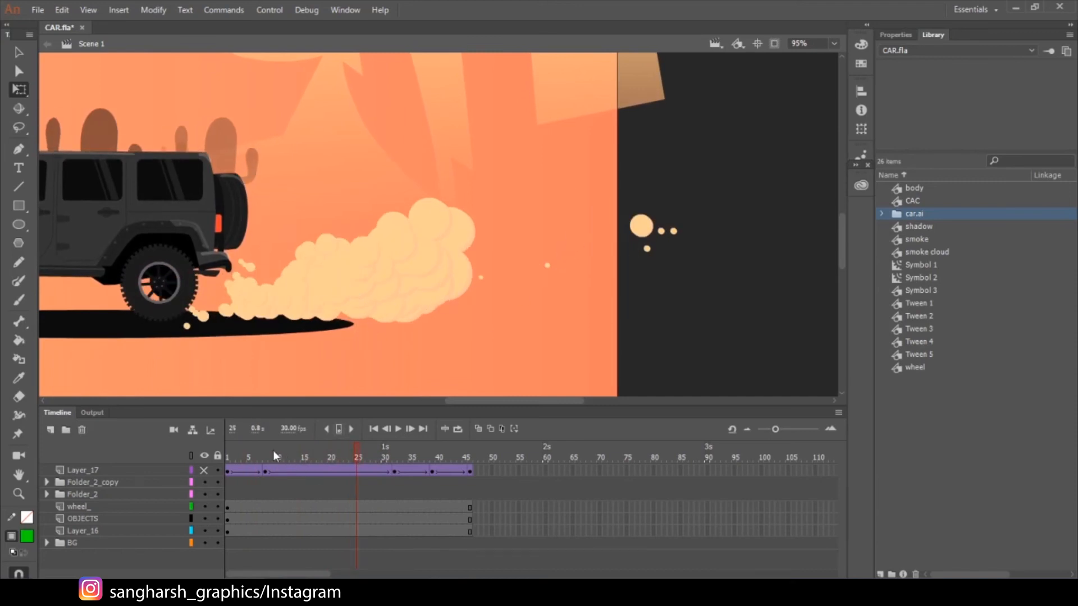
{"action": "left_click_drag", "start_coordinate": [234, 456], "coordinate": [409, 487]}
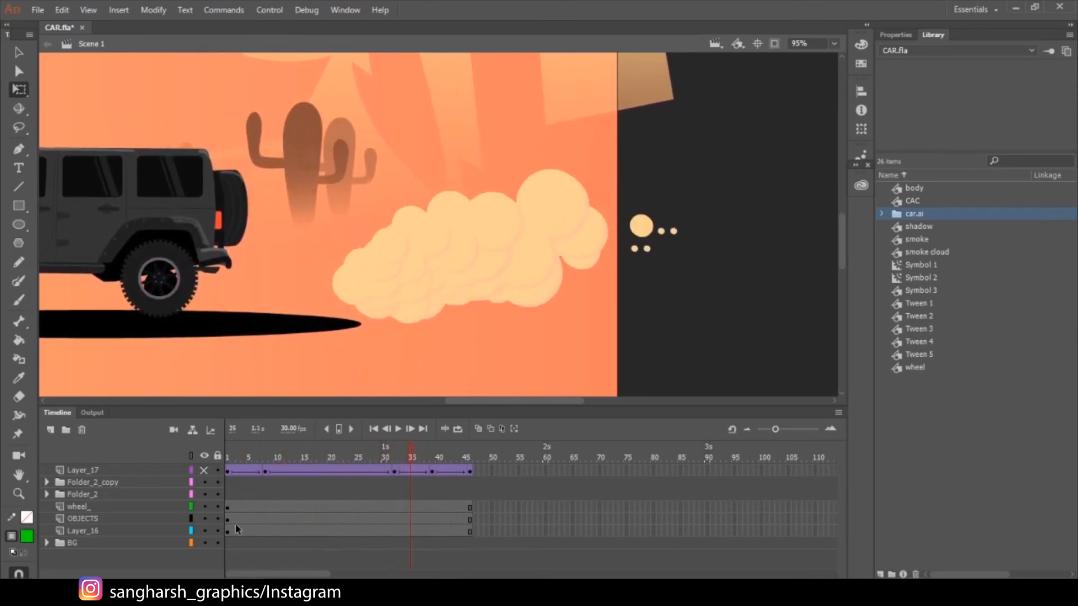
Step: Open the smoke cloud symbol to check its staggered tweens, and return to Scene 1
{"action": "double_click", "coordinate": [435, 264]}
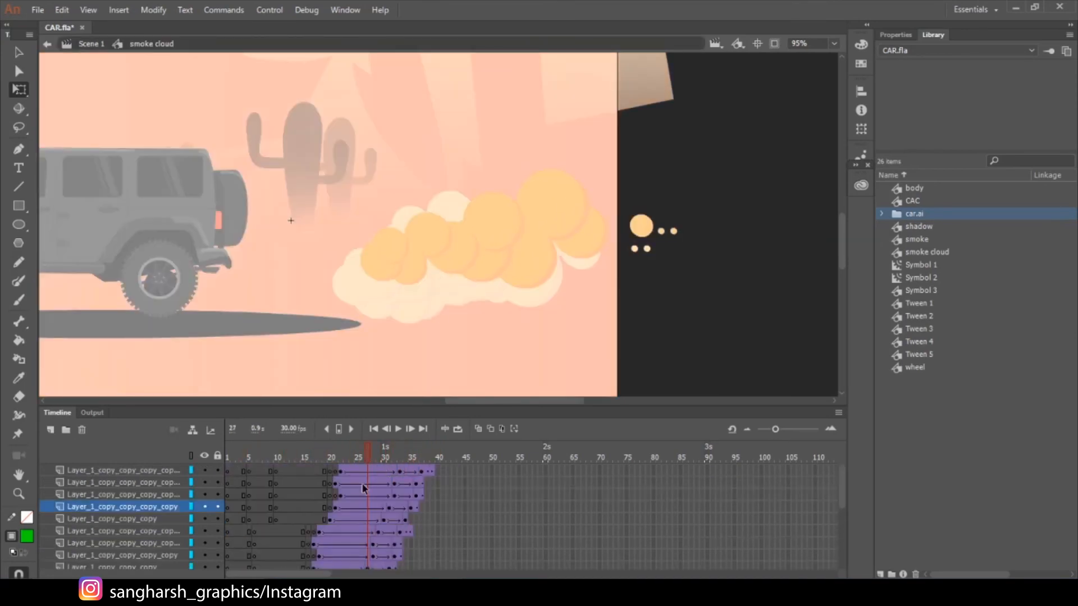
{"action": "left_click", "coordinate": [387, 456]}
{"action": "double_click", "coordinate": [329, 319]}
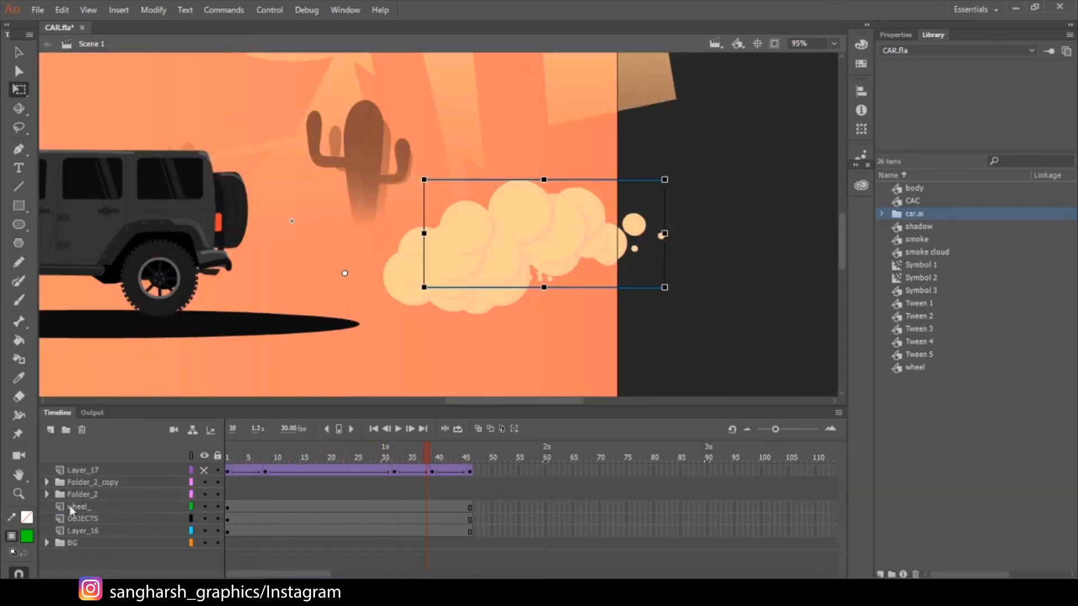
Step: Expand Folder_2, isolate Layer_18 by hiding all other layers, and scrub its smoke to frame 11
{"action": "left_click", "coordinate": [47, 494]}
{"action": "left_click", "coordinate": [93, 555]}
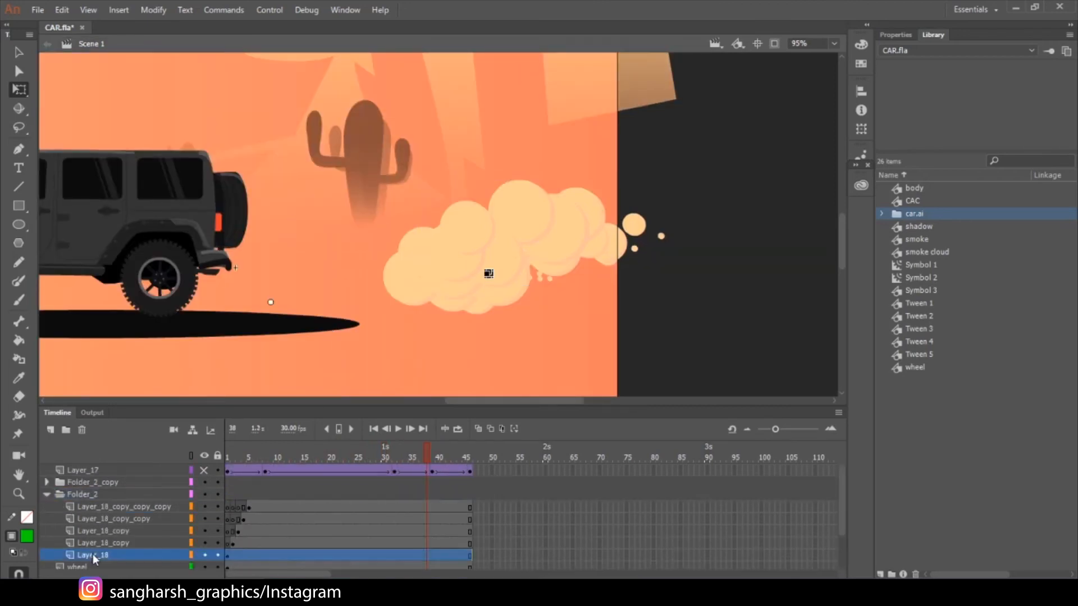
{"action": "left_click", "coordinate": [204, 555]}
{"action": "left_click", "coordinate": [205, 555]}
{"action": "left_click", "coordinate": [205, 554], "text": "alt"}
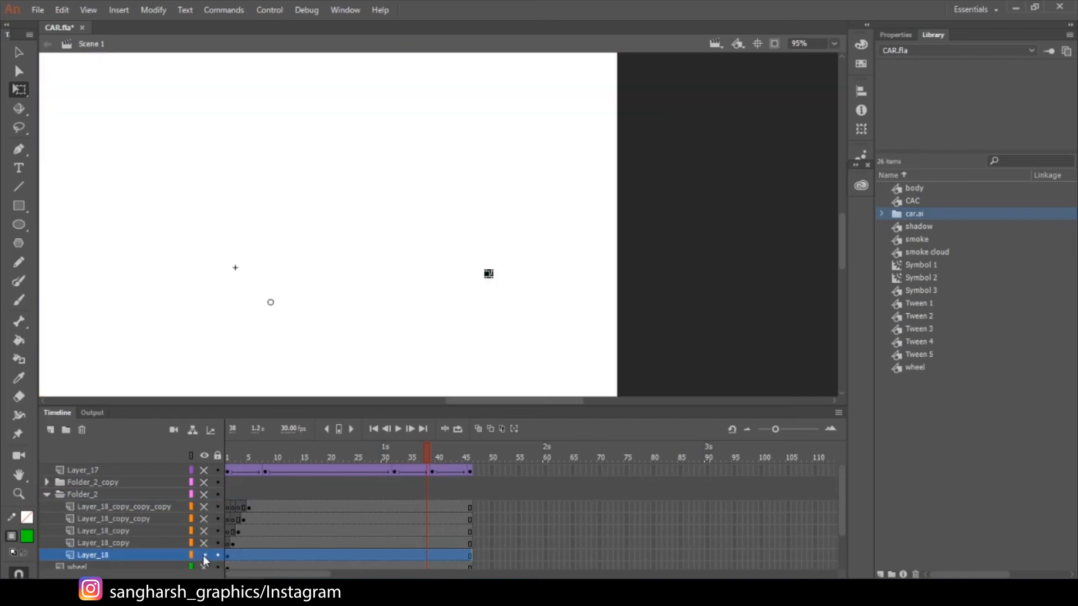
{"action": "left_click_drag", "start_coordinate": [252, 454], "coordinate": [283, 464]}
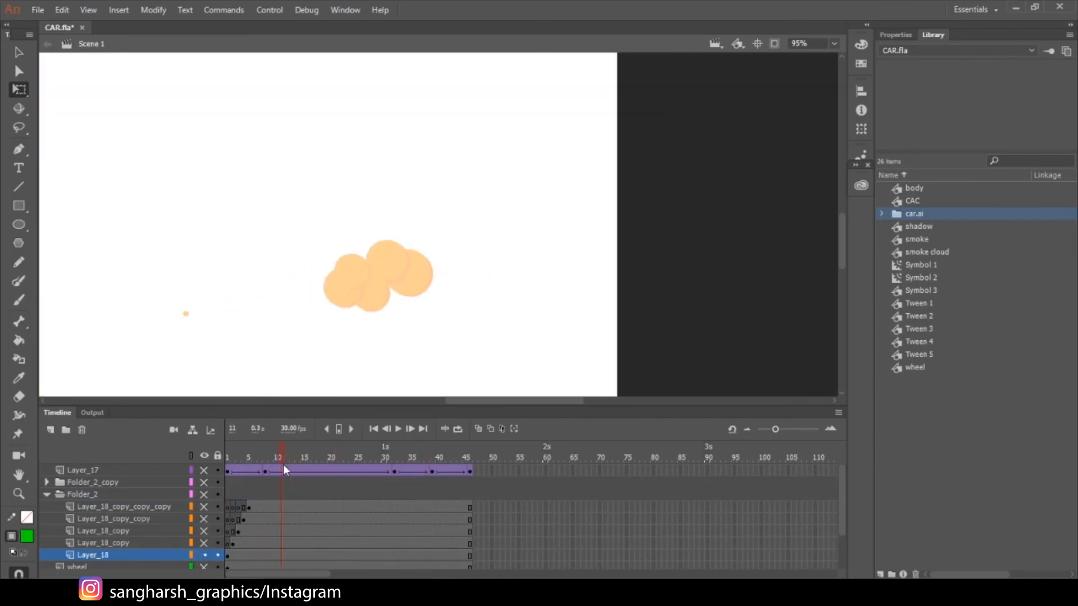
Step: Compare the start frames of Layer_18 and its copies in Folder_2, and scrub the isolated smoke to frame 19
{"action": "left_click", "coordinate": [109, 555]}
{"action": "scroll", "coordinate": [203, 518], "scroll_direction": "down", "scroll_amount": 1}
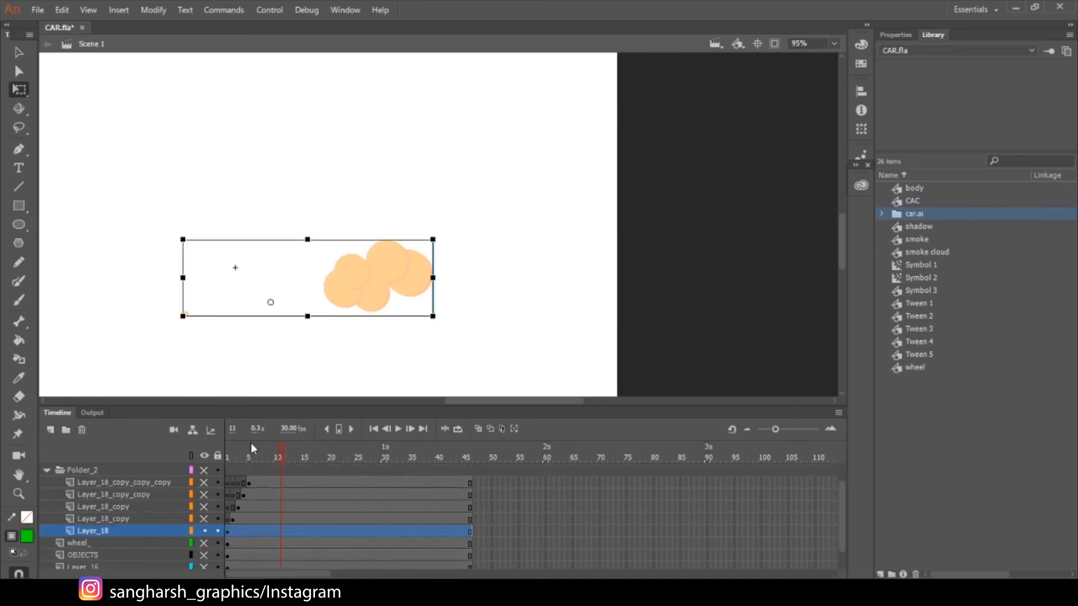
{"action": "left_click", "coordinate": [105, 518]}
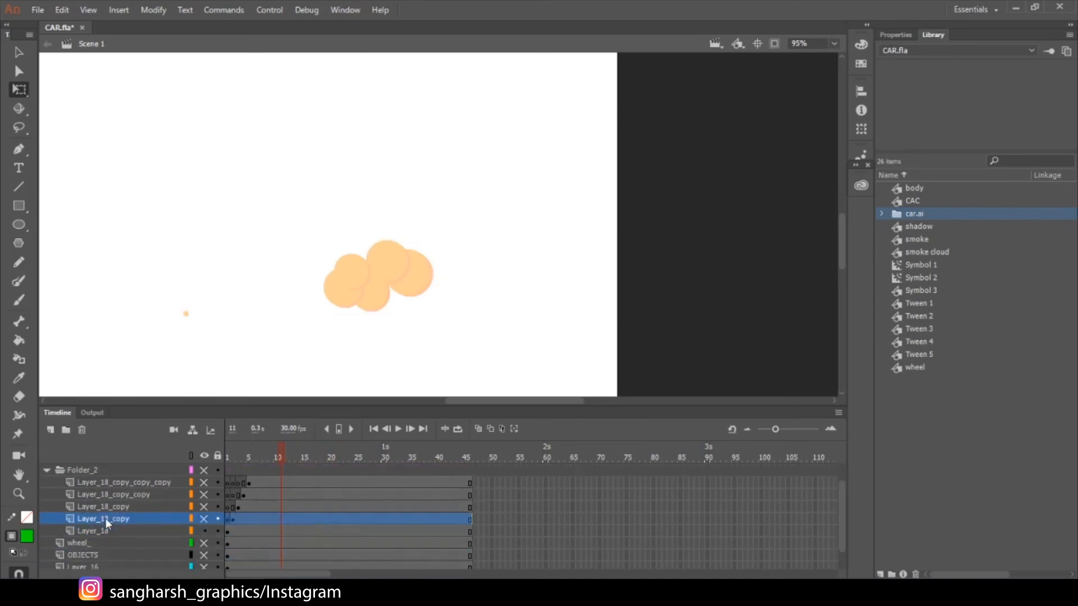
{"action": "left_click", "coordinate": [128, 484]}
{"action": "left_click", "coordinate": [261, 463]}
{"action": "left_click_drag", "start_coordinate": [261, 464], "coordinate": [324, 470]}
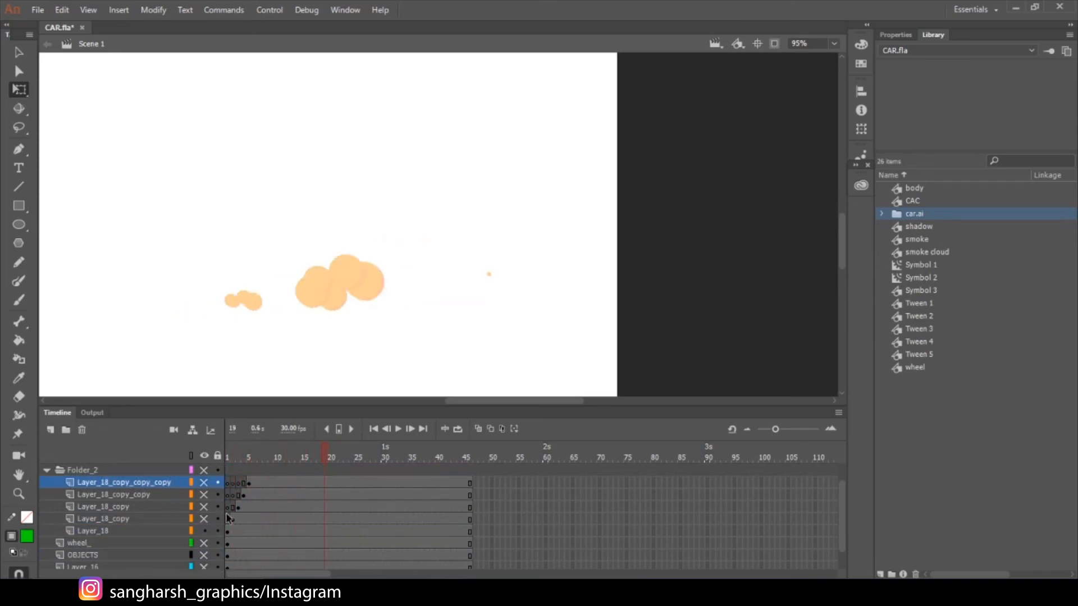
Step: Examine the one-frame offset of the first Layer_18 copy, scrub the isolated smoke to frame 45, and go back to frame 20
{"action": "left_click_drag", "start_coordinate": [228, 518], "coordinate": [235, 518]}
{"action": "left_click_drag", "start_coordinate": [246, 470], "coordinate": [416, 496]}
{"action": "left_click_drag", "start_coordinate": [319, 461], "coordinate": [463, 477]}
{"action": "left_click", "coordinate": [463, 482]}
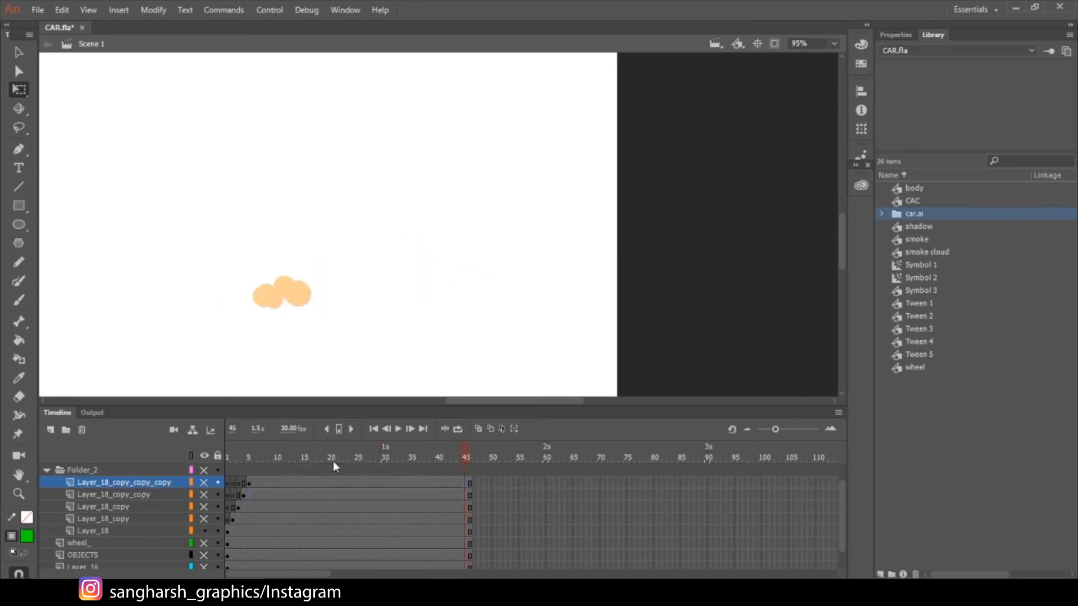
{"action": "mouse_move", "coordinate": [332, 461]}
{"action": "left_mouse_down"}
{"action": "mouse_move", "coordinate": [240, 451]}
{"action": "mouse_move", "coordinate": [331, 460]}
{"action": "left_mouse_up"}
Step: Examine Folder_2 as a group, checking its top and bottom smoke layers and collapsing it again
{"action": "scroll", "coordinate": [84, 505], "scroll_direction": "up", "scroll_amount": 1}
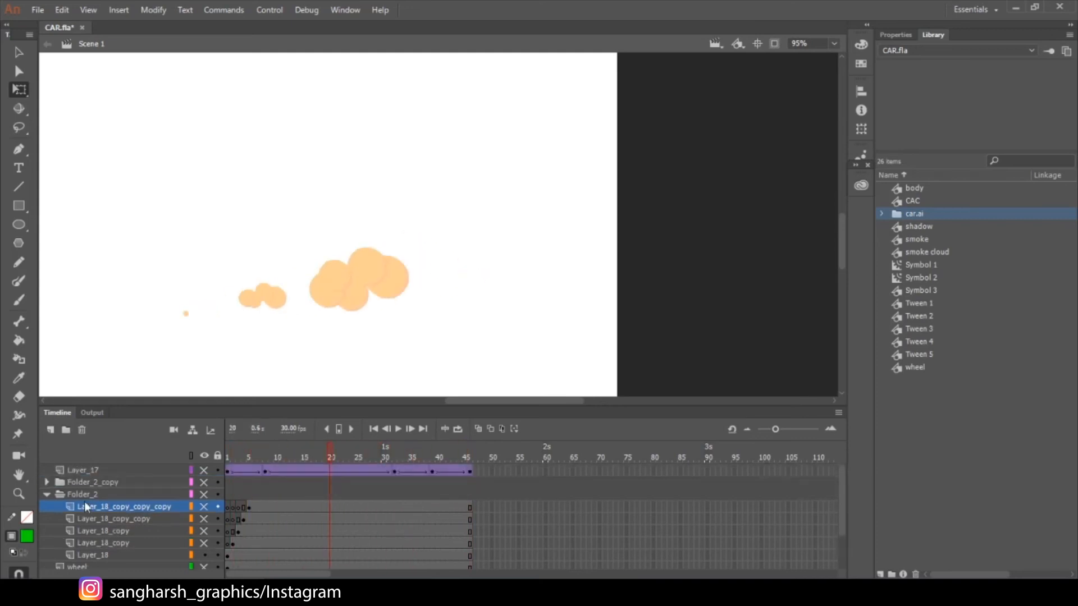
{"action": "left_click", "coordinate": [46, 495]}
{"action": "left_click", "coordinate": [70, 493]}
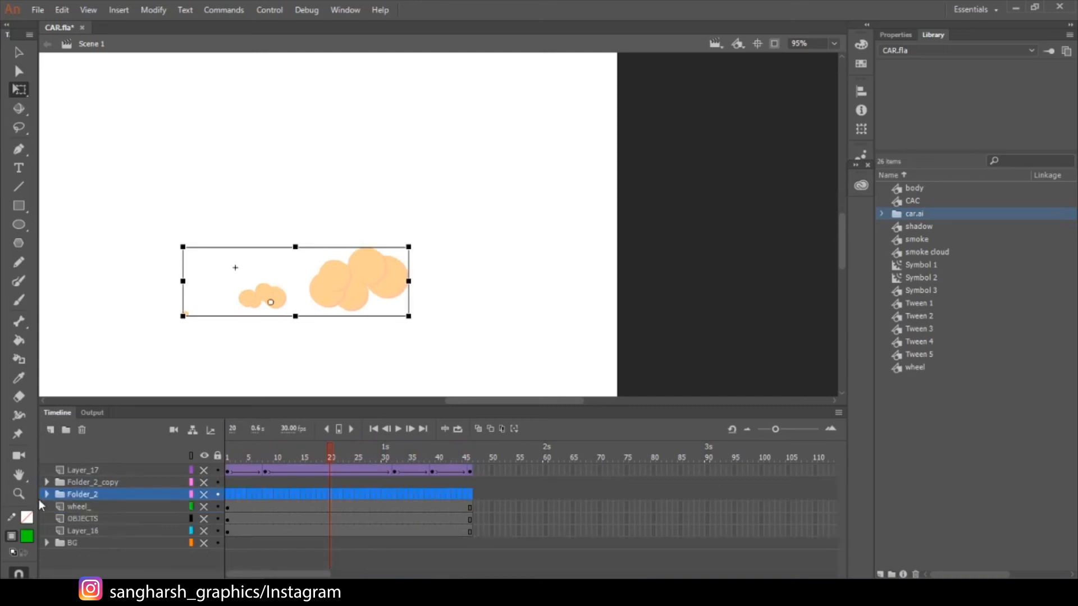
{"action": "left_click", "coordinate": [48, 494]}
{"action": "left_click", "coordinate": [90, 506]}
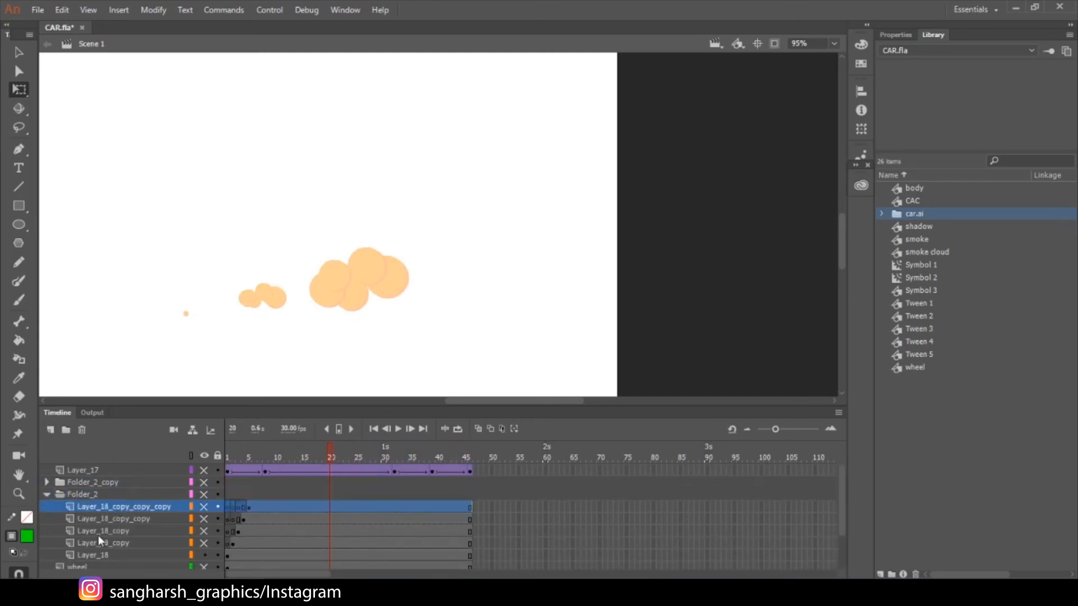
{"action": "left_click", "coordinate": [89, 556]}
{"action": "left_click", "coordinate": [43, 494]}
{"action": "left_click", "coordinate": [43, 494]}
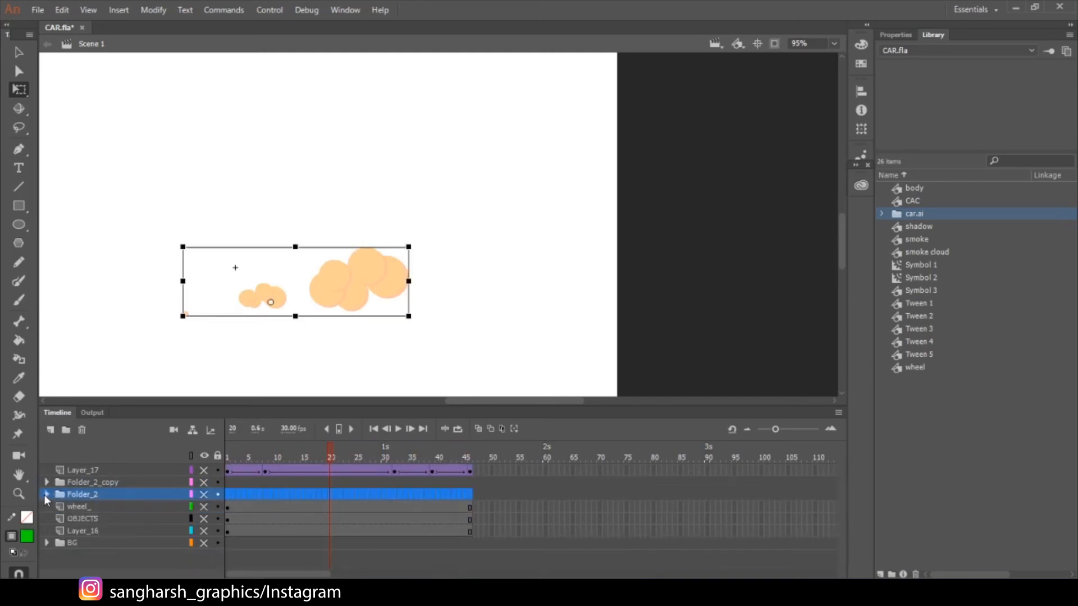
Step: Show Folder_2_copy alongside Layer_18, scrub the smoke to frame 37, and unhide all remaining layers
{"action": "left_click", "coordinate": [104, 484]}
{"action": "left_click", "coordinate": [204, 482]}
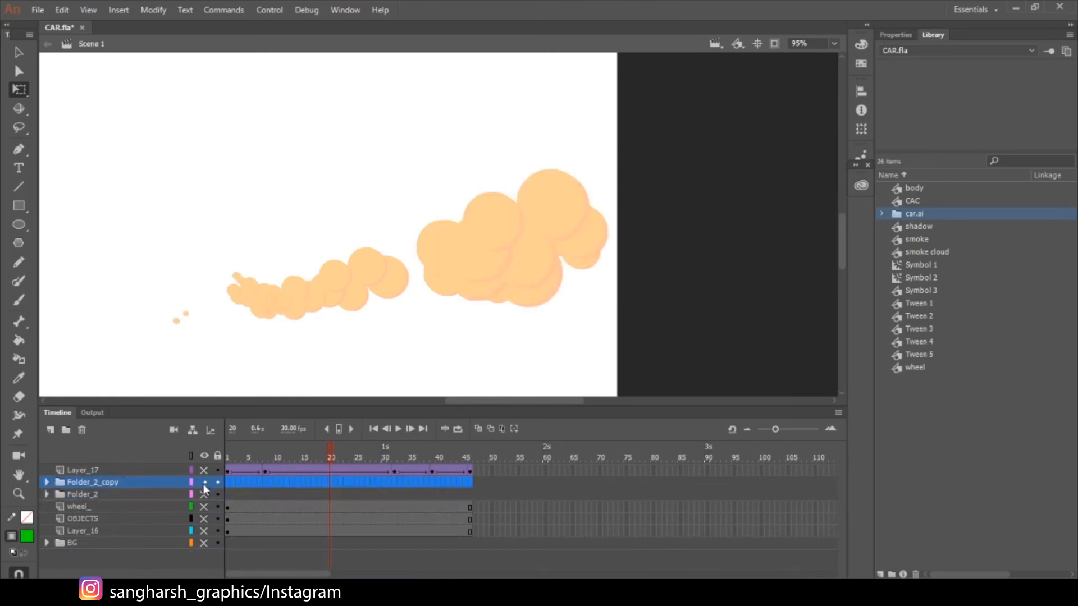
{"action": "left_click_drag", "start_coordinate": [230, 457], "coordinate": [420, 472]}
{"action": "left_click_drag", "start_coordinate": [204, 494], "coordinate": [203, 544]}
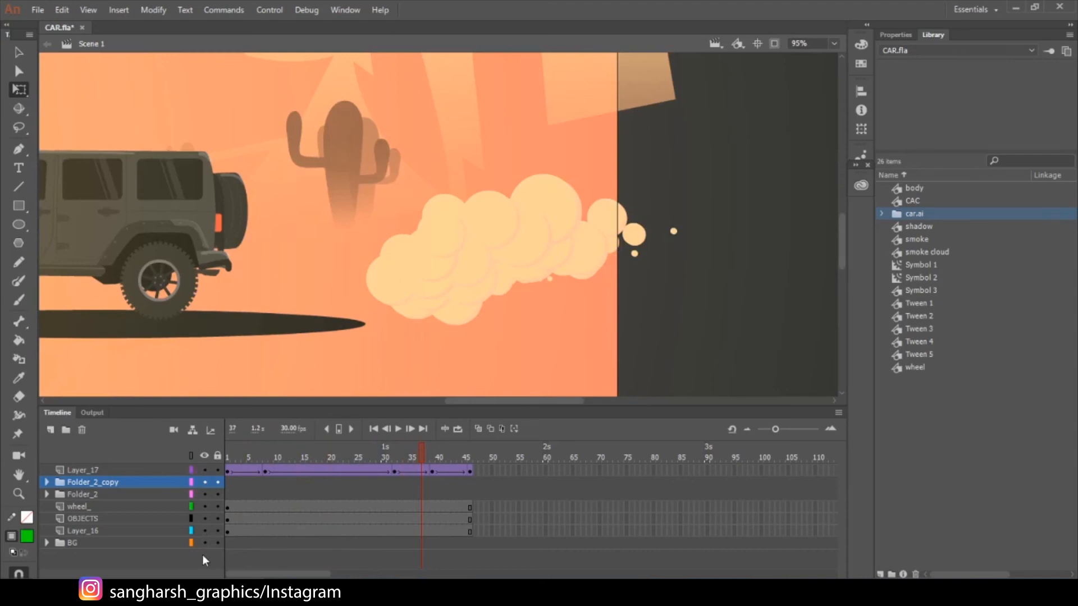
Step: Fit the whole stage in view and enable looped playback from frame 1 to the animation's last frame
{"action": "left_click", "coordinate": [835, 45]}
{"action": "left_click", "coordinate": [837, 62]}
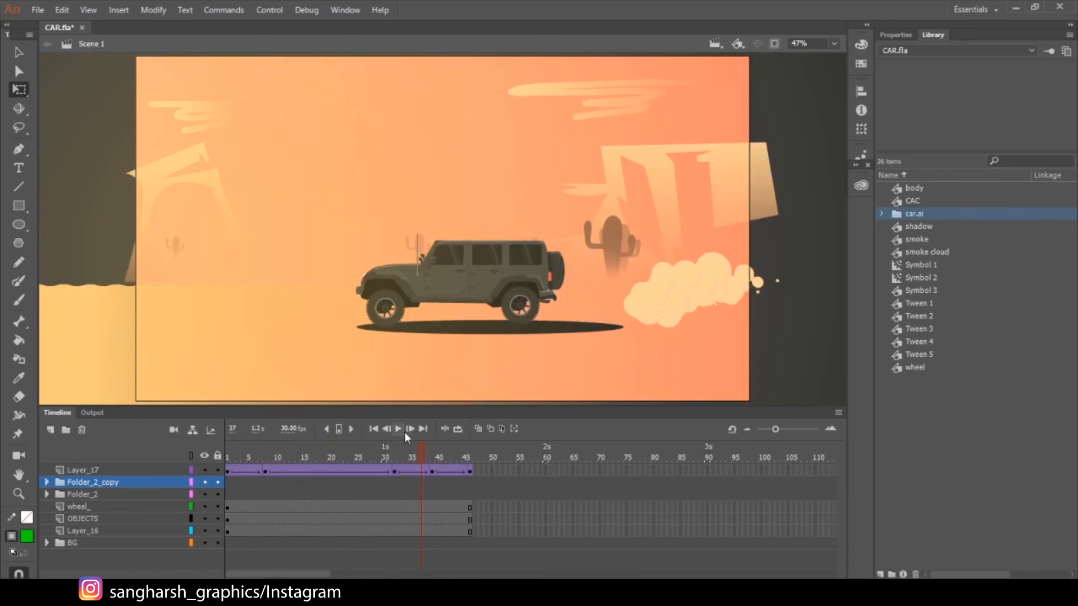
{"action": "left_click", "coordinate": [459, 428]}
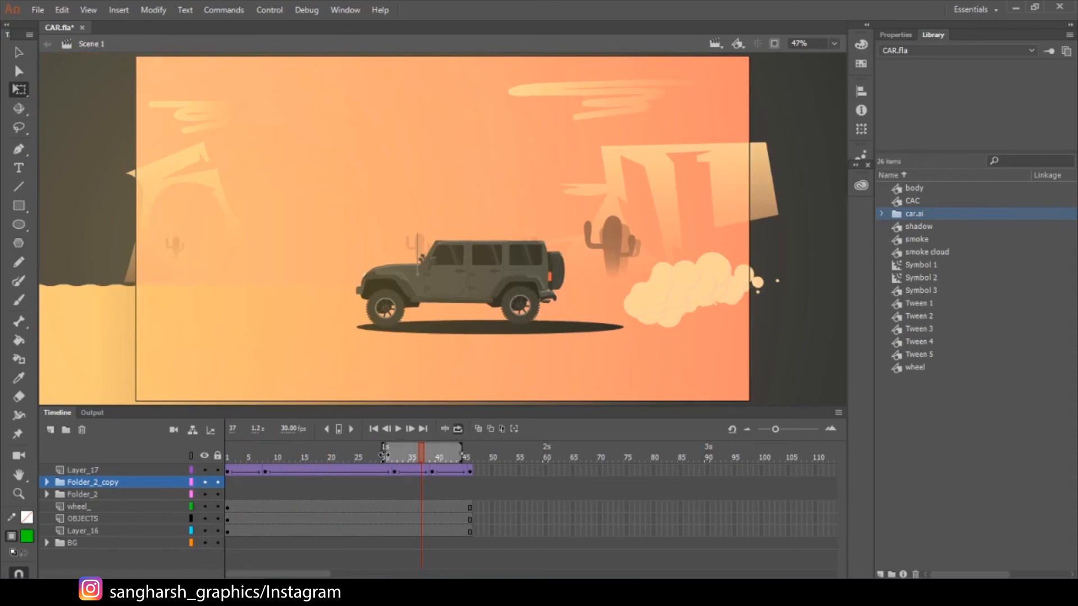
{"action": "left_click_drag", "start_coordinate": [384, 456], "coordinate": [227, 455]}
{"action": "left_click_drag", "start_coordinate": [461, 453], "coordinate": [470, 452]}
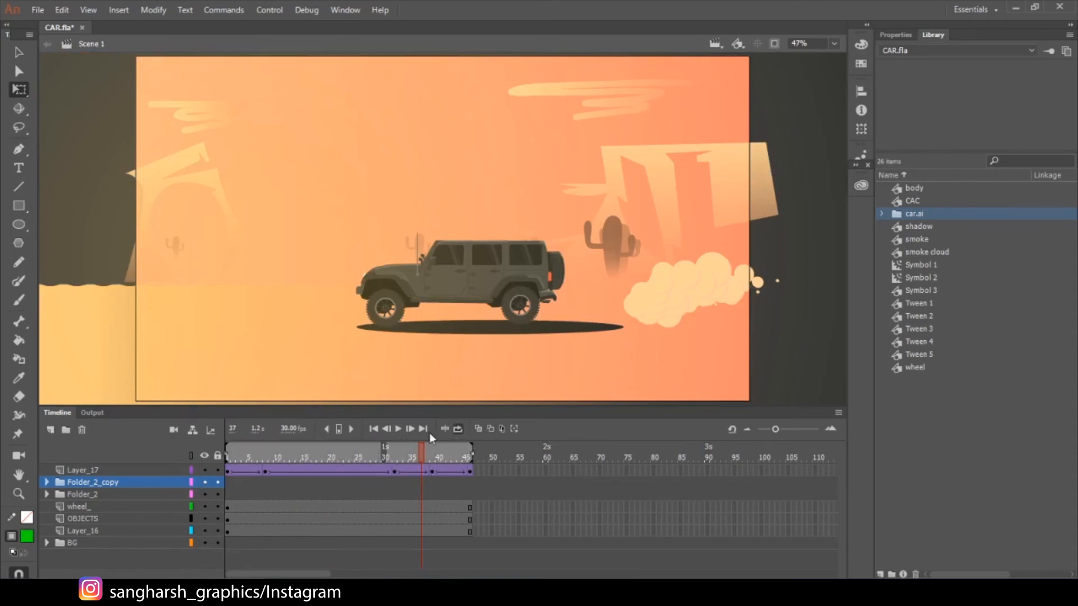
Step: Play the looped car animation, scrub back to frame 1, and select the glow overlay on Layer_17
{"action": "key", "text": "Return"}
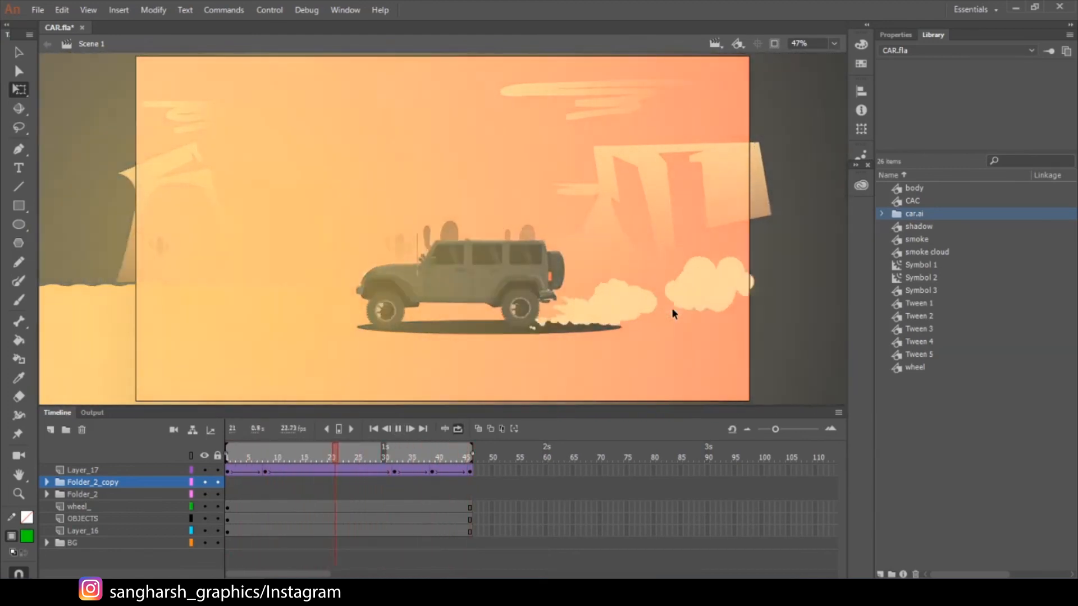
{"action": "left_click_drag", "start_coordinate": [460, 460], "coordinate": [212, 474]}
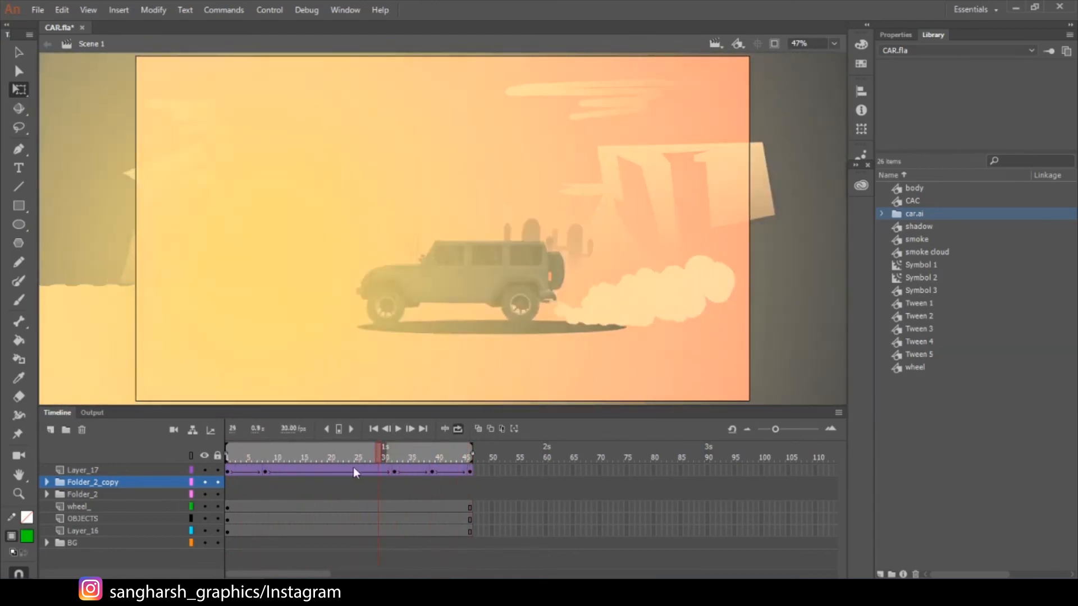
{"action": "left_click", "coordinate": [380, 231]}
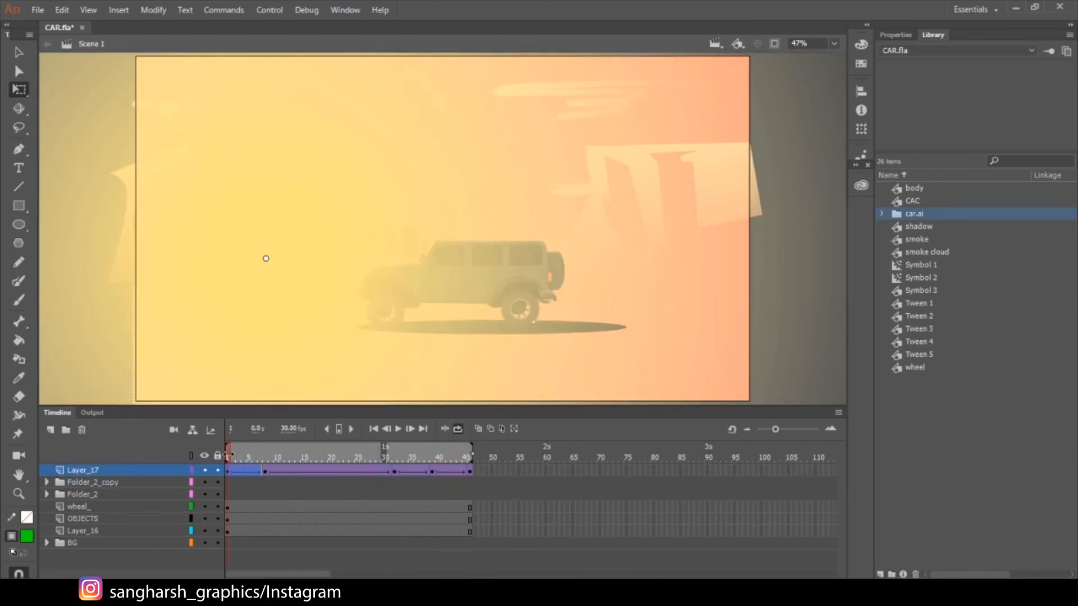
{"action": "left_click_drag", "start_coordinate": [233, 454], "coordinate": [184, 463]}
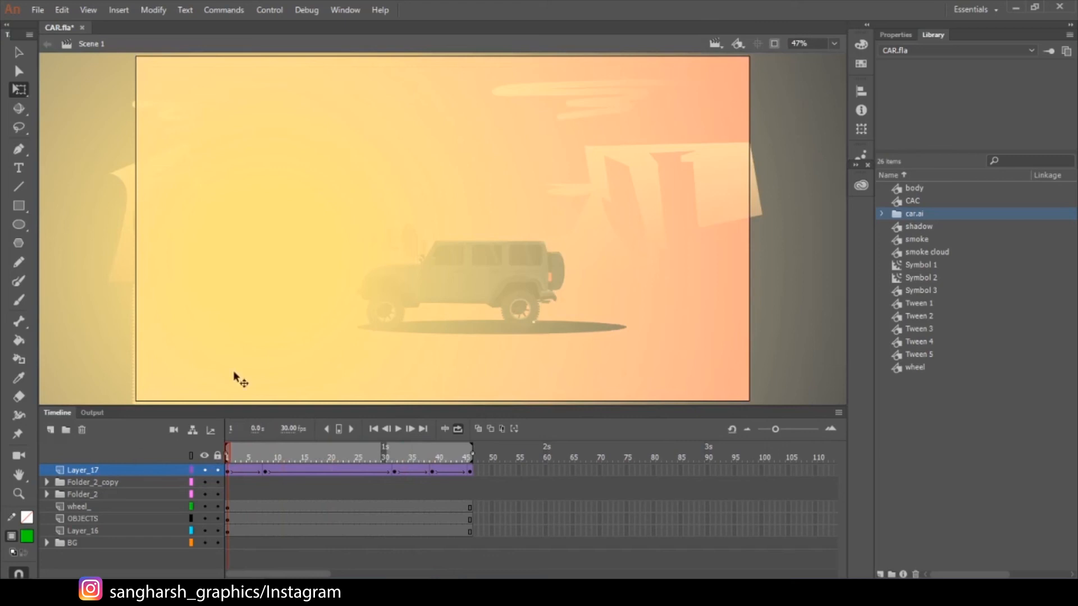
Step: Select the oversized glow rectangle on Layer_17 to examine how far it extends beyond the stage
{"action": "left_click", "coordinate": [23, 205]}
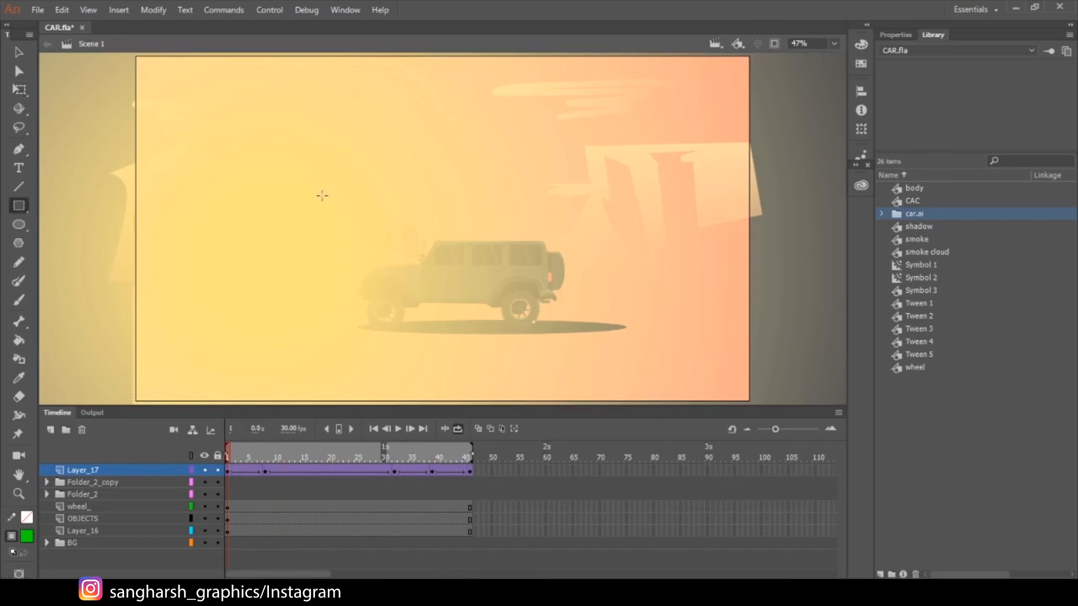
{"action": "key", "text": "ctrl+minus"}
{"action": "key", "text": "ctrl+minus"}
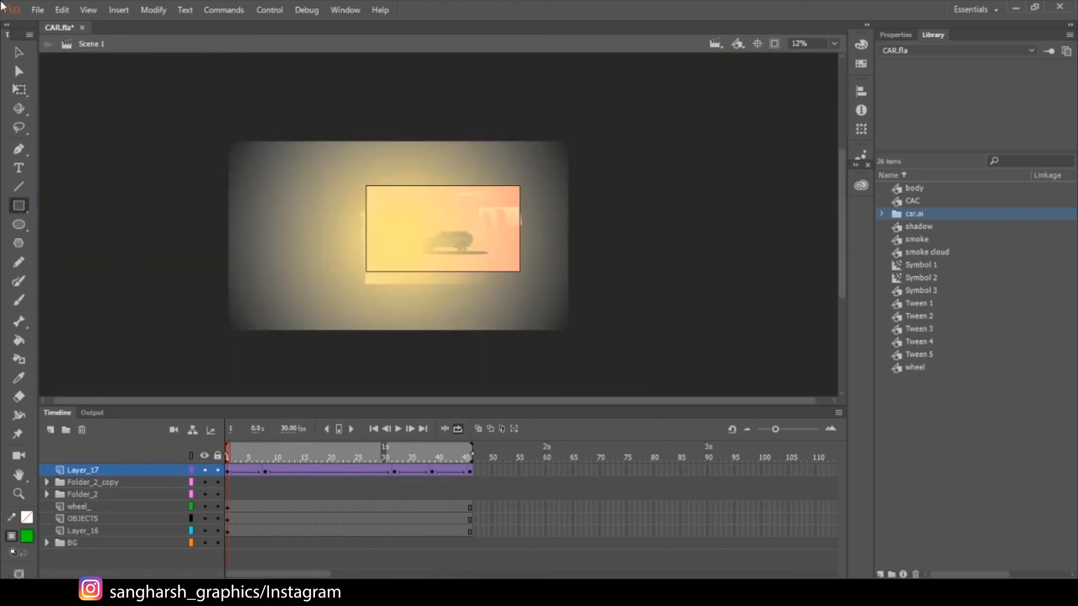
{"action": "left_click", "coordinate": [18, 53]}
{"action": "left_click", "coordinate": [351, 295]}
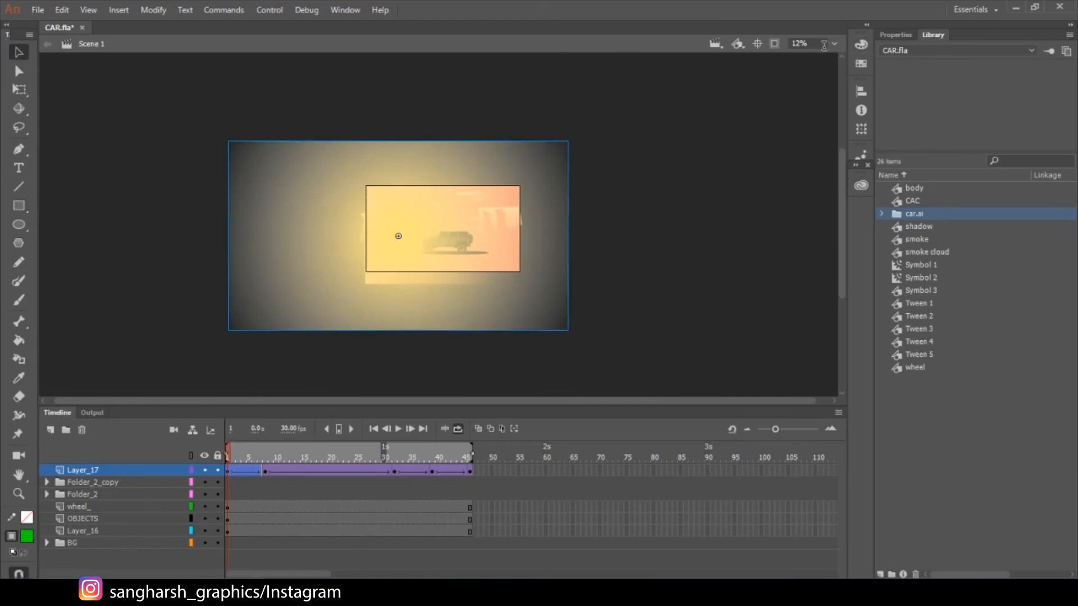
Step: Set the fill to a radial gradient from black to white, with the white end stop at 0% alpha
{"action": "left_click", "coordinate": [860, 45]}
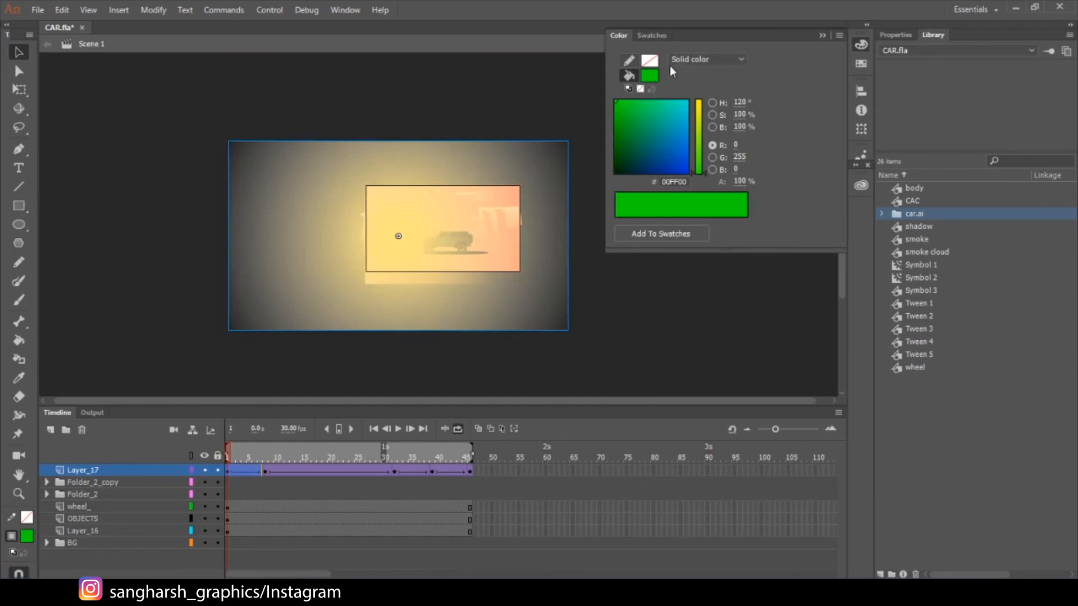
{"action": "left_click", "coordinate": [706, 58]}
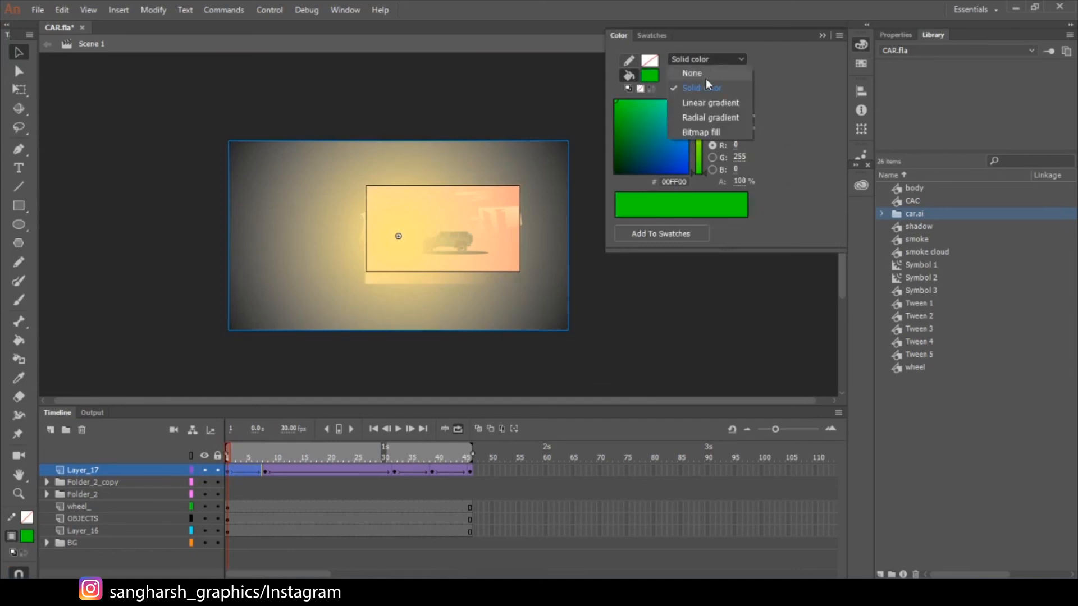
{"action": "left_click", "coordinate": [718, 119]}
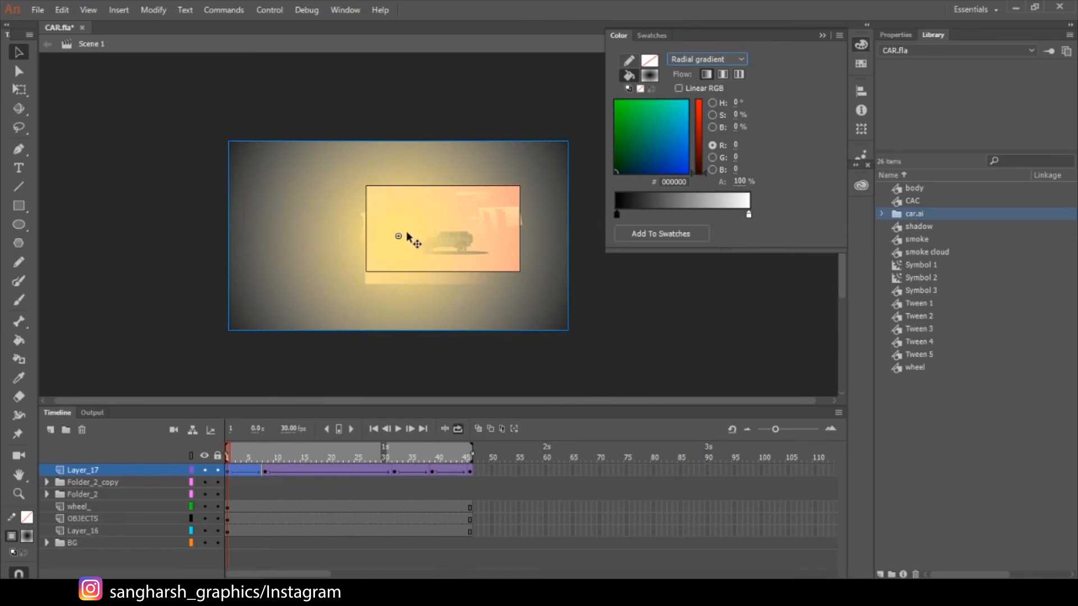
{"action": "left_click", "coordinate": [749, 215]}
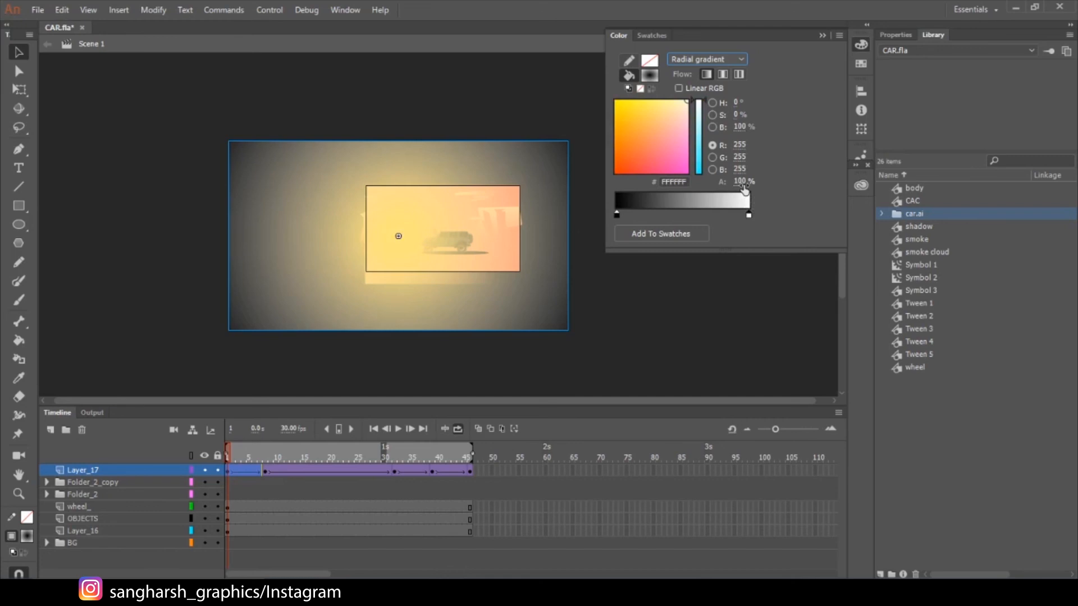
{"action": "left_click_drag", "start_coordinate": [745, 190], "coordinate": [710, 212]}
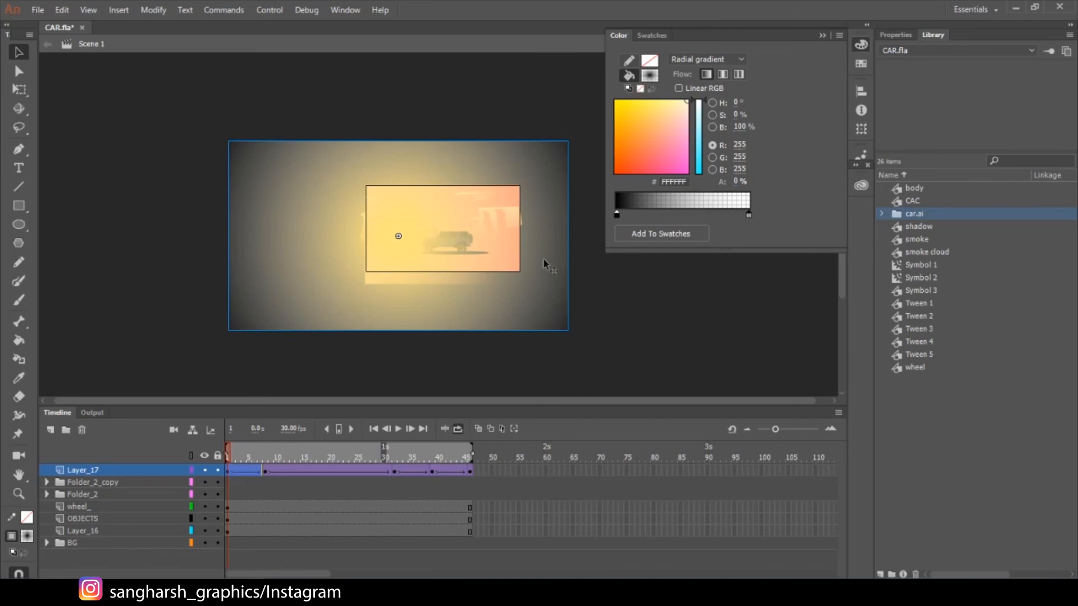
Step: Close the color settings and display the frame properties of Layer_17's first keyframe
{"action": "left_click", "coordinate": [861, 44]}
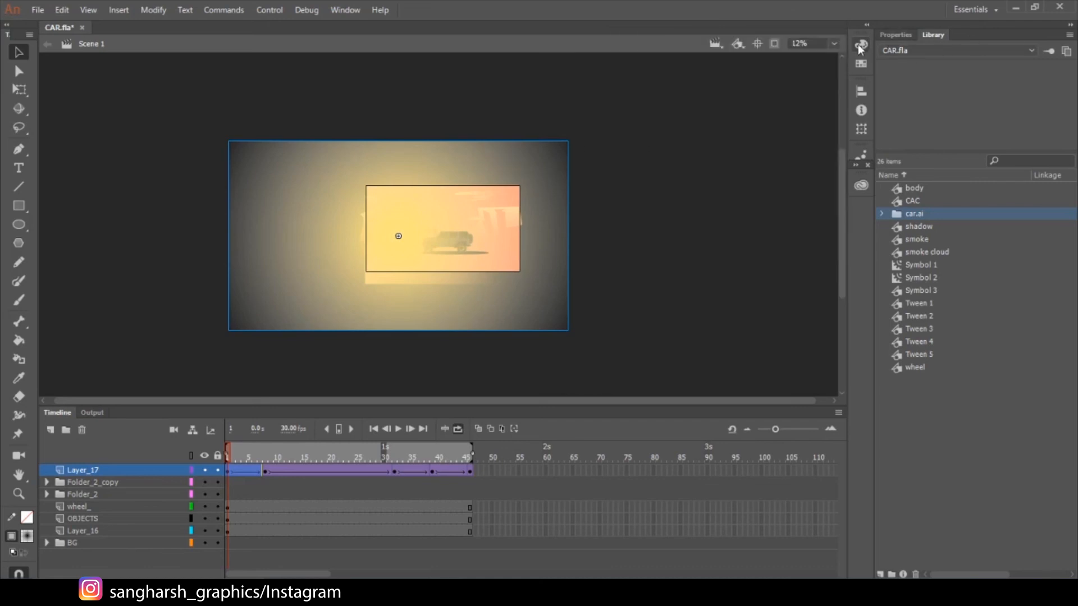
{"action": "key", "text": "ctrl+="}
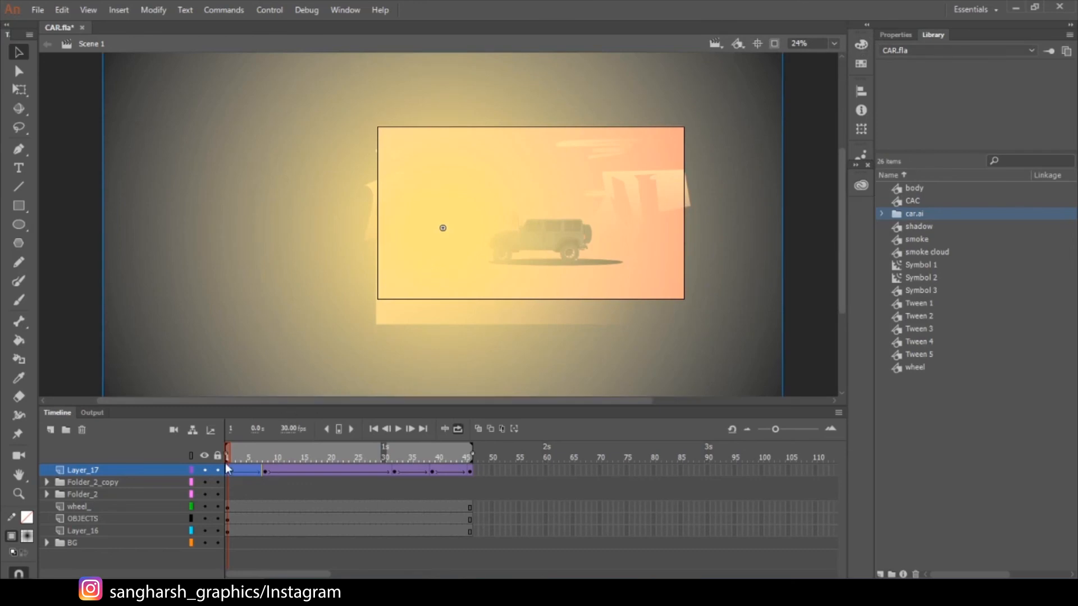
{"action": "left_click_drag", "start_coordinate": [273, 453], "coordinate": [225, 459]}
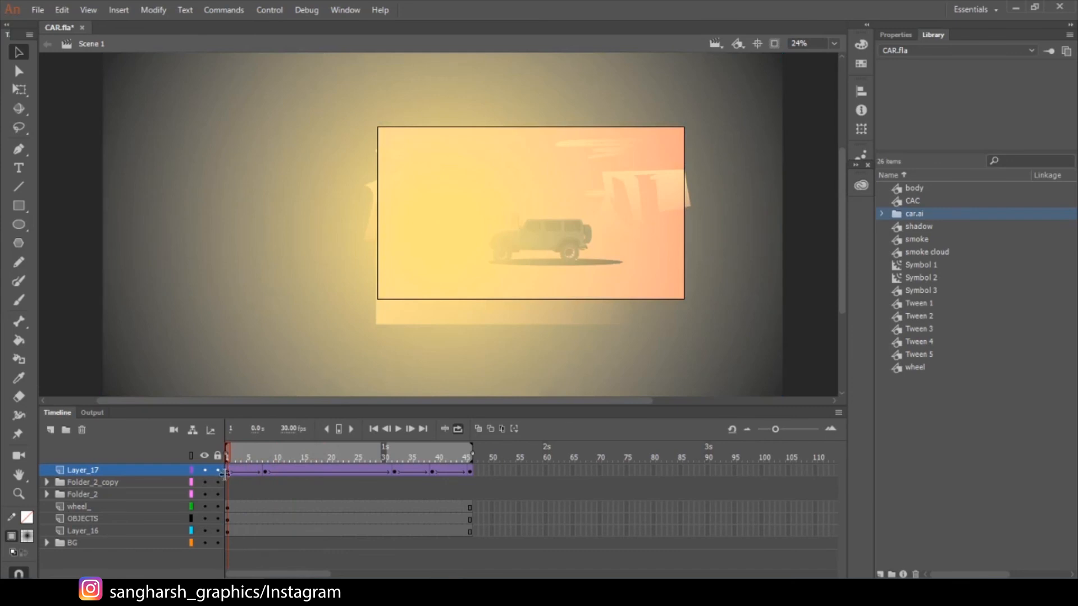
{"action": "right_click", "coordinate": [231, 475]}
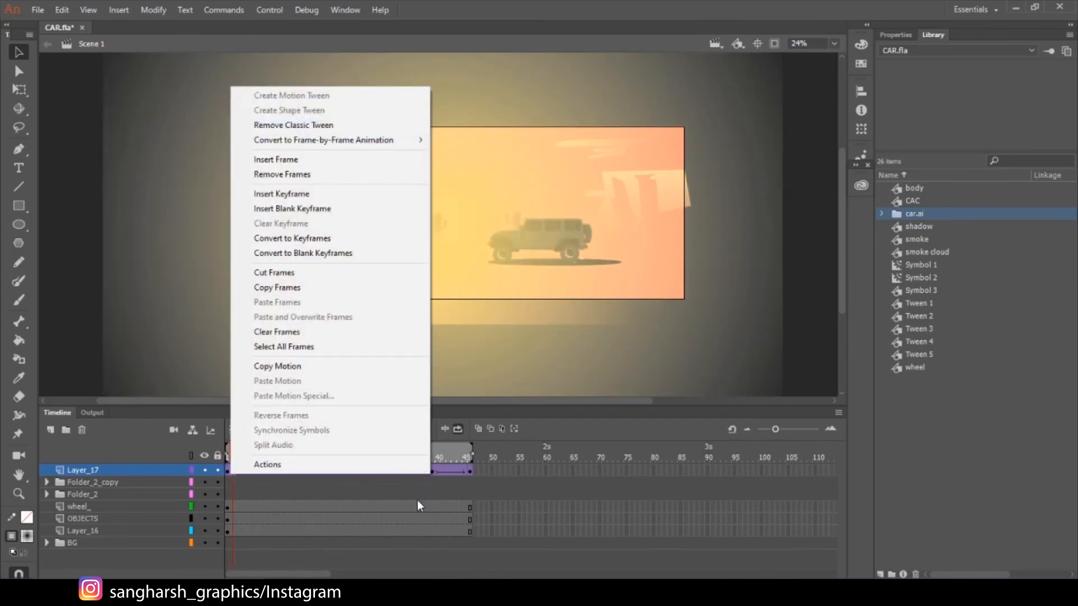
{"action": "left_click", "coordinate": [355, 487]}
{"action": "left_click", "coordinate": [355, 488]}
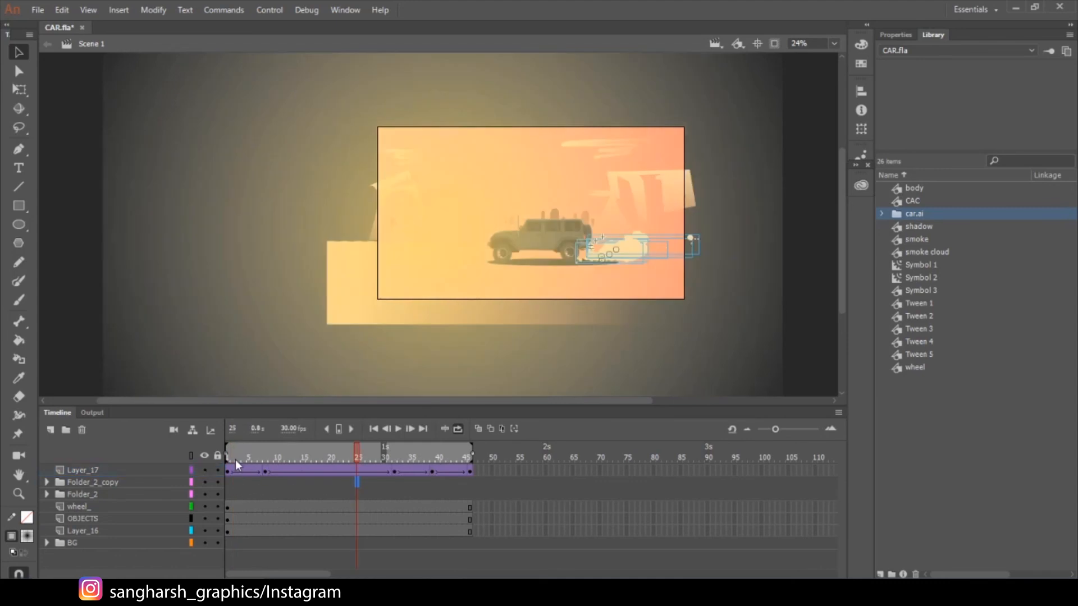
{"action": "left_click", "coordinate": [234, 460]}
{"action": "left_click", "coordinate": [228, 461]}
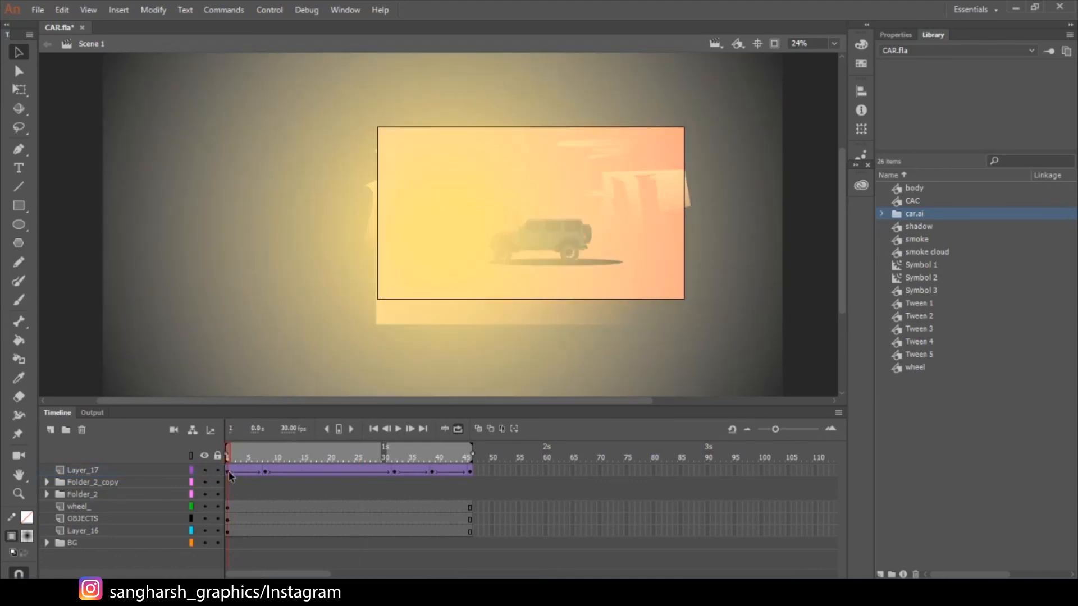
{"action": "left_click", "coordinate": [229, 476]}
{"action": "left_click", "coordinate": [897, 35]}
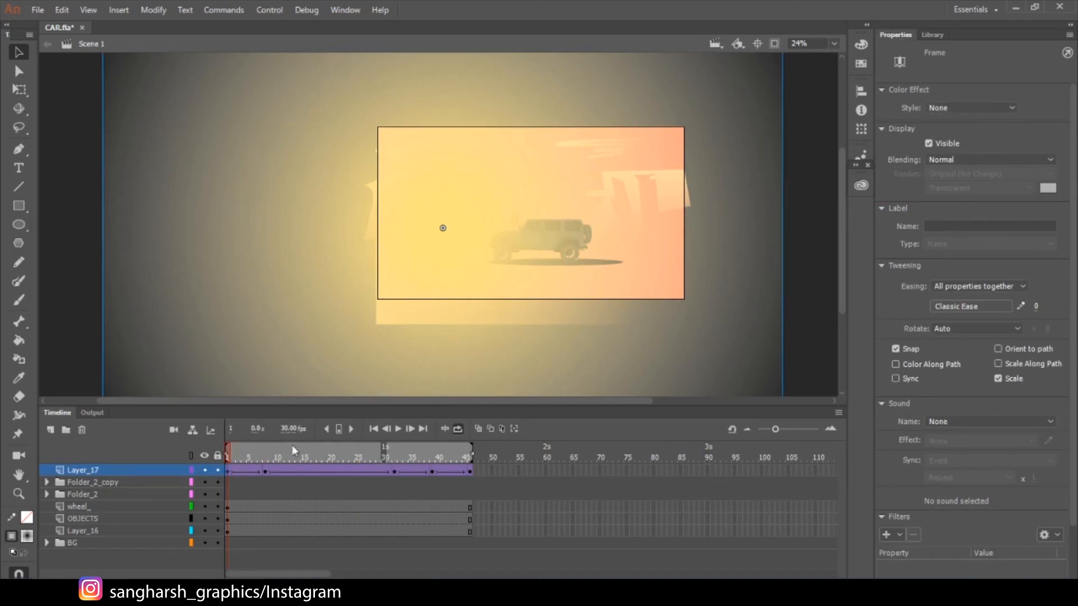
Step: Compare the color effect settings of Layer_17's keyframes at frame 8 and frame 1
{"action": "left_click", "coordinate": [263, 462]}
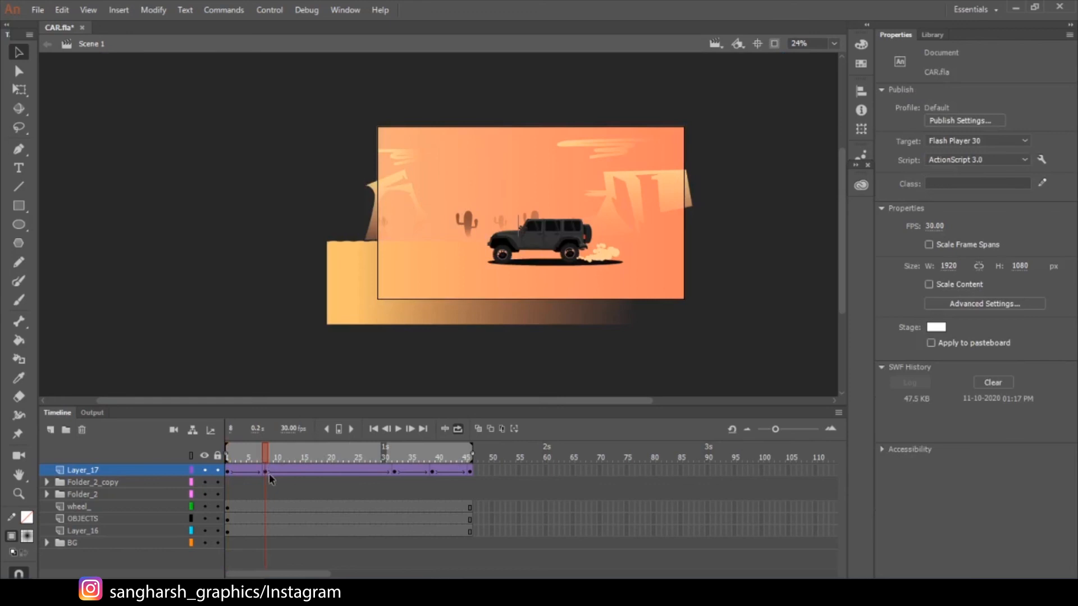
{"action": "left_click", "coordinate": [265, 472]}
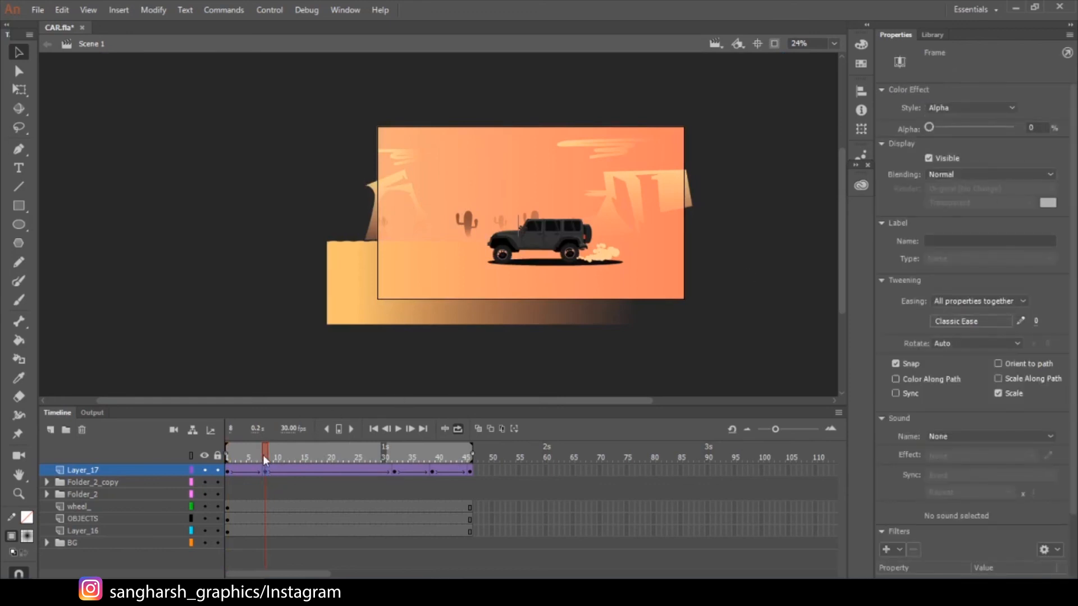
{"action": "left_click_drag", "start_coordinate": [264, 457], "coordinate": [228, 458]}
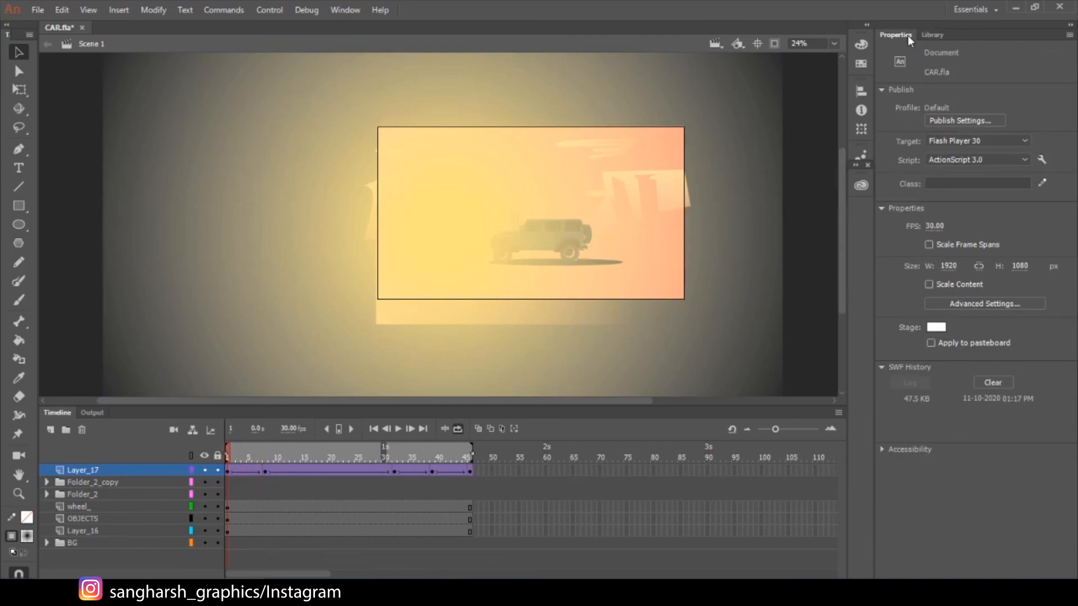
{"action": "left_click", "coordinate": [227, 471]}
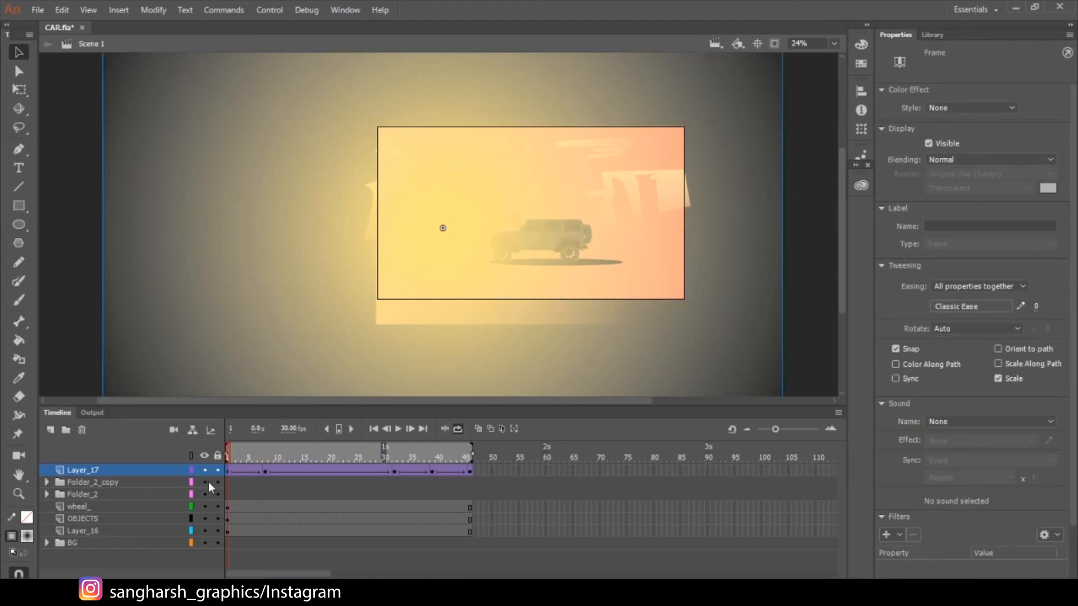
Step: Set the color effect of Layer_17's keyframe at frame 8 to Alpha at 0%
{"action": "left_click", "coordinate": [264, 455]}
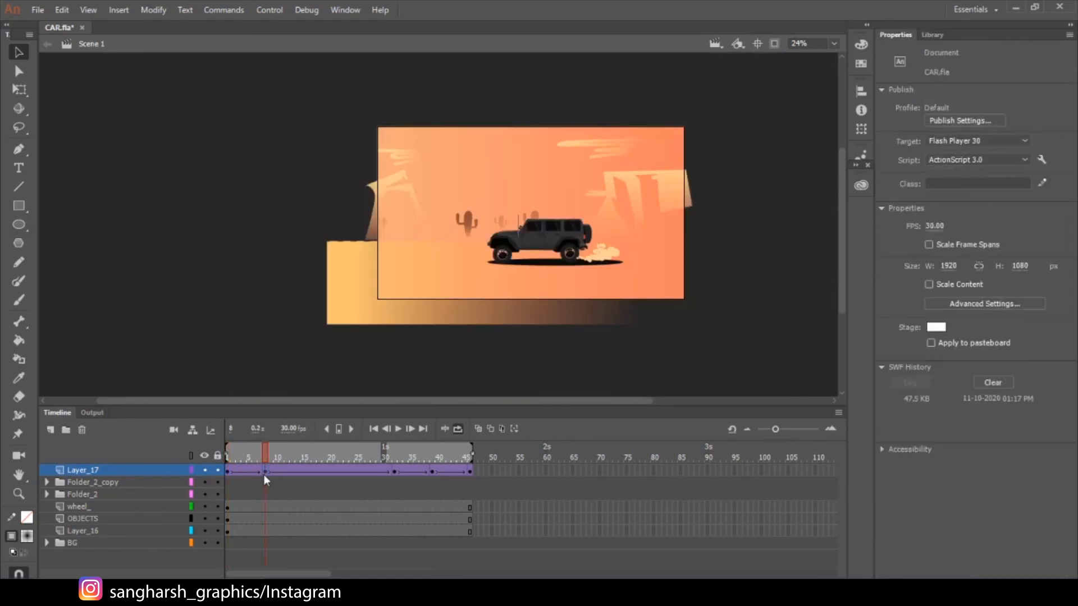
{"action": "left_click", "coordinate": [266, 472]}
{"action": "left_click", "coordinate": [989, 109]}
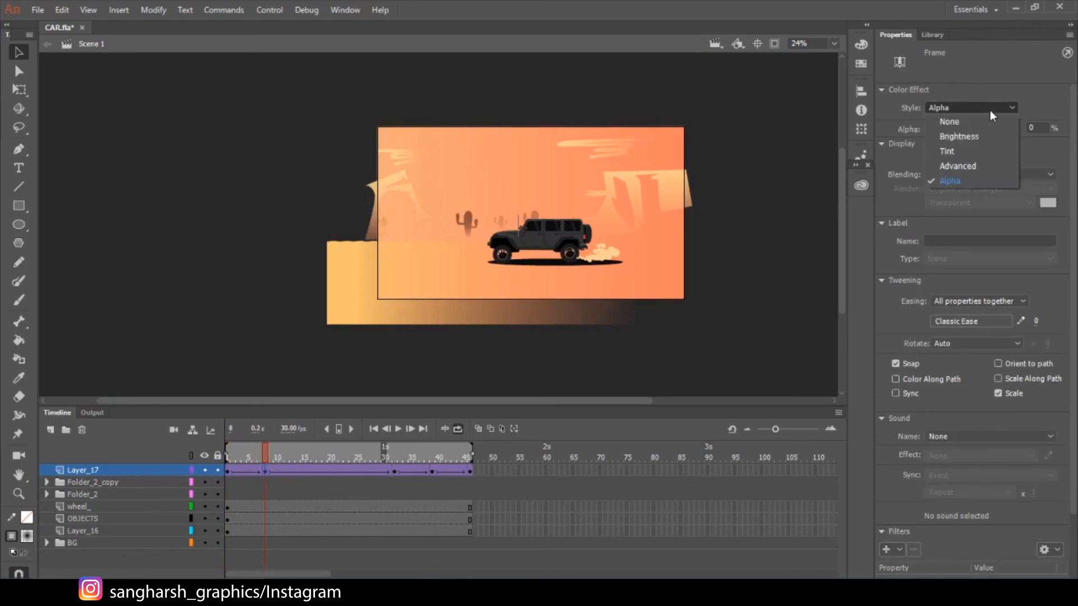
{"action": "left_click", "coordinate": [969, 178]}
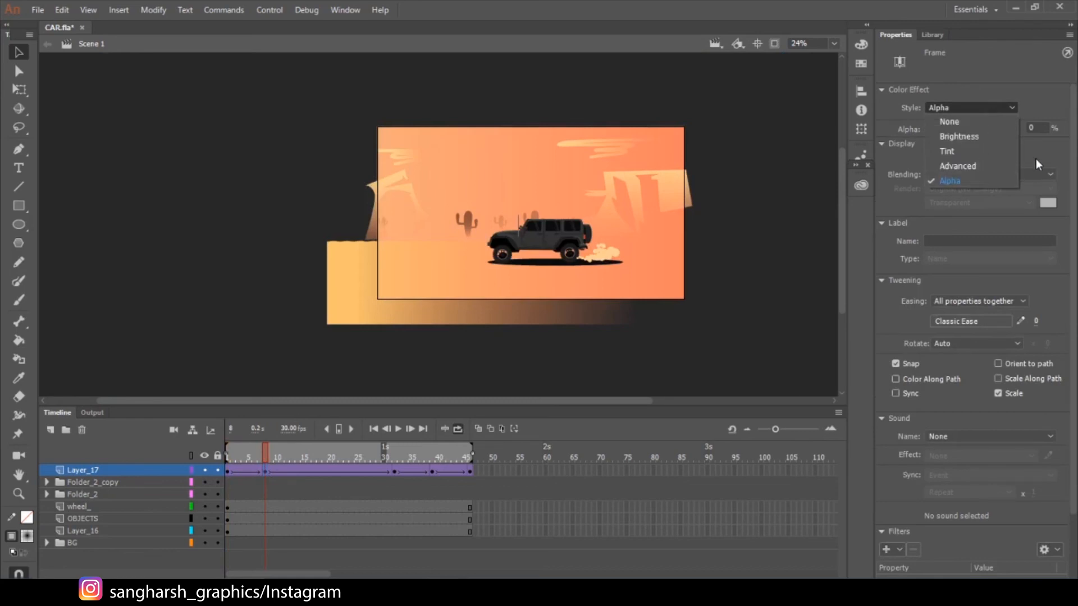
{"action": "left_click", "coordinate": [1033, 128]}
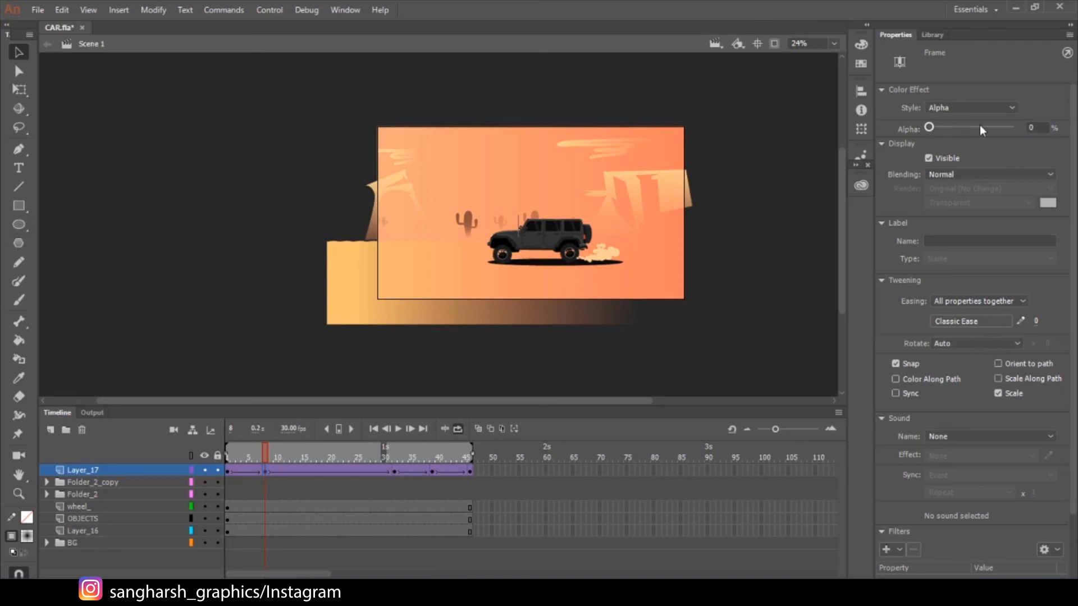
{"action": "left_click_drag", "start_coordinate": [979, 125], "coordinate": [912, 141]}
Step: Scrub between frames 1 and 8 to review the glow's fade, and reselect the frame 8 keyframe on Layer_17
{"action": "left_click_drag", "start_coordinate": [262, 452], "coordinate": [220, 465]}
{"action": "left_click", "coordinate": [265, 455]}
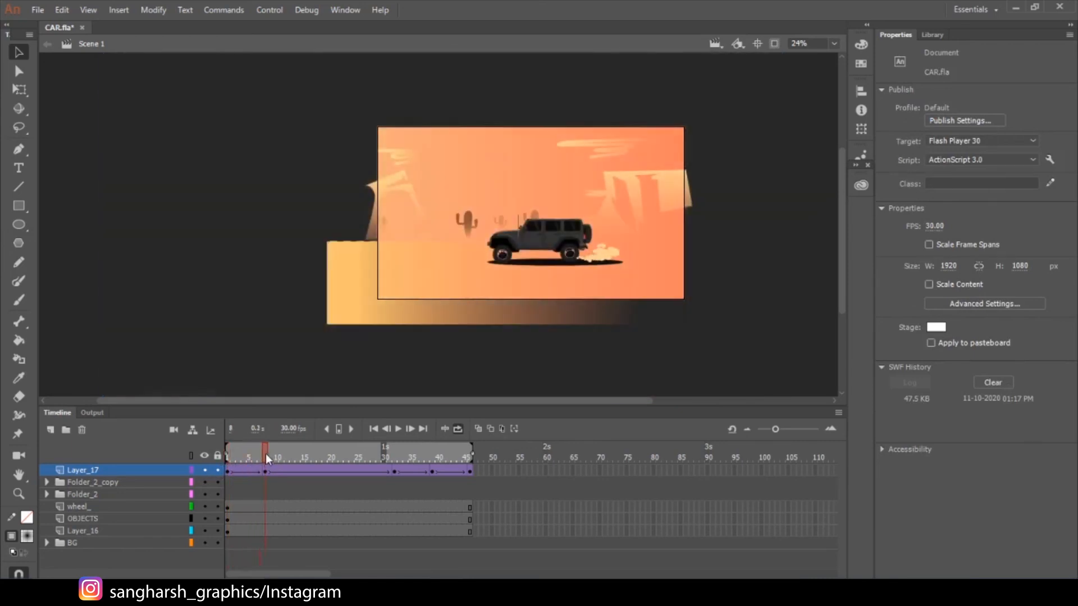
{"action": "left_click", "coordinate": [265, 470]}
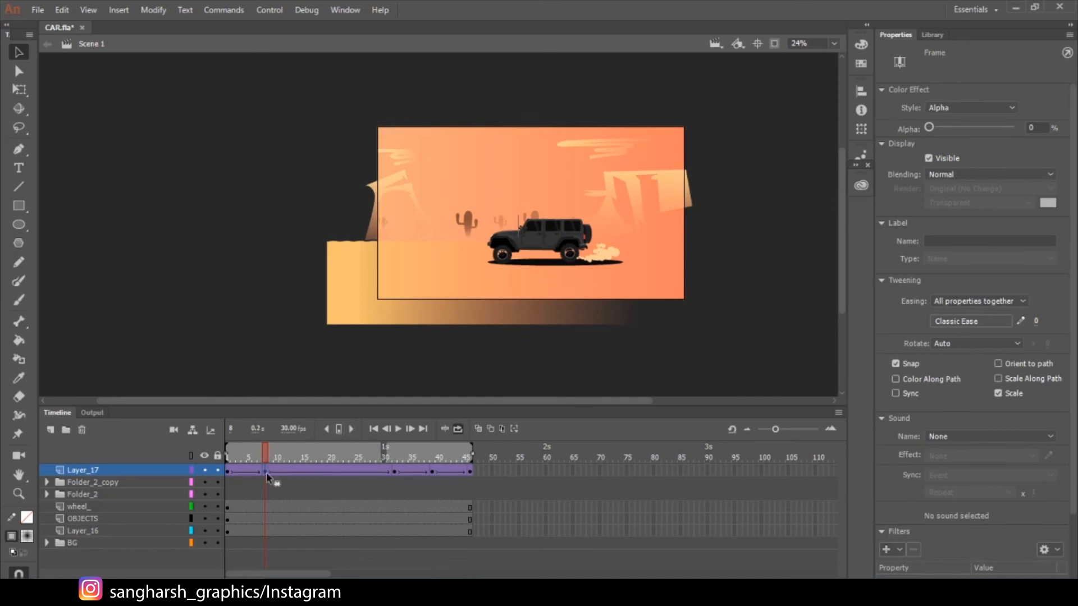
Step: Inspect the color effect settings of Layer_17's keyframes at frame 39 and frame 46
{"action": "left_click_drag", "start_coordinate": [268, 450], "coordinate": [432, 467]}
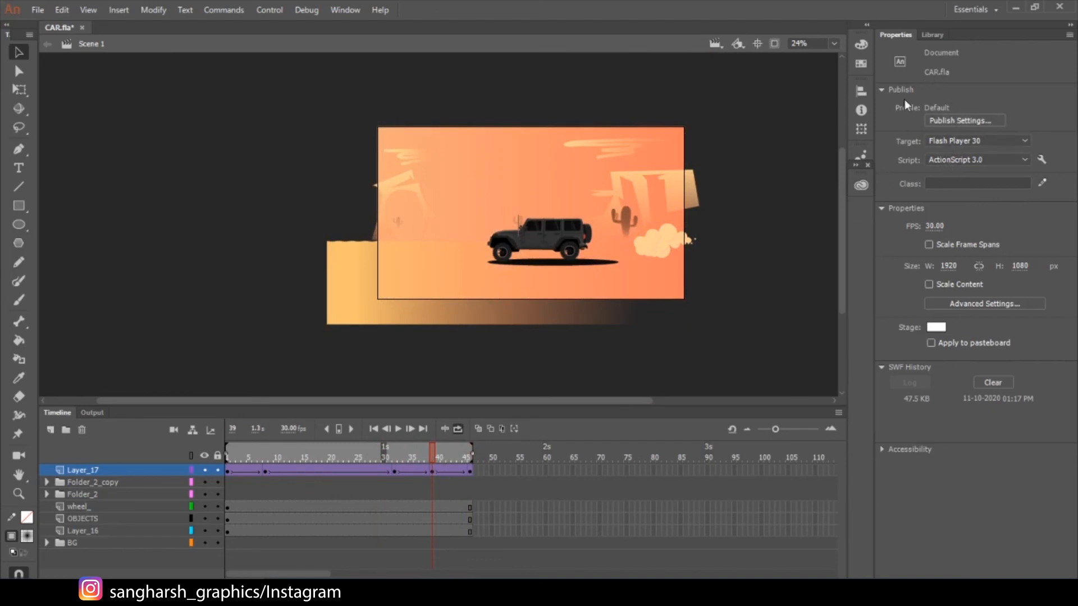
{"action": "left_click", "coordinate": [430, 473]}
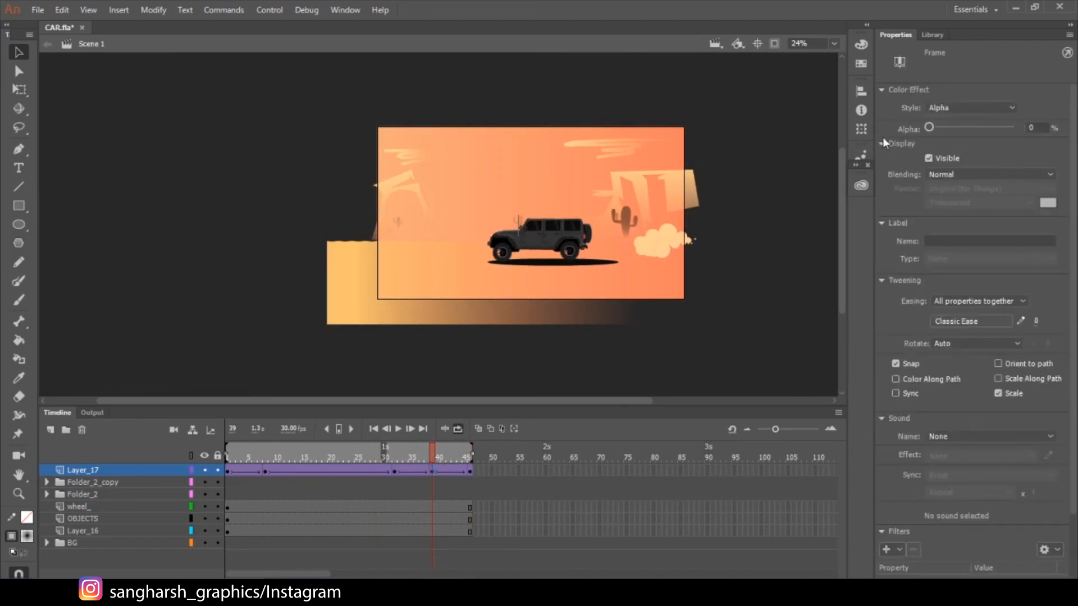
{"action": "left_click_drag", "start_coordinate": [431, 458], "coordinate": [480, 457]}
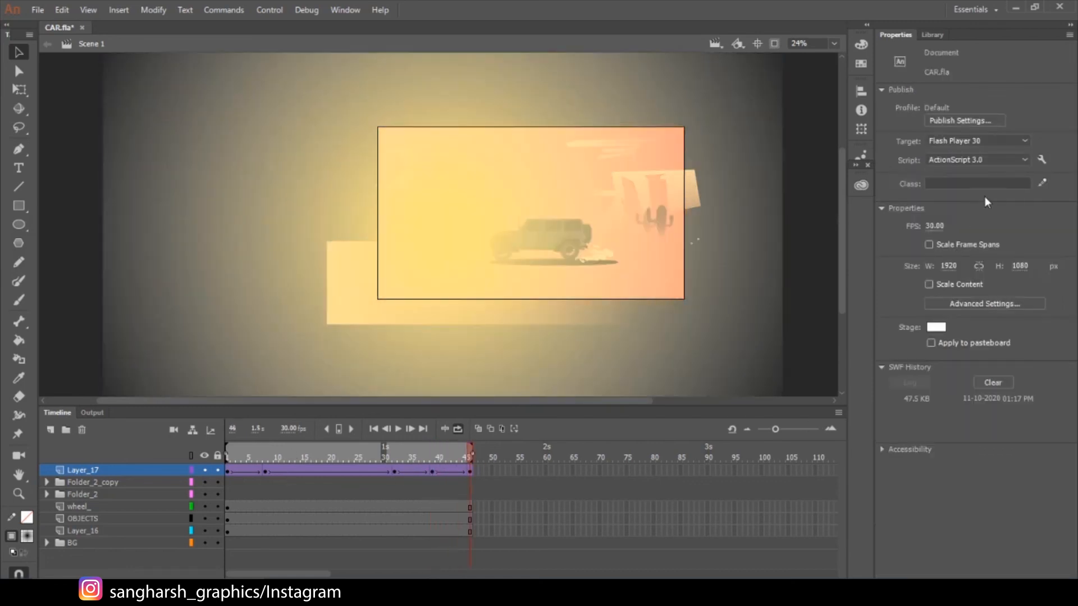
{"action": "left_click", "coordinate": [470, 470]}
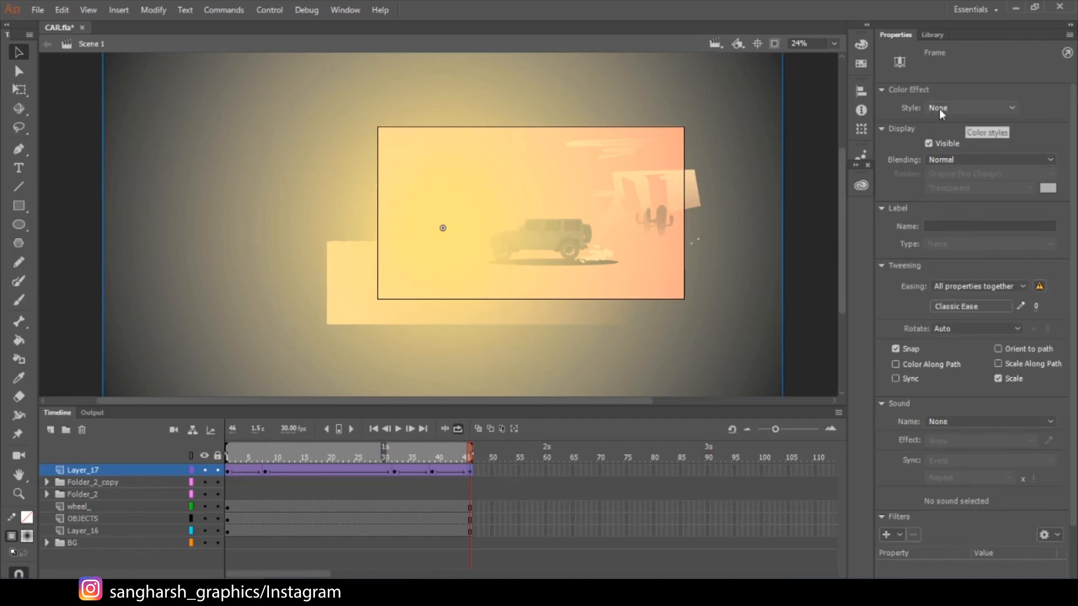
Step: Scrub through the glow's return from frame 40 to frame 46 and play the looped animation
{"action": "left_click", "coordinate": [437, 456]}
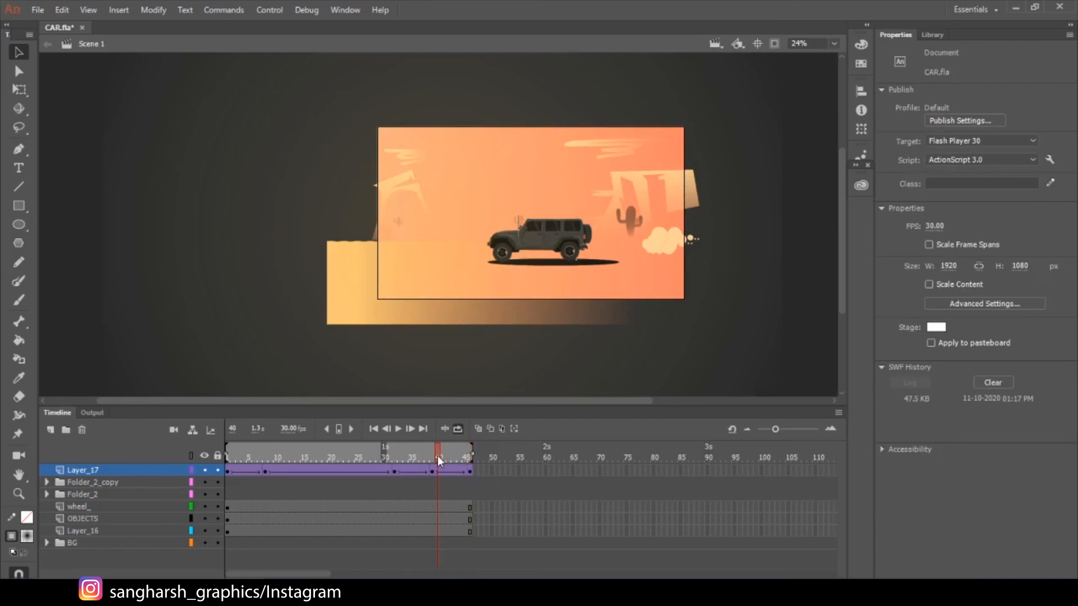
{"action": "left_click_drag", "start_coordinate": [437, 456], "coordinate": [495, 458]}
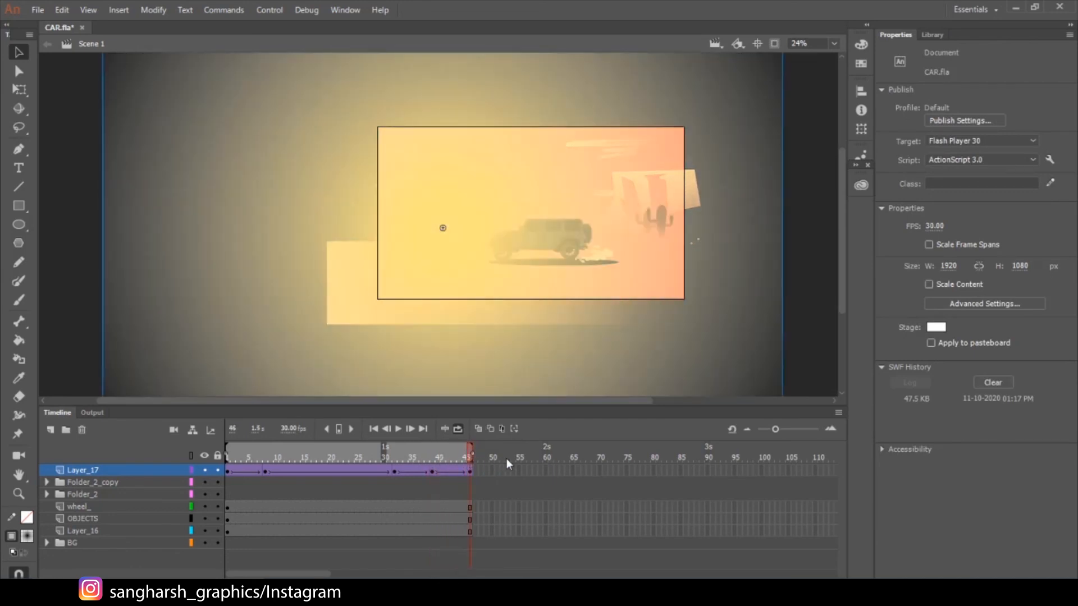
{"action": "key", "text": "Return"}
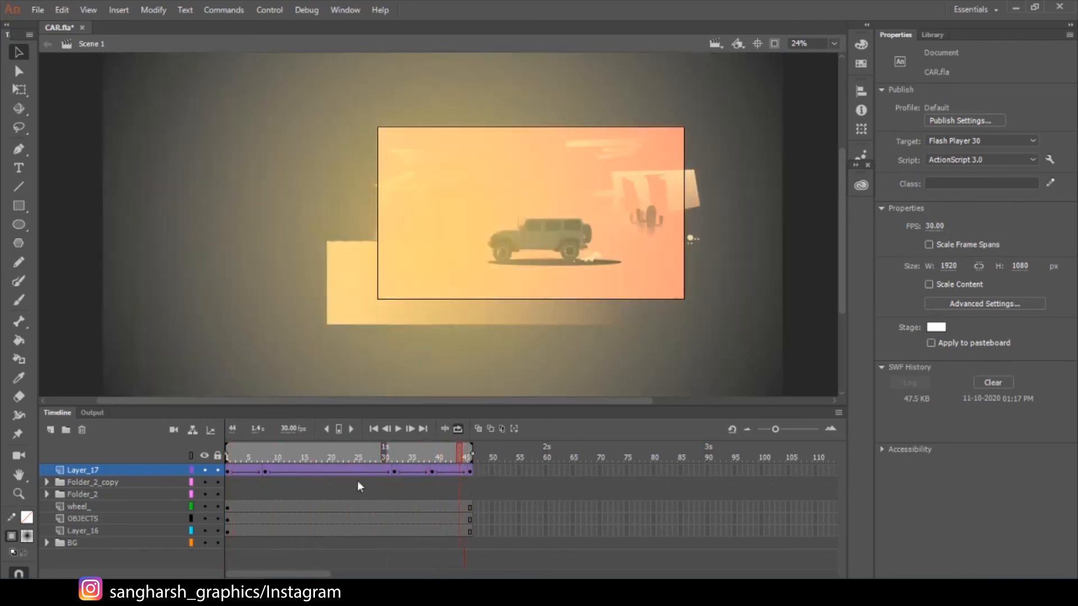
{"action": "left_click", "coordinate": [398, 429]}
{"action": "left_click", "coordinate": [399, 429]}
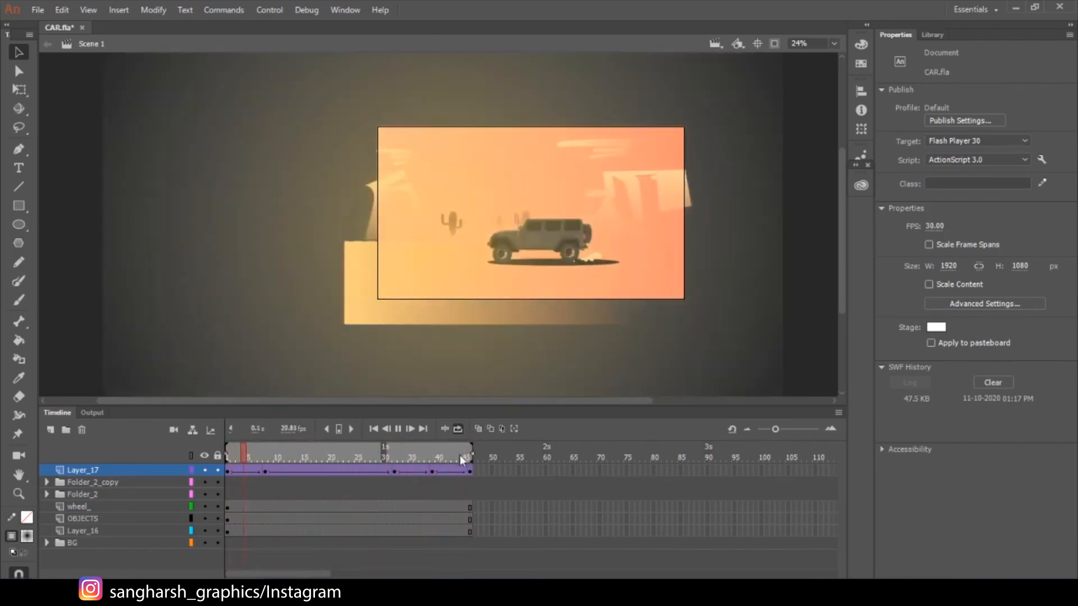
Step: Remove Layer_17's extra keyframe at frame 32 and make the glow fully transparent at frame 39 with the Alpha color effect
{"action": "left_click", "coordinate": [401, 475]}
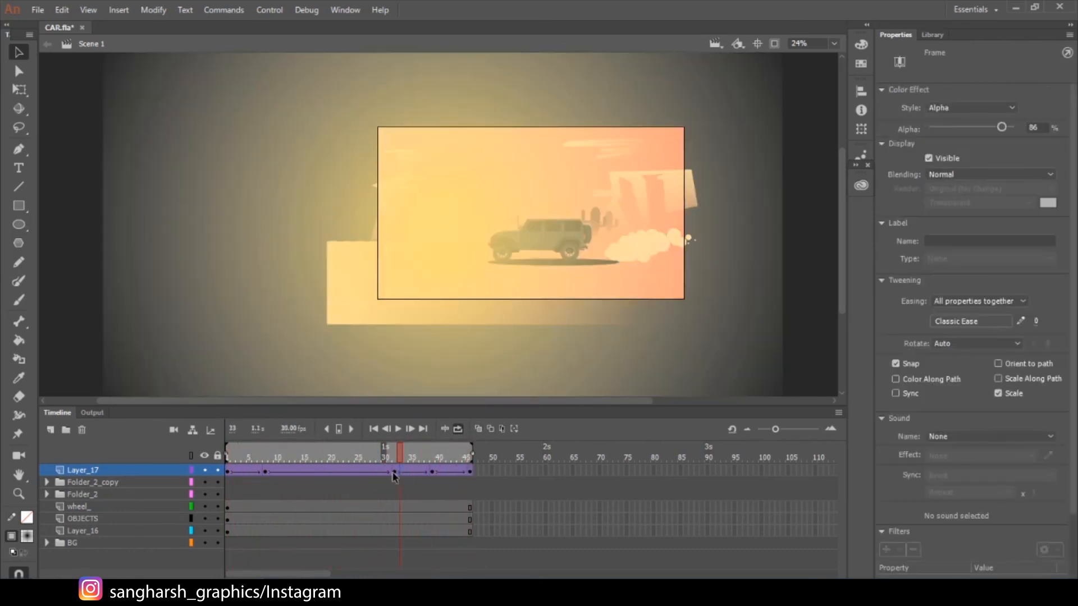
{"action": "left_click_drag", "start_coordinate": [398, 453], "coordinate": [433, 474]}
{"action": "left_click", "coordinate": [392, 470]}
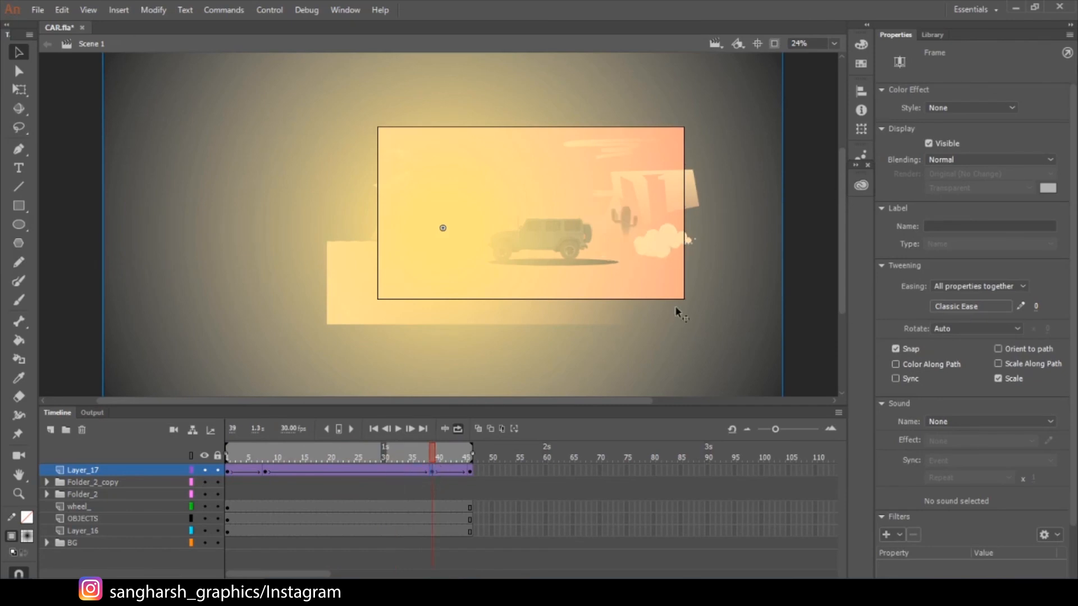
{"action": "left_click", "coordinate": [958, 106]}
{"action": "left_click", "coordinate": [968, 174]}
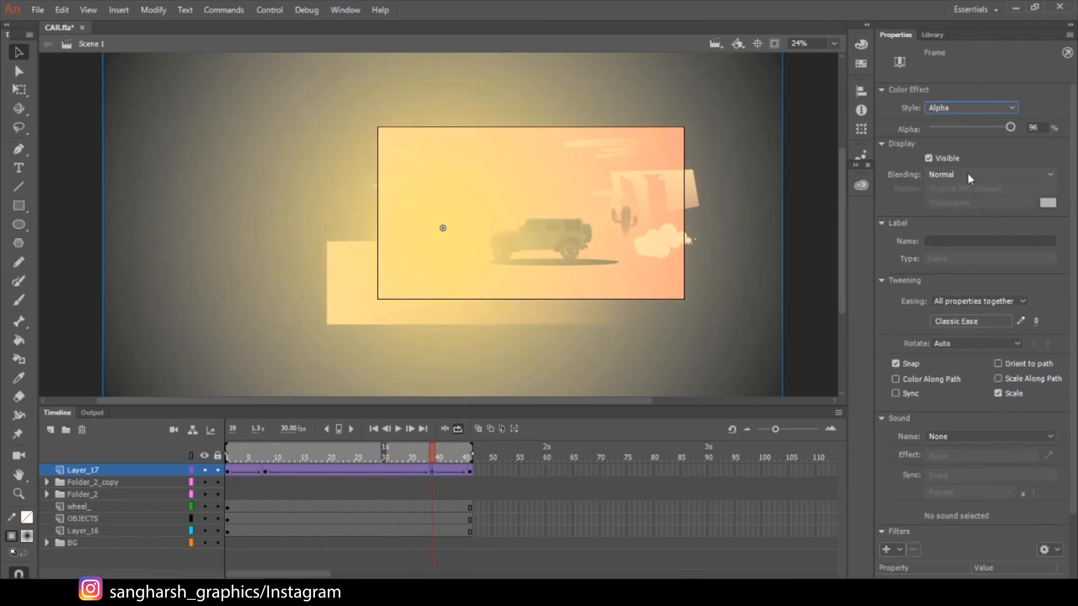
{"action": "left_click_drag", "start_coordinate": [992, 130], "coordinate": [882, 142]}
Step: Play the looped timeline to check the glow fade on Layer_17, and stop at frame 32
{"action": "mouse_move", "coordinate": [432, 460]}
{"action": "left_mouse_down"}
{"action": "mouse_move", "coordinate": [430, 470]}
{"action": "mouse_move", "coordinate": [414, 466]}
{"action": "mouse_move", "coordinate": [464, 471]}
{"action": "mouse_move", "coordinate": [421, 453]}
{"action": "left_mouse_up"}
{"action": "left_click", "coordinate": [400, 430]}
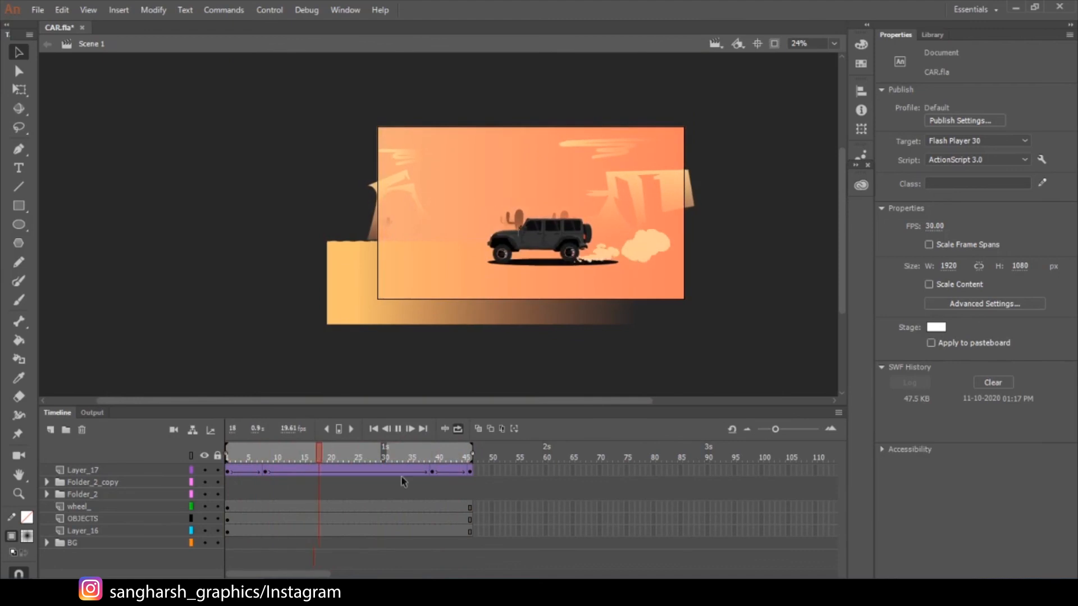
{"action": "left_click", "coordinate": [395, 482]}
Step: Test the movie as an SWF to watch the looping car animation, and close the preview
{"action": "key", "text": "ctrl+Return"}
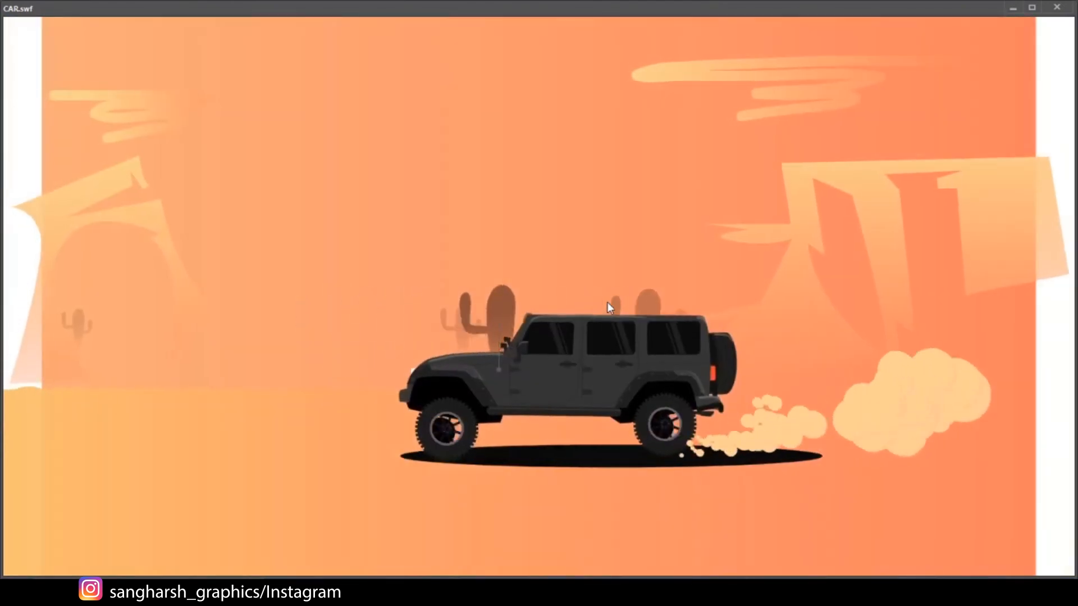
{"action": "right_click", "coordinate": [681, 168]}
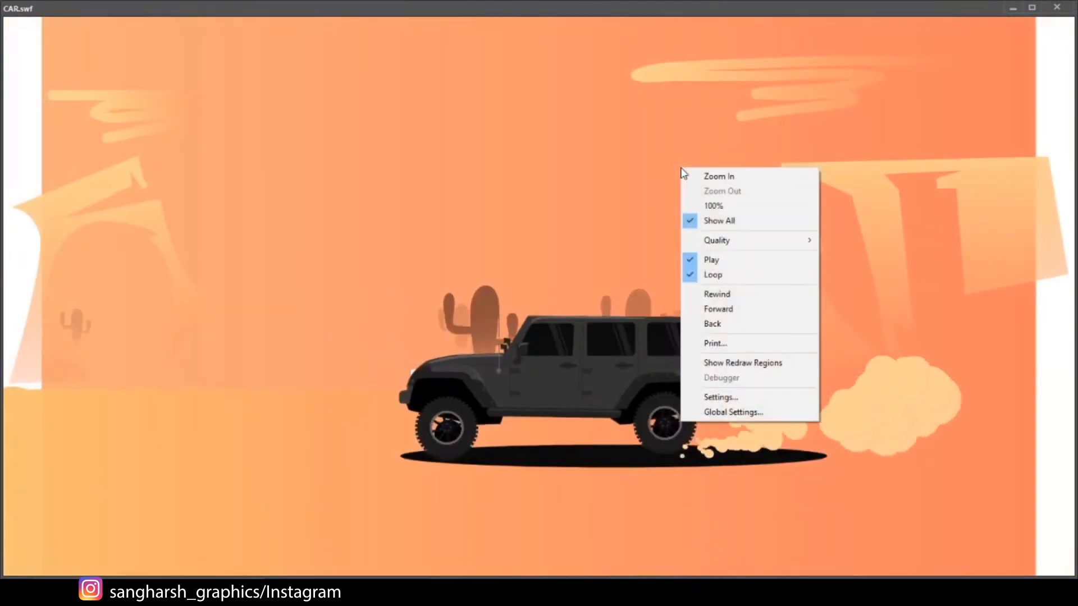
{"action": "left_click", "coordinate": [1055, 9]}
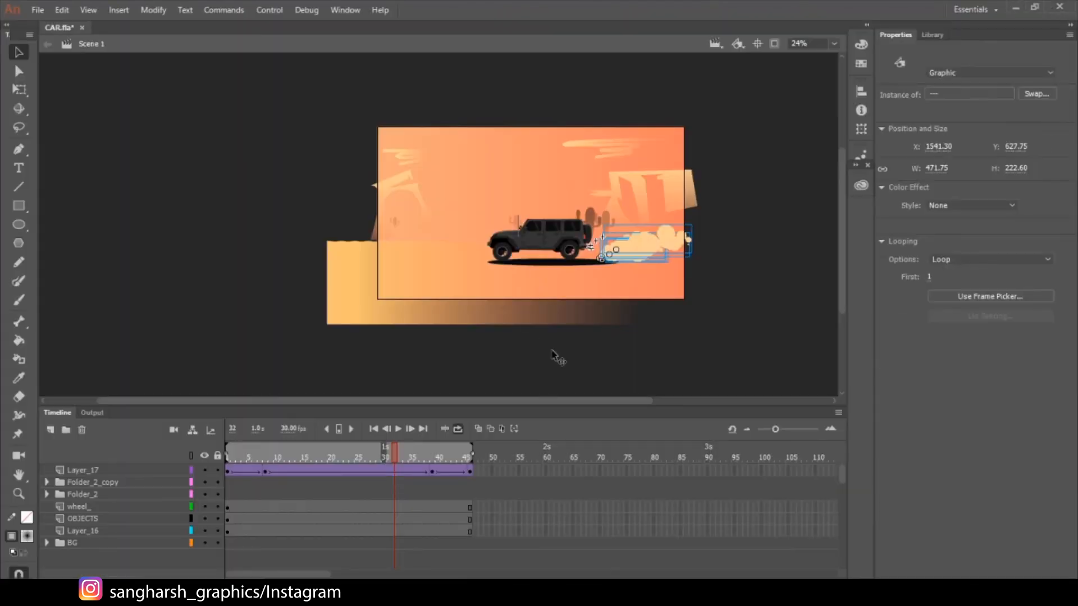
Step: Scrub between frames 28 and 39 to examine the car and smoke motion up close
{"action": "key", "text": "ctrl+minus"}
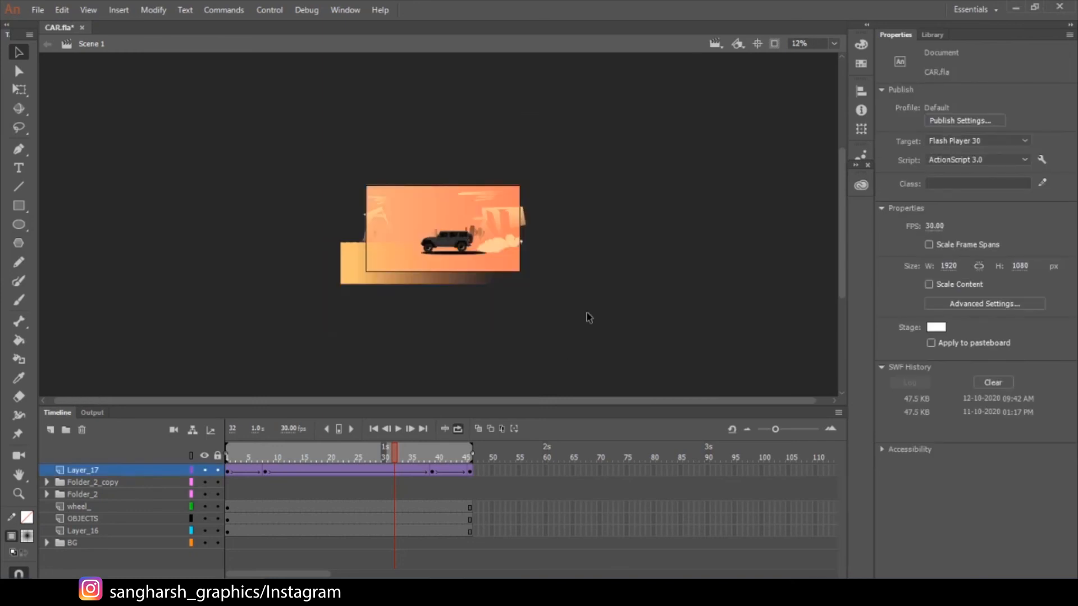
{"action": "key", "text": "ctrl+equal"}
{"action": "key", "text": "ctrl+equal"}
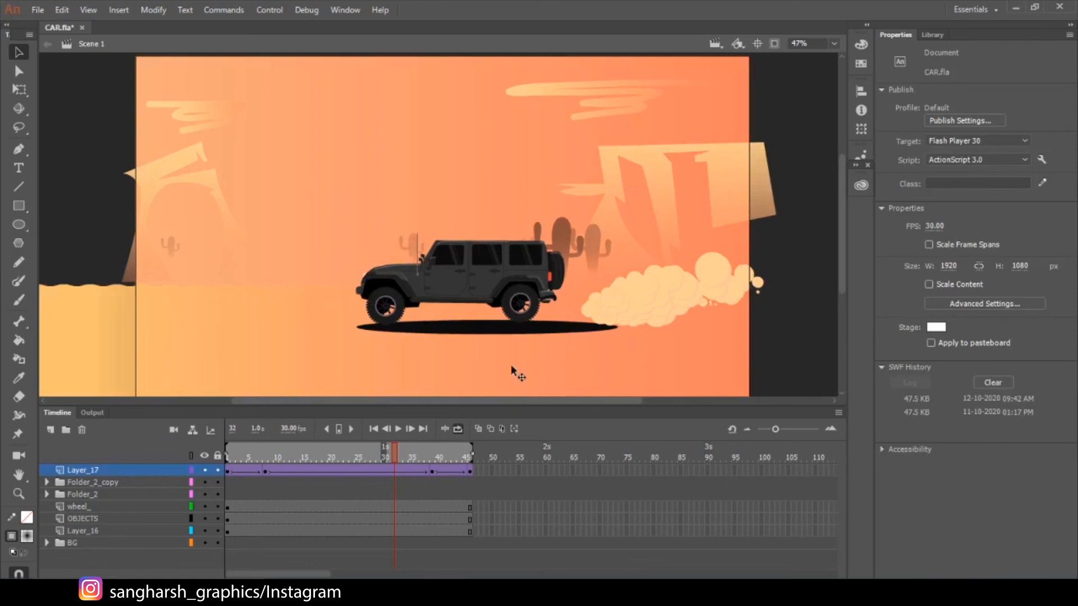
{"action": "left_click_drag", "start_coordinate": [483, 349], "coordinate": [463, 364]}
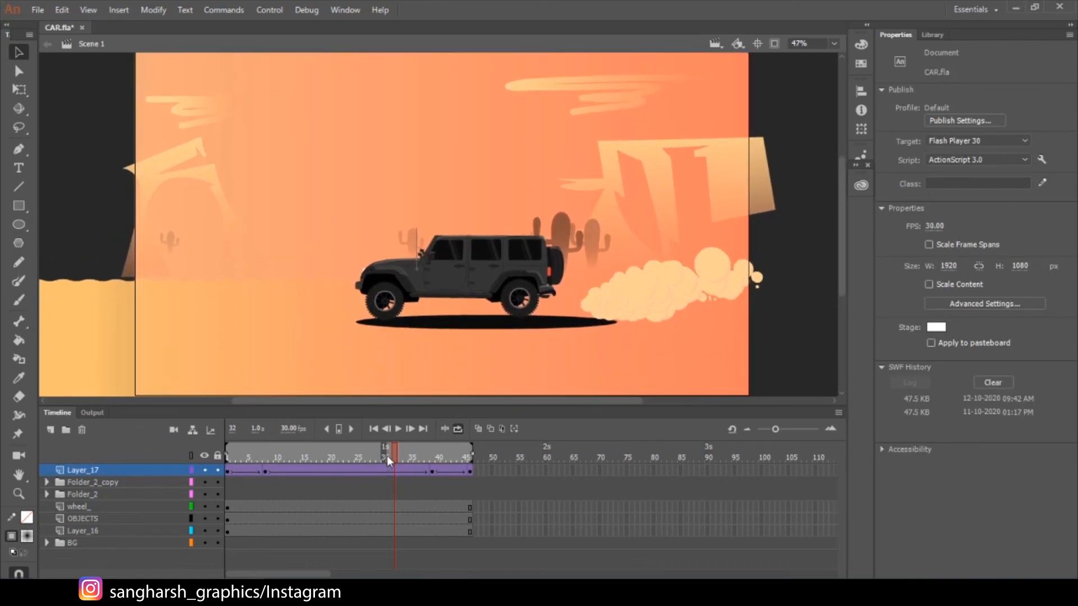
{"action": "mouse_move", "coordinate": [386, 456]}
{"action": "left_mouse_down"}
{"action": "mouse_move", "coordinate": [423, 457]}
{"action": "mouse_move", "coordinate": [405, 463]}
{"action": "left_mouse_up"}
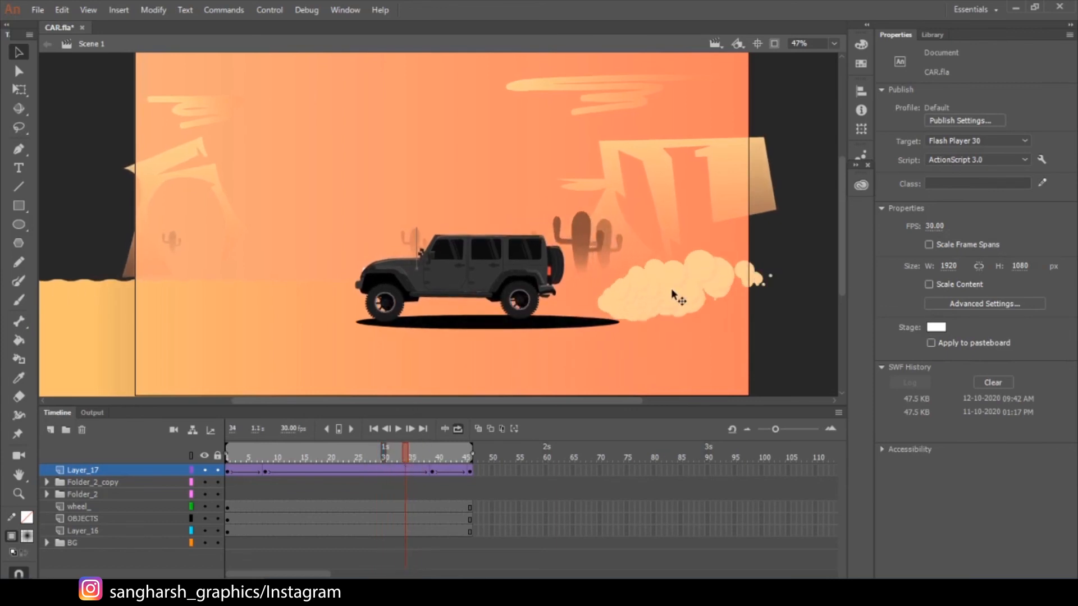
{"action": "left_click_drag", "start_coordinate": [412, 445], "coordinate": [383, 495]}
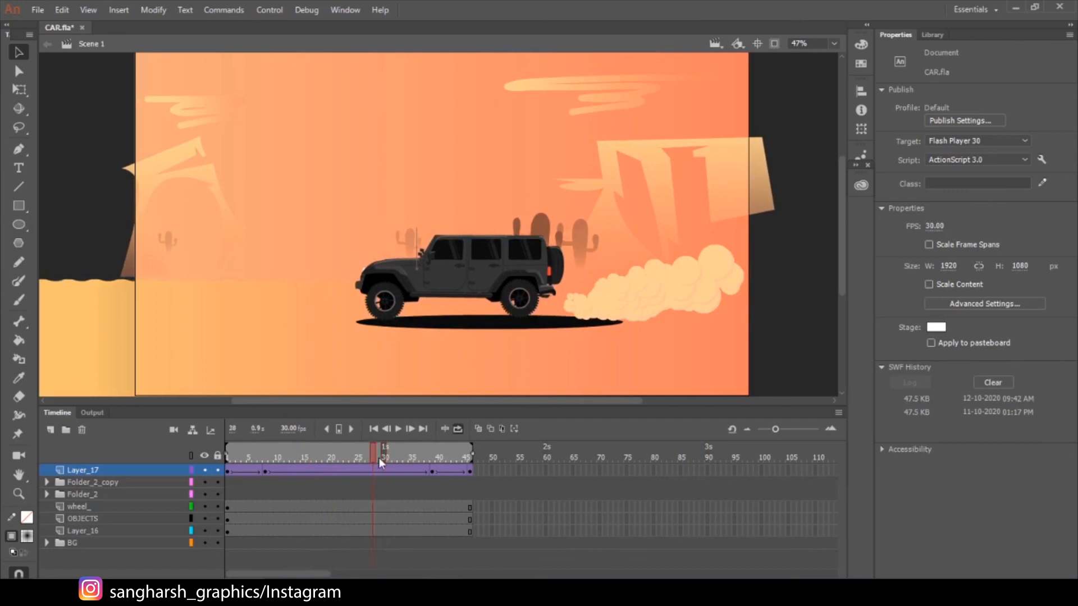
{"action": "left_click_drag", "start_coordinate": [379, 457], "coordinate": [417, 472]}
{"action": "left_click", "coordinate": [434, 474]}
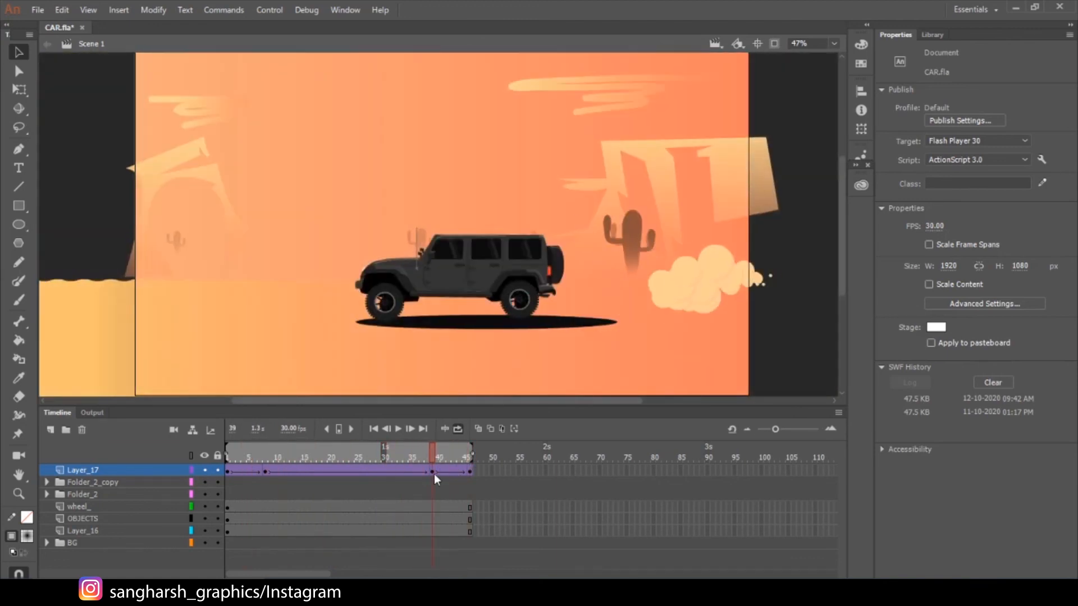